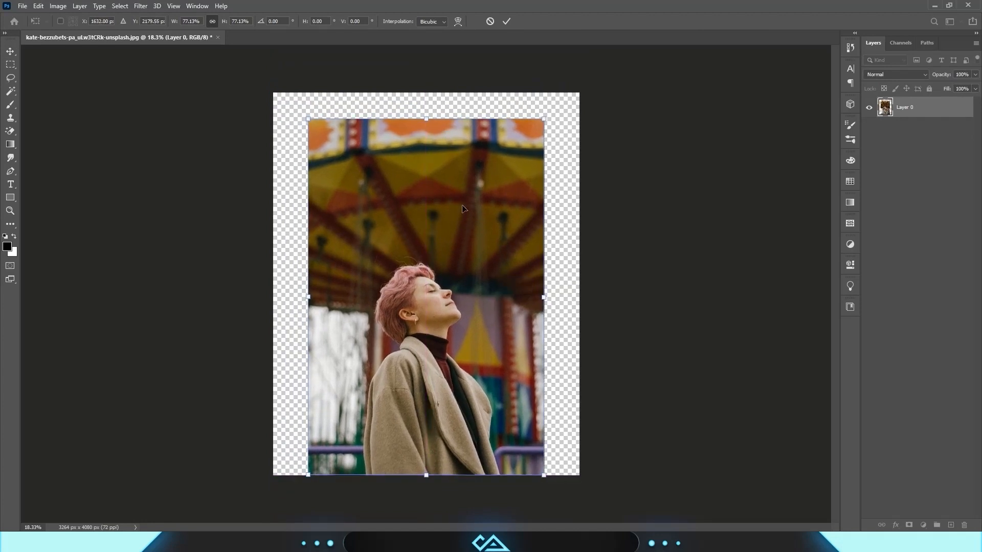
- Scale the photo layer proportionally to 82.79% so that it fills the full height of the canvas
drag(423, 118, 424, 92)
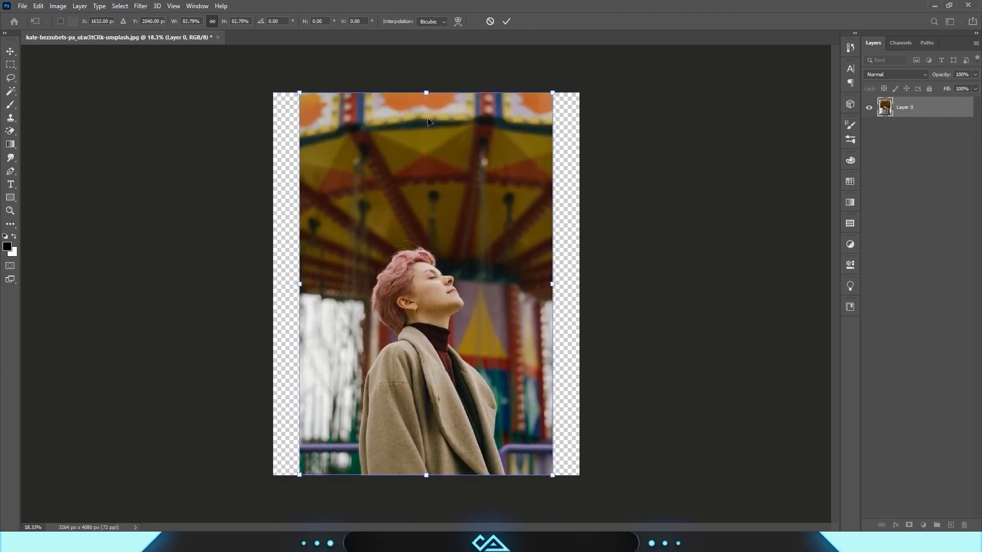
key(Return)
- Start a Pen tool path where the coat's front edge meets the photo's lower border and trace it up to the lapel
click(10, 172)
scroll(453, 345, up, 2)
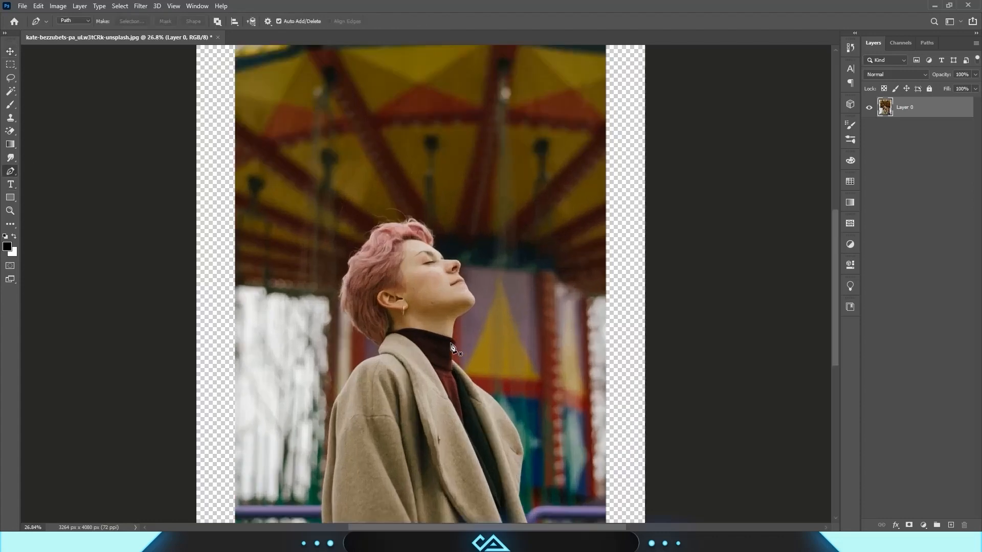
scroll(540, 404, down, 3)
scroll(570, 459, up, 3)
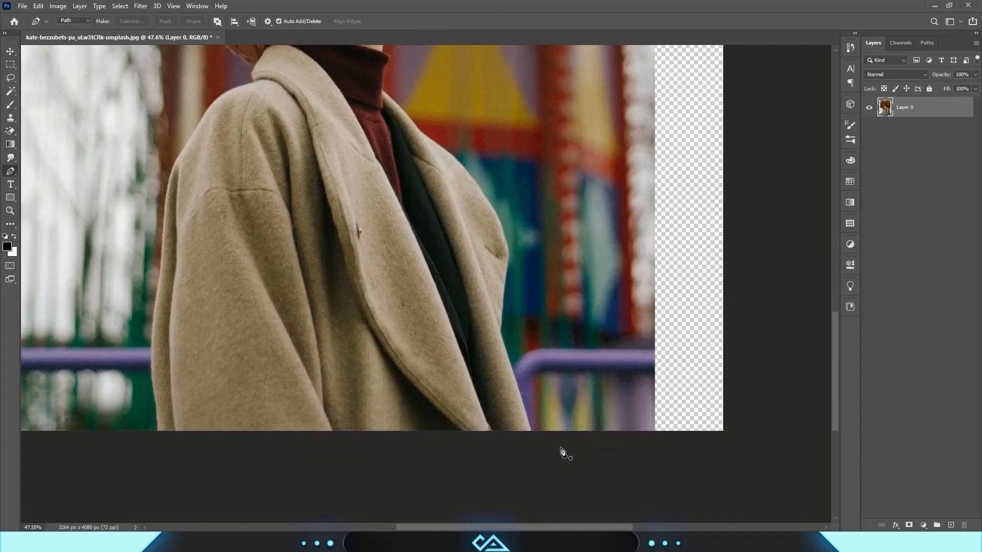
scroll(536, 436, up, 2)
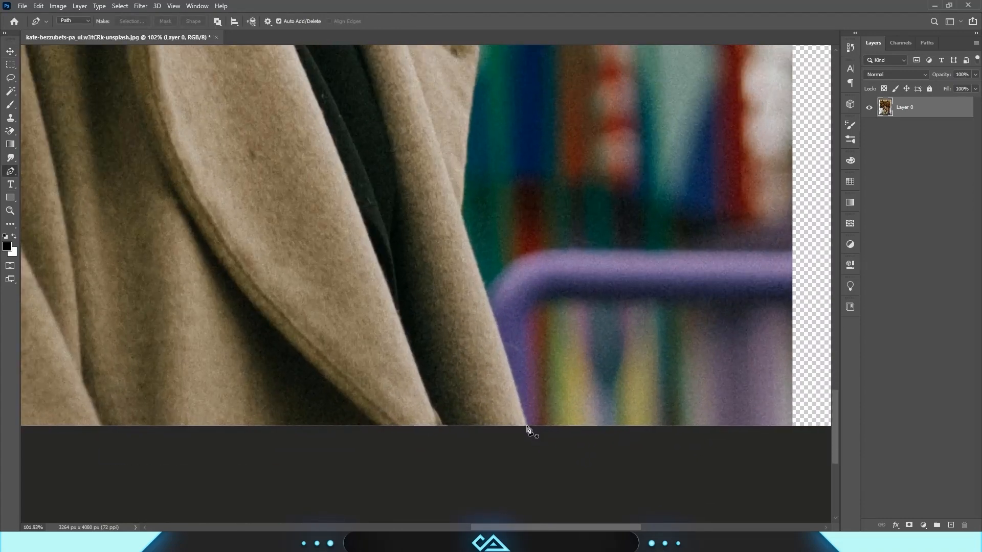
click(527, 426)
scroll(348, 300, up, 2)
scroll(348, 300, right, 3)
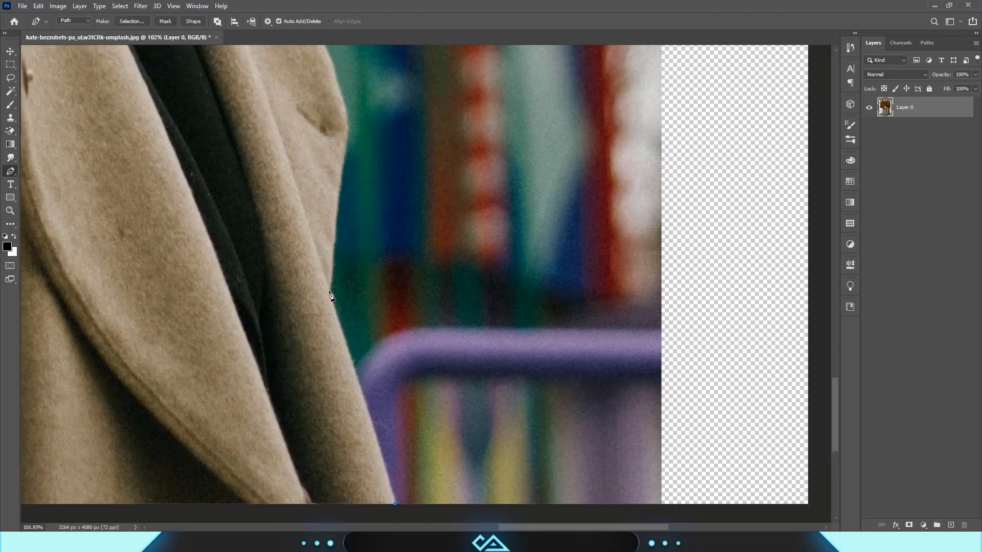
click(330, 296)
scroll(330, 295, up, 2)
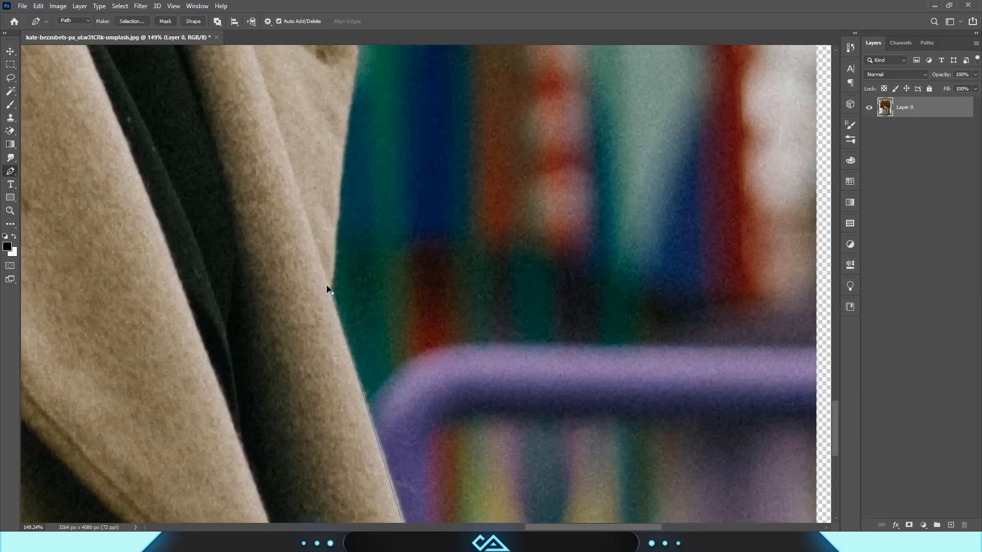
- Continue the path from the sharp corner below the lapel up around the lapel's outermost bulge
alt+click(330, 291)
drag(338, 199, 340, 193)
drag(352, 87, 353, 379)
click(356, 343)
click(350, 304)
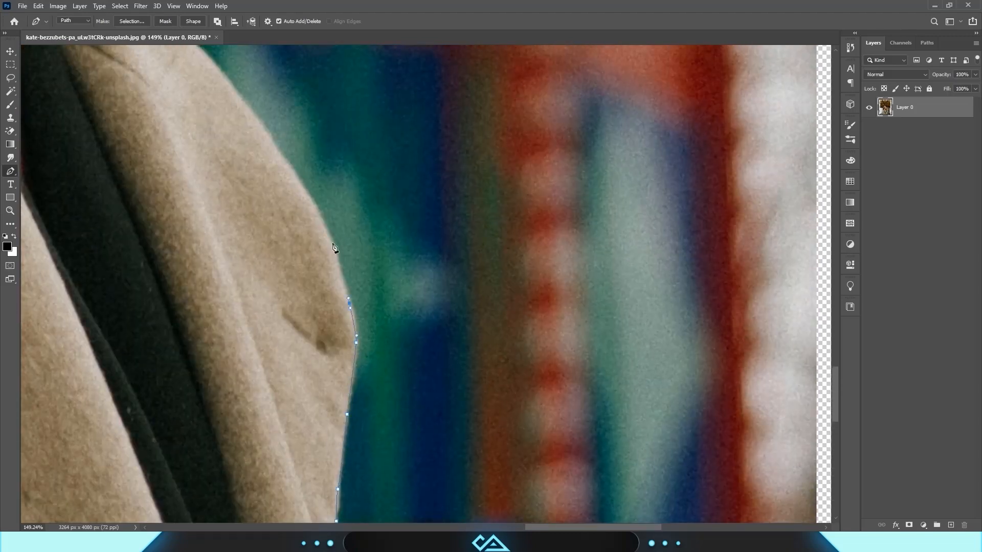
- Trace the path along the lapel's upper edge and up the front of the turtleneck
drag(321, 222, 316, 211)
click(302, 187)
drag(245, 92, 511, 381)
drag(411, 283, 353, 240)
drag(286, 179, 396, 304)
drag(336, 234, 305, 217)
click(342, 160)
drag(357, 125, 343, 350)
- Extend the path along the front of the neck and around the chin, making a sharp corner below the mouth
mouse_move(360, 262)
mouse_down()
mouse_move(389, 243)
mouse_move(361, 263)
mouse_up()
key(ctrl+z)
click(363, 261)
click(388, 247)
drag(462, 168, 462, 131)
alt+click(462, 167)
drag(433, 126, 478, 372)
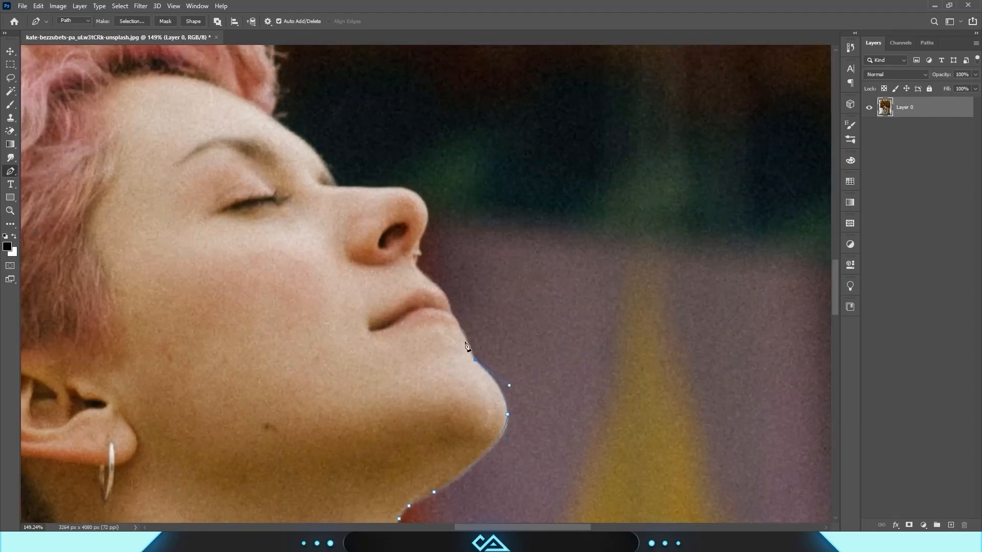
- Trace the face profile with the path over the lips, nose and forehead up to the hairline
scroll(418, 256, up, 6)
drag(422, 235, 435, 195)
drag(424, 153, 415, 321)
drag(401, 309, 346, 283)
drag(256, 205, 410, 414)
drag(343, 416, 316, 408)
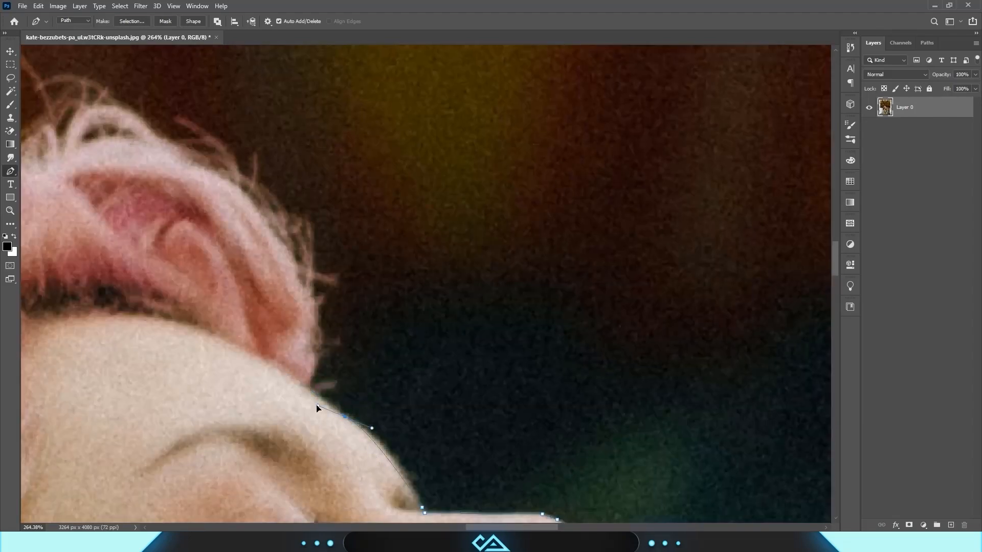
click(302, 388)
- Continue the path around the outside of the pink hair, over the head and down to the nape
scroll(528, 196, down, 10)
click(444, 146)
click(299, 214)
click(220, 307)
click(203, 361)
drag(204, 389, 335, 177)
click(444, 393)
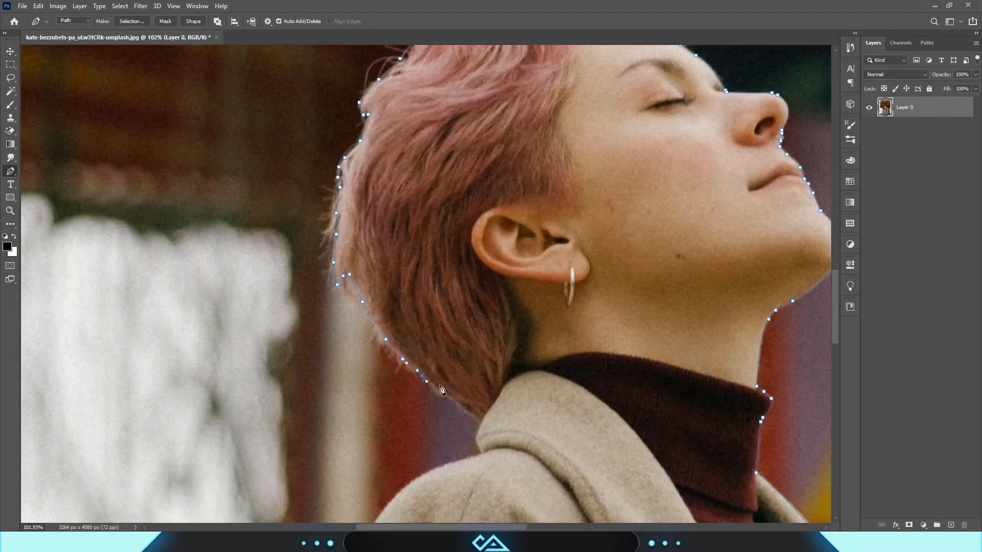
drag(445, 405, 615, 203)
- Trace the path along the coat's collar, back shoulder and sleeve down to the photo's lower border
click(637, 240)
drag(528, 317, 595, 228)
drag(553, 309, 523, 175)
click(521, 230)
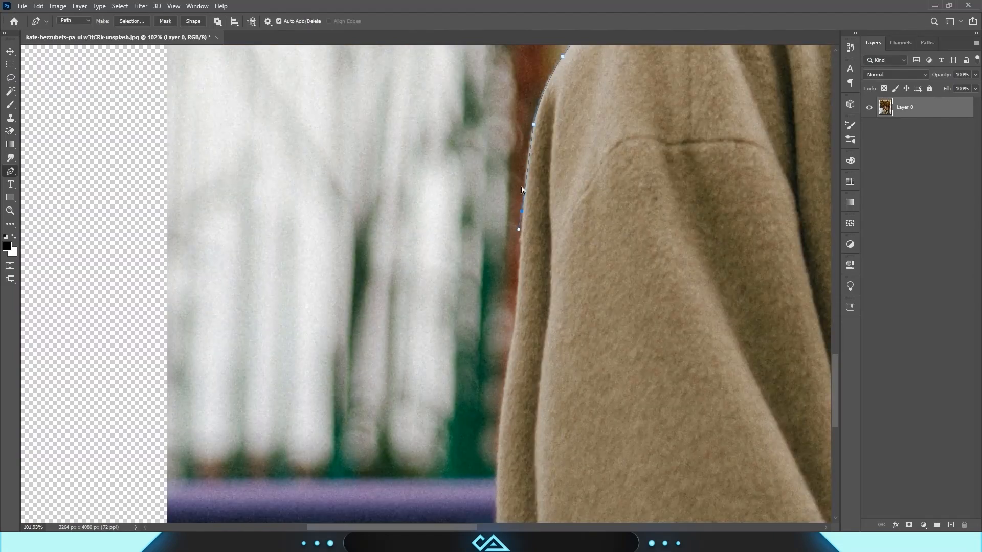
click(517, 312)
click(508, 362)
drag(508, 368, 502, 224)
click(494, 286)
click(490, 352)
click(494, 418)
click(502, 471)
drag(503, 475, 500, 272)
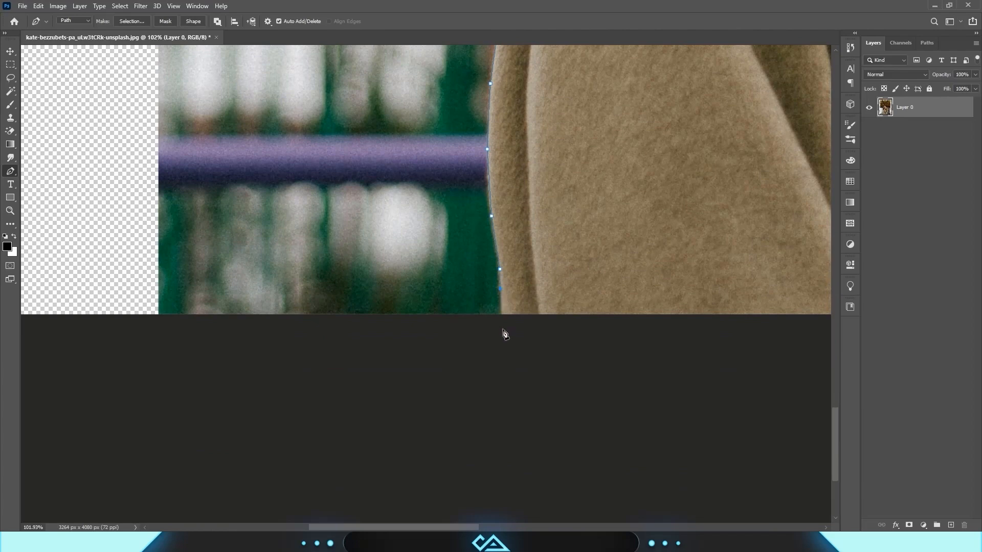
- Close the path below the canvas back at its starting point and convert it into a selection
drag(584, 338, 163, 353)
drag(813, 355, 409, 360)
drag(767, 361, 511, 361)
drag(479, 351, 477, 343)
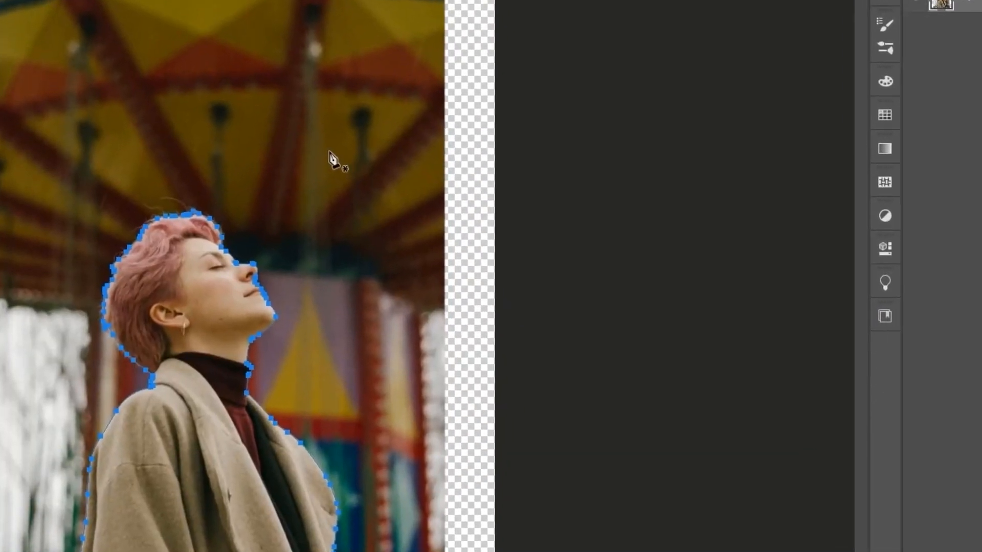
right_click(330, 153)
click(356, 226)
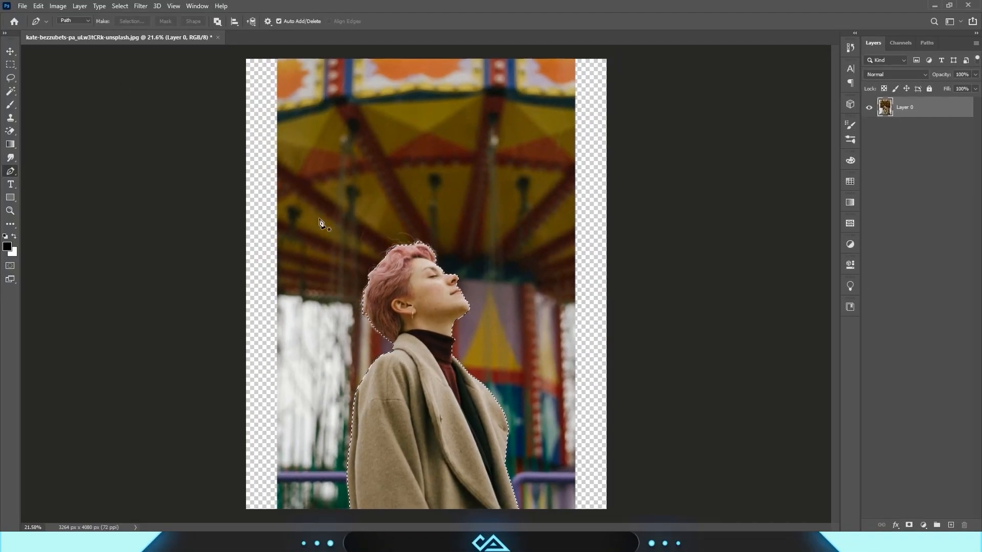
- Refine the selection along the hair in Select and Mask with the Refine Edge Brush and output it as a layer mask
scroll(409, 251, up, 3)
click(12, 65)
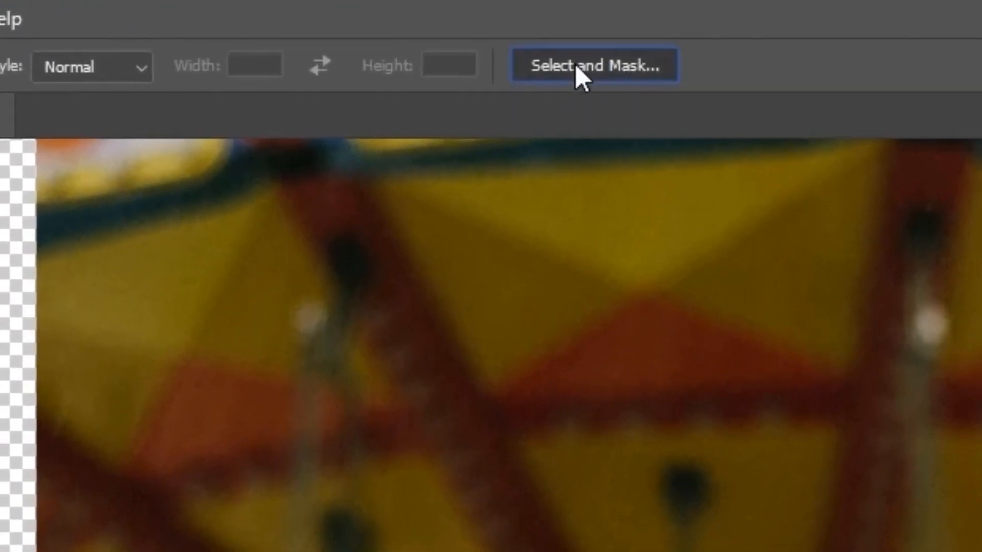
click(728, 41)
scroll(427, 277, up, 4)
key(bracketright)
key(bracketright)
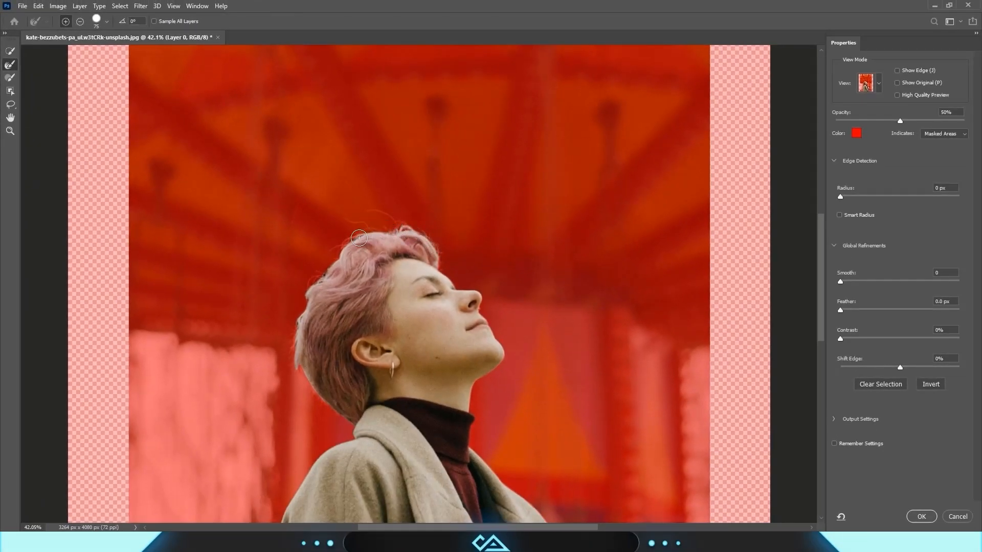
mouse_move(299, 316)
mouse_down()
mouse_move(304, 375)
mouse_move(351, 421)
mouse_up()
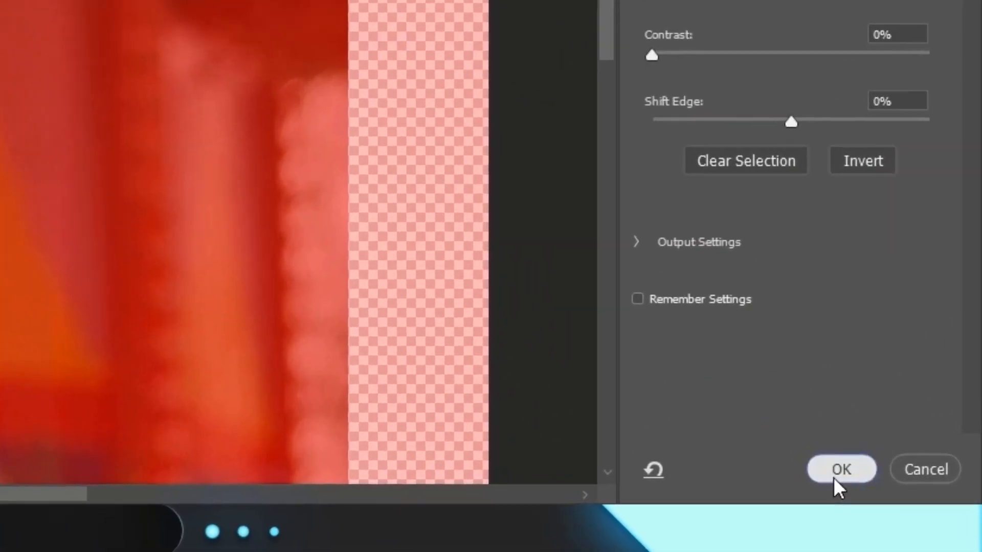
click(834, 478)
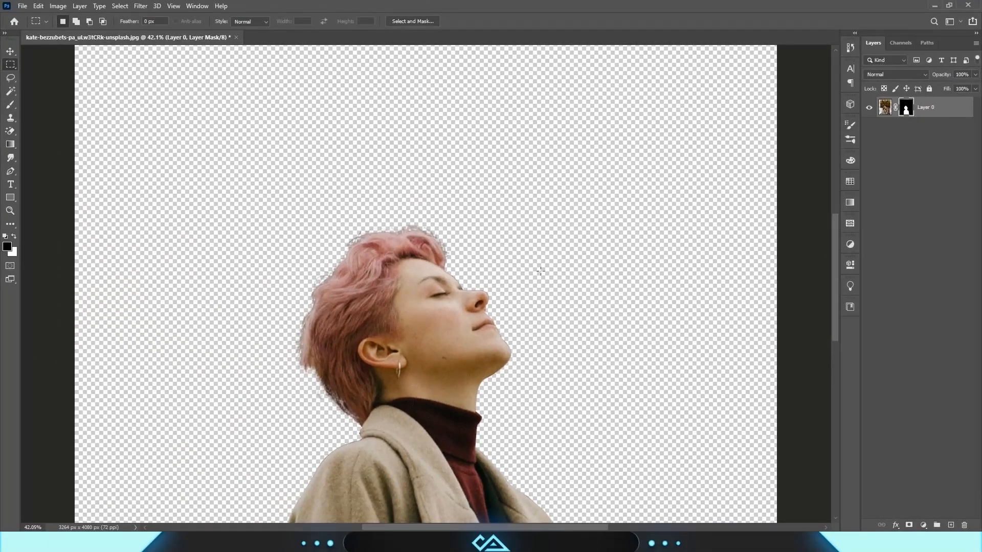
- Copy the Sky71.jpg sunset into the portrait document behind the woman and position it to cover the whole canvas
scroll(373, 105, down, 5)
click(373, 37)
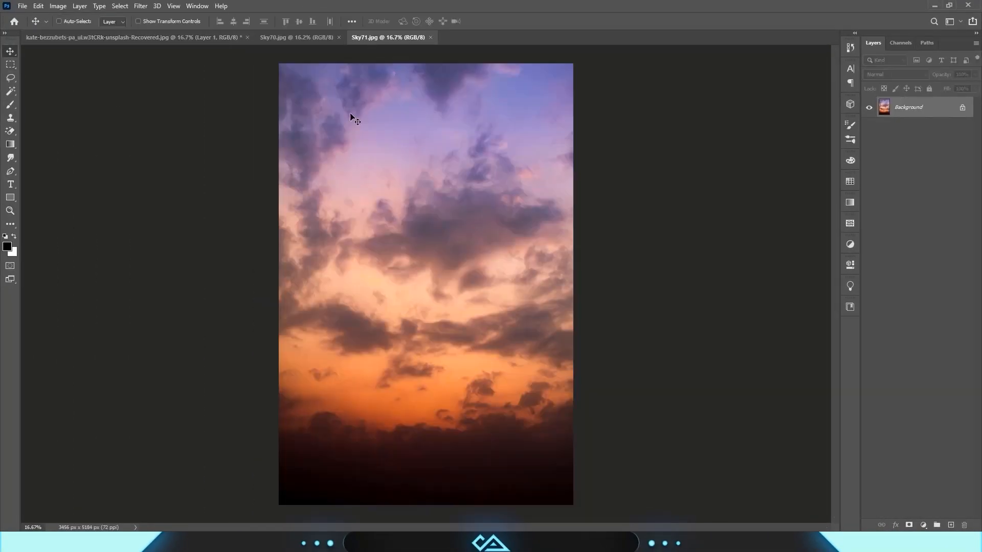
drag(351, 114, 425, 271)
key(ctrl+t)
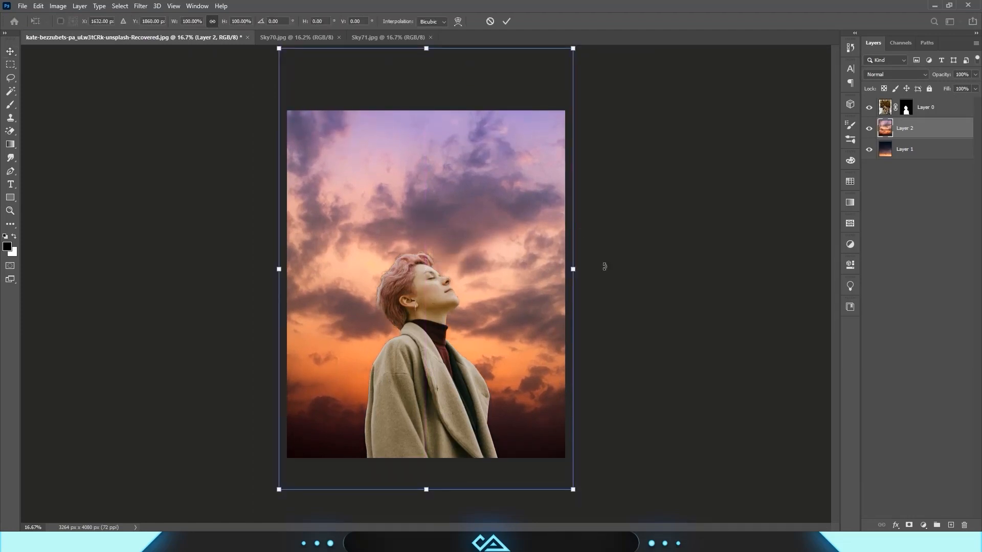
key(Return)
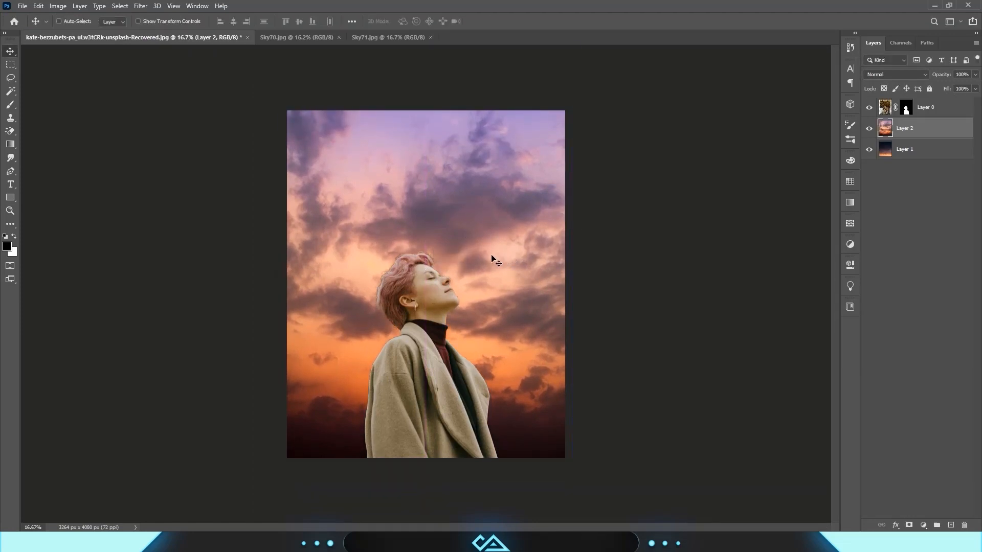
mouse_move(491, 259)
mouse_down()
mouse_move(474, 235)
mouse_move(482, 253)
mouse_up()
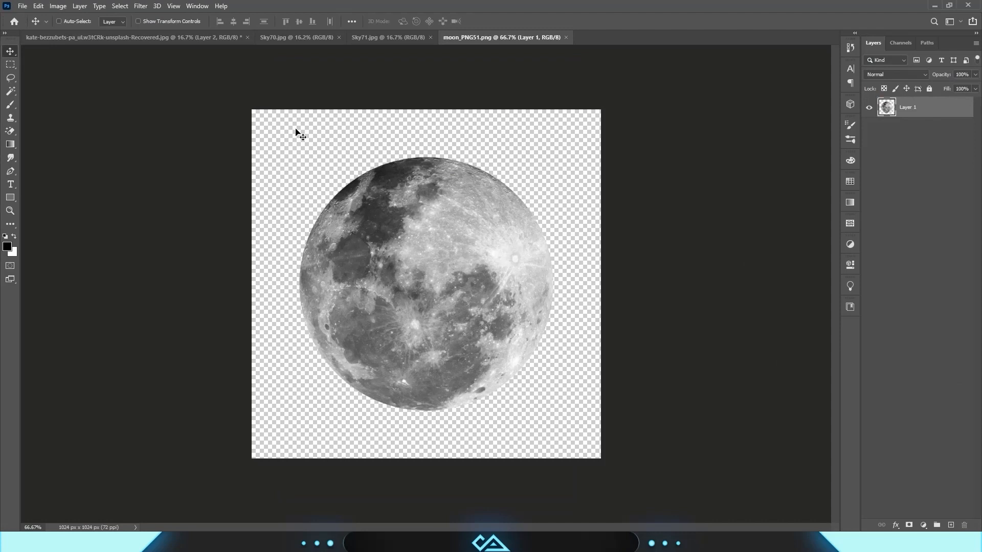
- Copy the moon from moon_PNG51.png into the portrait behind the woman, scale it to 199.19% and place it around her head
drag(297, 137, 451, 301)
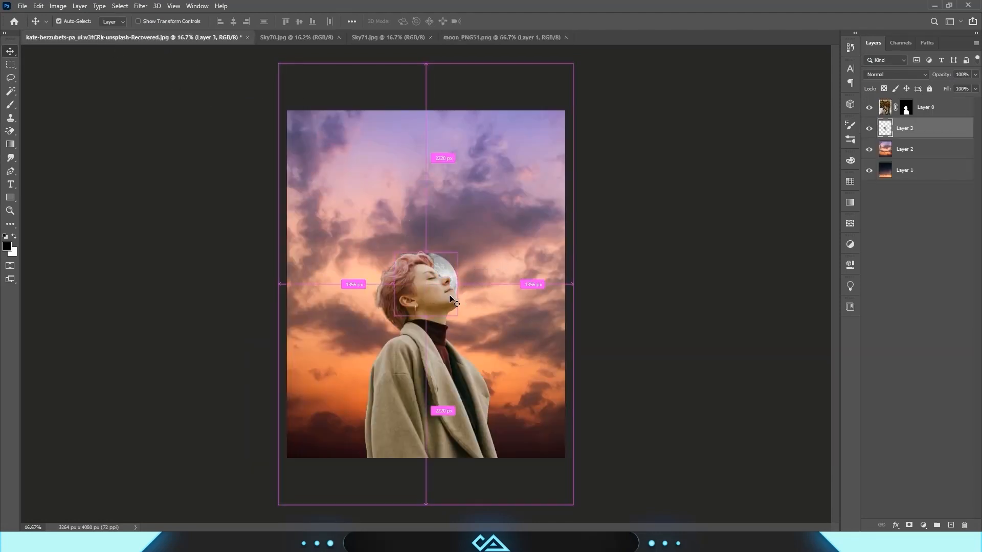
key(ctrl+t)
drag(426, 252, 427, 189)
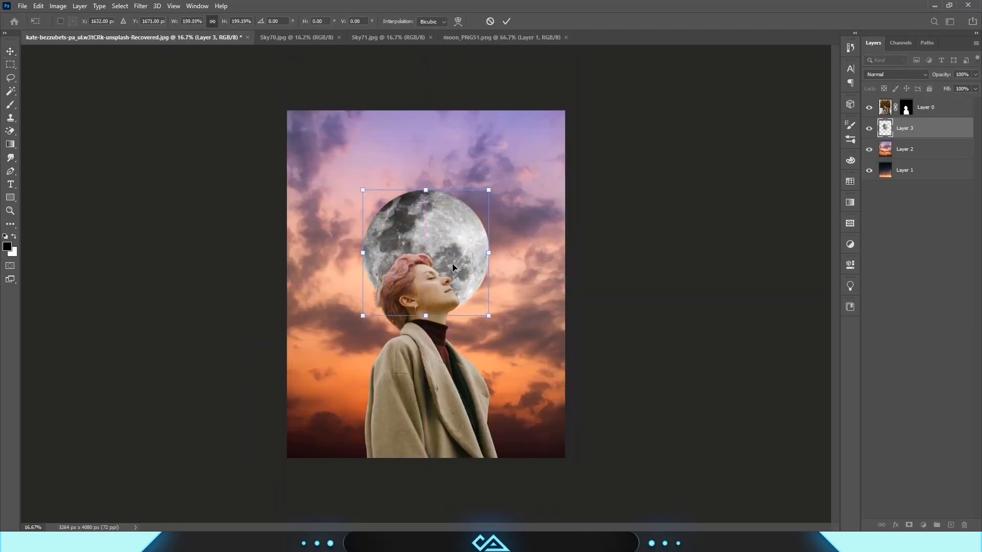
drag(452, 267, 450, 272)
key(Return)
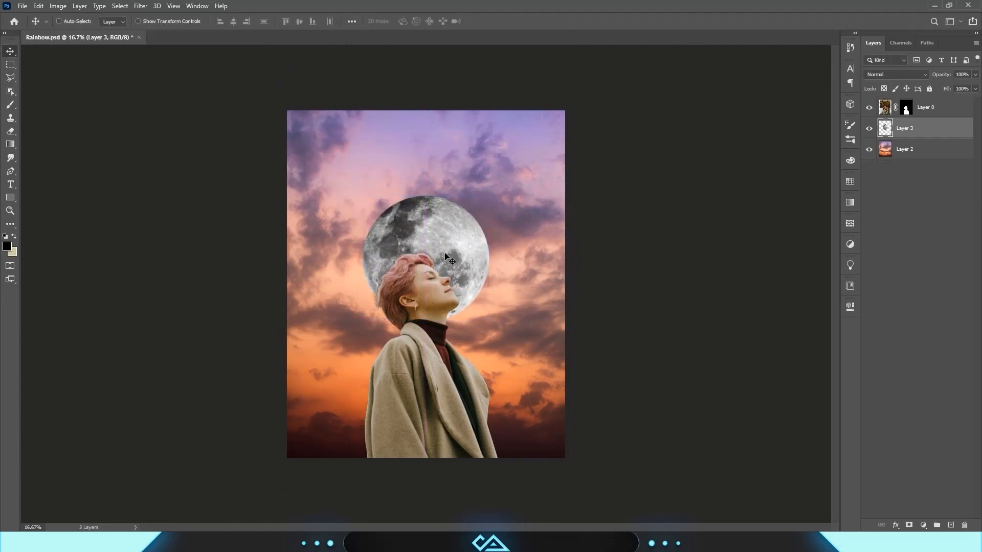
- Load the outline of the moon layer (Layer 3) as a selection
key(z)
drag(434, 225, 468, 239)
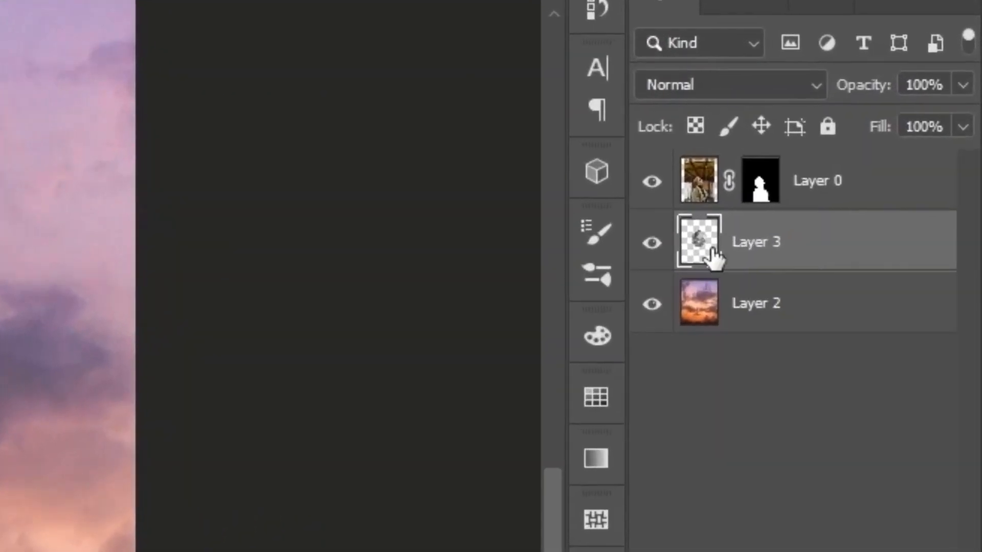
mouse_move(712, 250)
mouse_down()
mouse_move(596, 268)
mouse_move(682, 232)
mouse_move(696, 245)
mouse_up()
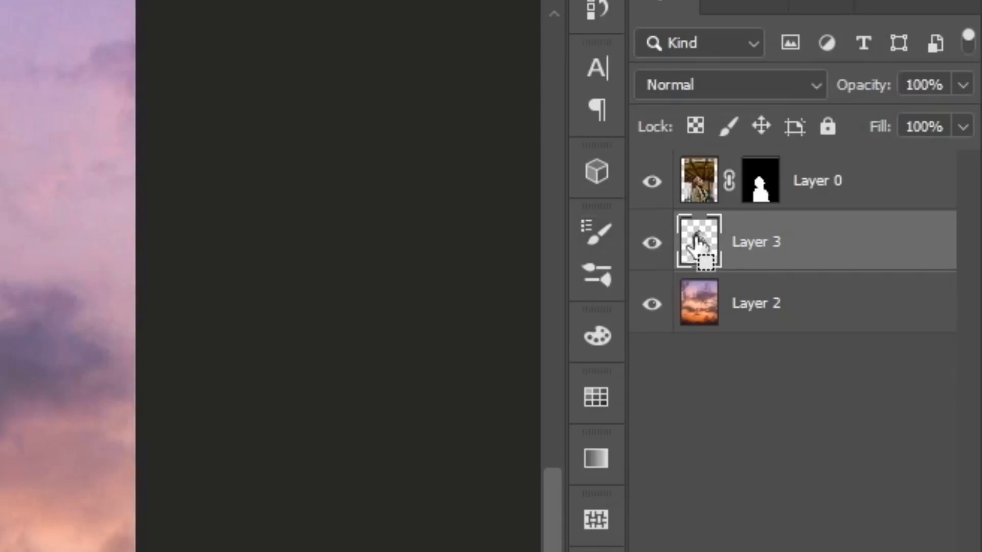
ctrl+click(696, 245)
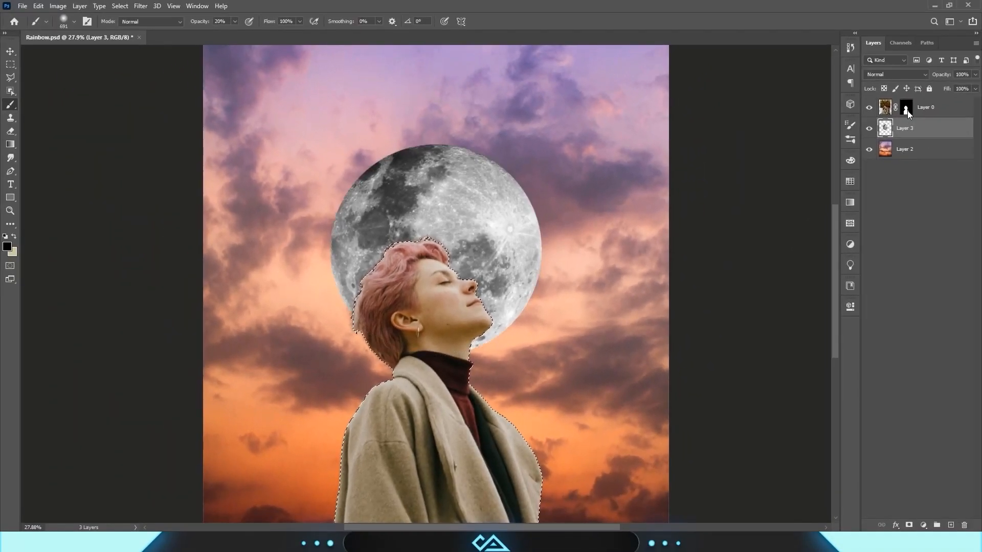
ctrl+click(957, 96)
ctrl+click(886, 128)
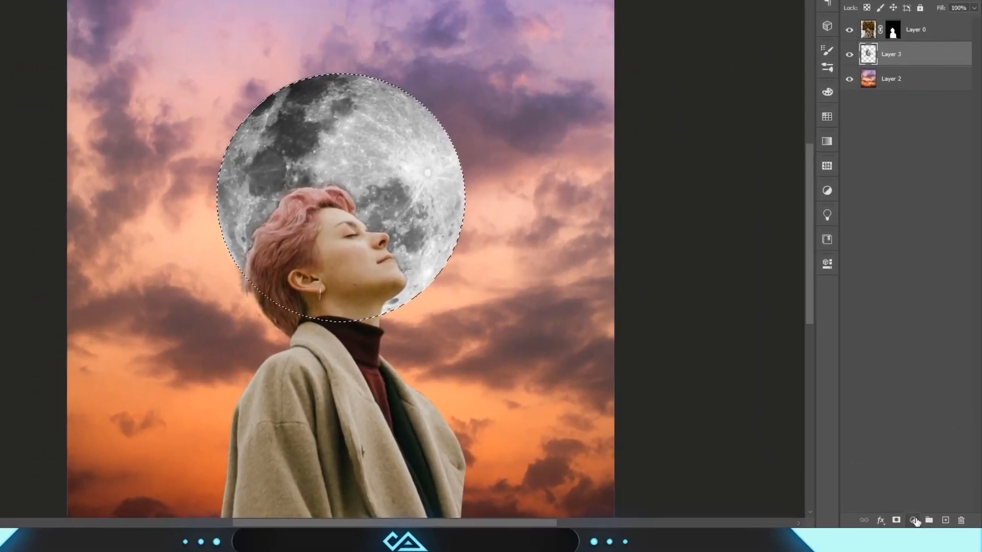
- Add a Solid Color fill layer in orange #d04000 masked to the moon's circle
click(913, 521)
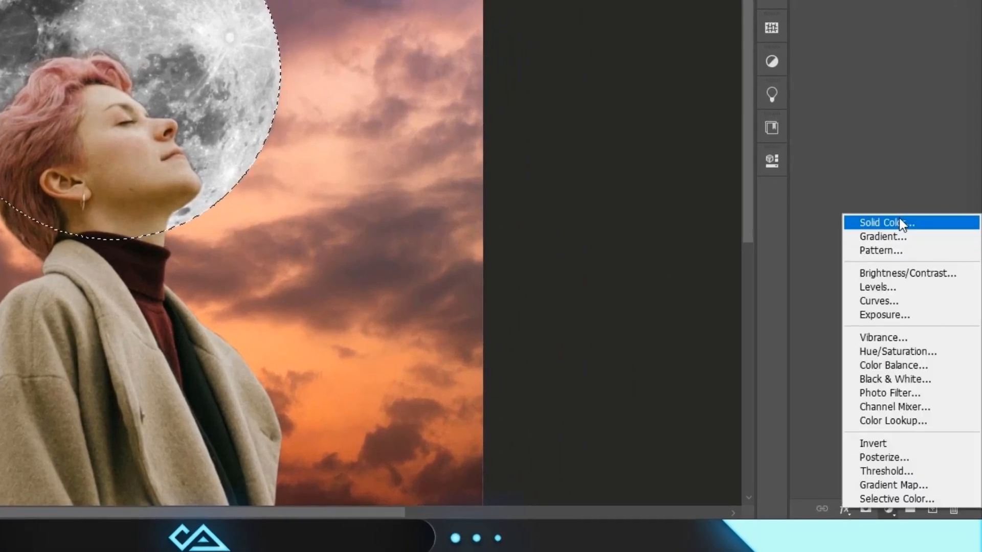
click(898, 222)
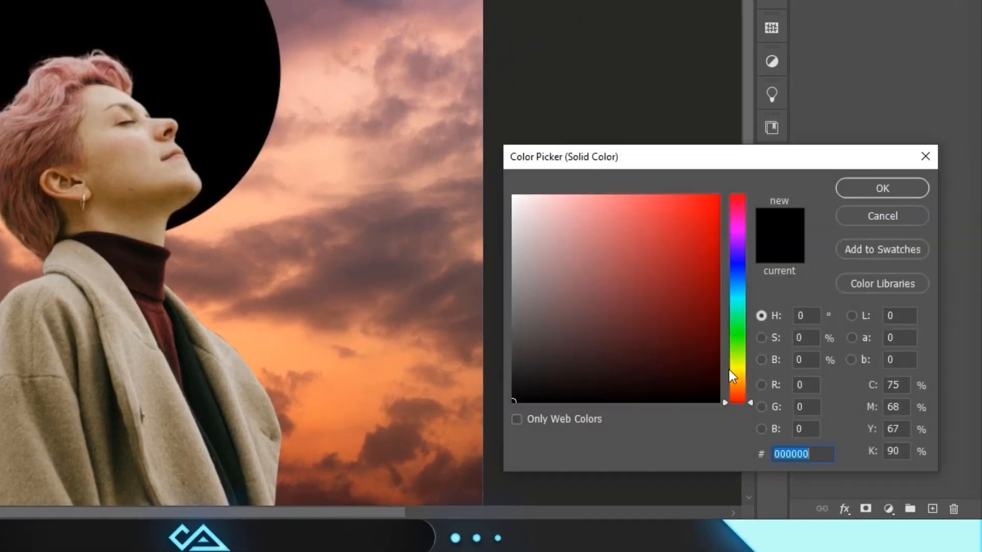
drag(733, 397, 740, 392)
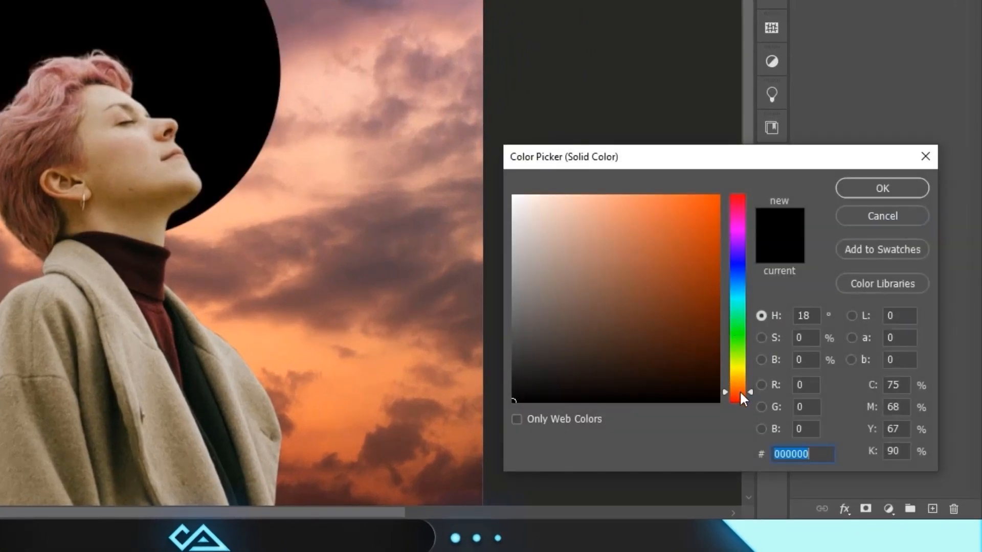
click(718, 231)
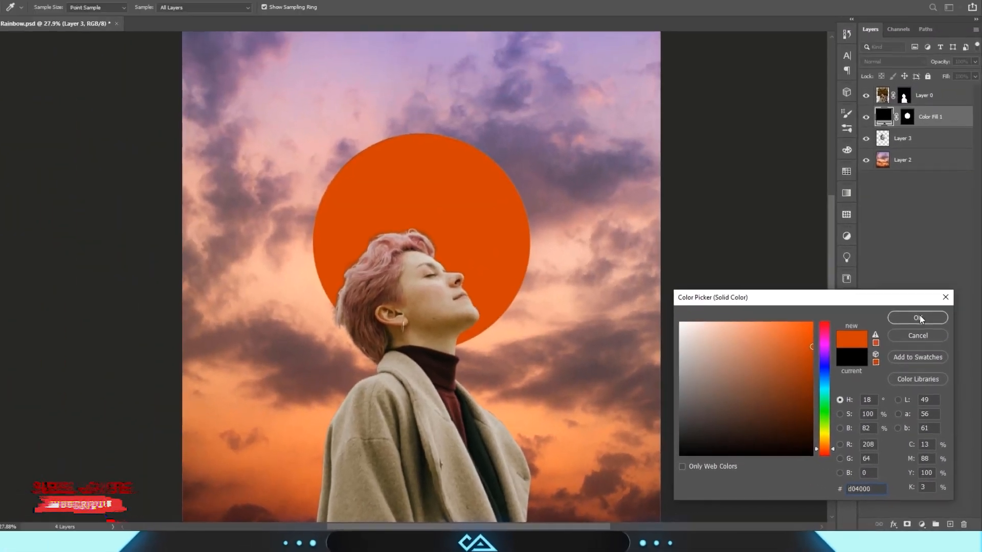
click(882, 189)
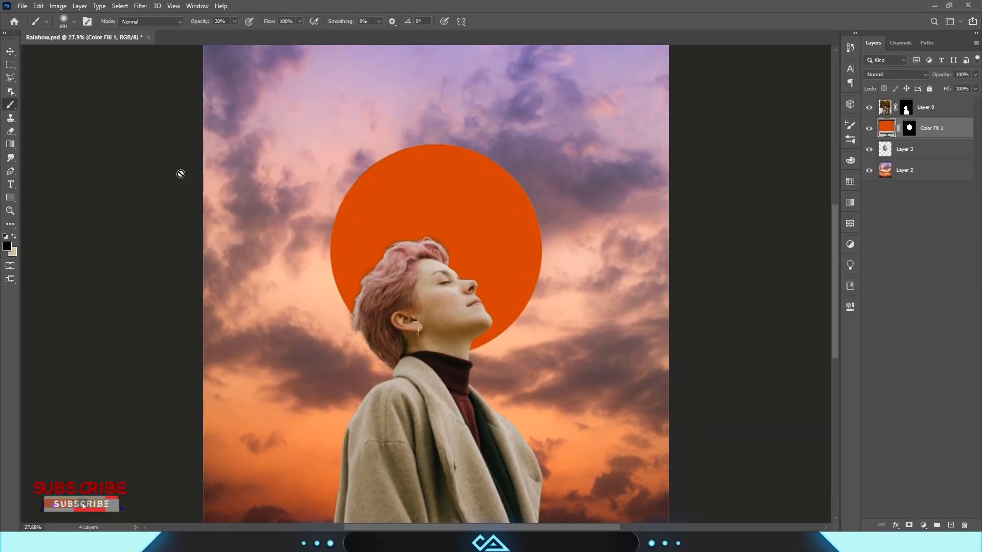
click(11, 51)
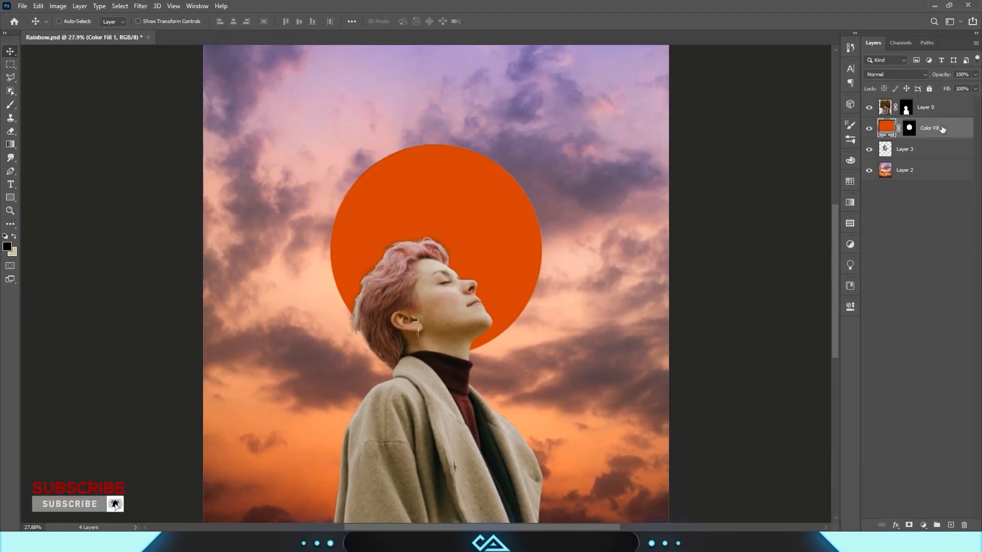
- Move the moon layer (Layer 3) above the orange Color Fill 1 layer and set its blend mode to Multiply
drag(885, 148, 883, 129)
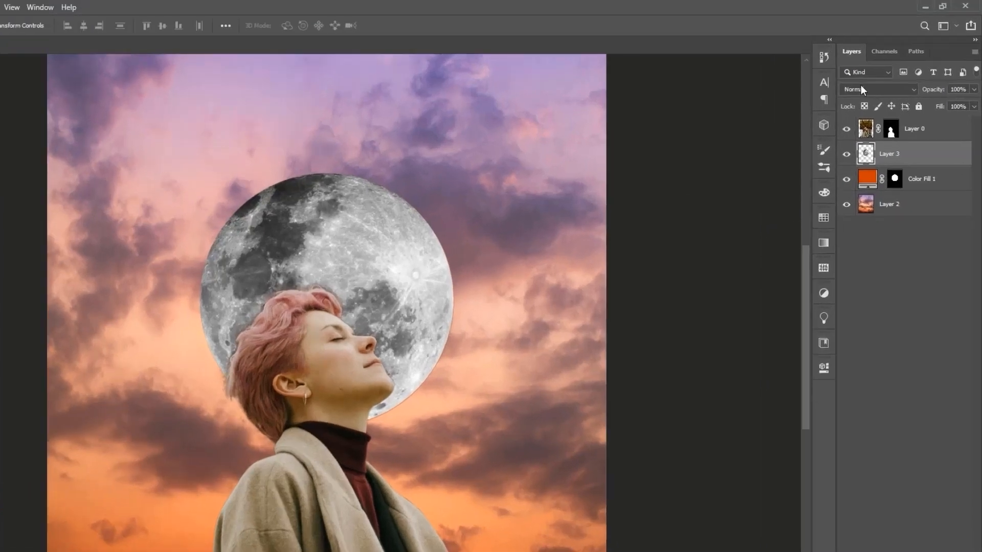
click(880, 74)
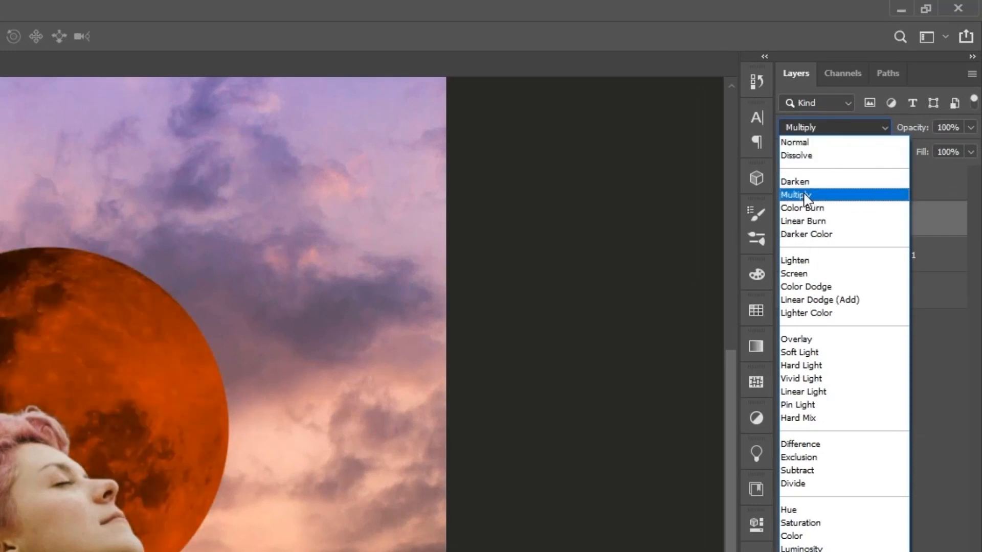
click(805, 196)
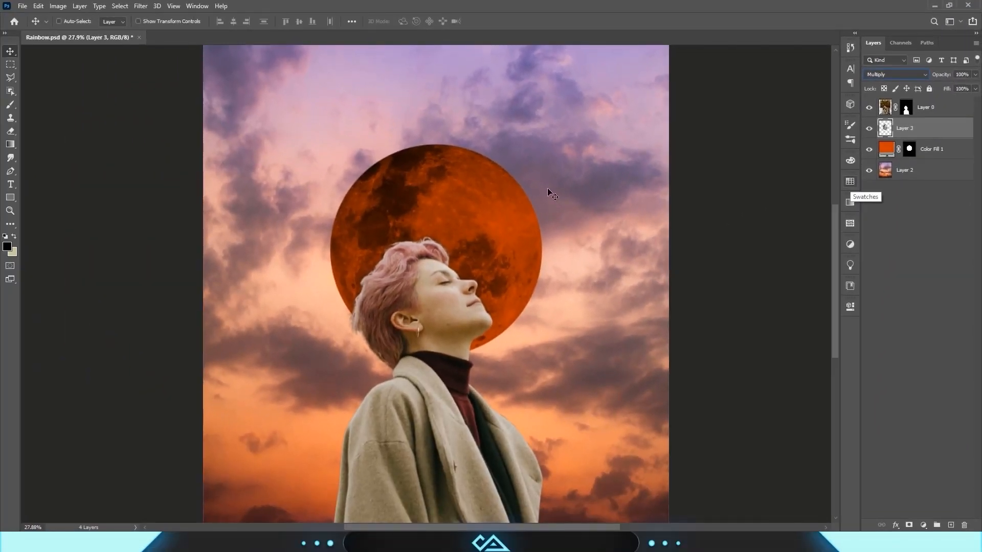
scroll(549, 193, down, 2)
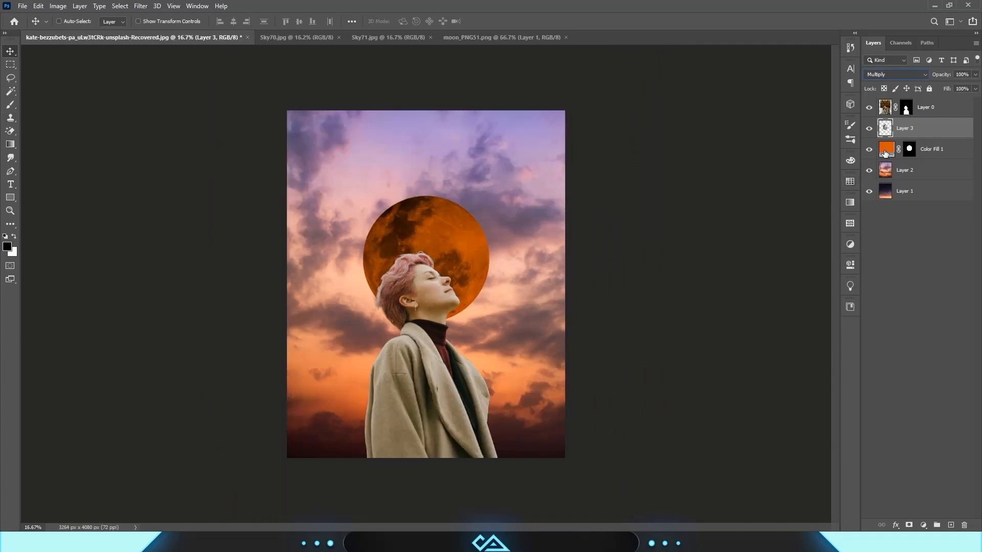
- Add a new empty layer above the moon layer, set its blend mode to Linear Dodge (Add), and choose the Brush tool
click(950, 525)
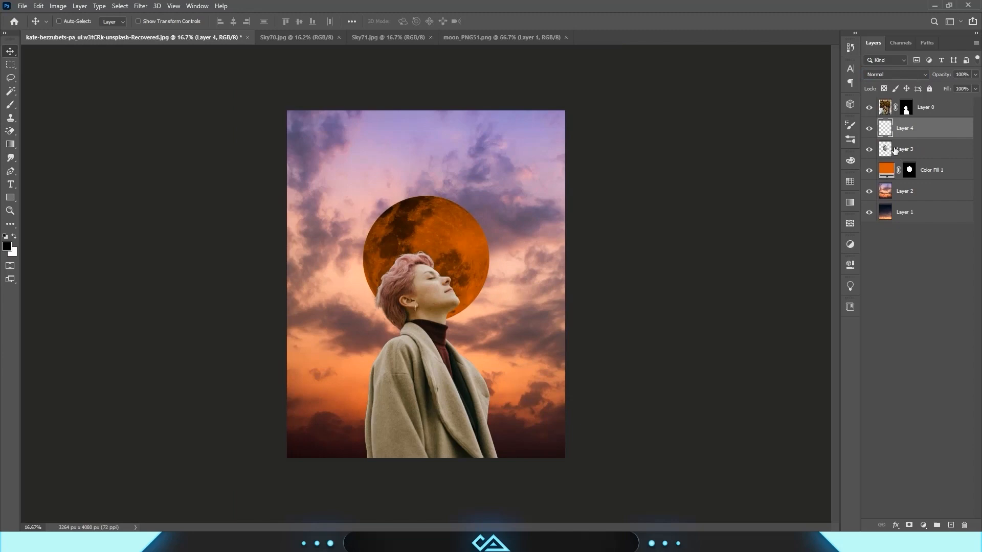
click(887, 75)
click(890, 175)
click(11, 105)
- Darken the sunset with a Curves adjustment layer above Layer 2, lowering the white point to about half and pulling down the midtones
click(913, 189)
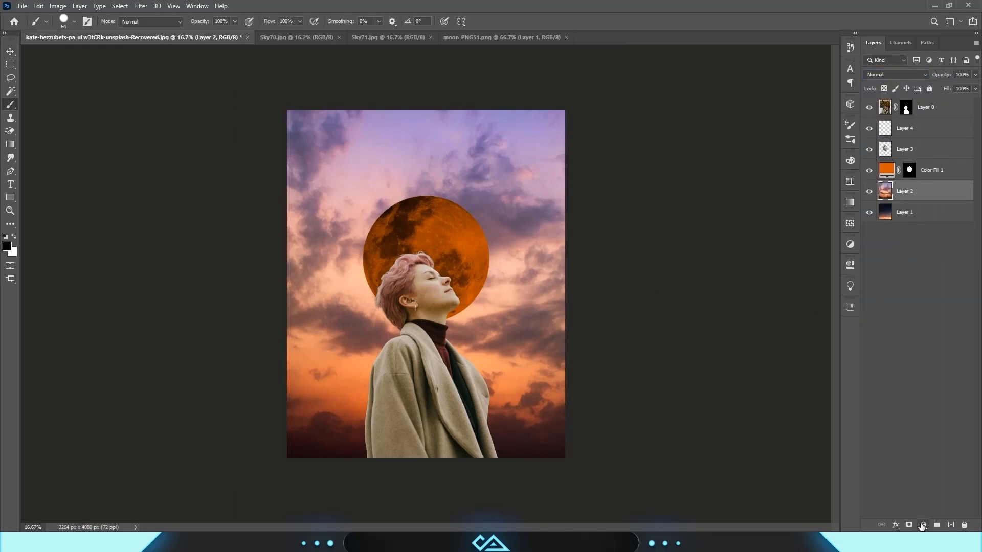
click(922, 527)
click(916, 394)
drag(822, 321, 823, 370)
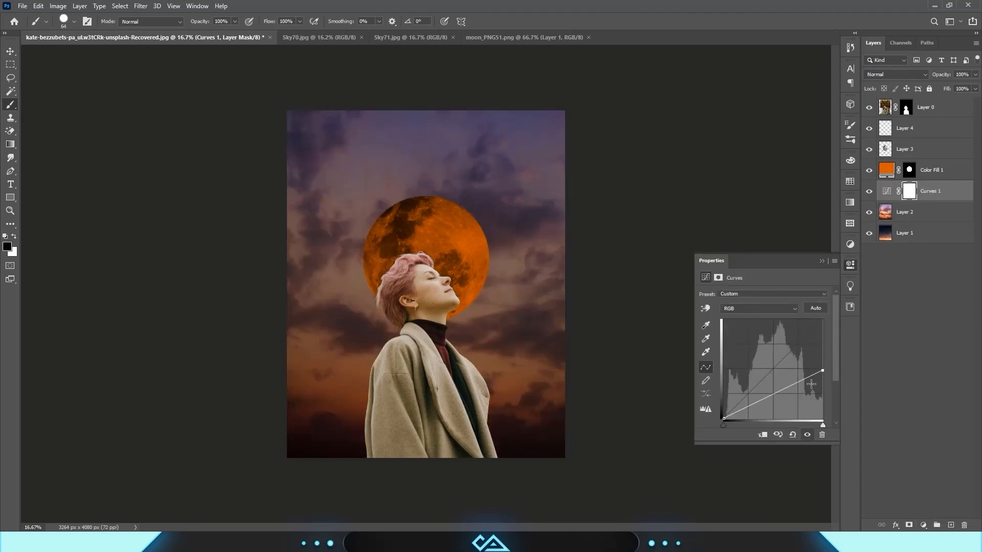
click(791, 395)
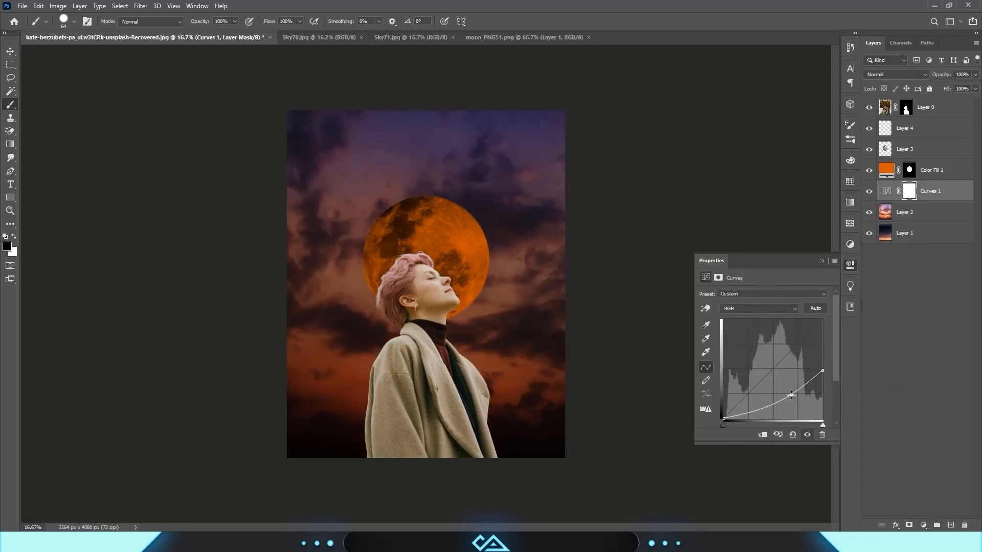
click(821, 262)
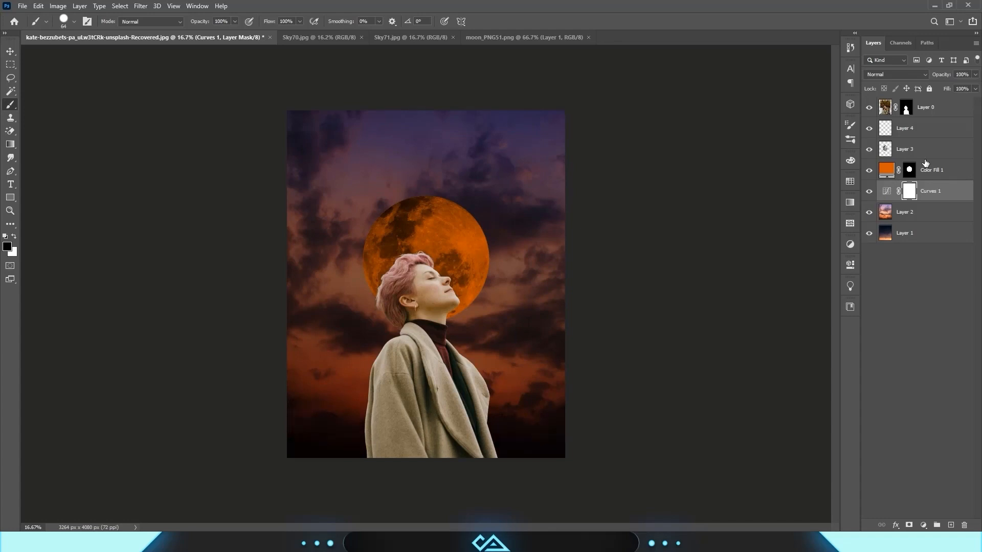
- Sample orange from the moon and paint a large soft glow around it on Layer 4 with a 2920 px brush
click(925, 152)
click(893, 123)
mouse_move(424, 232)
mouse_down()
mouse_move(439, 228)
mouse_move(440, 123)
mouse_up()
drag(474, 247, 462, 130)
alt+click(450, 228)
mouse_move(449, 231)
mouse_down()
mouse_move(478, 220)
mouse_move(436, 247)
mouse_up()
click(437, 245)
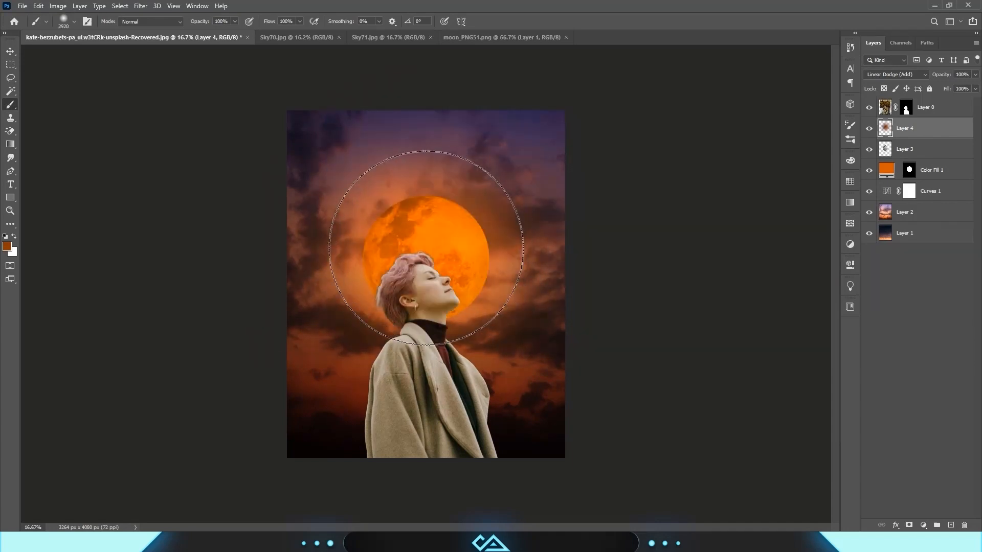
click(428, 246)
click(414, 260)
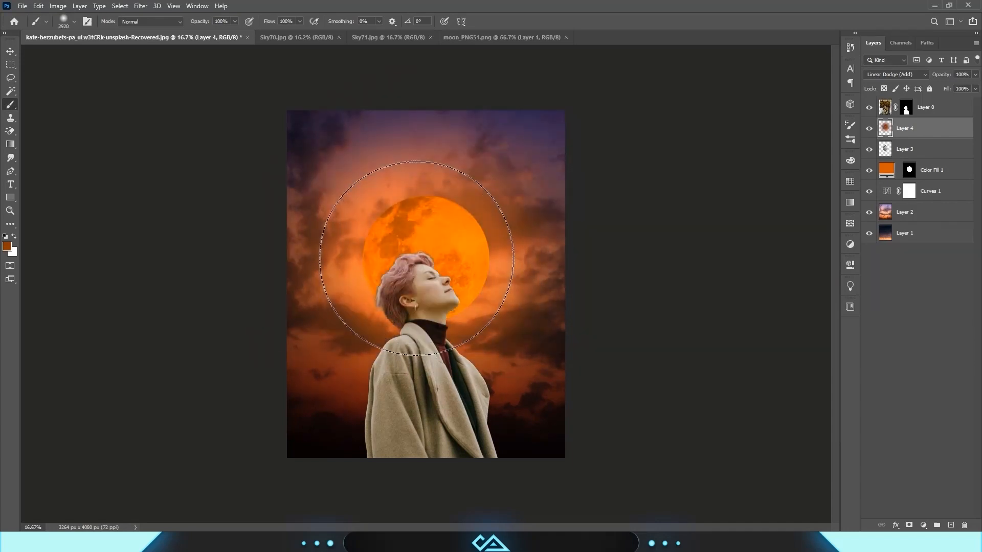
- Change the Color Fill 1 color to light orange #ff9249
double_click(886, 170)
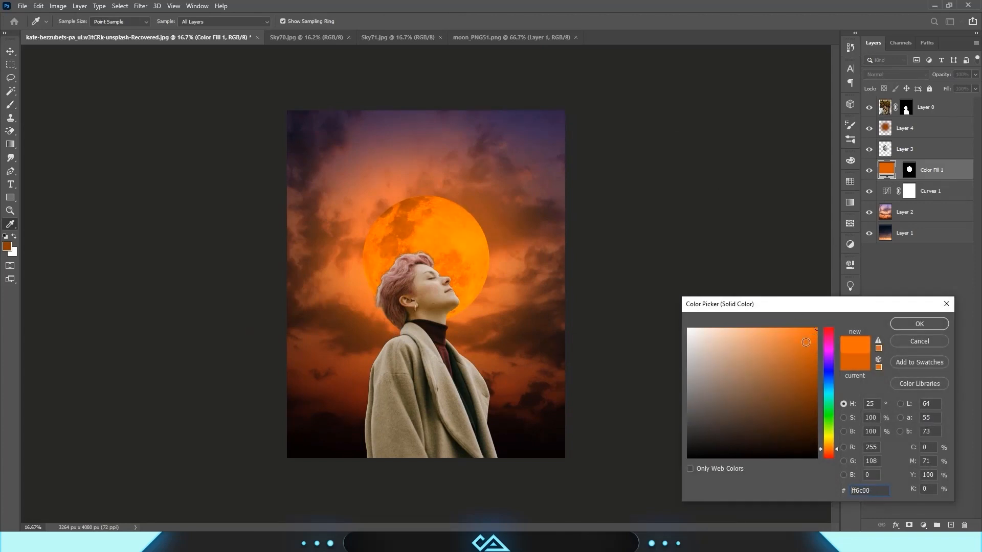
mouse_move(816, 329)
mouse_down()
mouse_move(761, 309)
mouse_move(783, 332)
mouse_up()
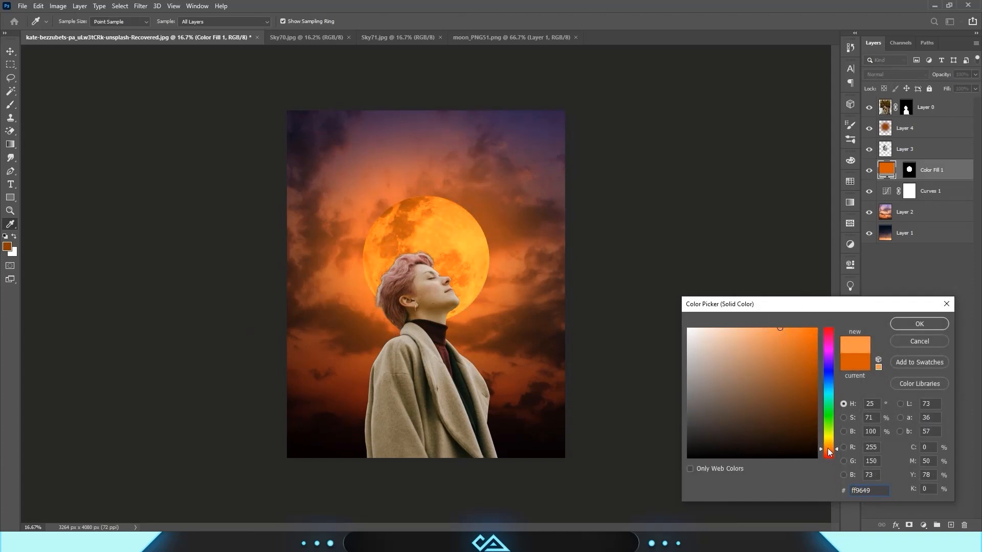
drag(828, 450, 828, 451)
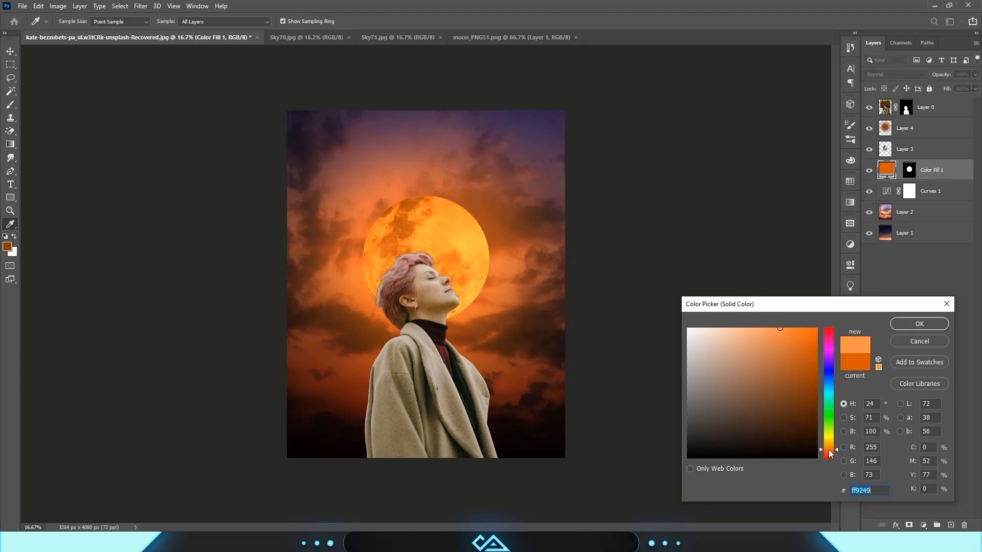
click(930, 324)
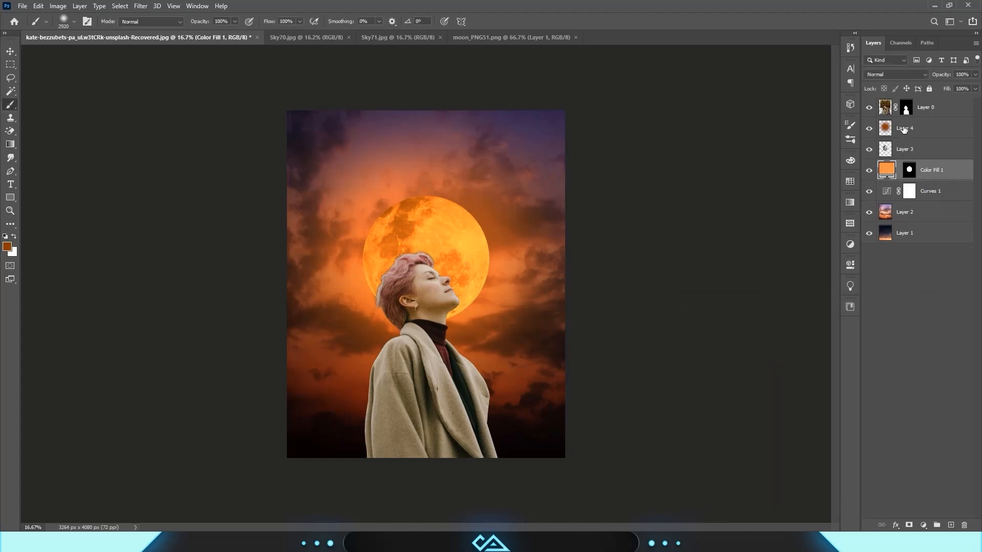
- Adjust the glow layer's (Layer 4) midtone Color Balance to Cyan–Red -30 and Magenta–Green +10, with a slight shift toward blue
click(915, 129)
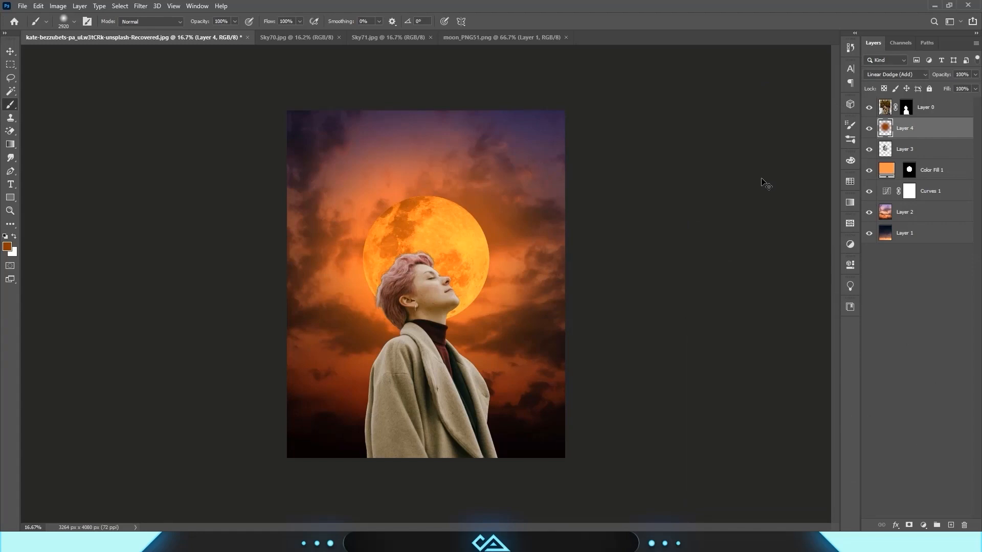
key(ctrl+b)
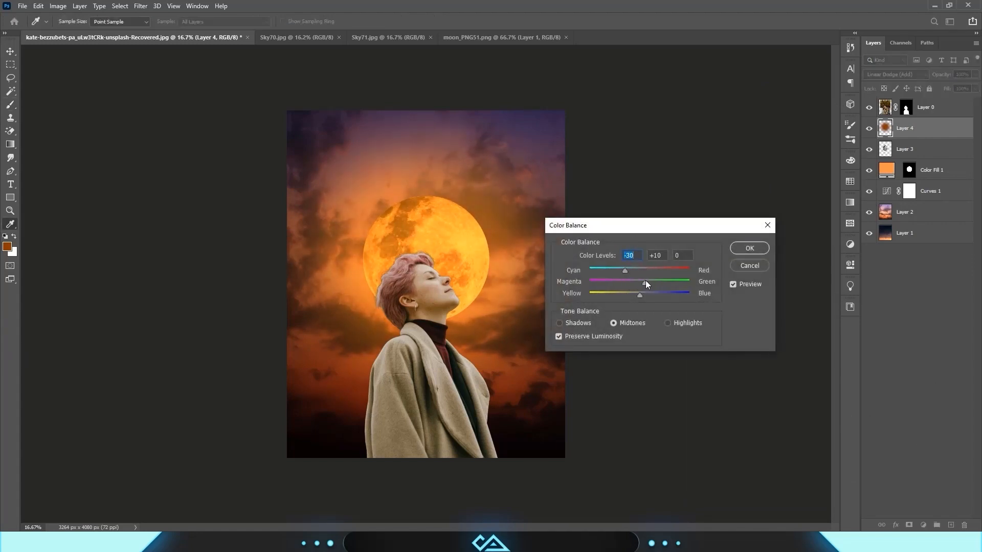
mouse_move(640, 296)
mouse_down()
mouse_move(625, 295)
mouse_move(643, 296)
mouse_up()
key(Return)
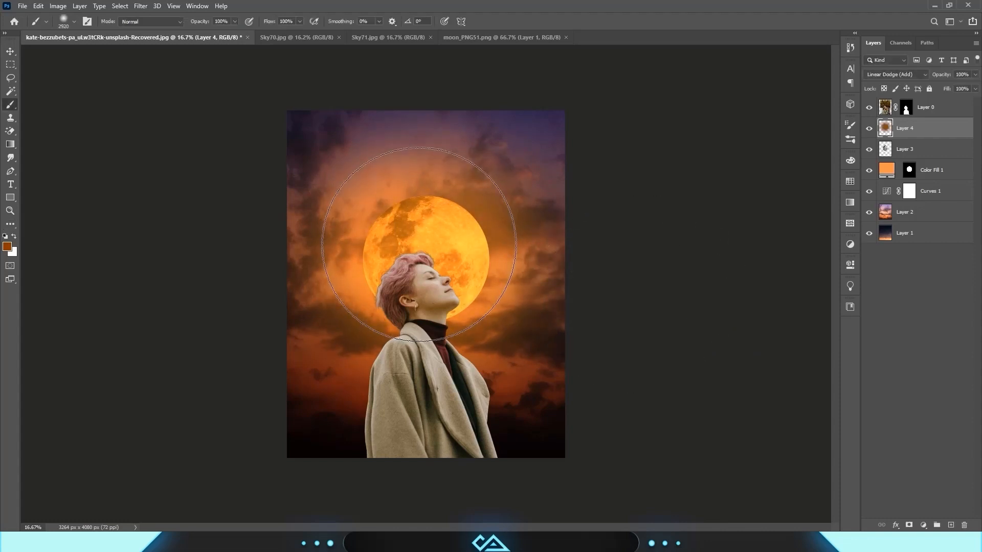
- Mask the moon layer (Layer 3) to the moon's own outline and adjust the mask's feather
key(v)
scroll(429, 250, up, 2)
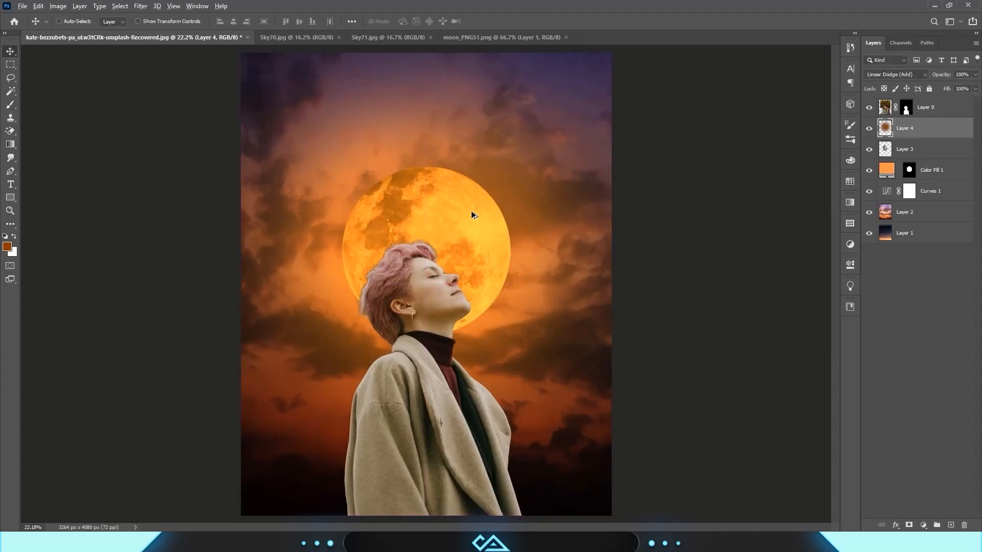
scroll(469, 207, down, 2)
scroll(469, 205, up, 2)
click(901, 150)
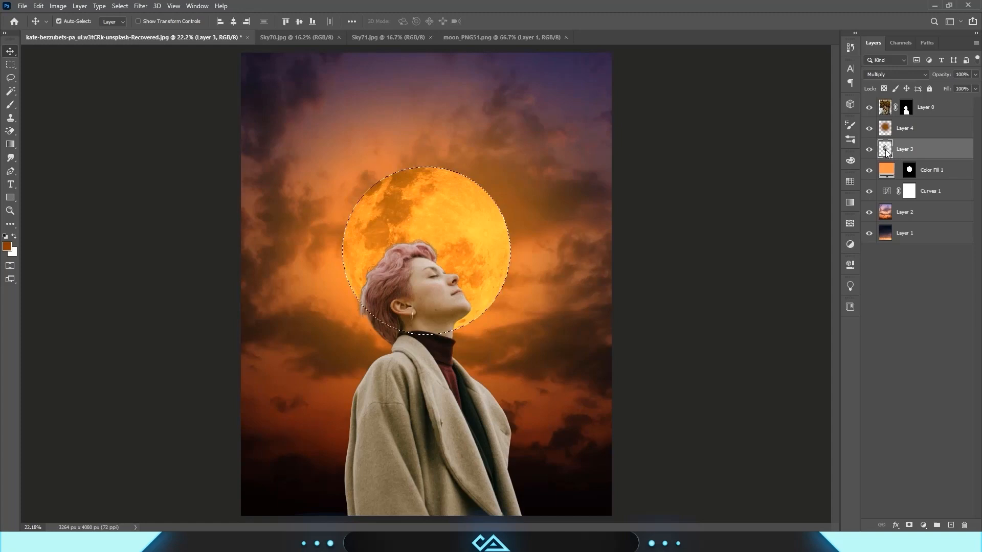
click(909, 526)
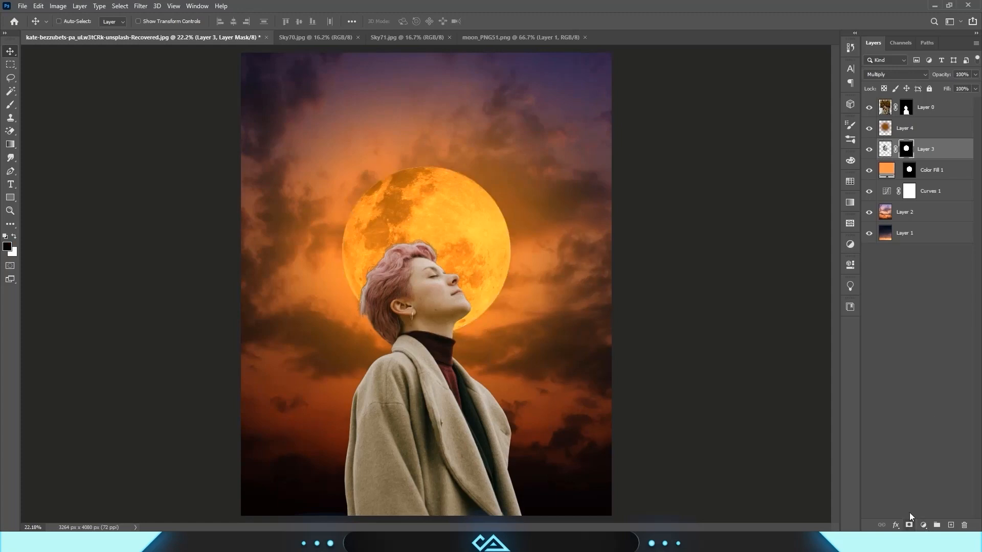
double_click(907, 149)
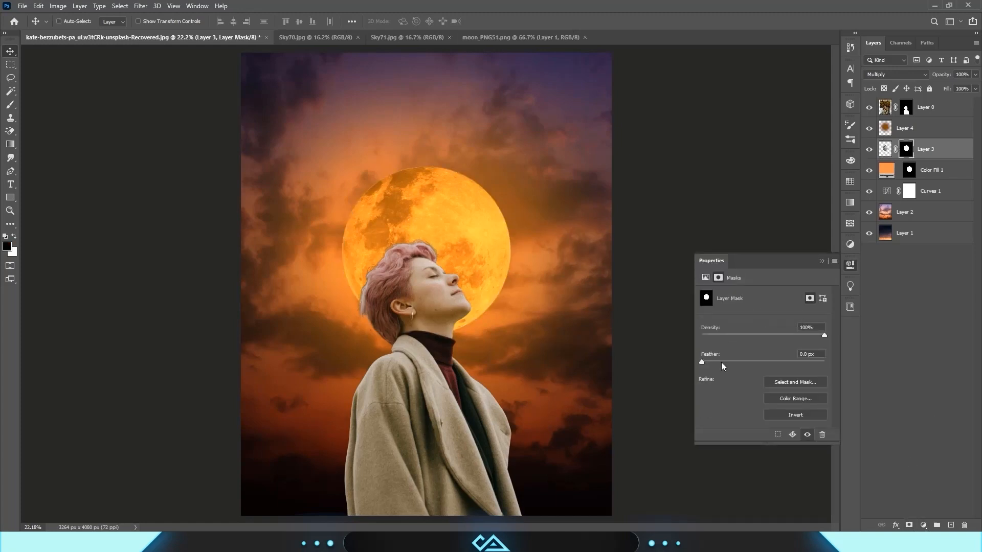
drag(751, 360, 753, 361)
- Feather the mask of the Color Fill 1 layer by about 38.9 px
click(909, 171)
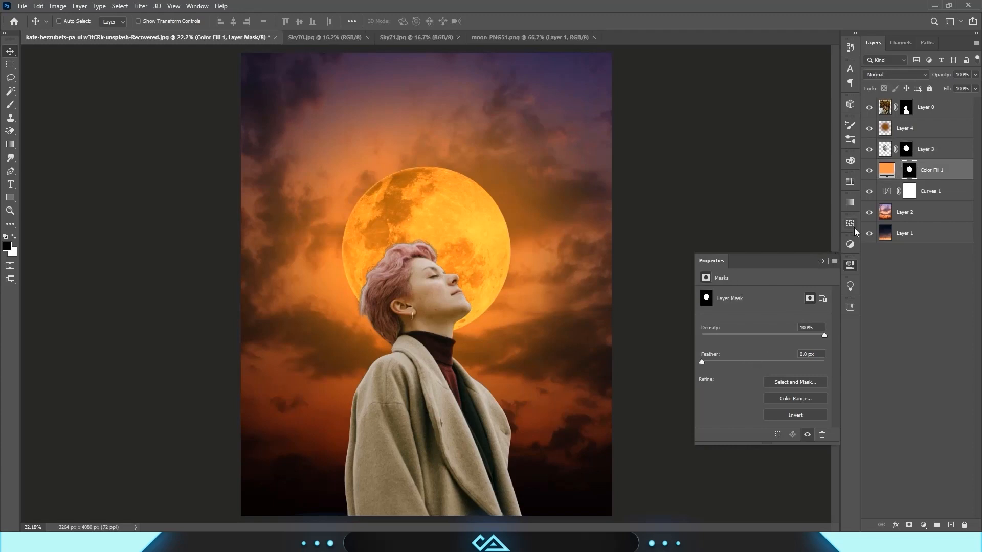
drag(745, 361, 762, 361)
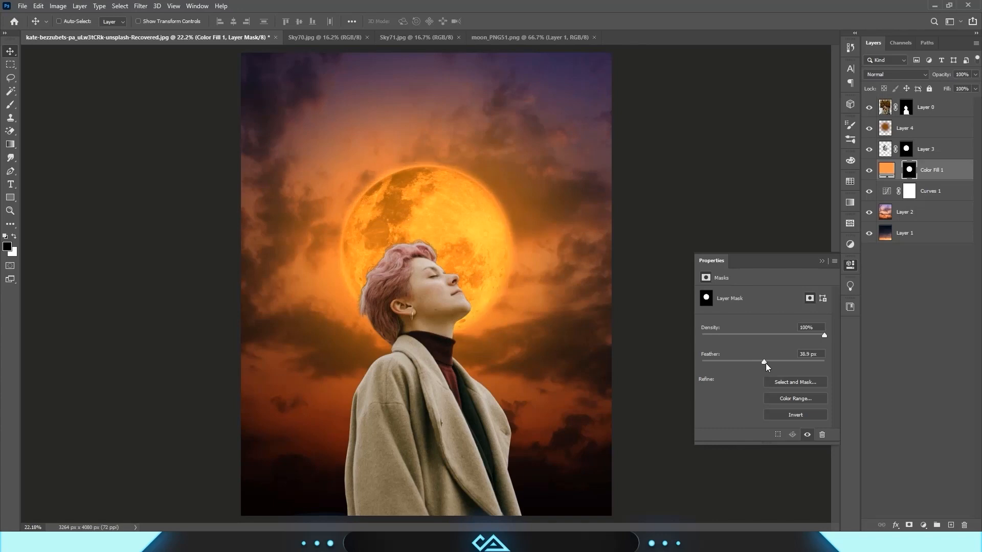
click(822, 261)
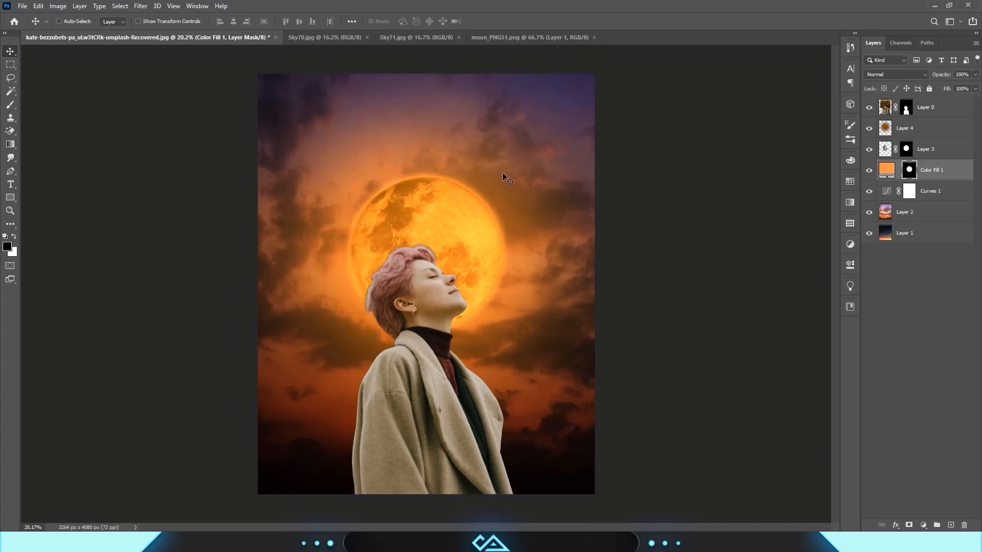
scroll(408, 214, up, 1)
scroll(407, 214, down, 1)
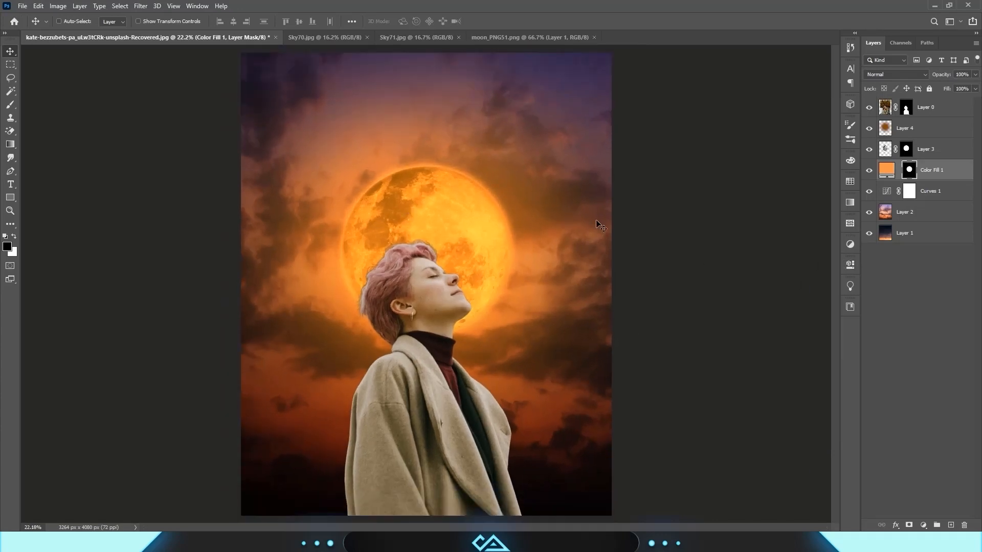
- Increase the Color Fill 1 mask's feather to about 193.5 px to spread the orange glow beyond the moon
double_click(911, 174)
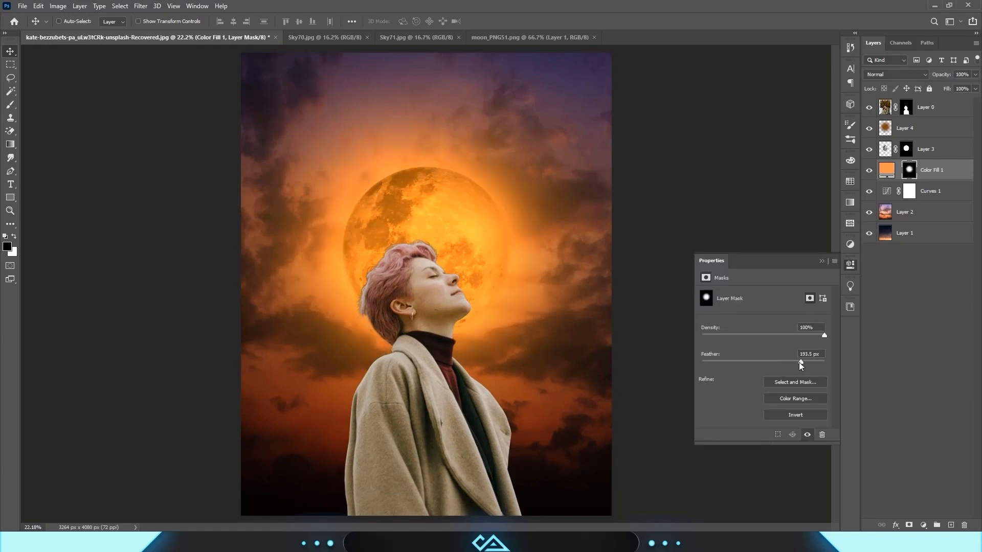
click(821, 259)
scroll(469, 197, down, 1)
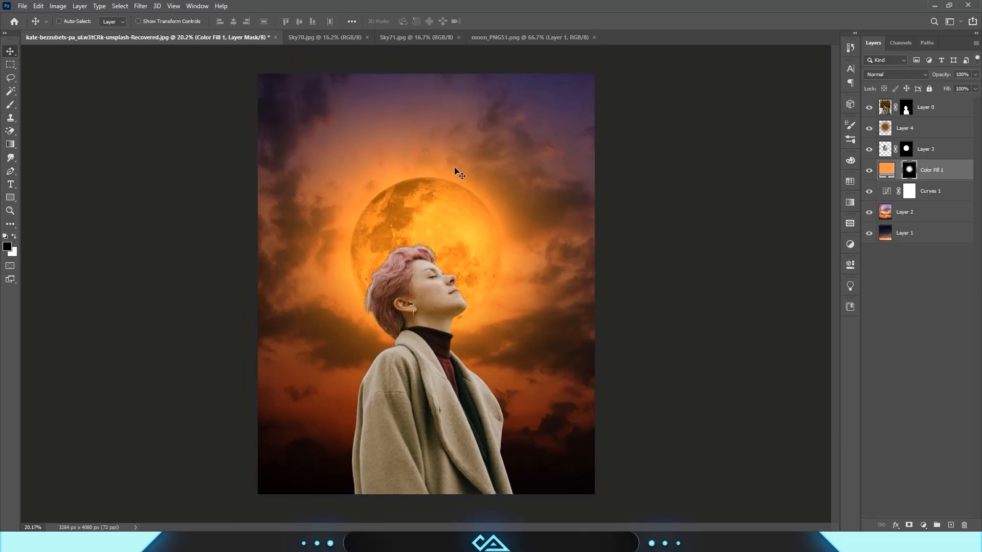
- Inspect the moon's upper edge up close, toggling the moon layer's mask to compare the edge
scroll(455, 171, up, 4)
drag(388, 182, 435, 220)
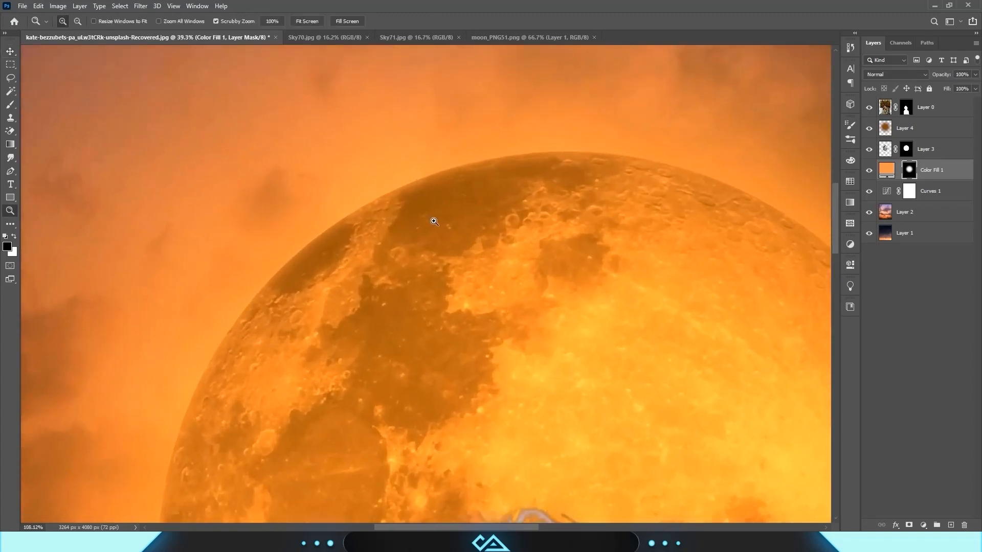
shift+click(906, 150)
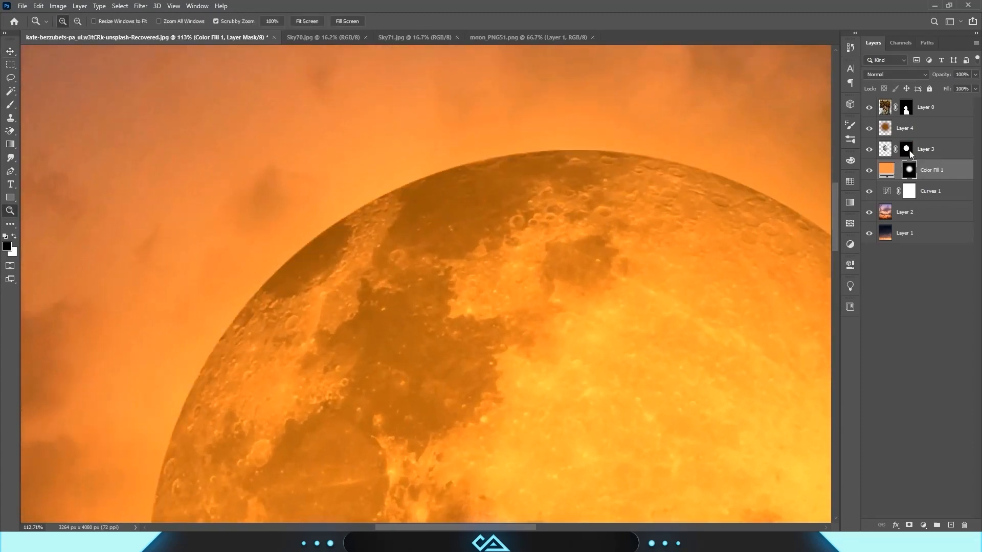
drag(601, 199, 541, 195)
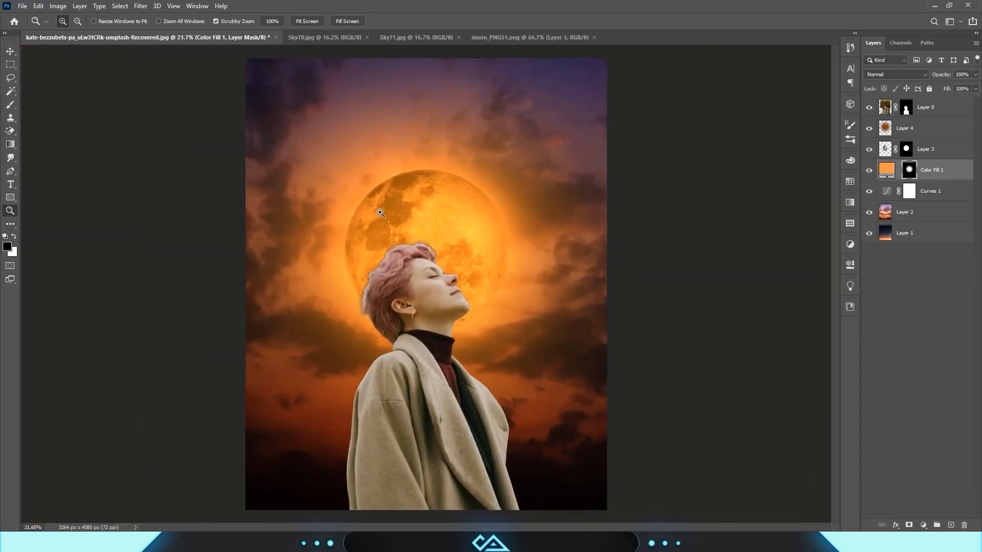
click(11, 104)
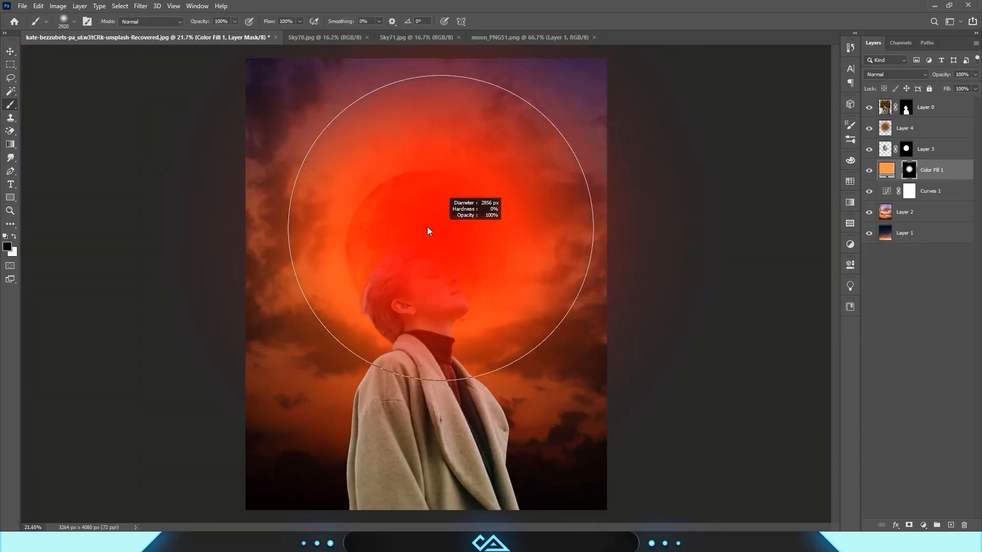
scroll(434, 193, down, 1)
scroll(436, 200, up, 1)
- Copy the rainbow stripes from rainbow.png into the composite and squeeze them into a narrow vertical band above the woman's face
key(v)
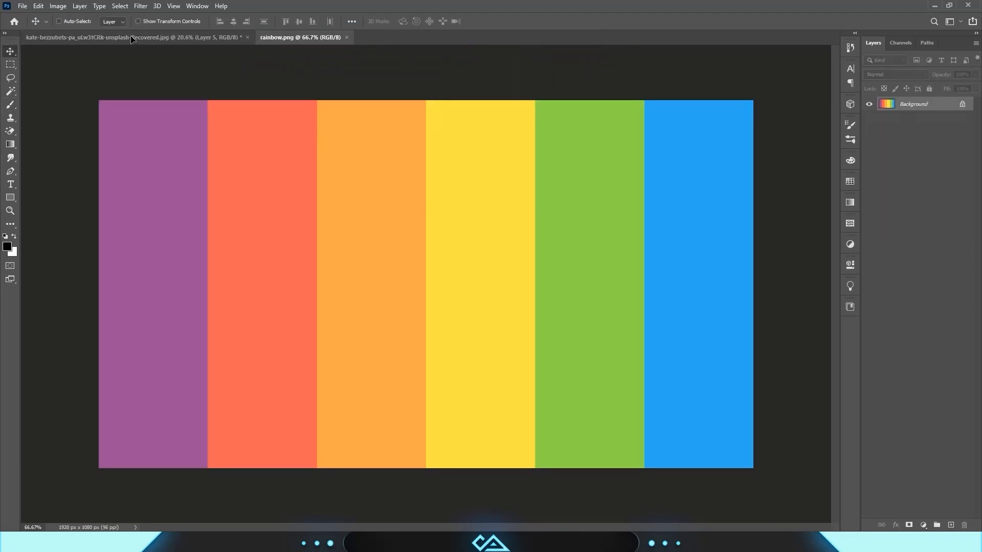
drag(131, 38, 409, 241)
key(ctrl+t)
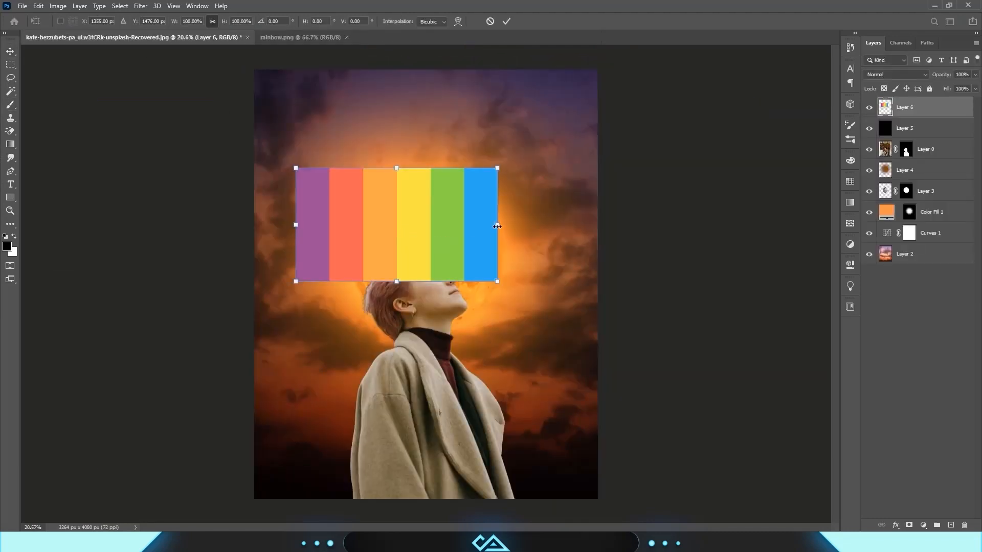
drag(497, 225, 443, 233)
key(Return)
- Stretch the rainbow band to about 180% height, up to the canvas's upper edge, and nudge it over the woman's eyes
key(ctrl+t)
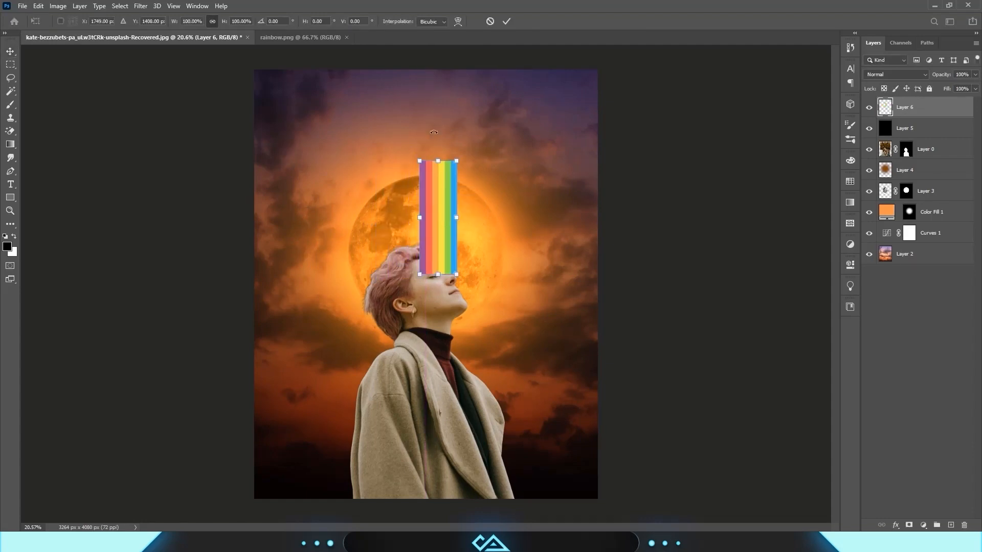
drag(441, 157, 440, 70)
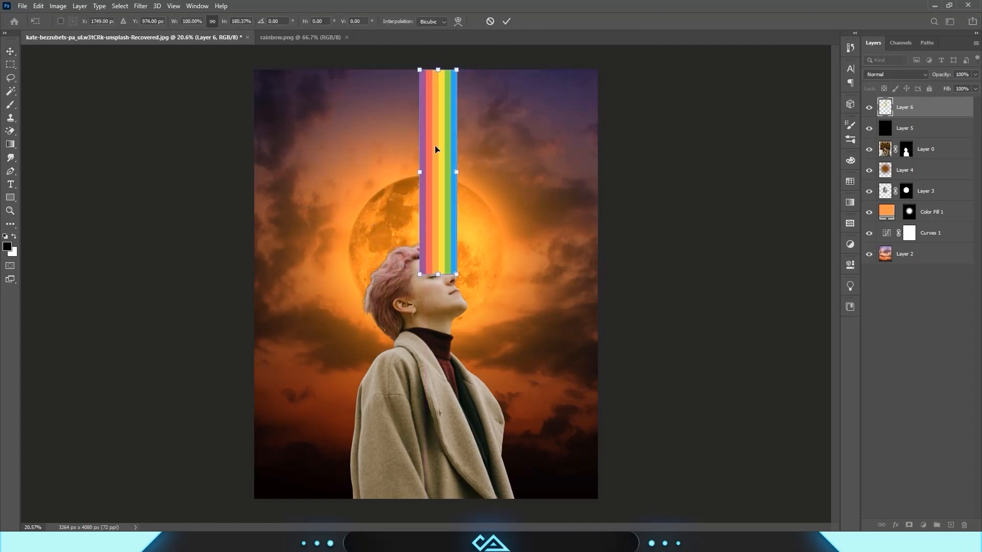
drag(431, 153, 430, 151)
key(Return)
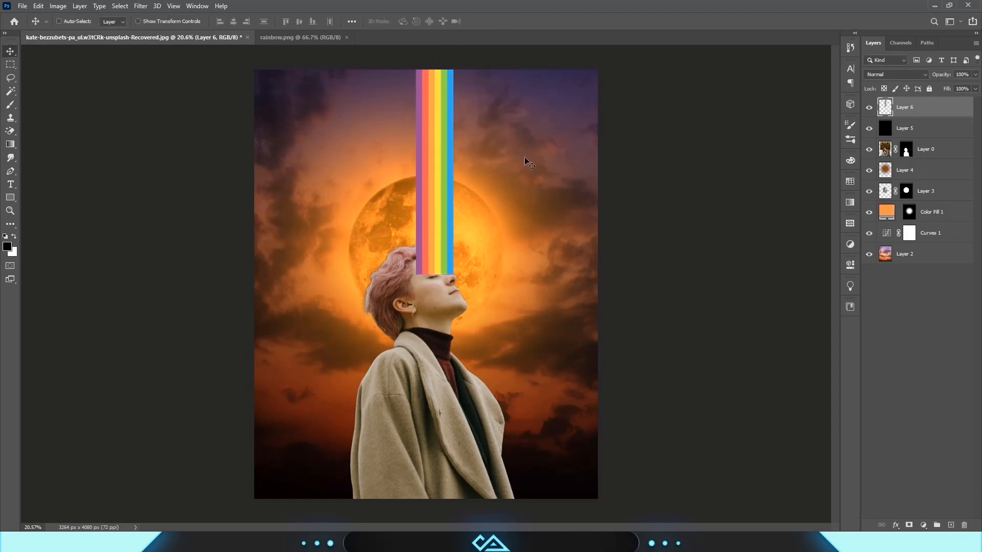
- Set the rainbow band's blend mode to Screen and extend the band slightly beyond the canvas's upper edge
click(891, 76)
click(882, 160)
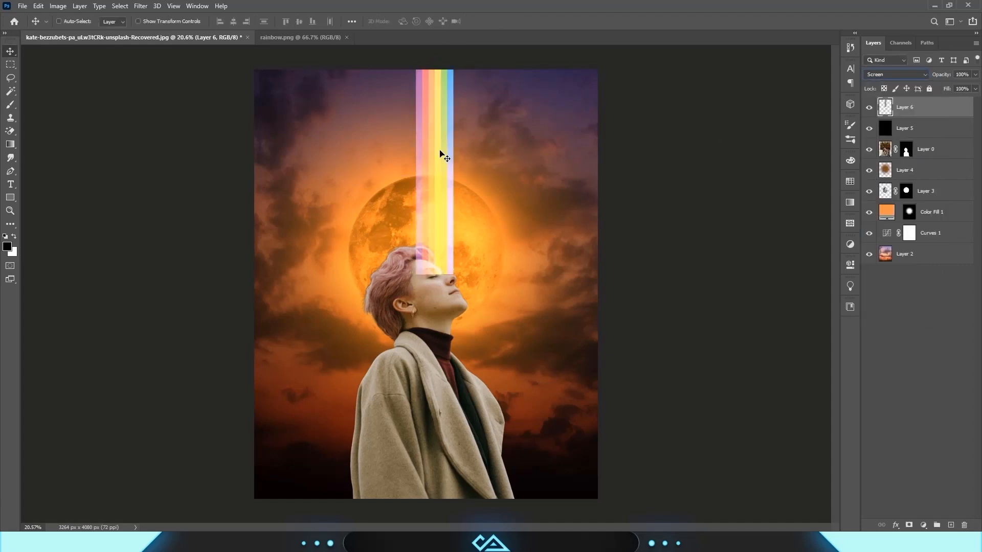
key(ctrl)
key(ctrl+t)
drag(436, 68, 437, 50)
key(Return)
- Smudge the rainbow's lower end over the woman's cheek, nose and chin in flowing streaks, raising the smudge strength to 50%
scroll(436, 232, up, 6)
click(11, 158)
scroll(414, 328, up, 2)
mouse_move(436, 306)
mouse_down()
mouse_move(400, 311)
mouse_move(398, 348)
mouse_move(393, 343)
mouse_move(393, 332)
mouse_move(402, 359)
mouse_up()
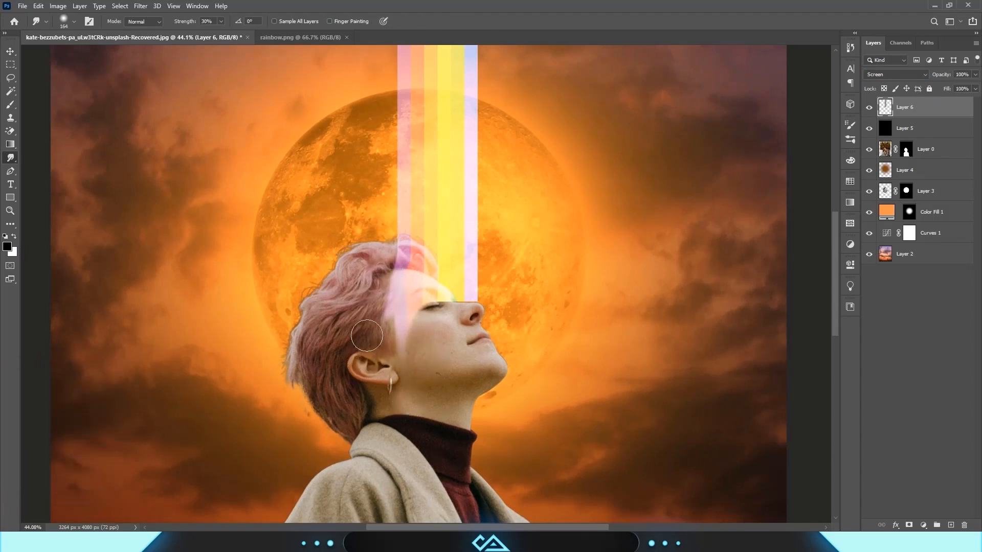
key(5)
mouse_move(473, 291)
mouse_down()
mouse_move(487, 307)
mouse_move(444, 345)
mouse_up()
scroll(428, 335, up, 3)
drag(419, 285, 443, 379)
scroll(460, 306, down, 2)
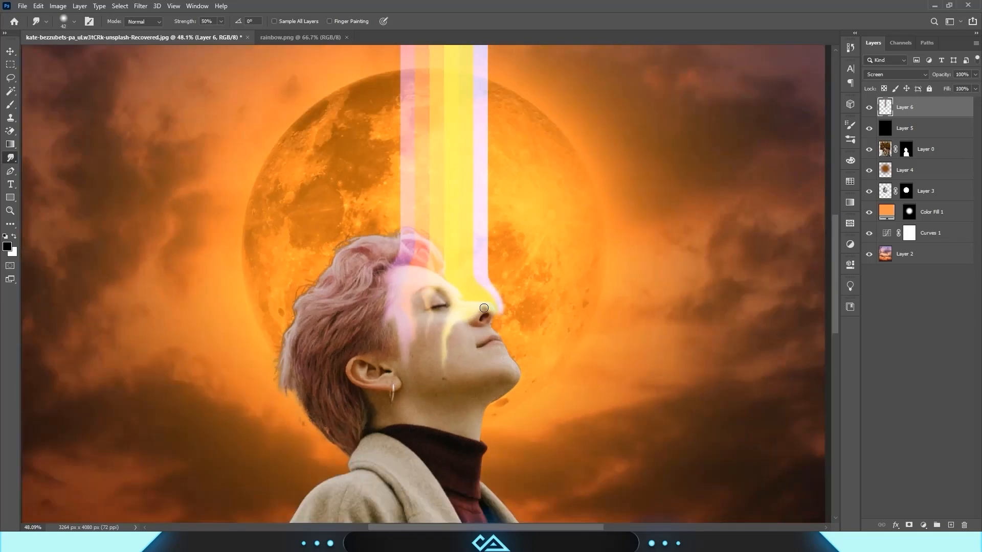
mouse_move(484, 308)
mouse_down()
mouse_move(514, 313)
mouse_move(472, 349)
mouse_move(511, 373)
mouse_up()
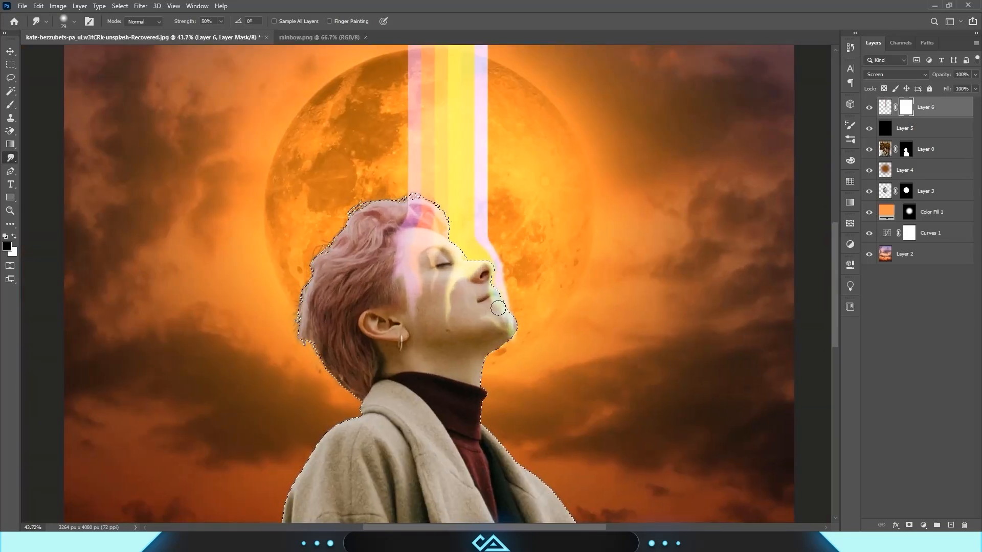
- Brush along the woman's chin on the Layer 6 mask to trim the smeared rainbow at the face outline, and deselect
key(b)
scroll(500, 276, up, 7)
drag(494, 306, 532, 379)
key(ctrl+d)
- Smudge both edges of the rainbow band at 50% strength into a wavy stream running from the sky to the nose
click(10, 158)
drag(472, 201, 494, 287)
scroll(529, 176, down, 1)
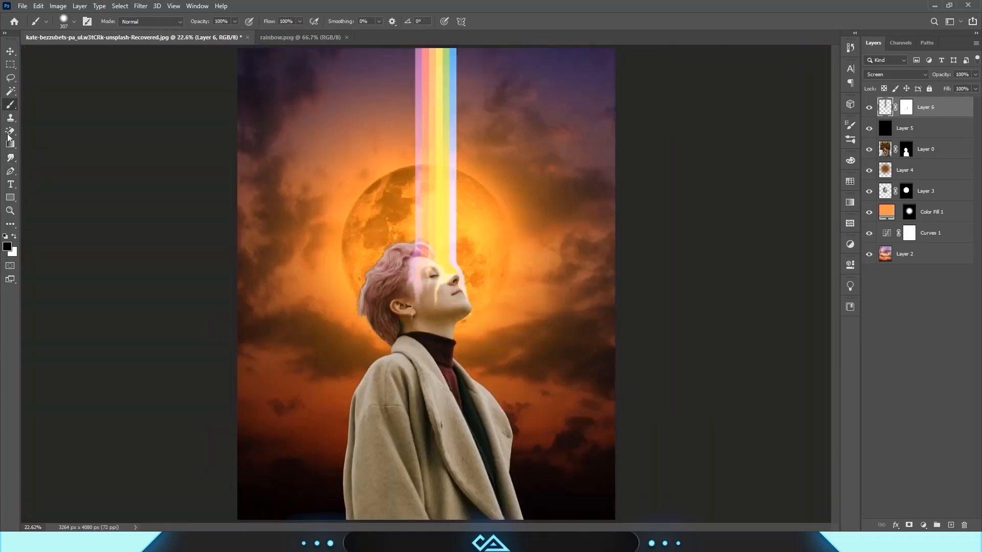
click(10, 158)
mouse_move(364, 159)
mouse_down()
mouse_move(409, 177)
mouse_move(412, 128)
mouse_move(430, 84)
mouse_move(420, 112)
mouse_move(409, 53)
mouse_move(411, 121)
mouse_up()
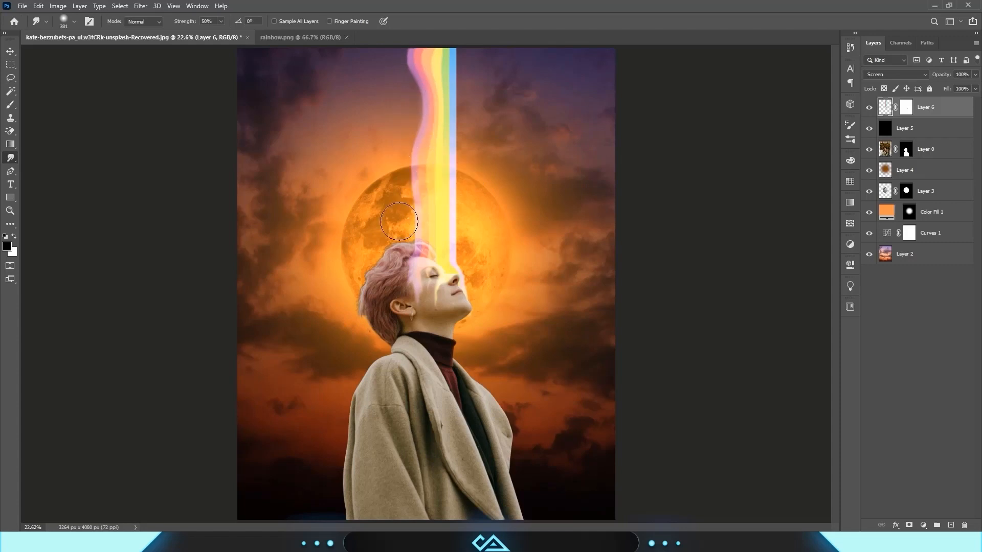
mouse_move(409, 197)
mouse_down()
mouse_move(371, 174)
mouse_move(402, 171)
mouse_move(389, 128)
mouse_move(405, 148)
mouse_move(388, 169)
mouse_move(417, 180)
mouse_up()
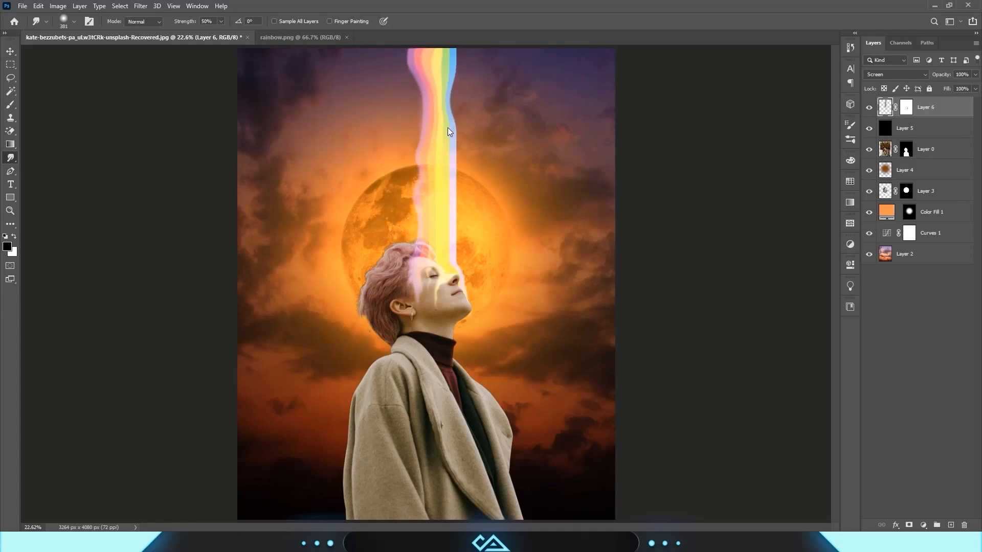
mouse_move(448, 128)
mouse_down()
mouse_move(441, 193)
mouse_move(455, 248)
mouse_up()
drag(466, 54, 443, 74)
scroll(466, 147, down, 1)
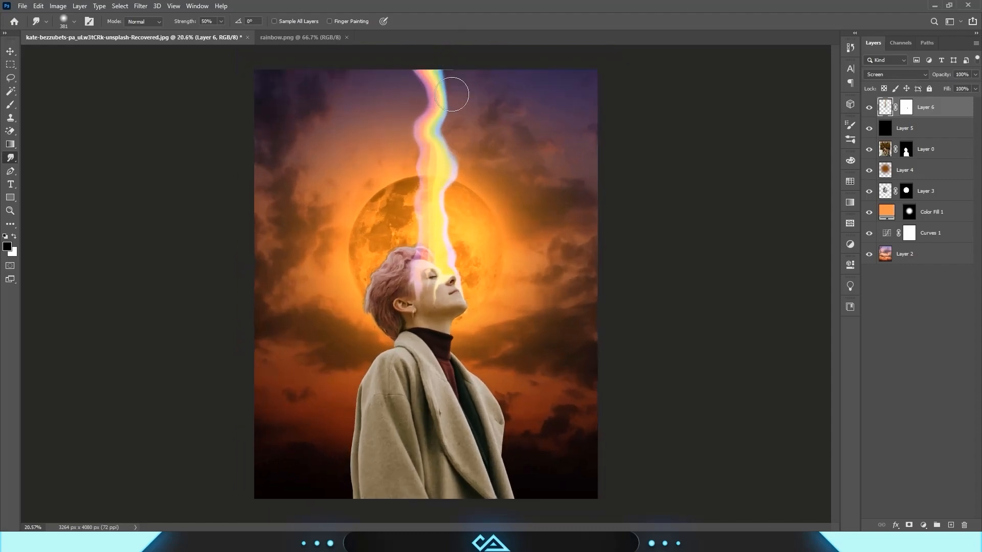
key(ctrl+backslash)
key(b)
click(885, 108)
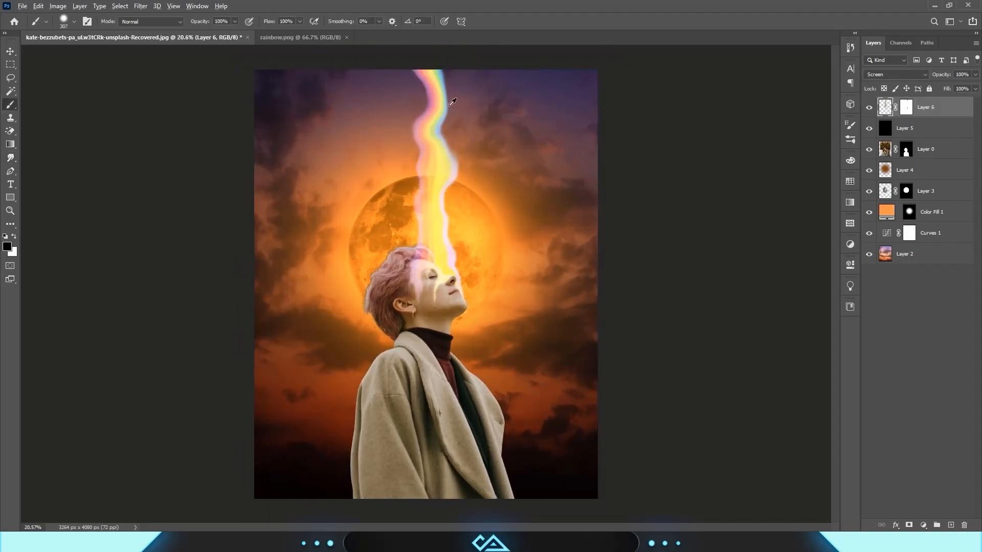
scroll(453, 102, down, 1)
- Erase the shadow beneath the cloud in Cloud.I01.21k.png with the Magic Eraser
key(v)
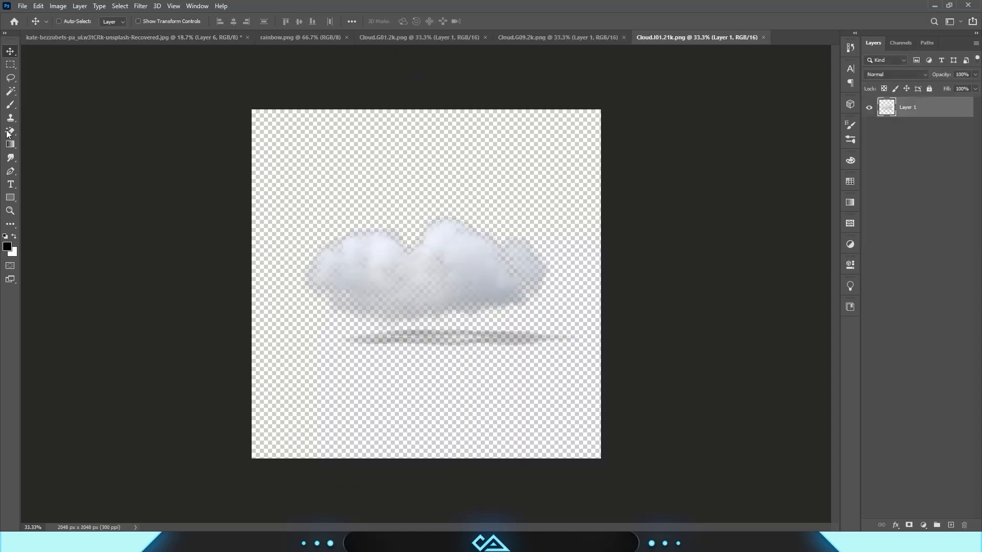
click(7, 132)
click(428, 333)
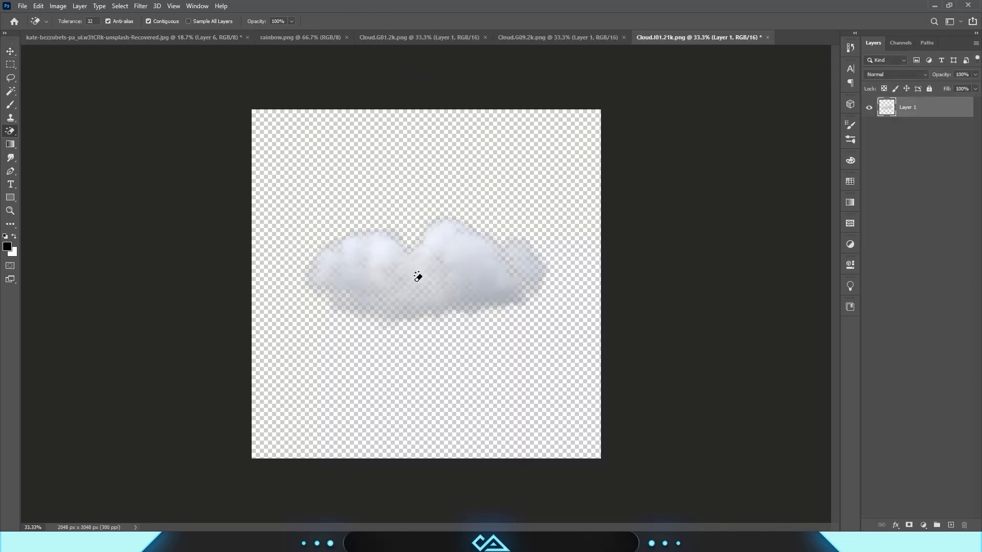
- Bring the cloud into the composite over the rainbow's upper end and enlarge it to about 164% along the canvas's upper edge
key(v)
drag(418, 277, 457, 131)
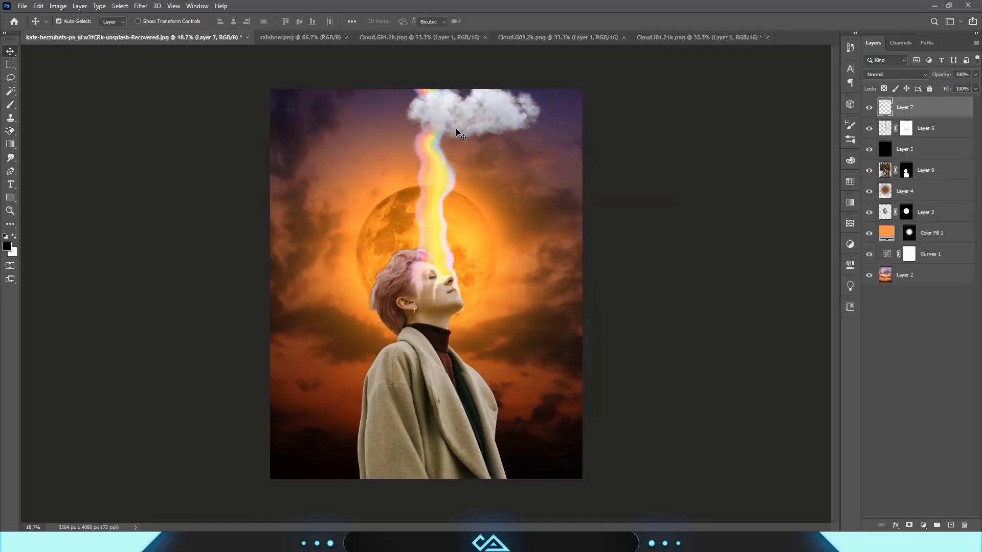
key(ctrl+t)
drag(474, 79, 474, 51)
drag(492, 122, 440, 95)
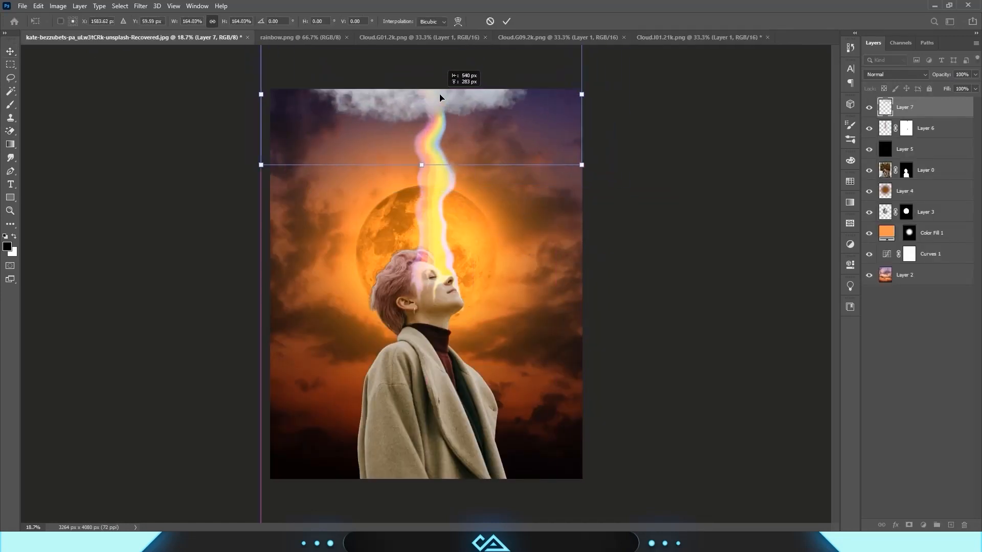
key(Return)
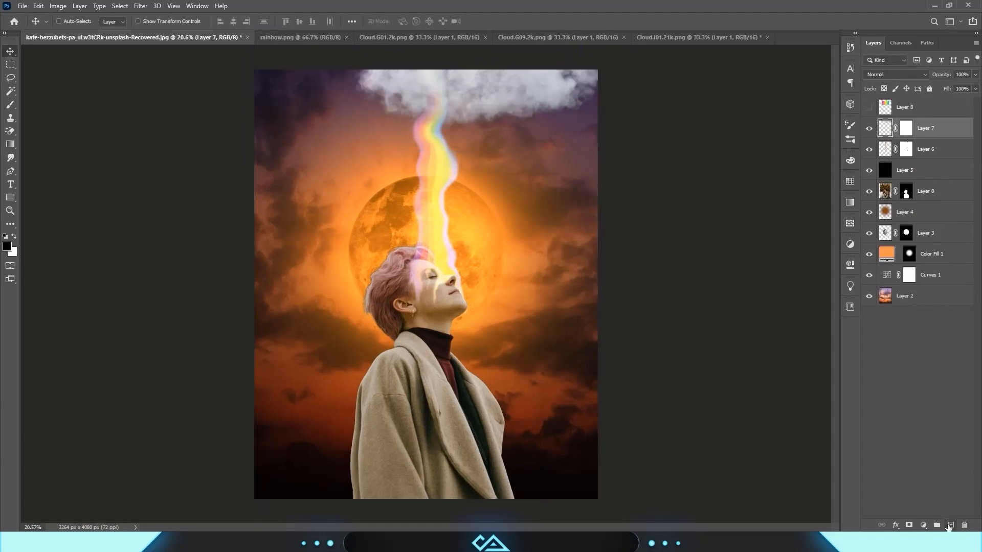
- Add a new empty layer clipped to the cloud layer (Layer 7) and delete the cloud layer's mask
click(950, 526)
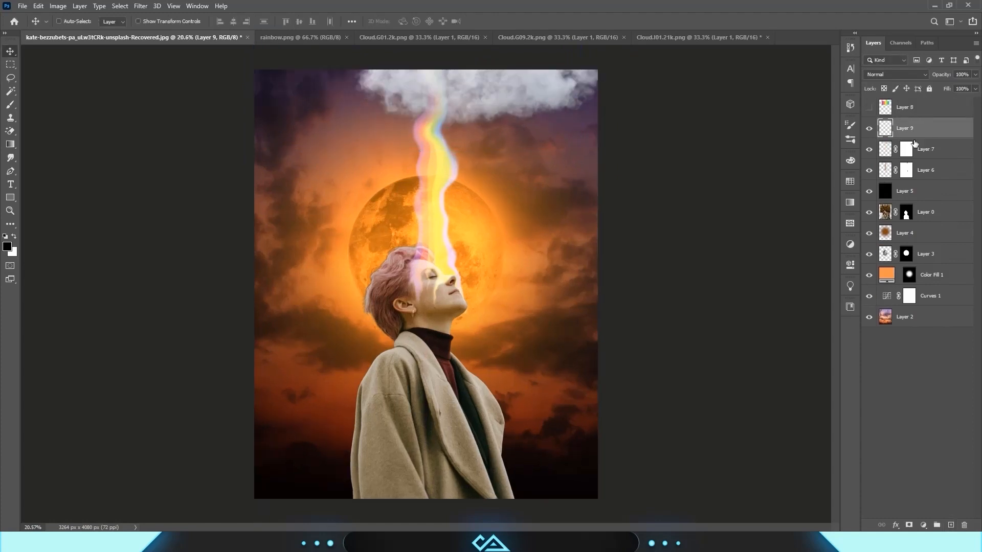
right_click(908, 147)
click(907, 166)
key(ctrl+0)
click(931, 132)
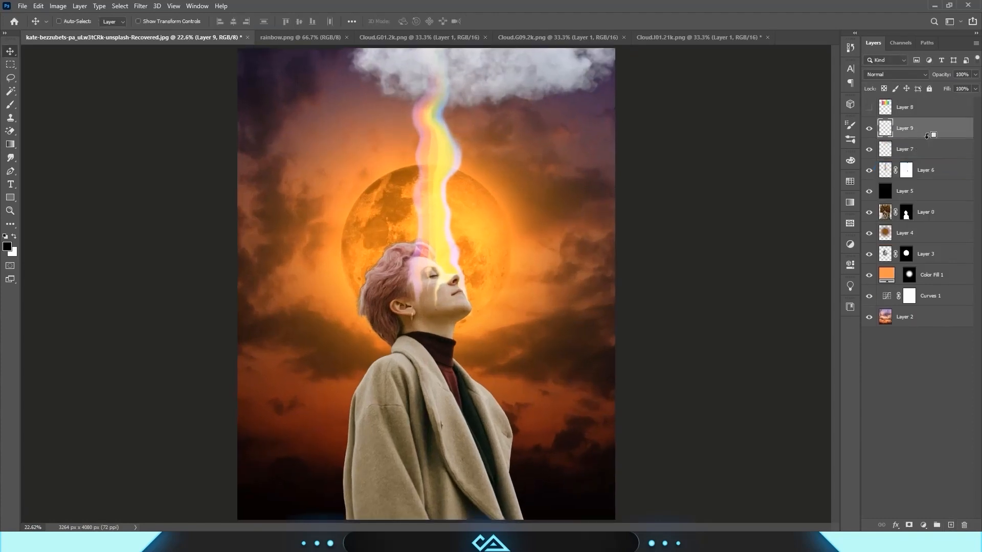
alt+click(926, 138)
click(912, 153)
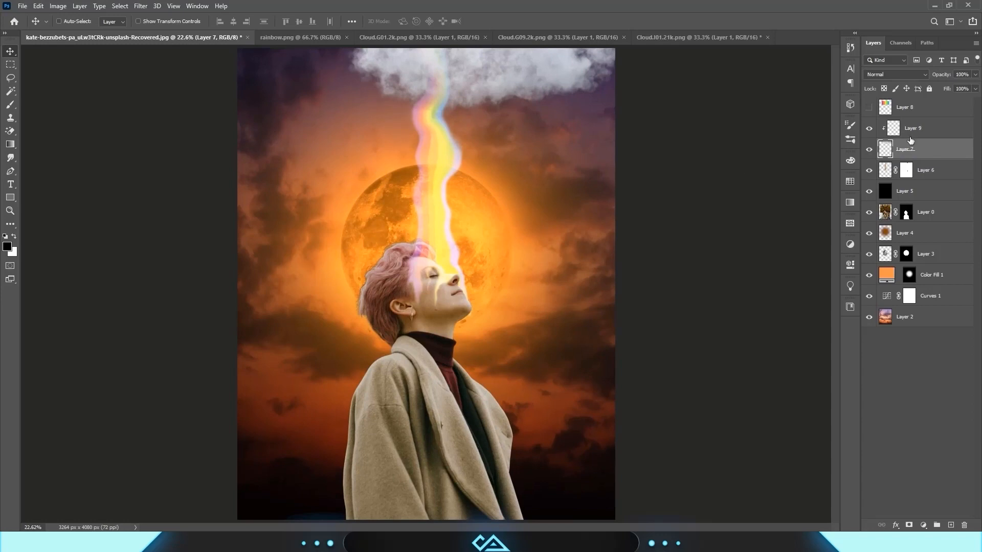
click(911, 135)
- Paint yellow sampled from the rainbow onto the cloud where the stream meets it, with a large soft brush at 20% opacity
key(s)
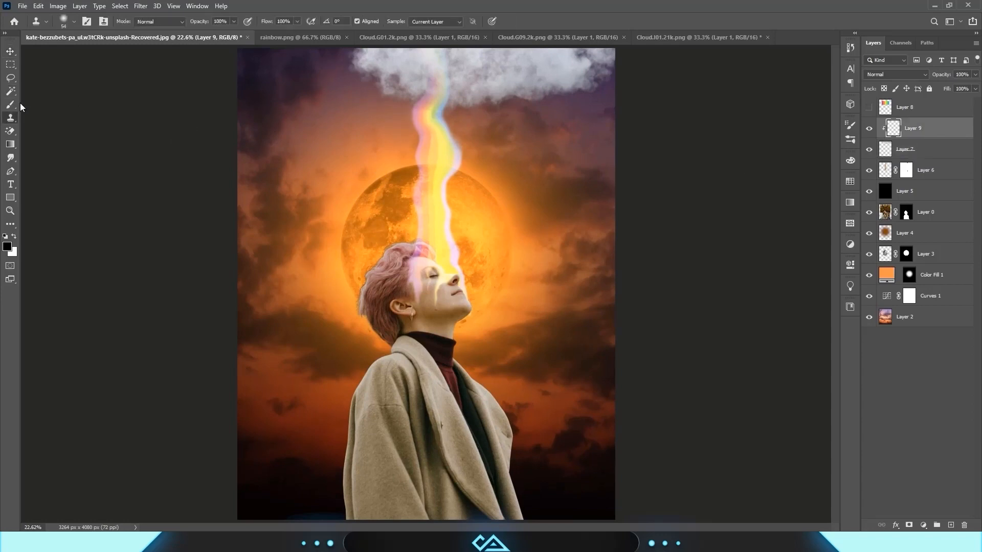
click(12, 104)
alt+click(443, 137)
drag(471, 136, 494, 136)
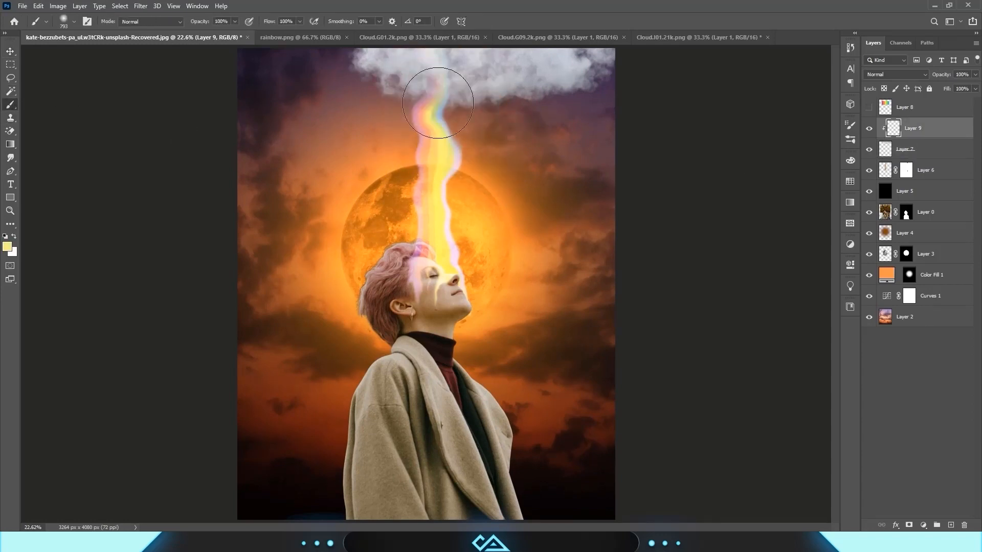
key(2)
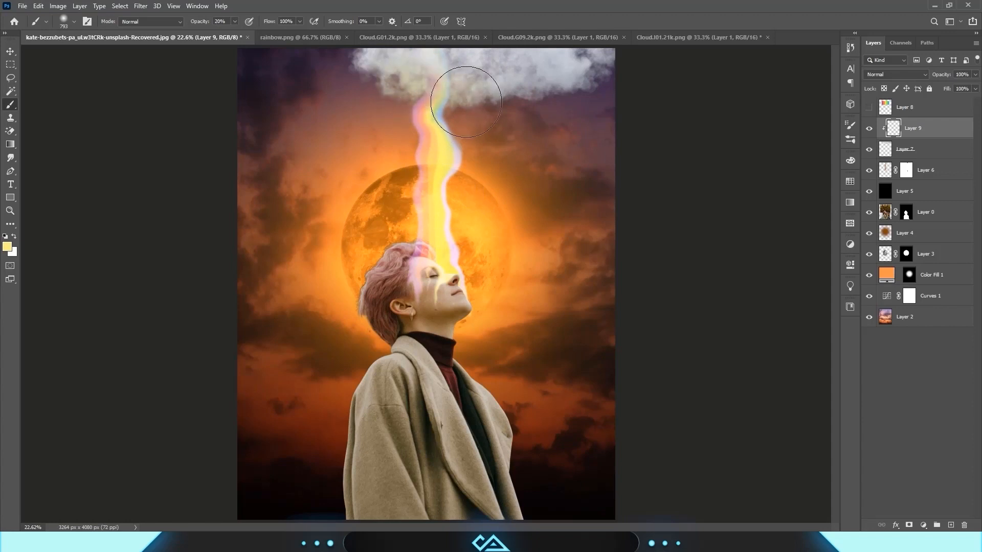
mouse_move(466, 102)
mouse_down()
mouse_move(399, 93)
mouse_move(431, 95)
mouse_up()
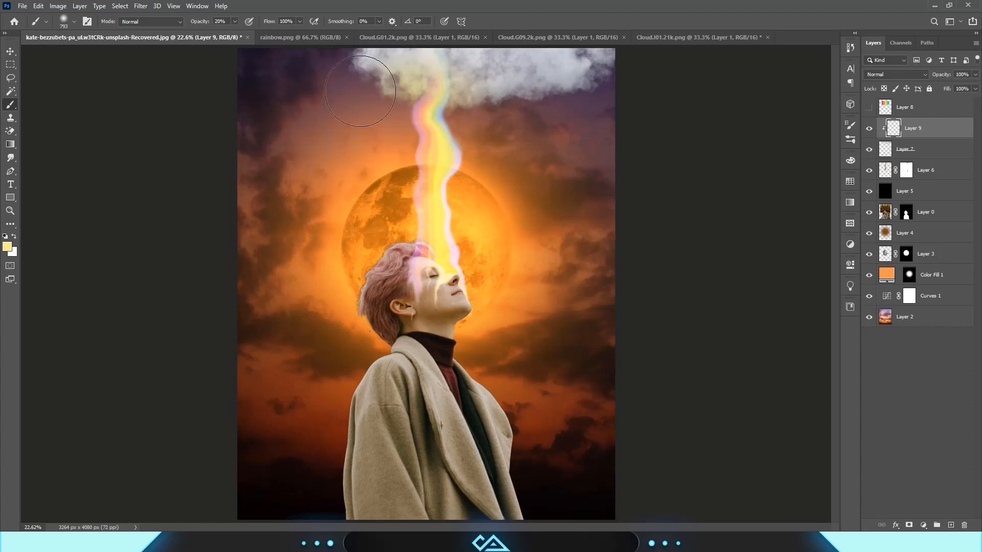
- Tint the cloud's left part with pink sampled from the rainbow, and raise the brush opacity to 100% for further painting
alt+click(420, 127)
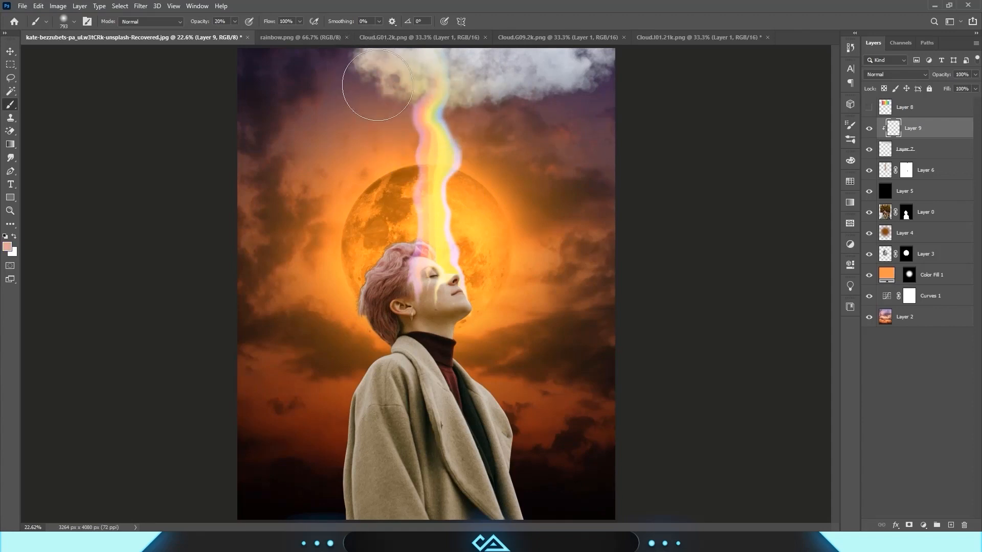
mouse_move(377, 84)
mouse_down()
mouse_move(369, 60)
mouse_move(361, 65)
mouse_up()
key(0)
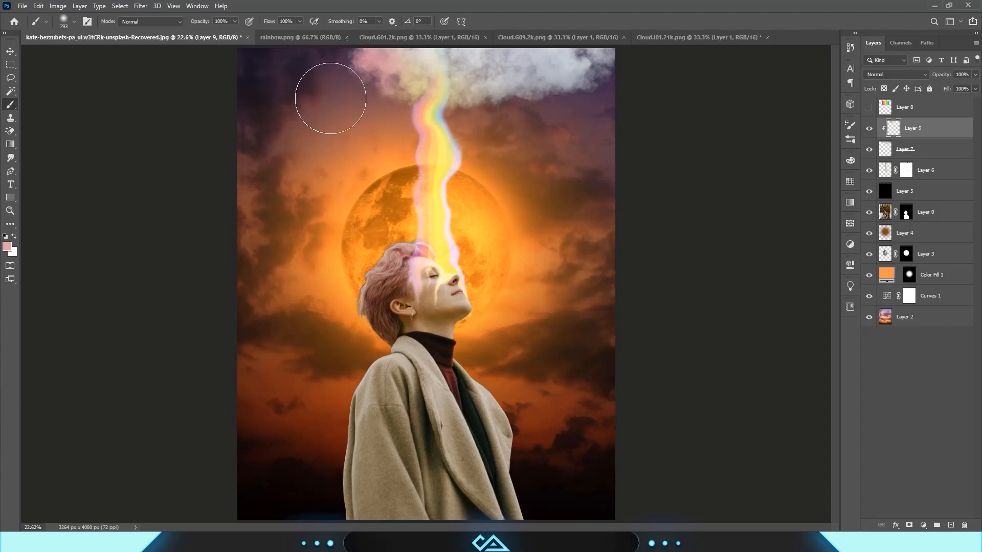
drag(430, 77, 452, 81)
- Show the rainbow stripes layer (Layer 8), move it down off the cloud, and sample its yellow for brushing on Layer 9
click(869, 108)
click(905, 108)
key(v)
drag(487, 142, 501, 319)
click(913, 129)
key(b)
alt+click(457, 306)
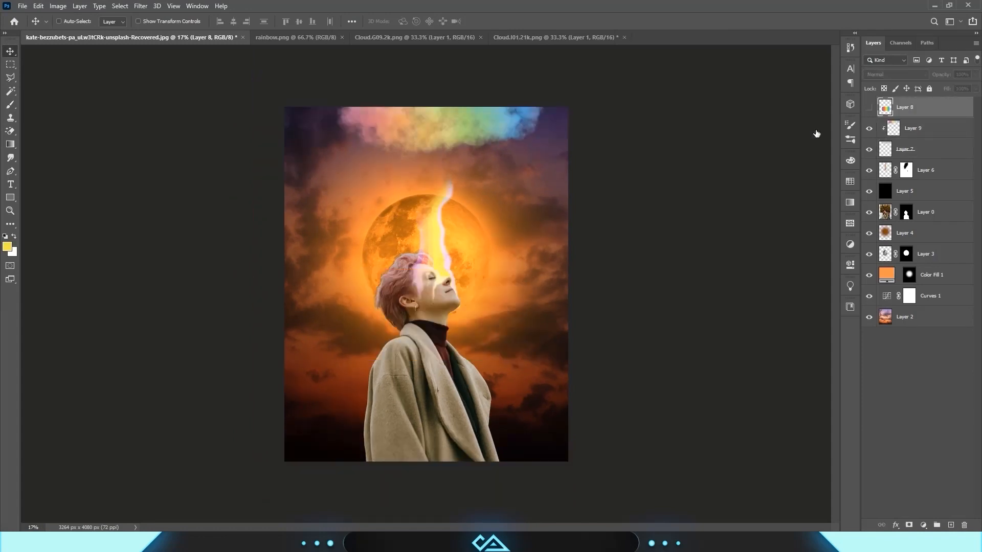
- Show the rainbow stripes layer again, position it just beneath the coloured cloud, and set its blend mode to Screen
click(869, 108)
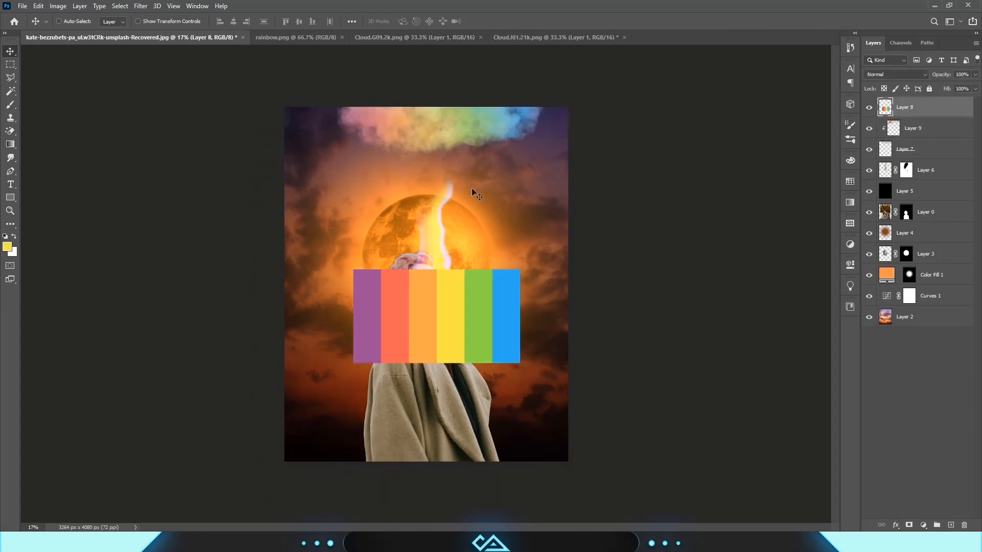
drag(483, 264, 485, 100)
click(896, 76)
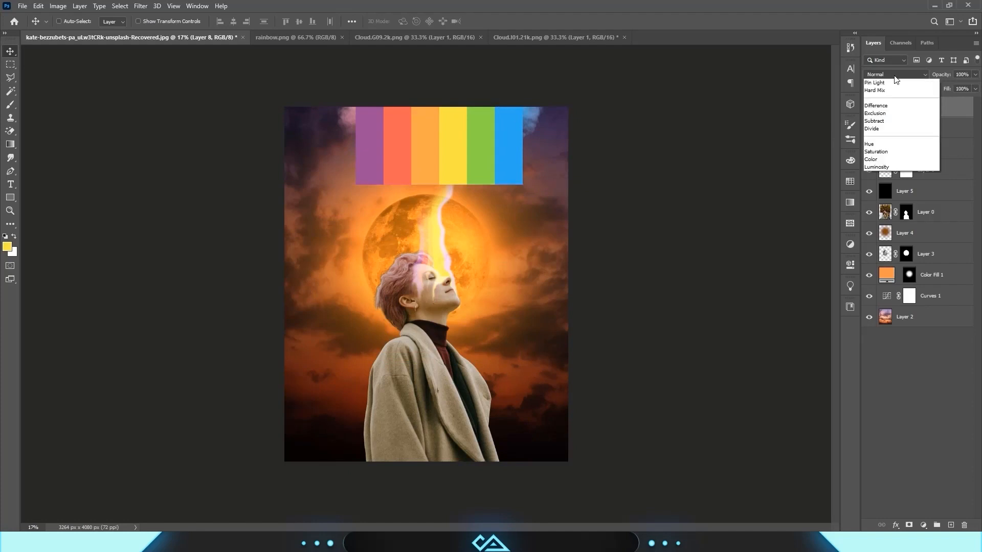
click(888, 158)
drag(414, 169, 412, 190)
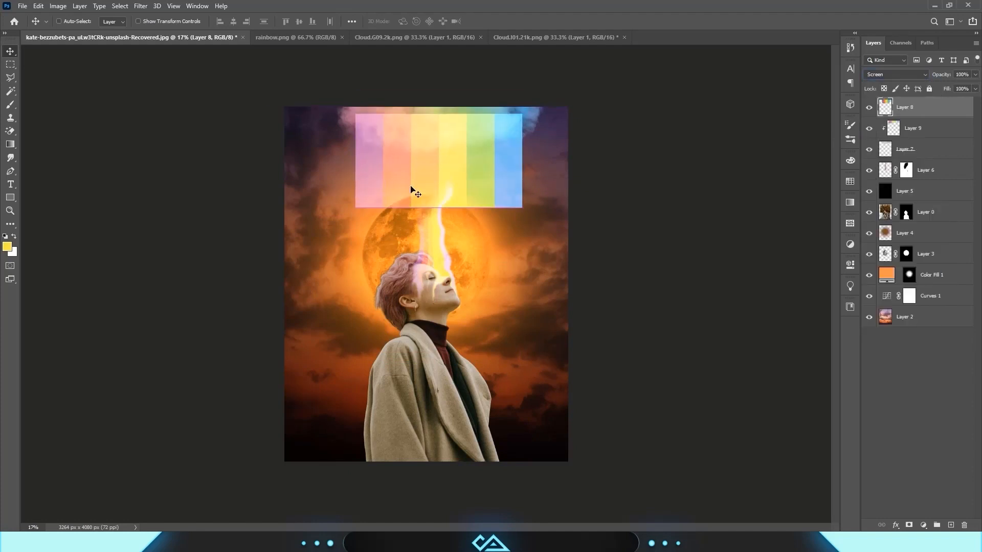
- Warp the rainbow stripes (Layer 8) into a funnel, widening the upper corners to the cloud and pulling the lower corners to the light stream
key(ctrl+t)
right_click(469, 179)
click(492, 249)
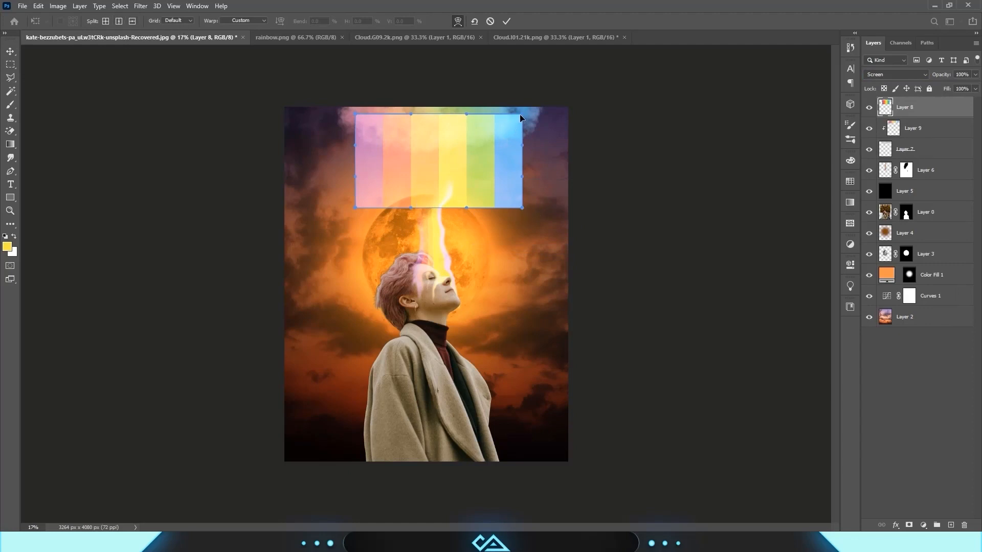
mouse_move(520, 117)
mouse_down()
mouse_move(538, 102)
mouse_move(534, 118)
mouse_up()
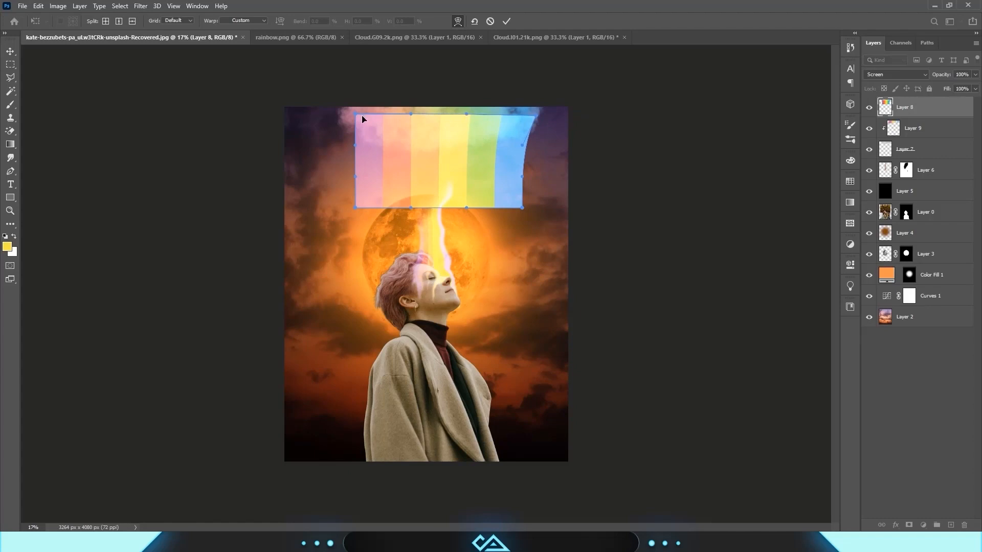
drag(356, 113, 339, 113)
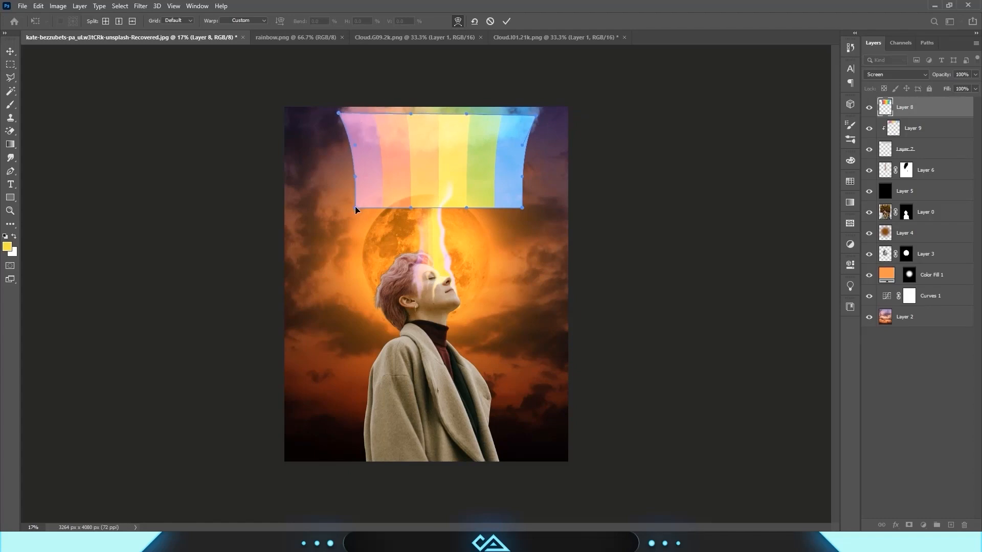
drag(355, 206, 418, 225)
key(ctrl+z)
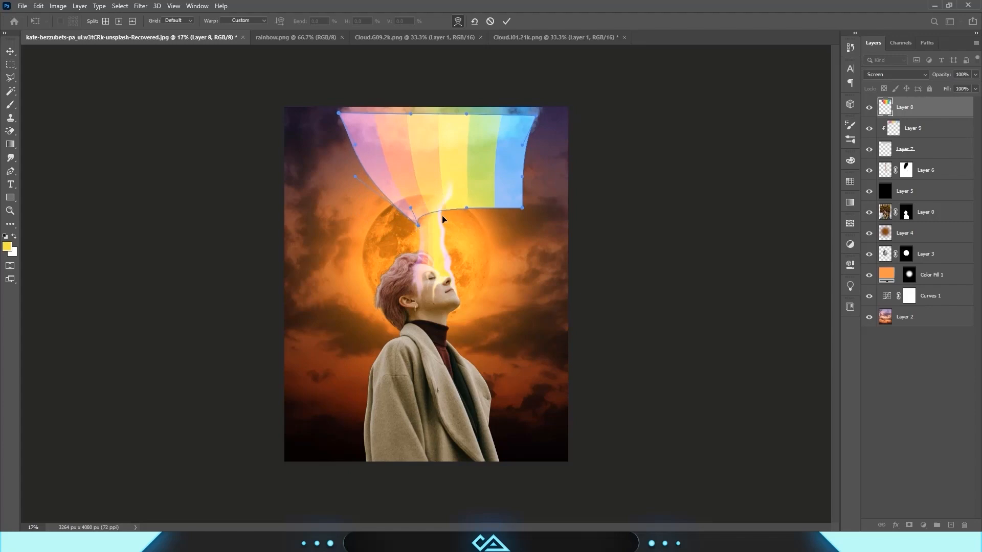
drag(522, 207, 444, 226)
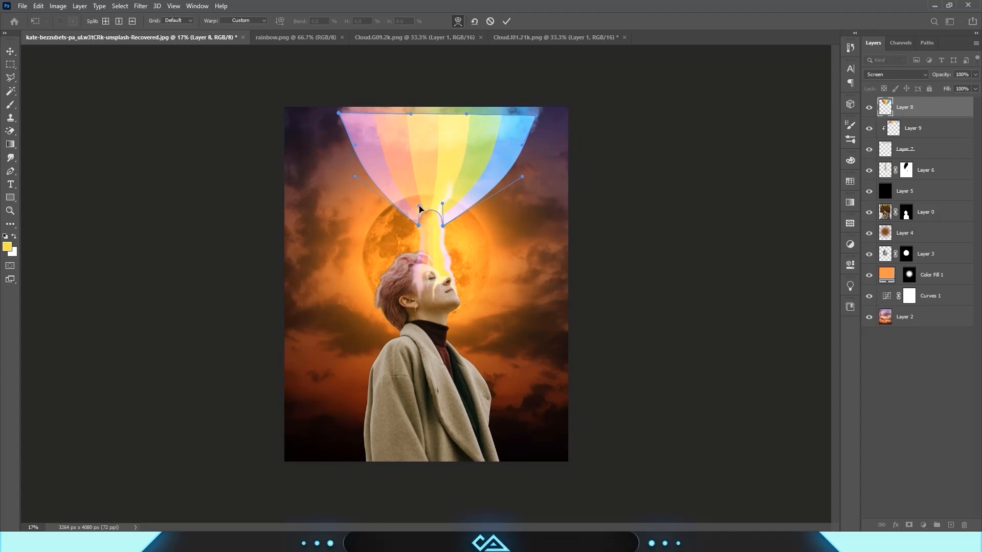
- Curve the funnel's sides inward and adjust the upper handles so it tapers smoothly into the stream, and apply the warp
drag(360, 174, 396, 155)
drag(520, 177, 466, 157)
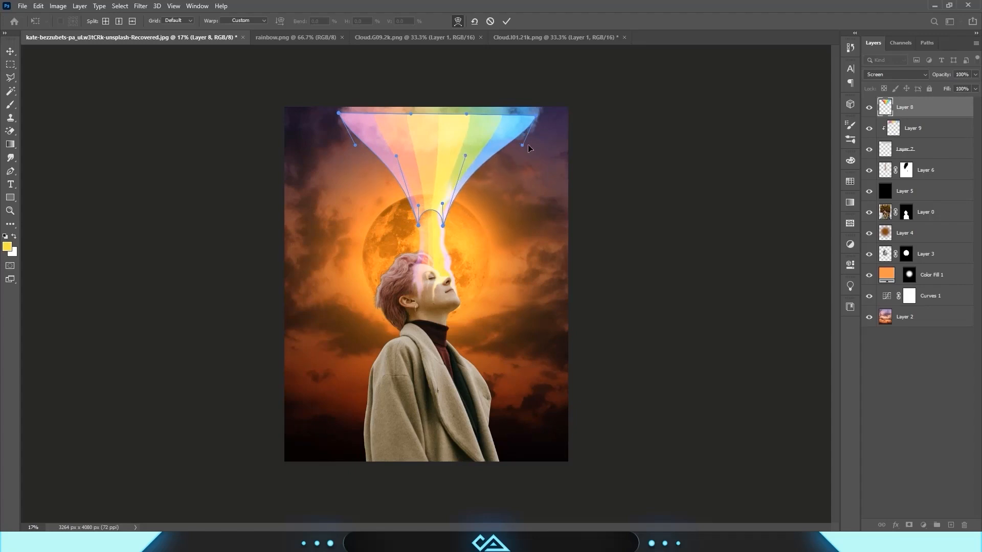
drag(523, 148, 528, 159)
drag(356, 146, 342, 145)
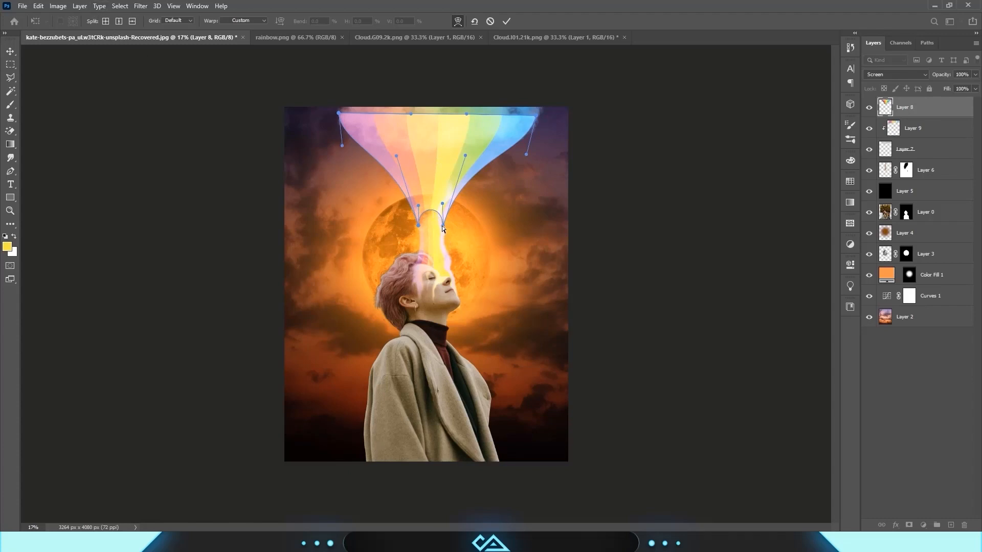
key(Return)
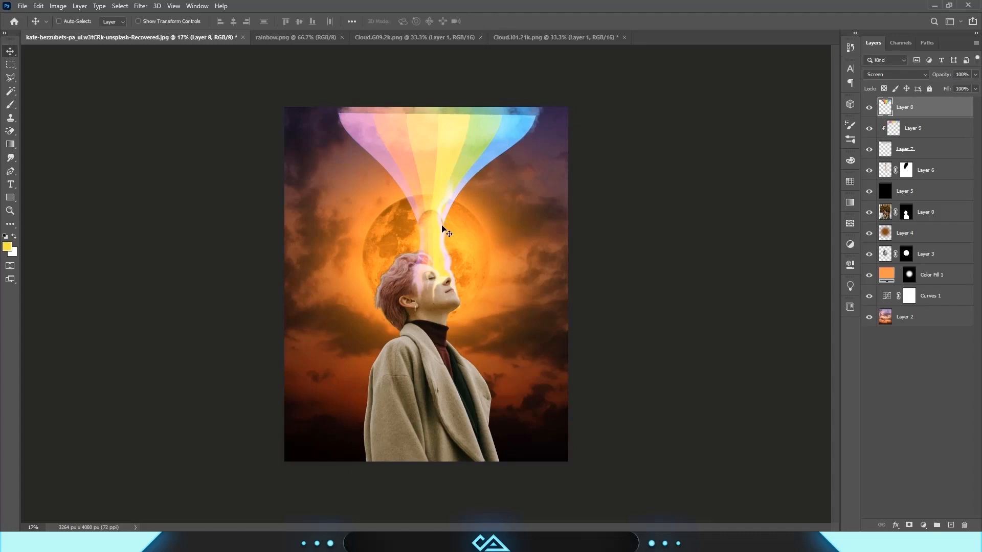
- Smudge the funnel's lower end down into the light stream, setting the Smudge strength to 70%
click(10, 159)
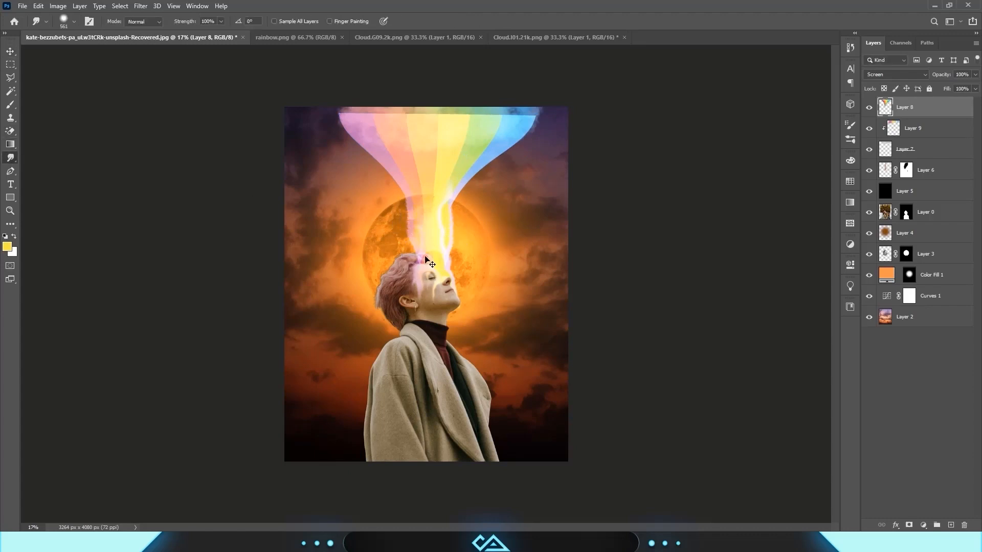
mouse_move(427, 260)
mouse_down()
mouse_move(429, 221)
mouse_move(430, 263)
mouse_up()
key(7)
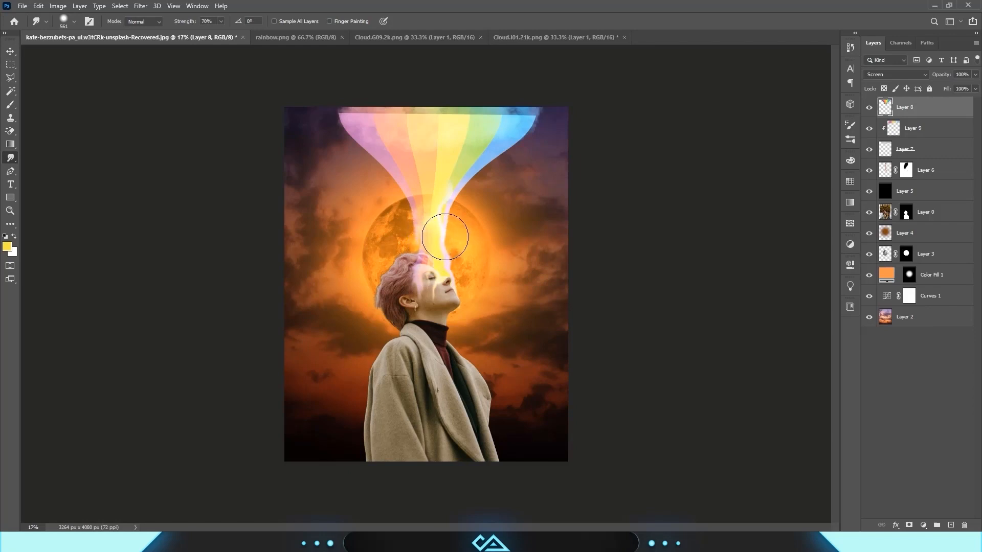
right_click(443, 236)
key(Escape)
- Mask Layer 8 beneath the cloud and erase the rainbow's upper edges with a Soft Round eraser at 100% opacity
mouse_move(385, 116)
mouse_down()
mouse_move(356, 83)
mouse_move(332, 104)
mouse_move(342, 137)
mouse_up()
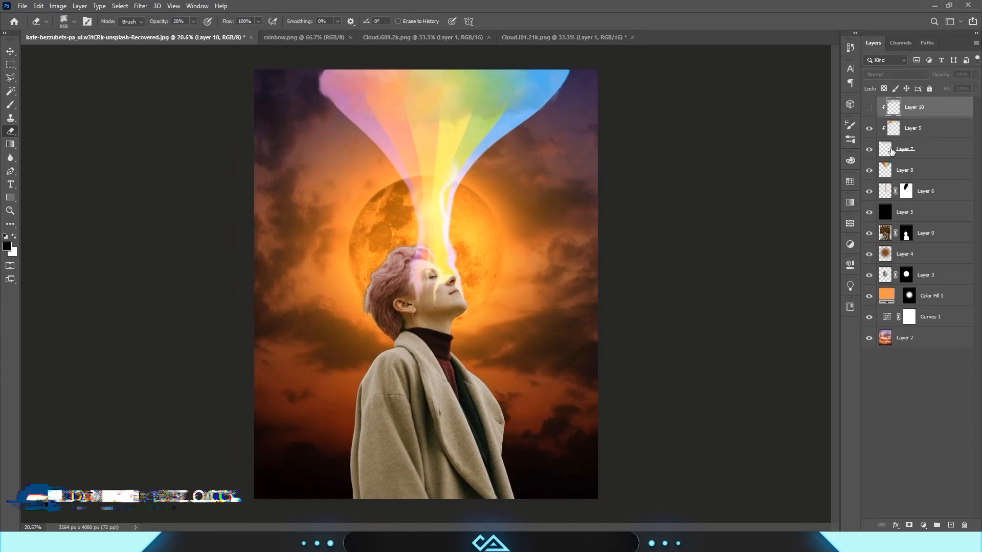
right_click(328, 143)
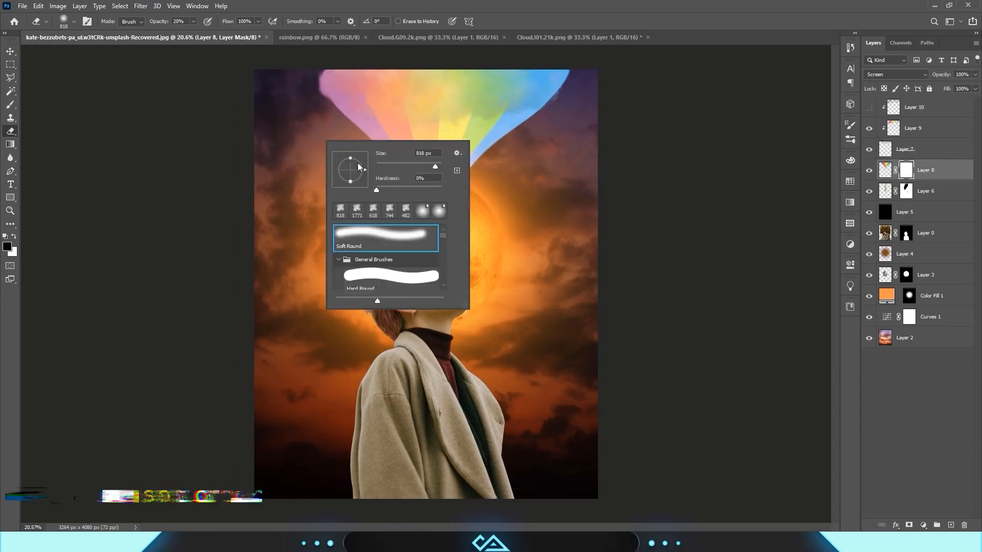
key(Escape)
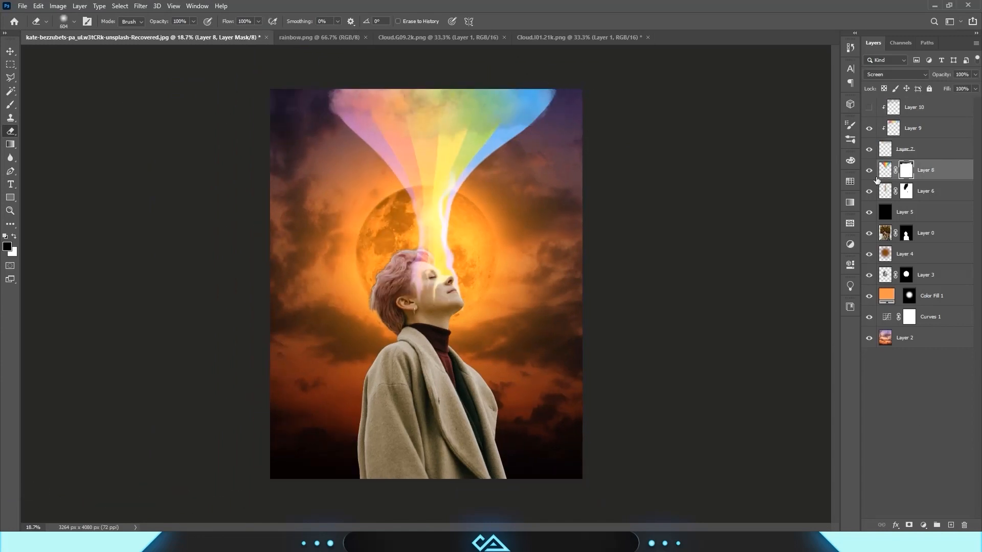
- Shade the rainbow's upper part in black on a new layer clipped to Layer 8, and show Layer 10 above the cloud
key(ctrl+shift+alt+n)
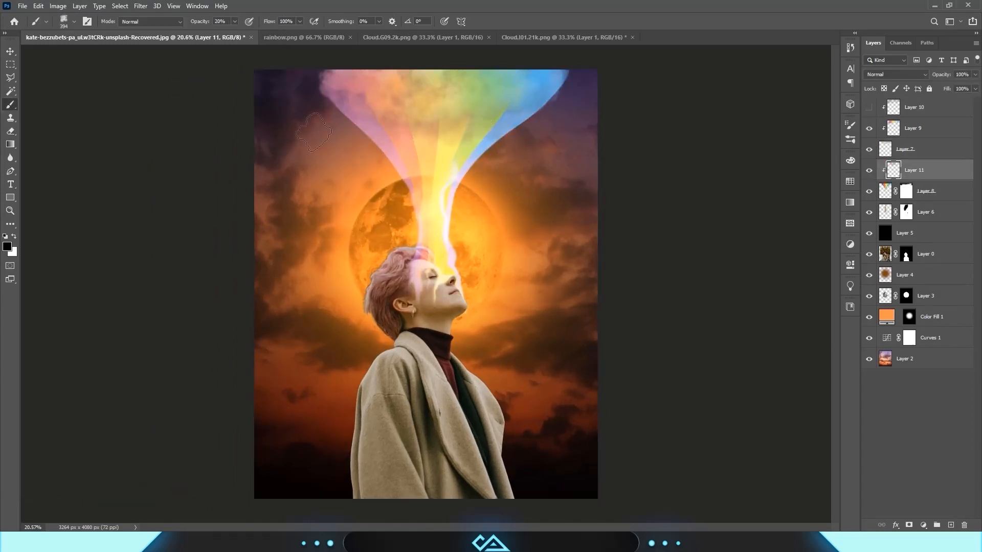
key(e)
right_click(493, 165)
mouse_move(332, 110)
mouse_down()
mouse_move(542, 110)
mouse_move(353, 115)
mouse_move(463, 117)
mouse_up()
click(540, 235)
click(893, 110)
click(869, 108)
key(b)
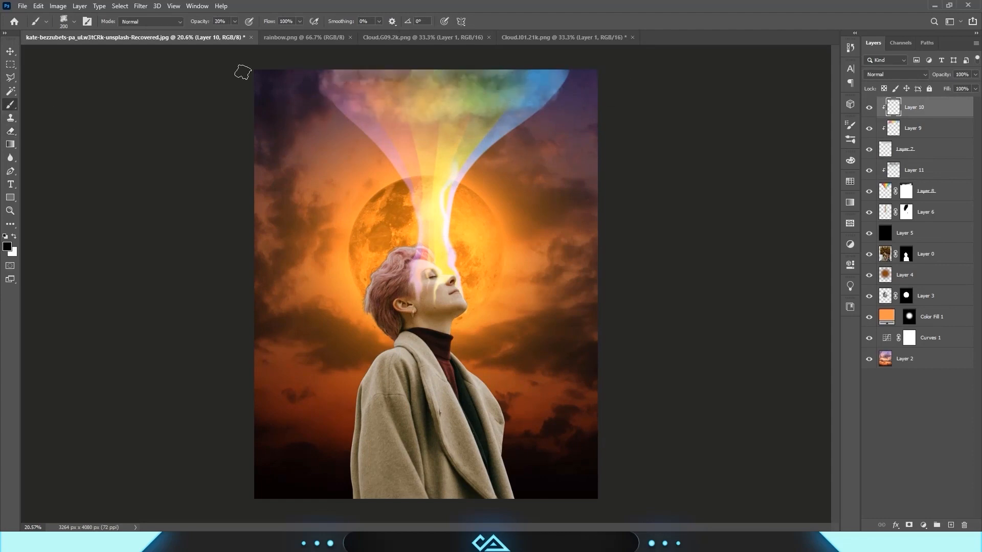
- Try to paint pink sampled from the cloud along its lower left edge on Layer 8
key(alt+bracketleft)
key(alt+bracketleft)
key(alt+bracketleft)
key(alt+bracketleft)
alt+click(364, 112)
mouse_move(363, 113)
mouse_down()
mouse_move(339, 109)
mouse_move(359, 127)
mouse_move(331, 104)
mouse_up()
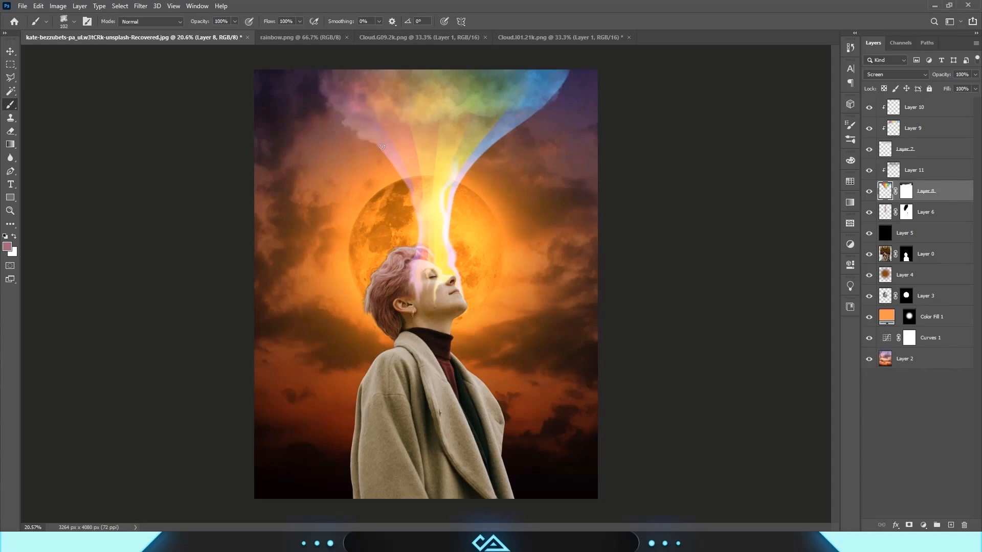
key(ctrl+z)
- Smudge the rainbow's left edge on Layer 8 down into drips with the Smudge tool at 50% strength
click(906, 192)
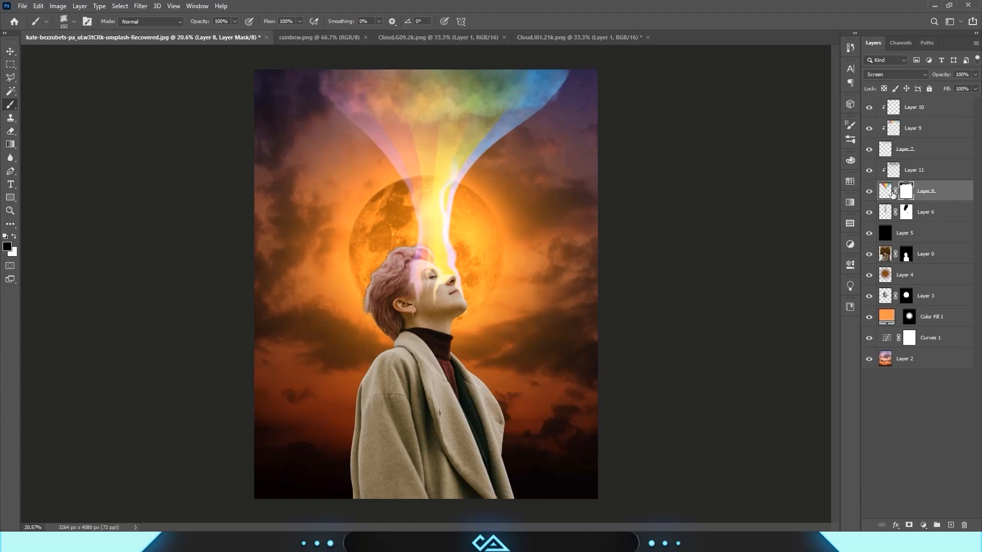
right_click(12, 159)
click(53, 191)
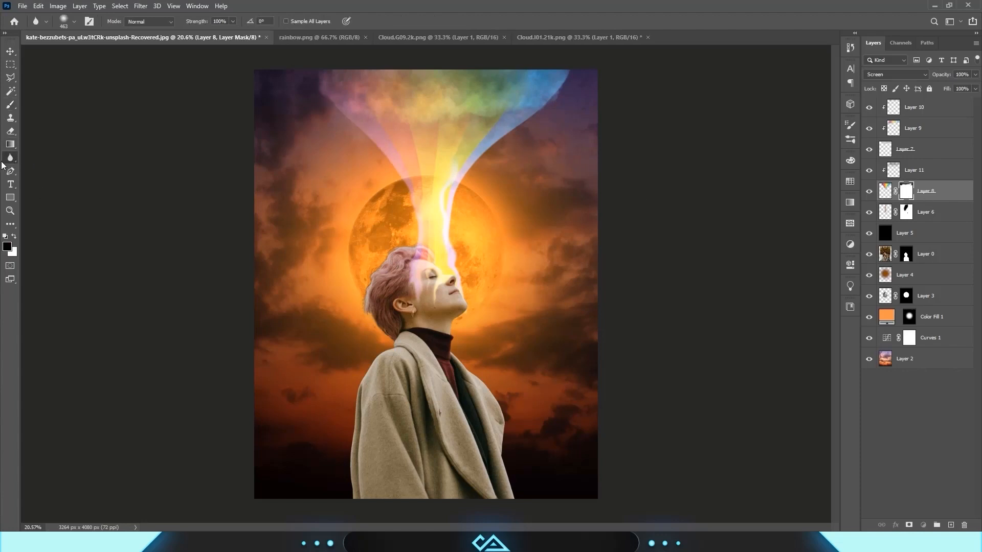
right_click(8, 162)
click(35, 179)
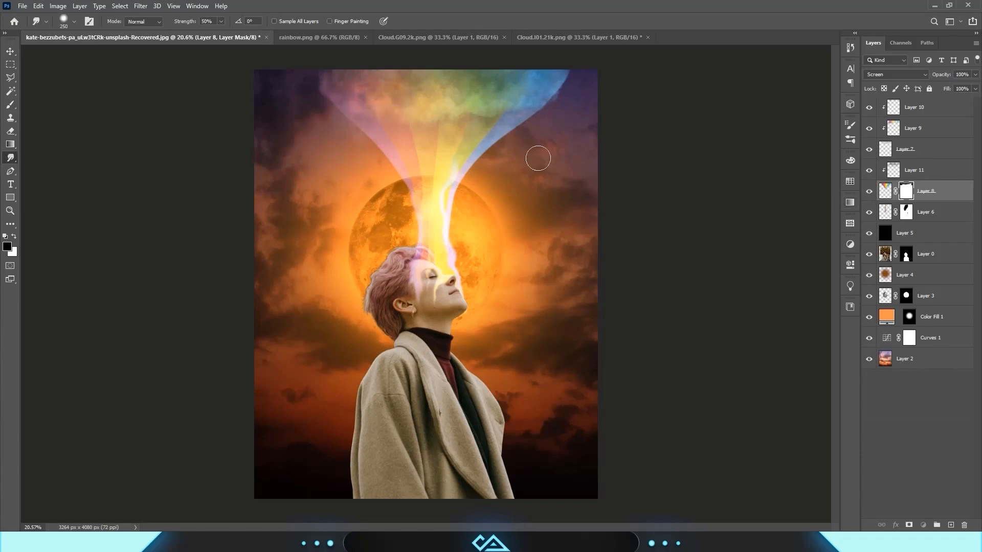
click(885, 190)
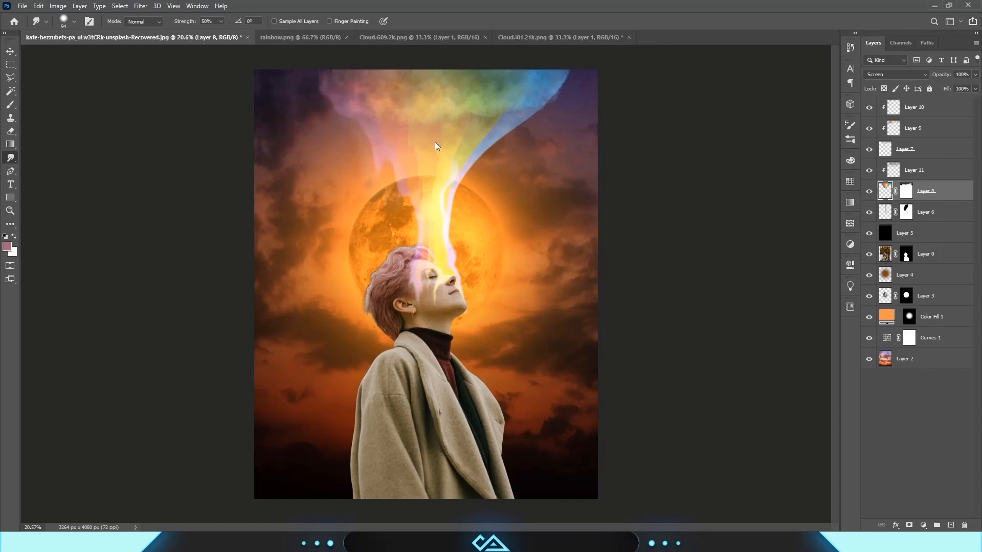
- Smudge the rainbow's blue right edge into pointed drips and add more drips along its left edge
drag(495, 129, 494, 157)
mouse_move(522, 115)
mouse_down()
mouse_move(522, 135)
mouse_move(533, 128)
mouse_up()
drag(483, 151, 484, 179)
drag(558, 94, 558, 129)
drag(540, 104, 539, 134)
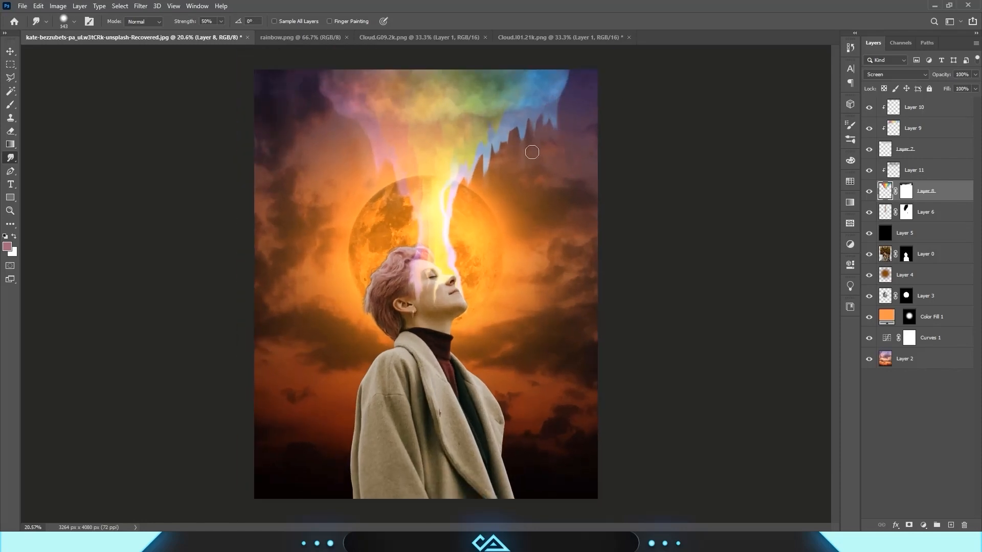
drag(361, 127, 362, 160)
drag(340, 110, 354, 170)
- Remove the black Layer 5 and smudge the edges of the cloud on Layer 7
scroll(462, 253, down, 2)
click(10, 51)
click(926, 212)
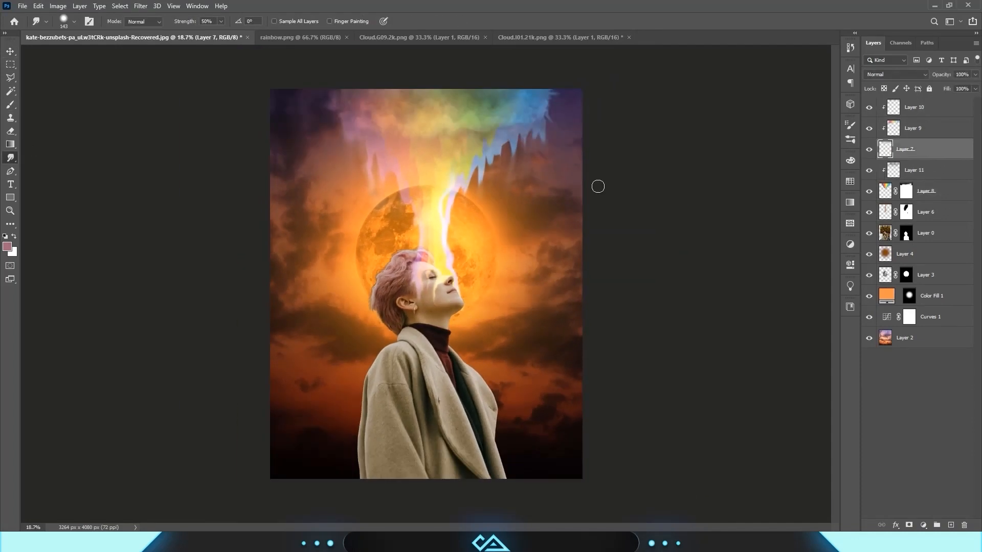
drag(596, 186, 487, 151)
click(914, 108)
click(869, 108)
click(870, 107)
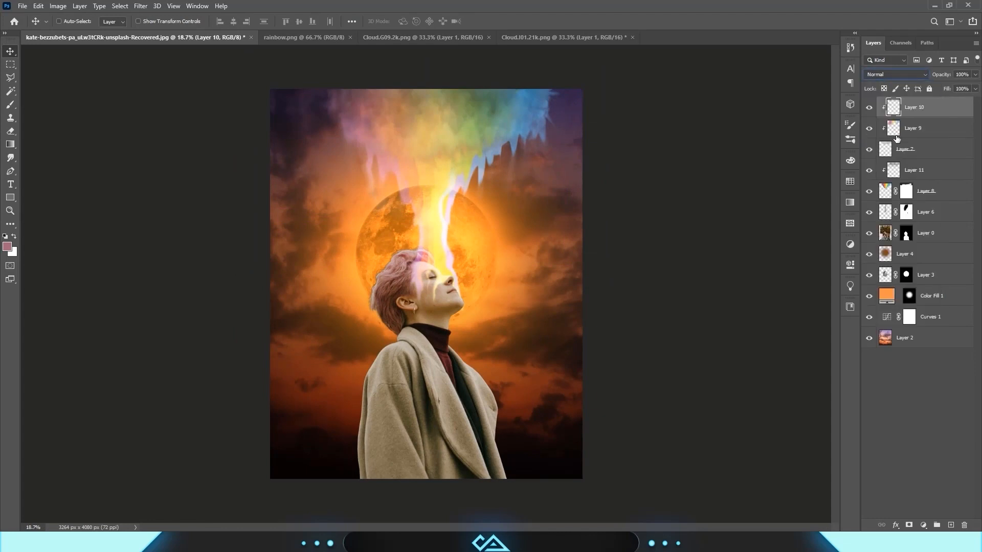
- Copy the stripes from rainbow.png into the composite as a new top layer
click(879, 195)
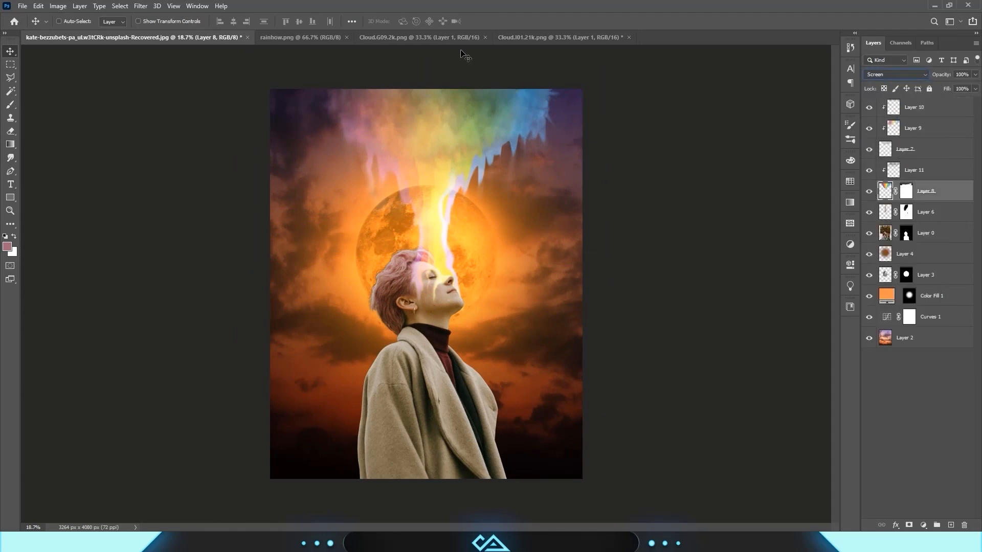
click(299, 37)
click(161, 37)
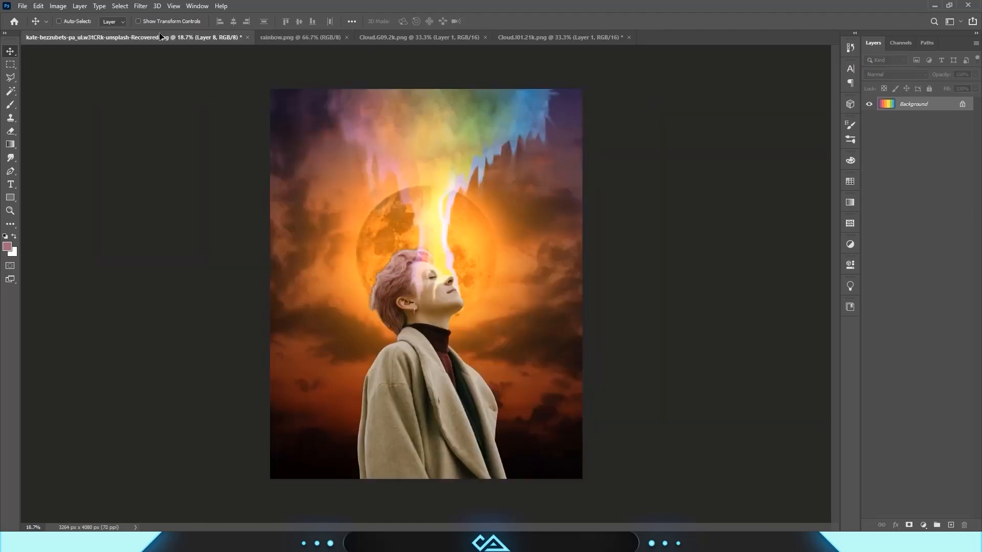
drag(928, 194, 918, 123)
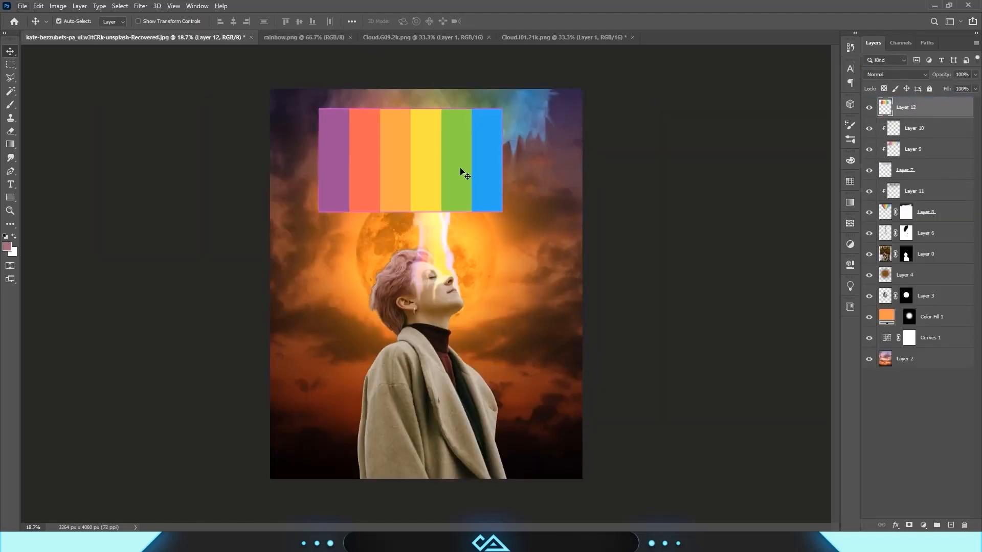
- Warp the new rainbow stripes into a long narrow band and place it diagonally over the canvas's right part
key(ctrl+t)
right_click(477, 128)
click(498, 198)
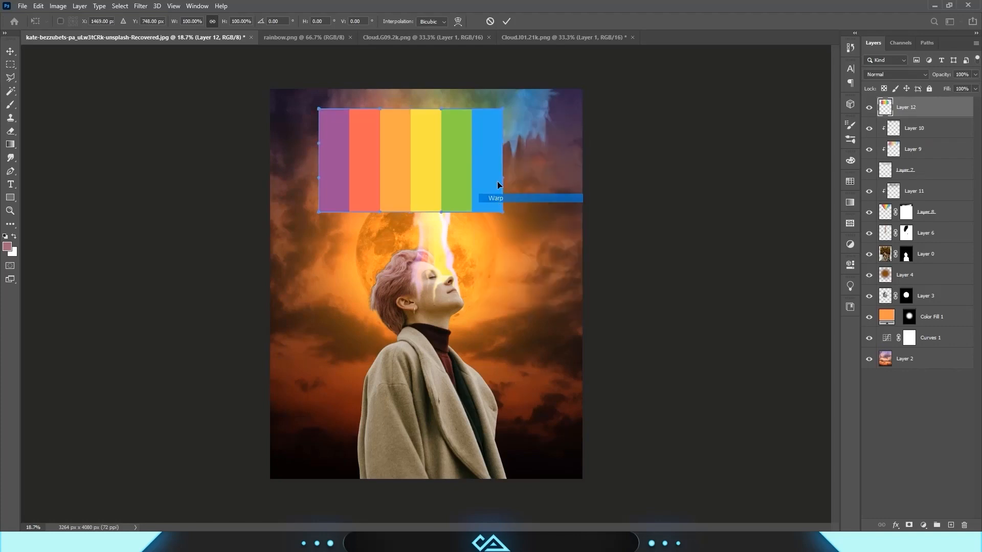
drag(502, 109, 412, 117)
drag(319, 109, 402, 116)
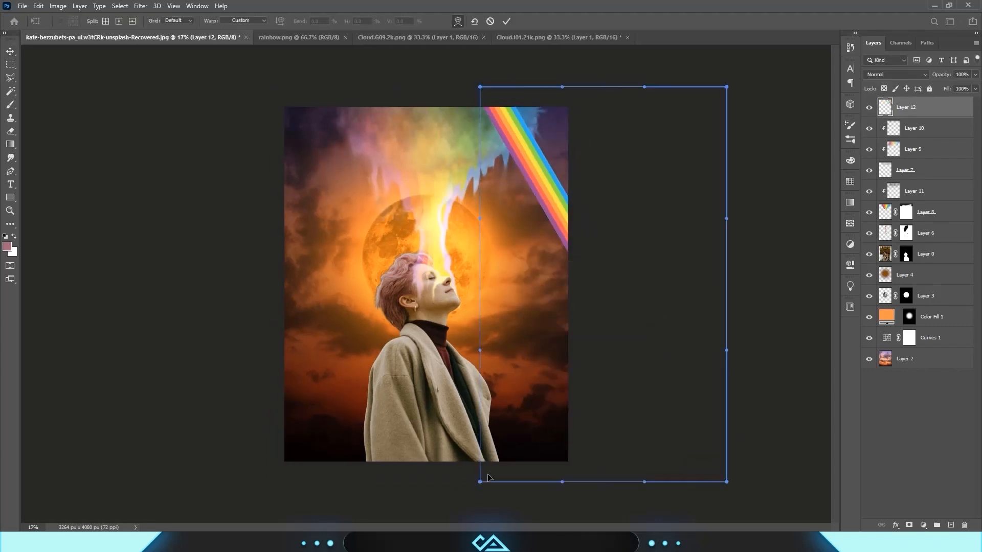
- Warp the band into a large curve from the canvas's upper left around the right side to the lower left, and apply it
drag(480, 482, 120, 449)
drag(727, 482, 486, 473)
drag(645, 482, 13, 436)
drag(562, 482, 177, 434)
drag(486, 473, 400, 483)
drag(727, 87, 782, 77)
drag(479, 87, 242, 95)
key(Return)
- Set the curved band's blend mode to Screen and mask it off the woman using Layer 0's mask as the selection
click(896, 75)
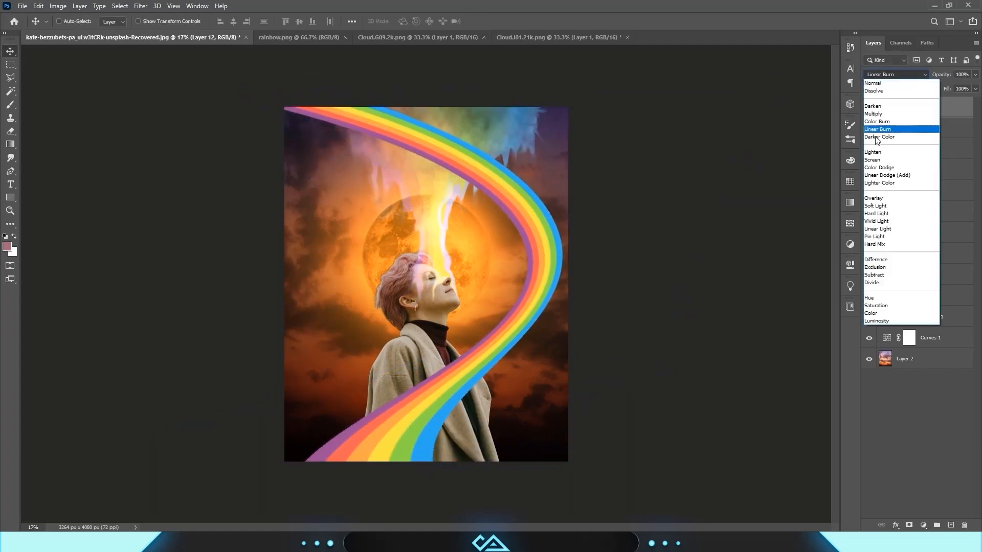
click(876, 160)
ctrl+click(907, 254)
alt+click(909, 526)
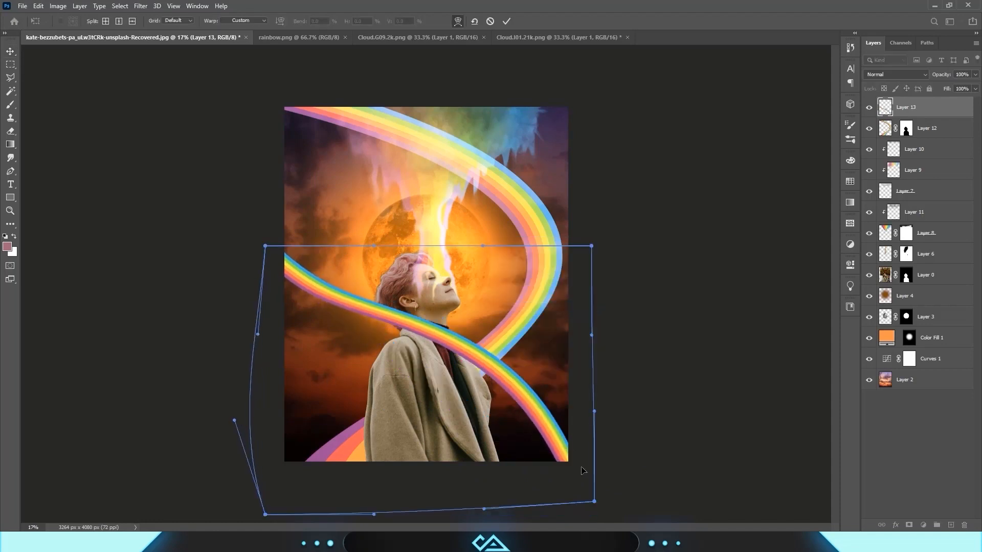
- Try to loop a second rainbow band (Layer 13) behind the woman, in Screen mode with a copy of Layer 12's mask
drag(268, 246, 274, 97)
drag(309, 287, 439, 327)
key(Return)
click(897, 74)
click(876, 159)
drag(908, 131, 907, 108)
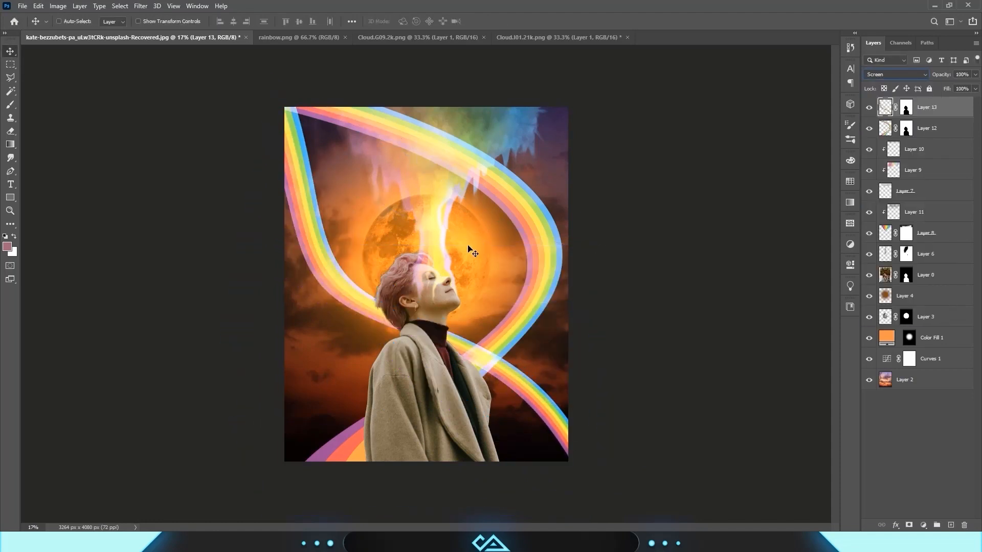
key(ctrl+z)
- Hide Layer 12 and warp the straight band on Layer 13 into a bend crossing the woman's shoulders and returning to the lower left
key(ctrl+t)
right_click(485, 158)
click(506, 227)
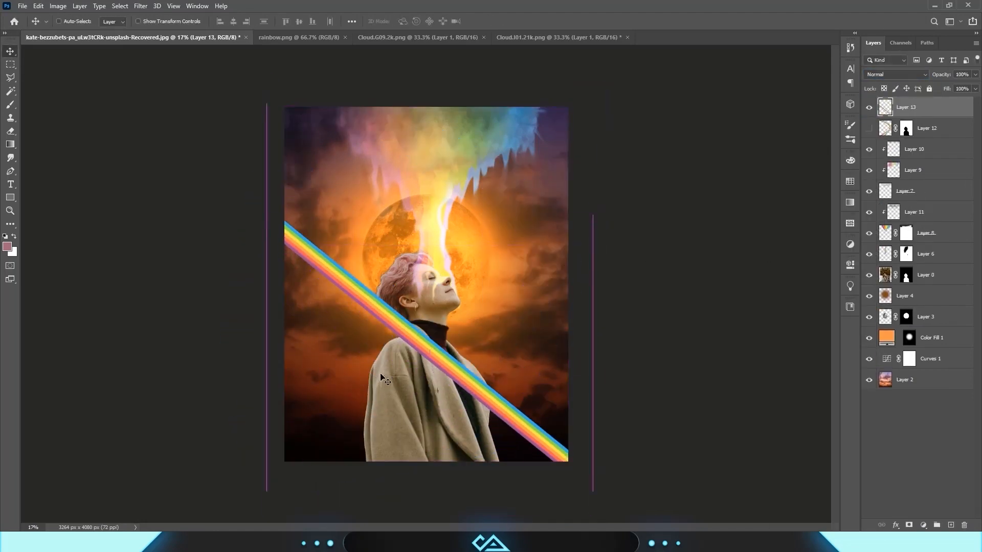
drag(592, 471, 680, 502)
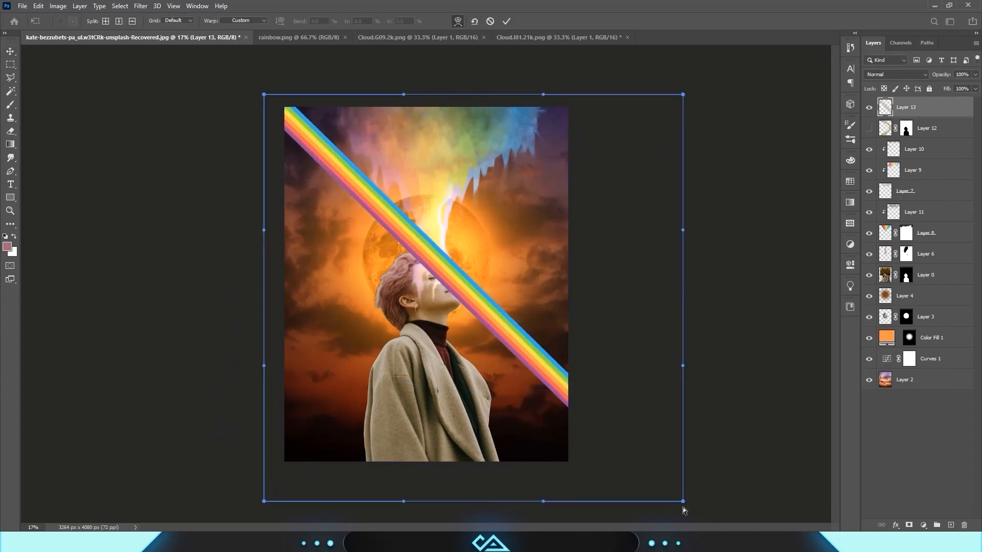
drag(264, 266, 397, 341)
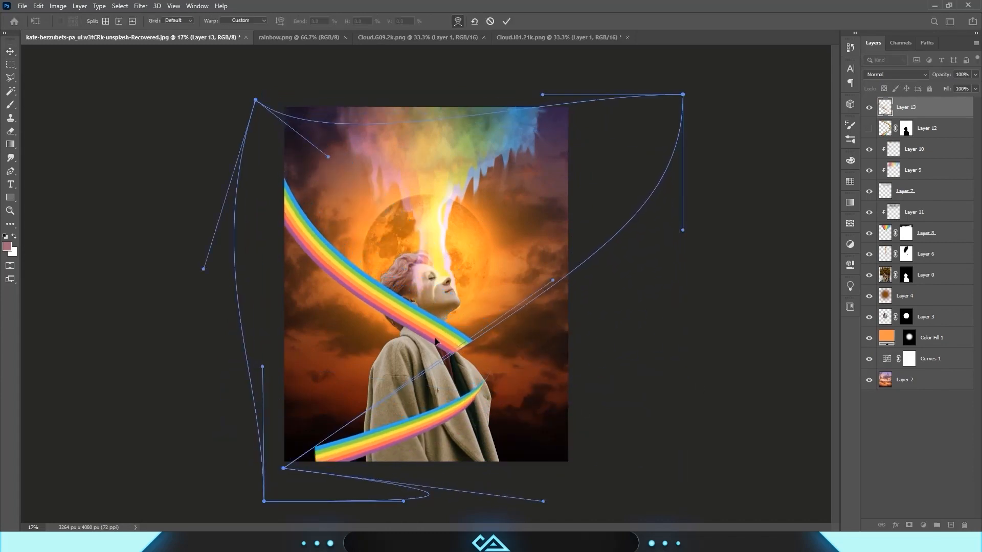
key(Return)
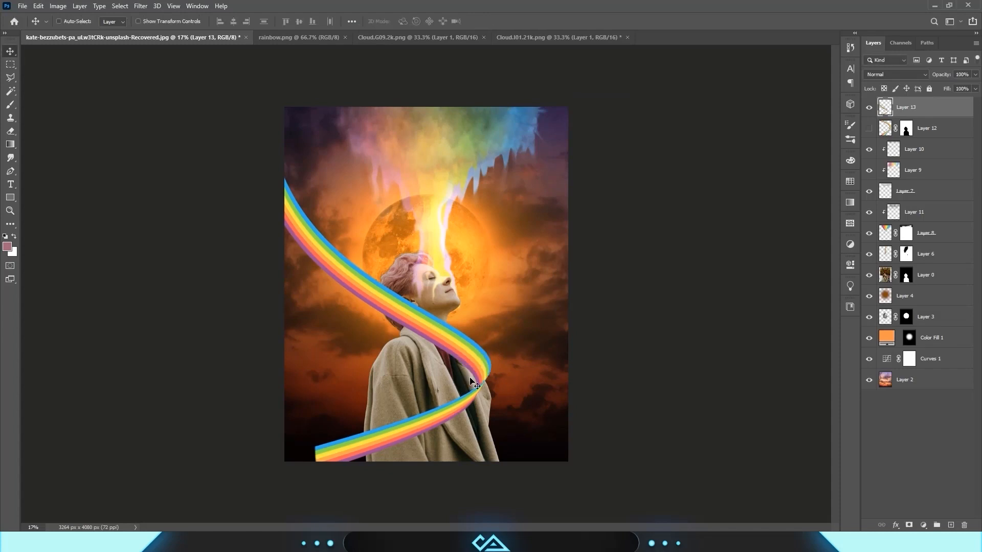
- Mask the band on Layer 13 off the woman by loading her silhouette as a selection and inverting the resulting mask
ctrl+click(909, 134)
click(909, 525)
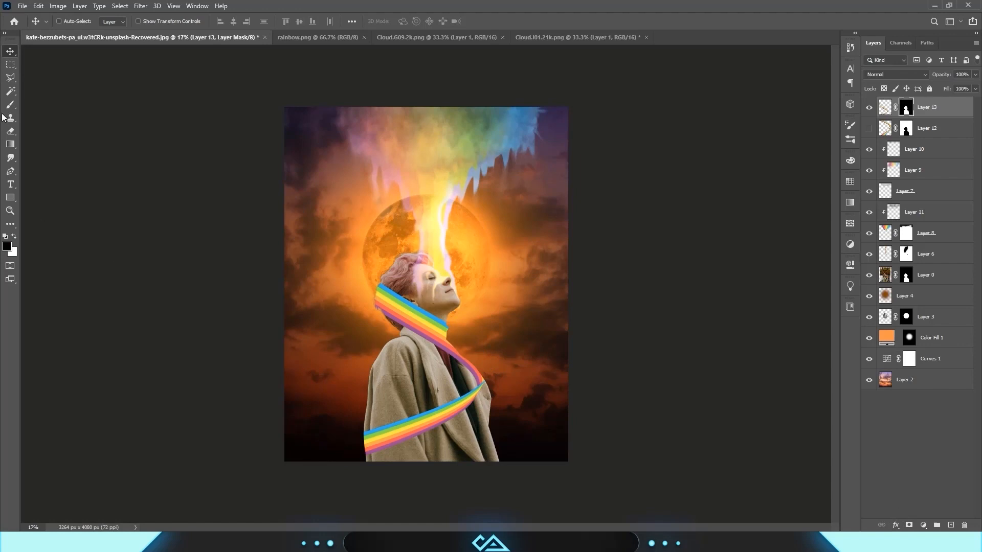
key(ctrl+z)
click(909, 526)
key(ctrl+i)
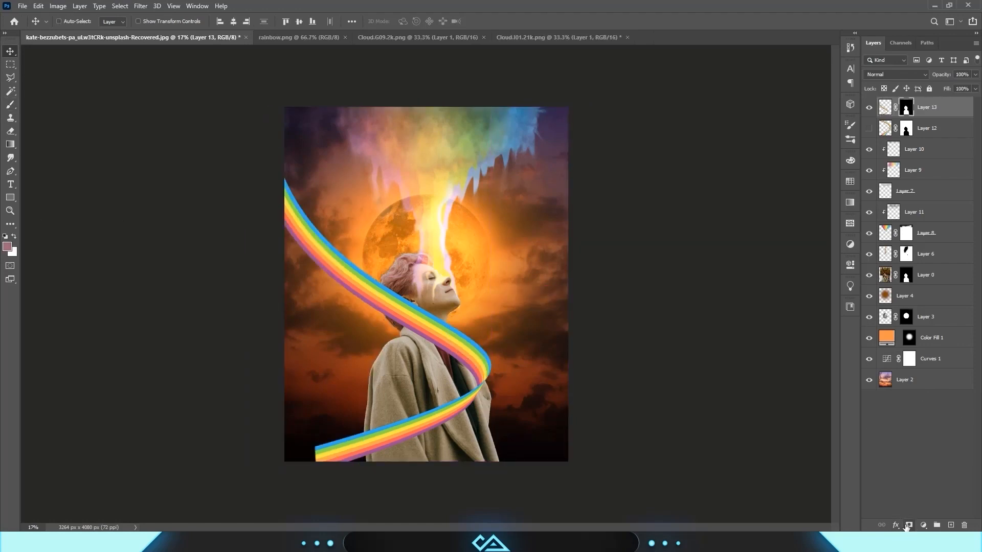
- Try to paint the lower part of the band back over the woman's coat on Layer 13's mask
click(6, 104)
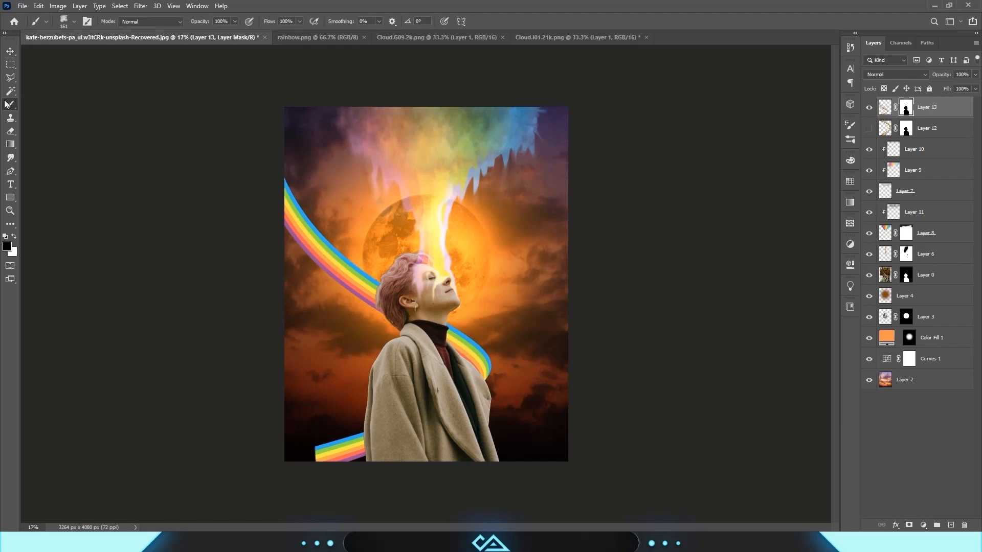
right_click(425, 371)
click(446, 432)
click(401, 391)
key(x)
mouse_move(436, 414)
mouse_down()
mouse_move(481, 376)
mouse_move(479, 392)
mouse_move(437, 405)
mouse_up()
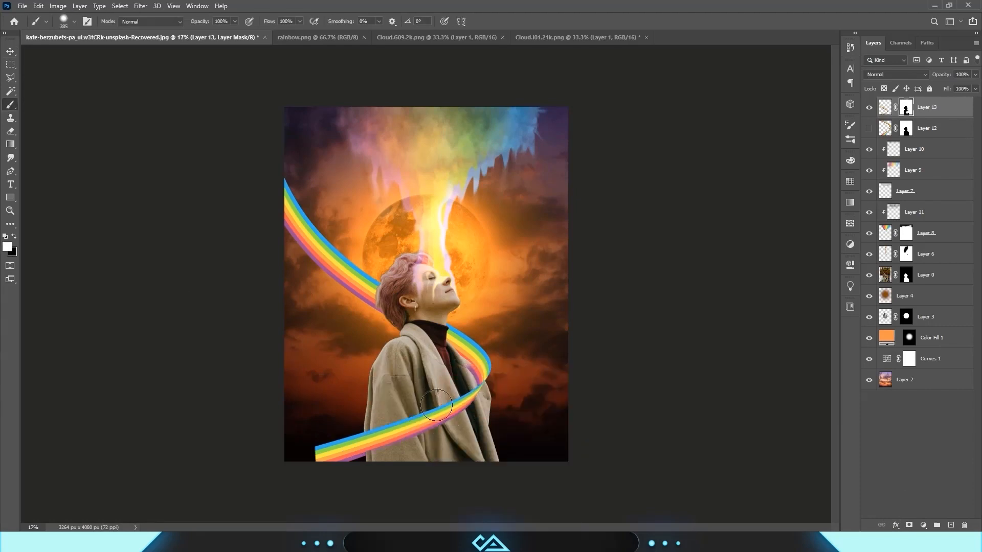
mouse_move(477, 370)
mouse_down()
mouse_move(467, 362)
mouse_move(460, 384)
mouse_up()
key(ctrl+z)
key(ctrl+z)
key(ctrl+z)
key(ctrl+z)
- Paint white on Layer 13's mask to bring the band's right bend and lower arm in front of the coat
key(x)
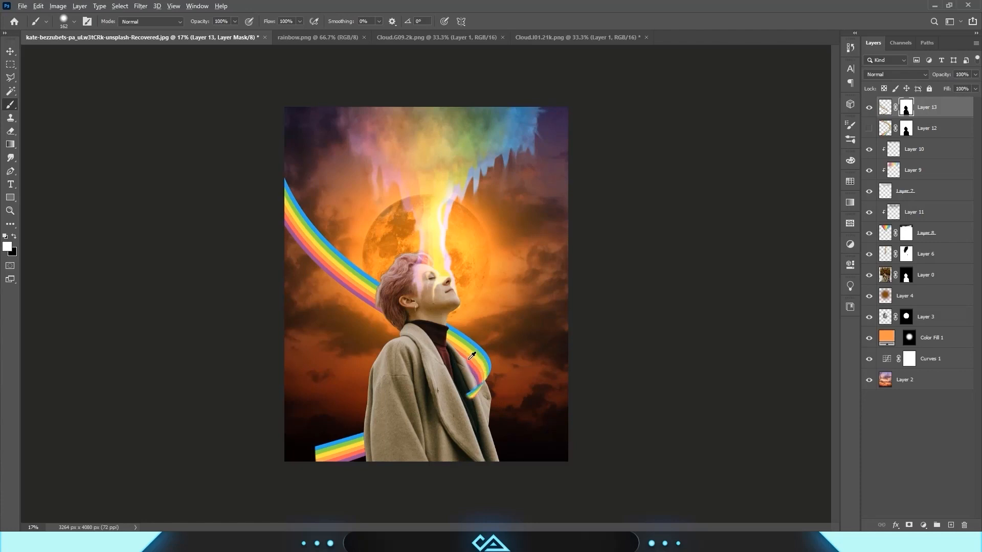
drag(468, 360, 468, 371)
key(x)
mouse_move(438, 410)
mouse_down()
mouse_move(474, 394)
mouse_move(353, 449)
mouse_up()
drag(391, 445, 415, 445)
drag(394, 446, 449, 434)
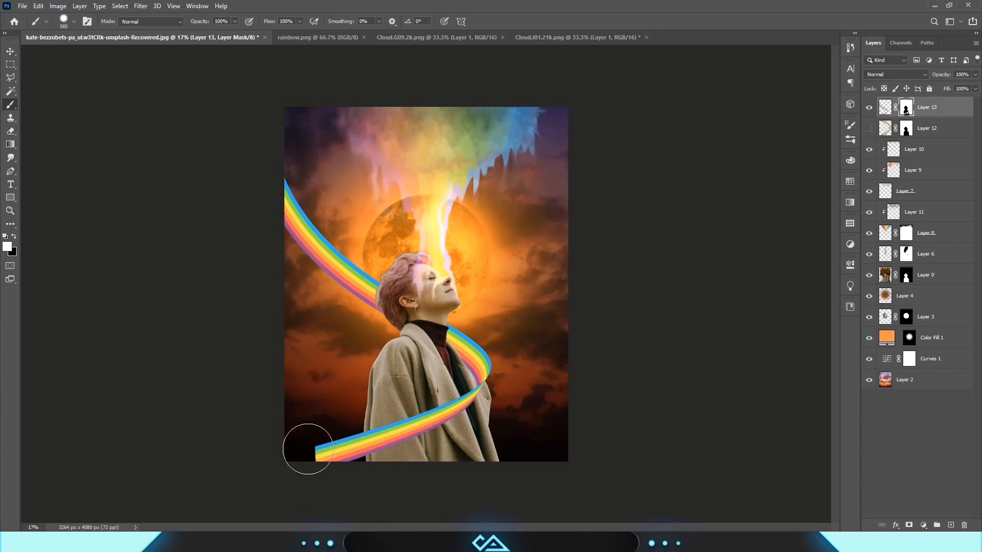
- Try to apply Layer 13's mask and smudge the band's lower end towards the canvas edge
click(10, 157)
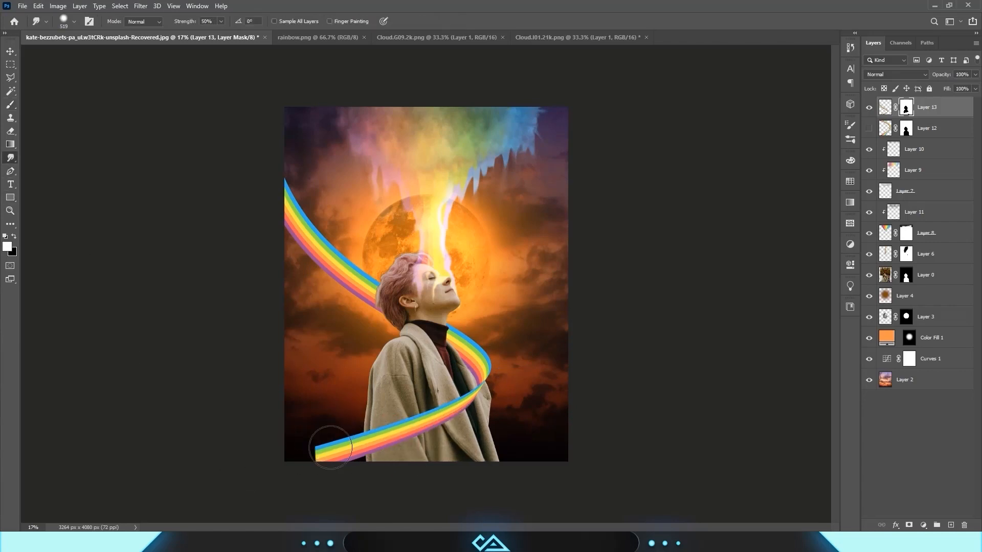
right_click(907, 107)
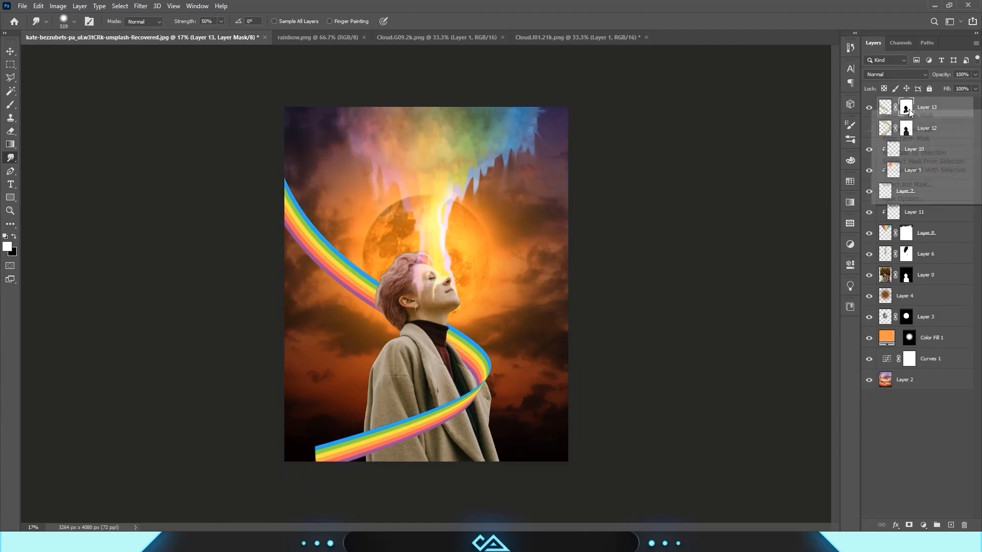
click(901, 134)
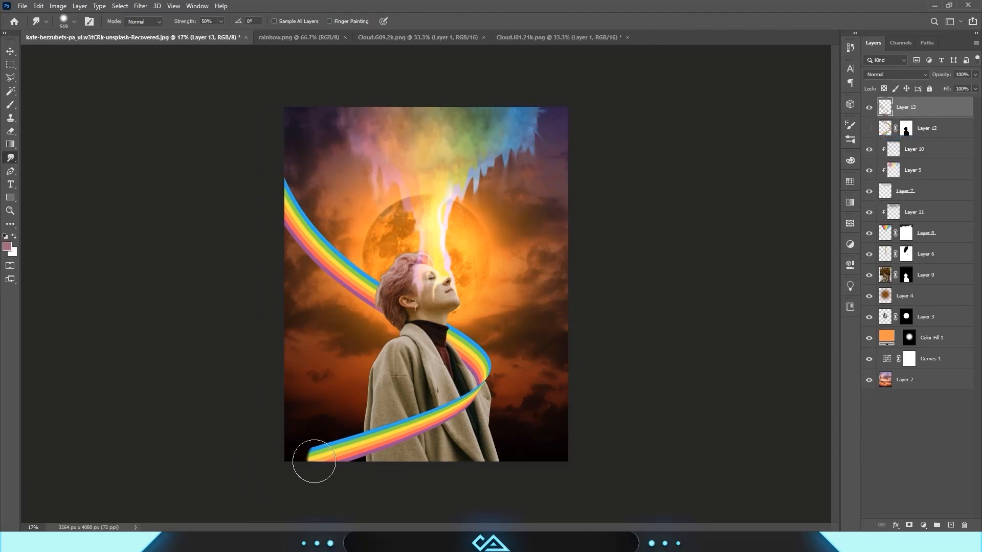
mouse_move(313, 458)
mouse_down()
mouse_move(250, 481)
mouse_move(266, 480)
mouse_move(291, 463)
mouse_move(243, 476)
mouse_up()
key(ctrl+z)
key(ctrl+z)
key(ctrl+z)
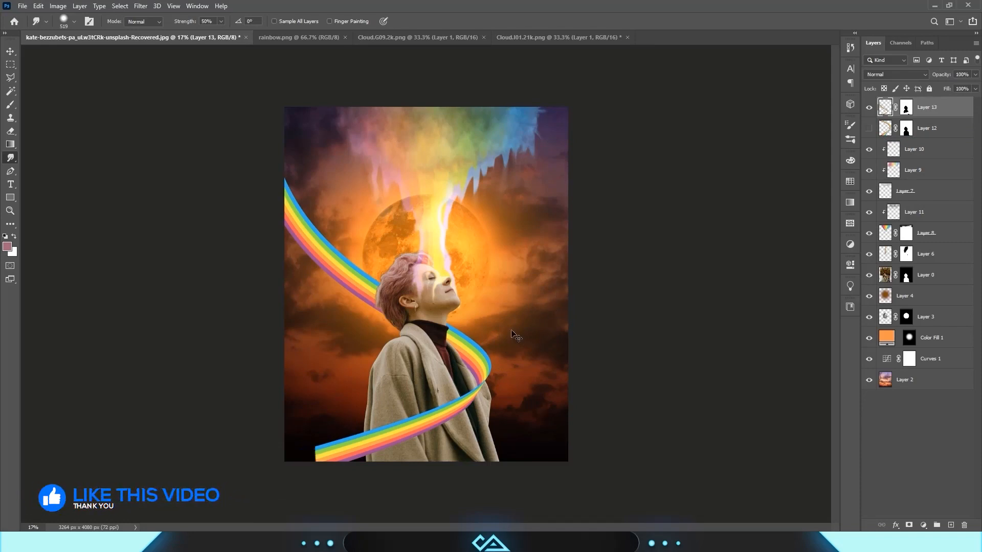
- Smudge the band on Layer 13 out to the canvas's left edge at both ends and give its borders a wavy, fluid shape
mouse_move(307, 458)
mouse_down()
mouse_move(245, 479)
mouse_move(303, 469)
mouse_move(303, 459)
mouse_move(222, 474)
mouse_up()
drag(297, 457, 249, 463)
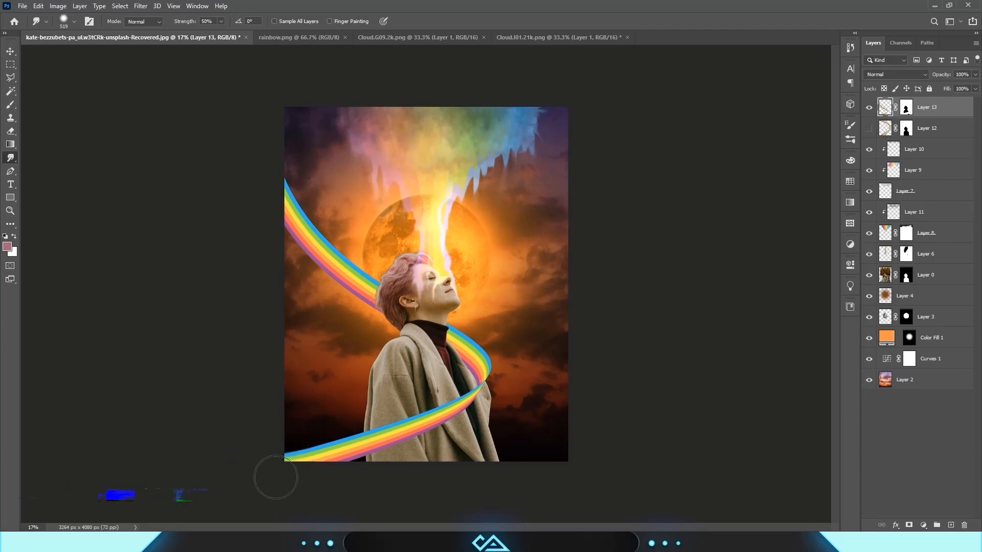
drag(382, 470, 398, 478)
mouse_move(338, 480)
mouse_down()
mouse_move(398, 487)
mouse_move(361, 480)
mouse_move(401, 462)
mouse_move(406, 470)
mouse_move(349, 460)
mouse_move(377, 474)
mouse_up()
mouse_move(303, 460)
mouse_down()
mouse_move(483, 391)
mouse_move(433, 322)
mouse_move(309, 275)
mouse_move(342, 262)
mouse_move(272, 147)
mouse_move(311, 186)
mouse_up()
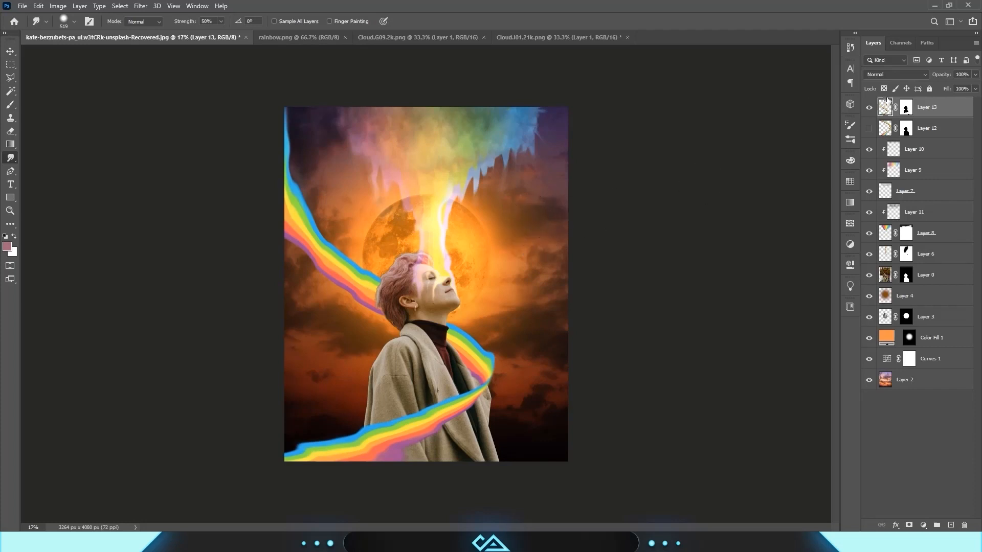
- Set Layer 13's blend mode to Screen and deepen the band's colours with a Curves adjustment
click(895, 74)
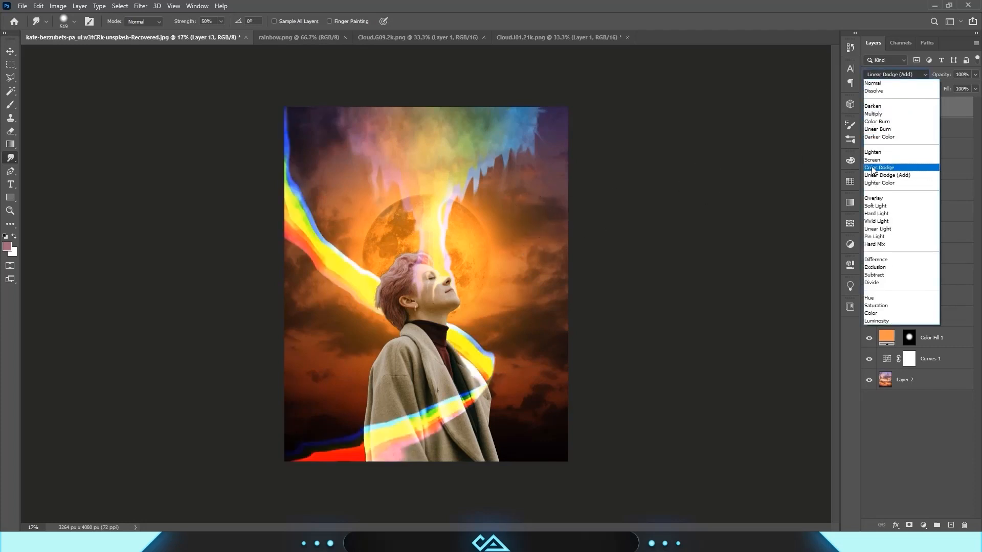
click(872, 160)
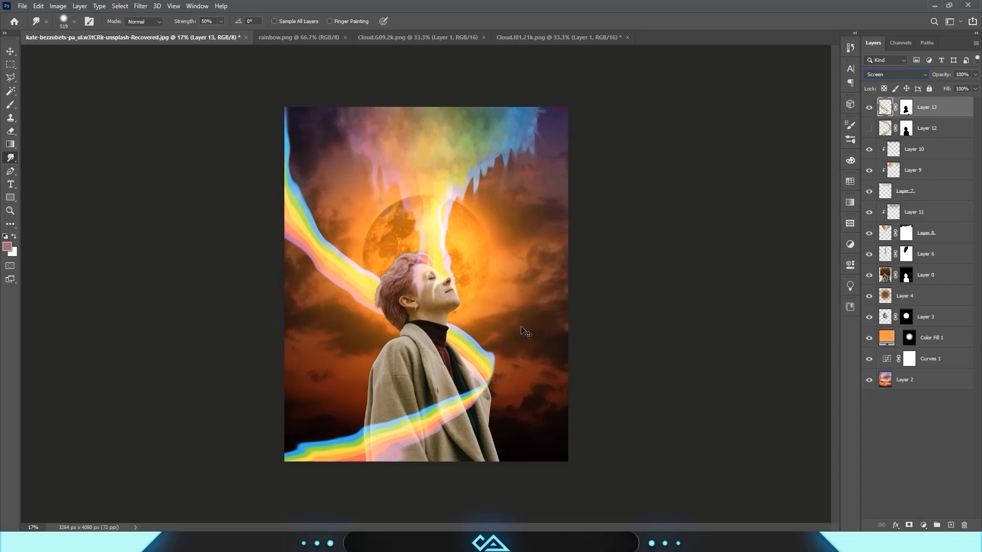
key(ctrl+m)
drag(697, 251, 706, 260)
key(Return)
key(ctrl+z)
key(ctrl+shift+z)
- Smudge the lower arm and the right bend of Layer 13's band further, and make its layer mask active
scroll(459, 227, down, 3)
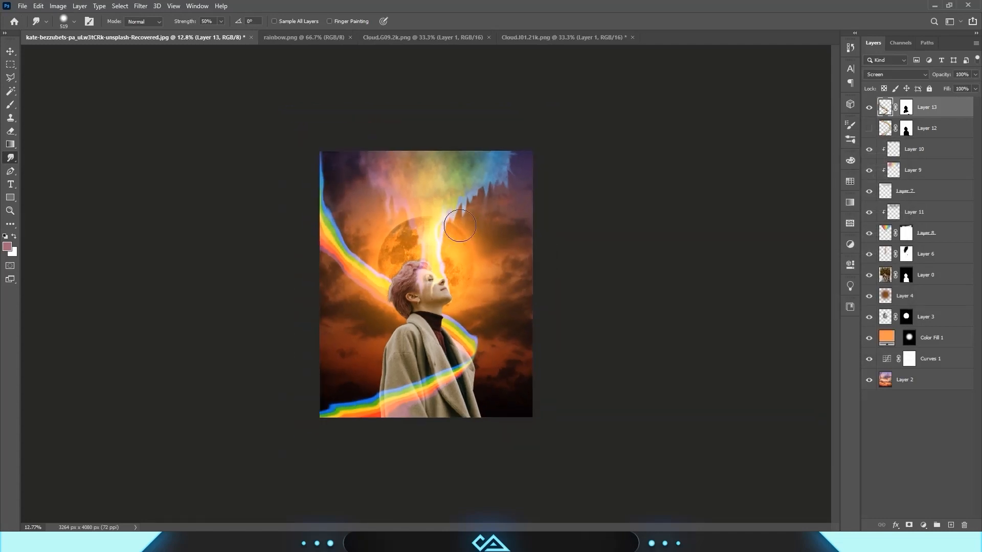
scroll(426, 338, up, 3)
scroll(426, 343, down, 1)
scroll(428, 342, up, 2)
scroll(430, 344, down, 1)
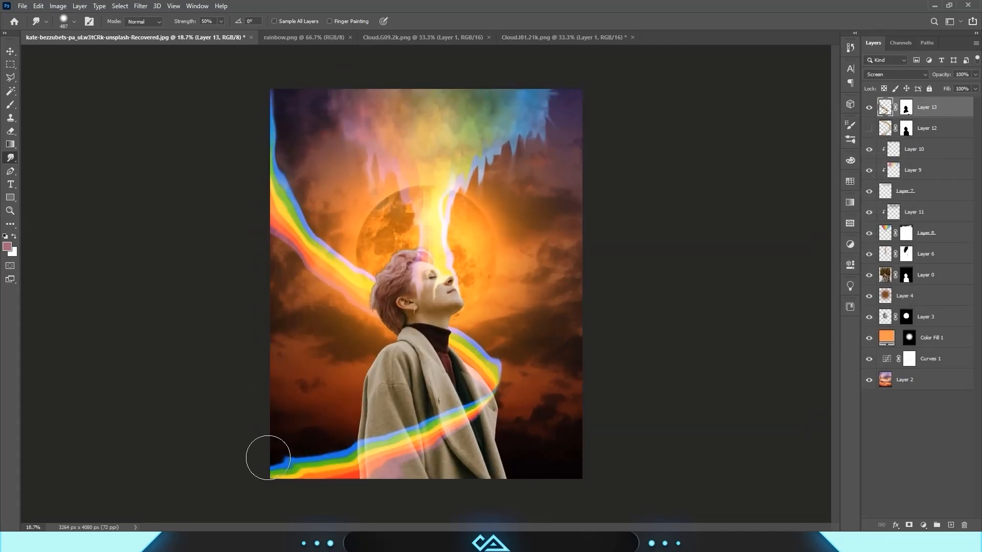
mouse_move(336, 447)
mouse_down()
mouse_move(418, 473)
mouse_move(379, 479)
mouse_up()
mouse_move(476, 384)
mouse_down()
mouse_move(514, 399)
mouse_move(499, 407)
mouse_up()
click(906, 107)
key(b)
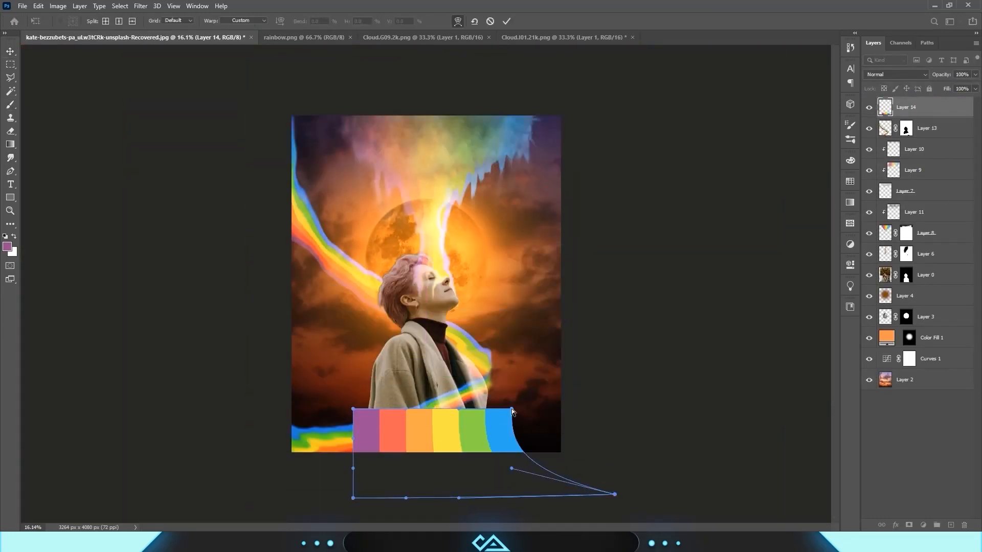
- Warp the rainbow stripes on Layer 14 into a fan spreading from the band's bend across the lower canvas, in Screen mode
drag(353, 410, 479, 375)
drag(512, 410, 489, 380)
drag(353, 499, 102, 393)
drag(614, 495, 743, 465)
drag(511, 468, 574, 386)
drag(488, 379, 491, 366)
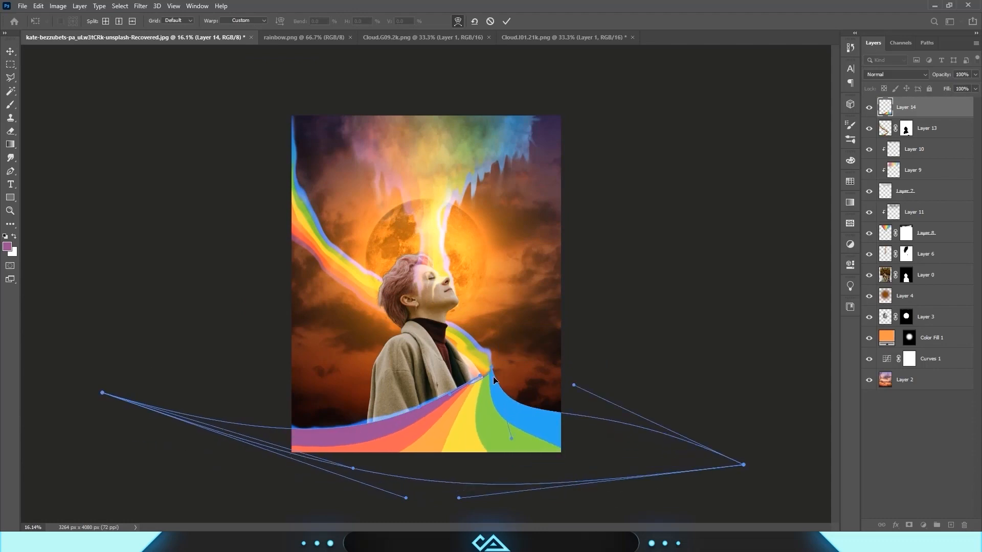
key(Return)
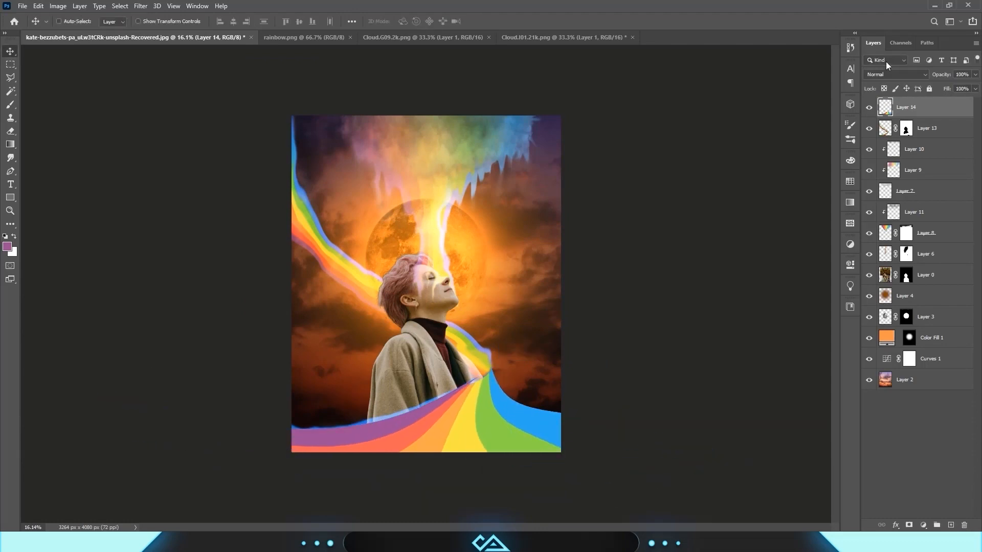
click(892, 74)
click(874, 161)
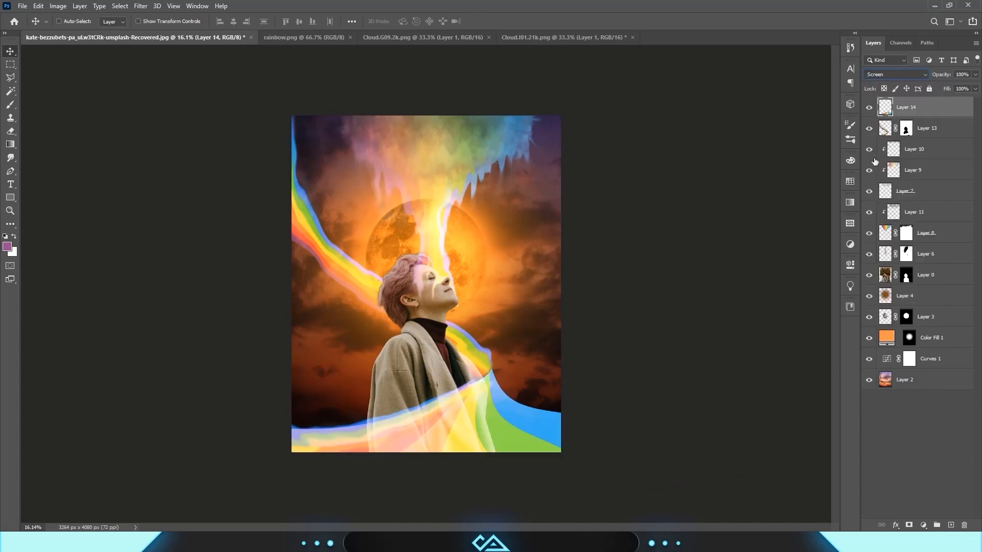
- Paint black on Layer 13's mask with a 307 px brush at 50% hardness and 100% opacity to hide the band's lower arm
click(906, 131)
key(b)
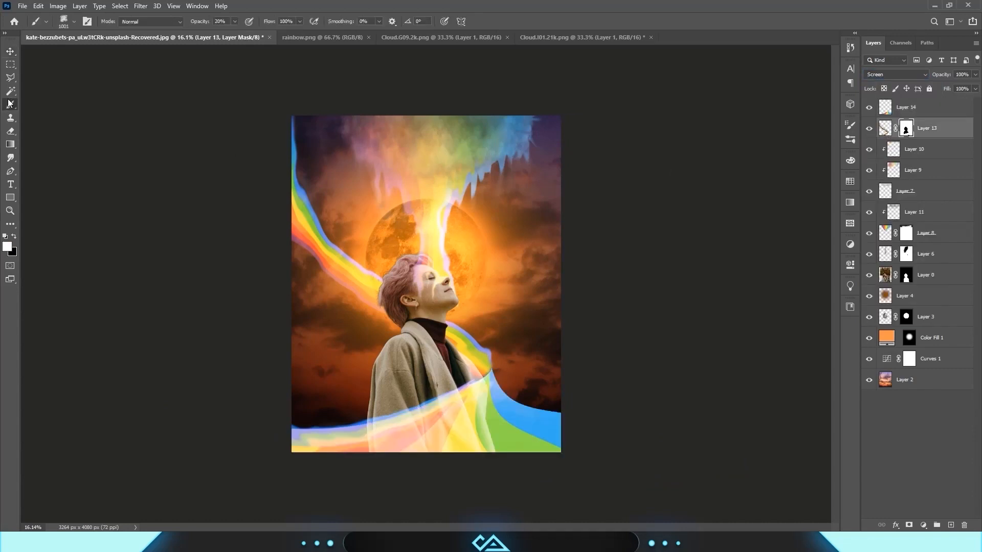
right_click(347, 426)
click(375, 456)
alt+right_click(338, 306)
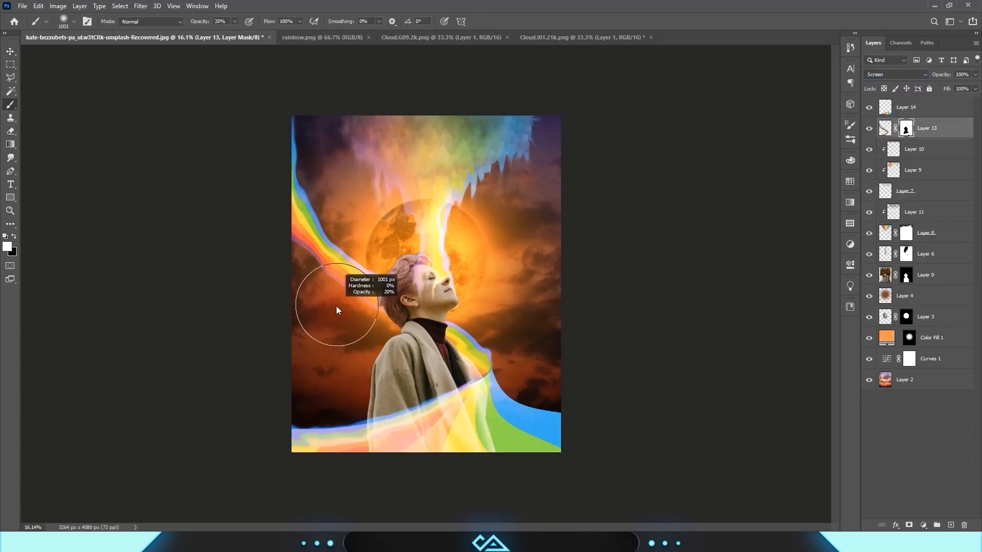
alt+right_click(398, 398)
alt+right_click(372, 386)
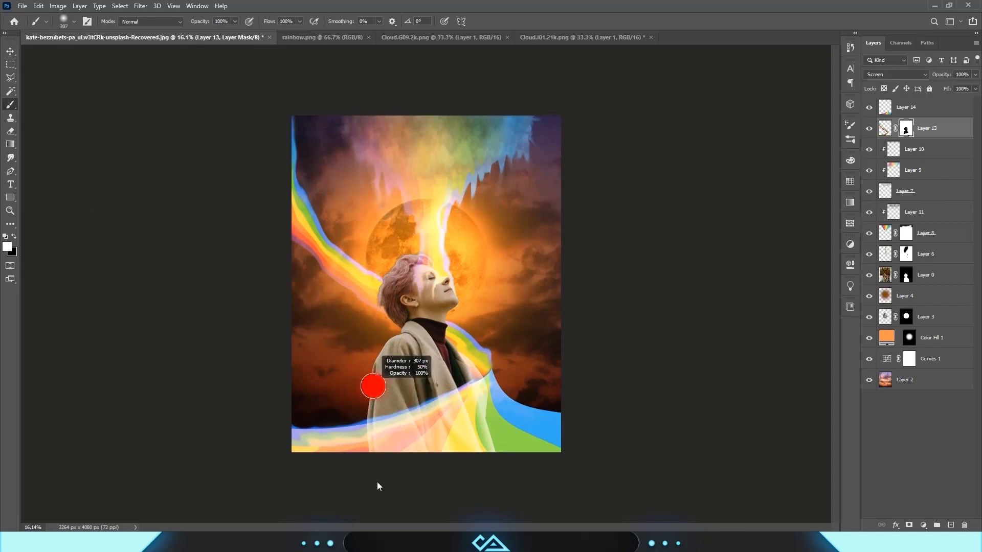
key(x)
drag(425, 397, 261, 423)
mouse_move(330, 440)
mouse_down()
mouse_move(269, 455)
mouse_move(491, 441)
mouse_move(395, 420)
mouse_move(461, 399)
mouse_move(483, 403)
mouse_up()
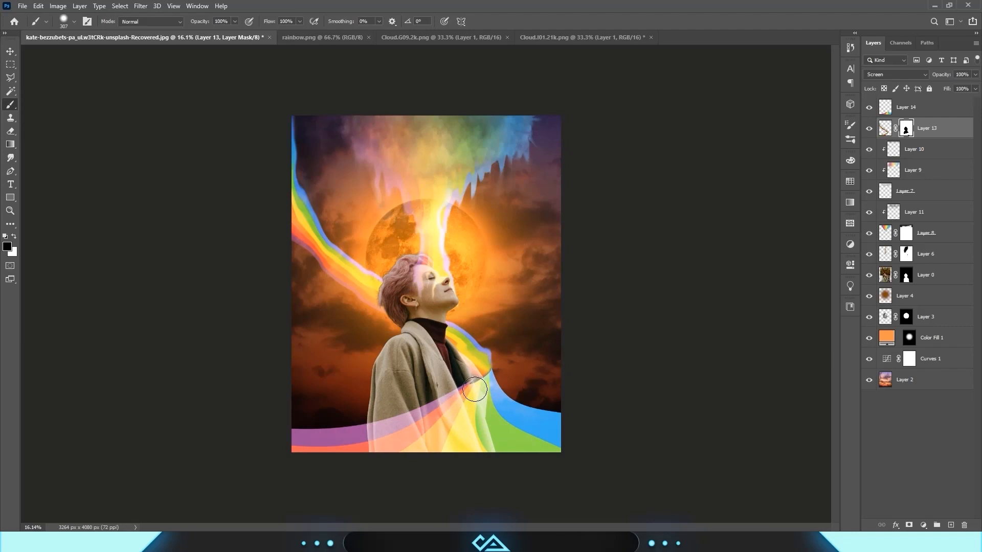
scroll(495, 387, down, 1)
alt+right_click(495, 384)
key(x)
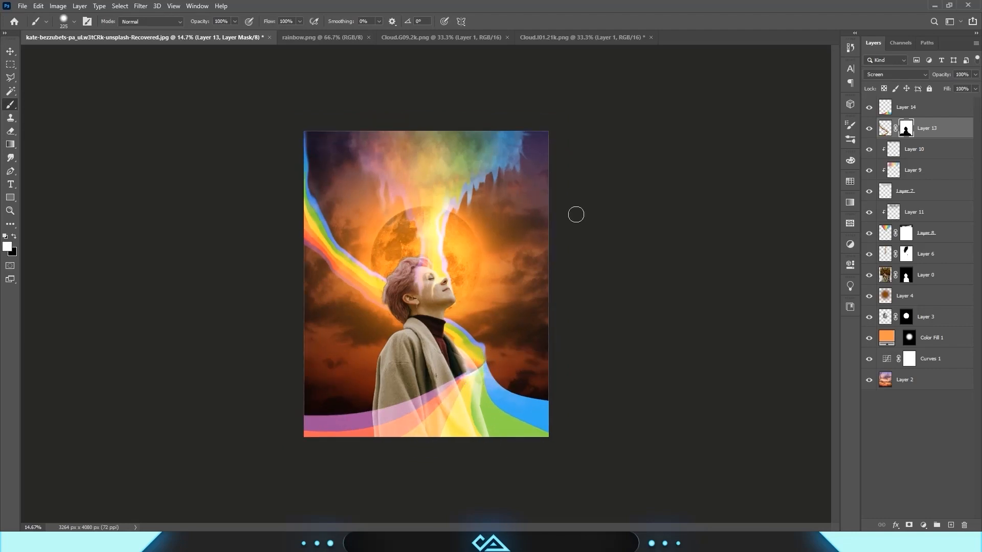
- Smudge Layer 14's fan so its tip flows into the band's bend and its upper edges become wavy
click(920, 108)
click(10, 158)
mouse_move(456, 383)
mouse_down()
mouse_move(466, 358)
mouse_move(458, 352)
mouse_up()
alt+right_click(452, 382)
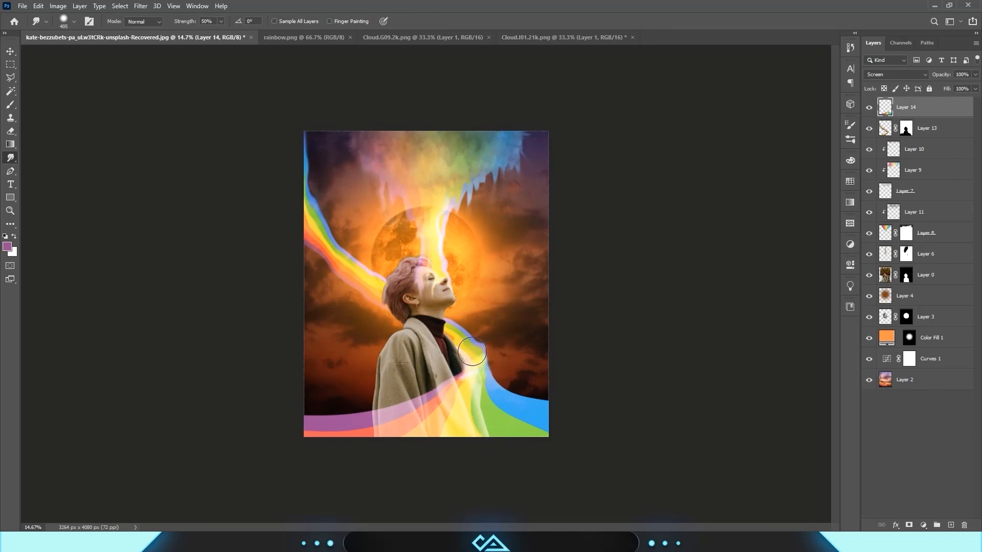
mouse_move(415, 393)
mouse_down()
mouse_move(337, 420)
mouse_move(447, 423)
mouse_move(519, 390)
mouse_move(552, 404)
mouse_up()
key(ctrl+0)
scroll(449, 265, down, 3)
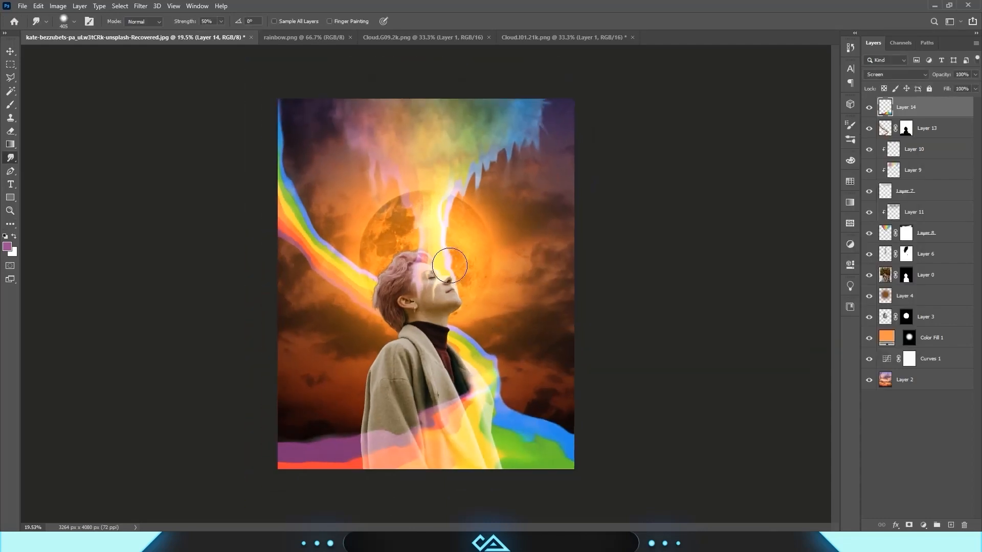
scroll(455, 268, up, 2)
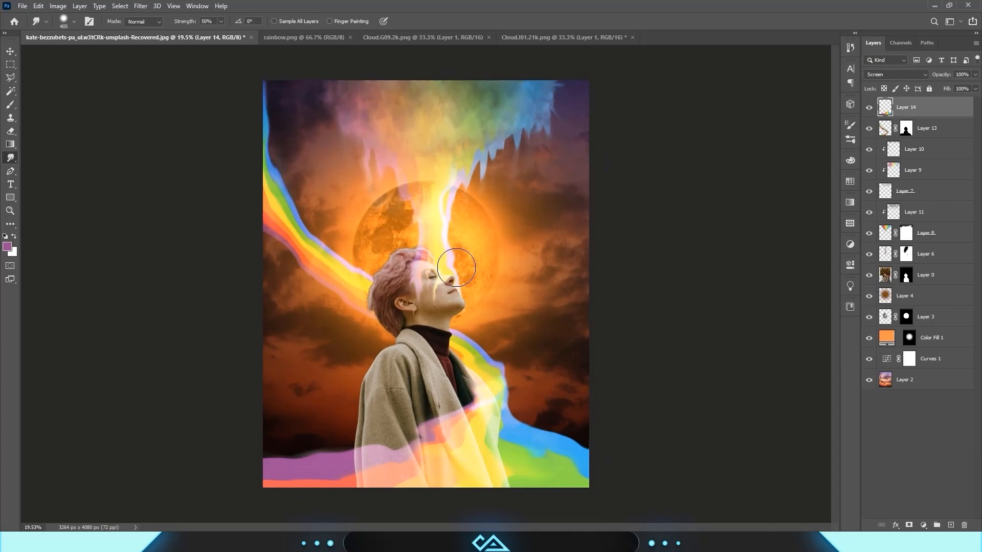
- Add a Curves adjustment clipped to the woman's Layer 0 and lower the curve's white endpoint to darken her strongly
click(869, 129)
click(870, 129)
click(869, 108)
click(936, 282)
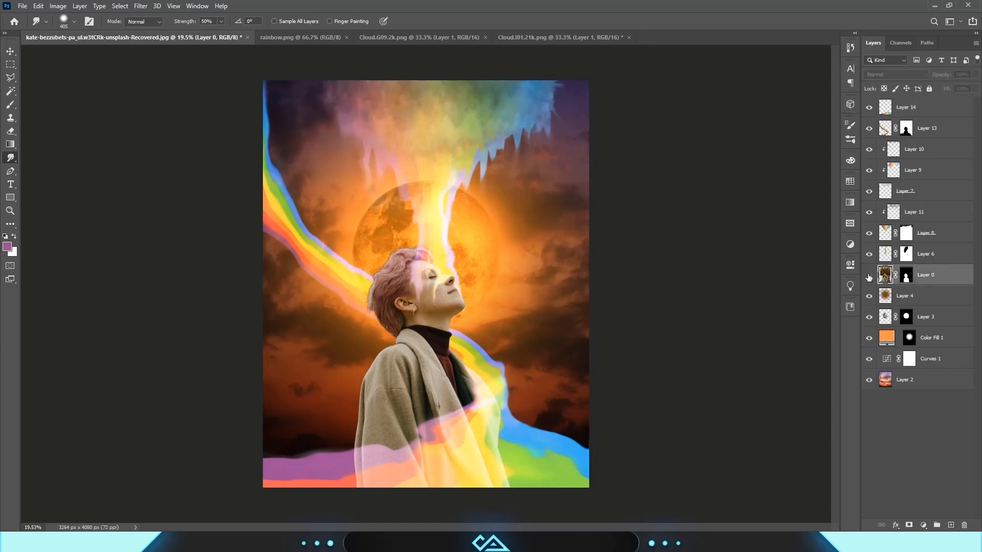
click(869, 276)
click(869, 276)
click(923, 526)
click(912, 394)
click(776, 432)
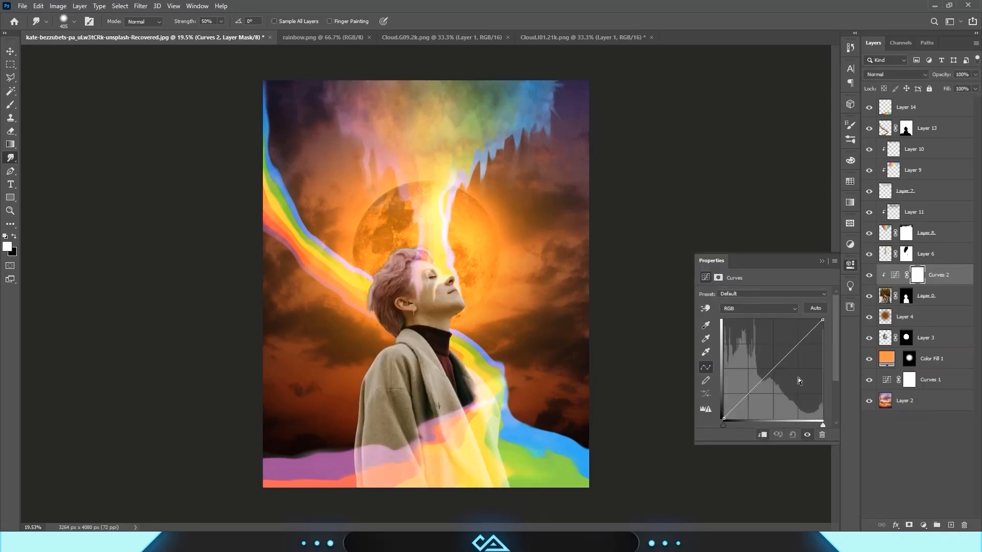
drag(823, 321, 822, 387)
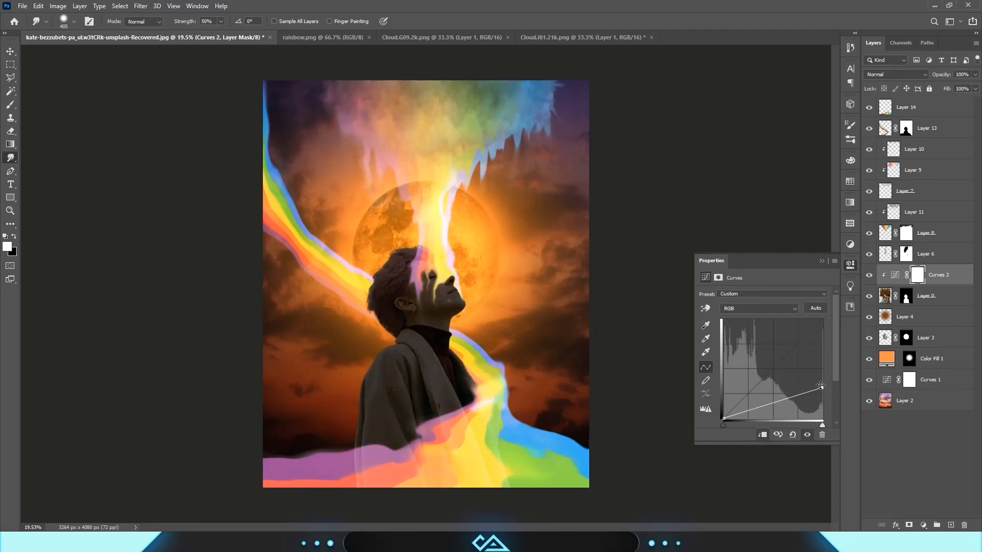
- Add a second clipped Curves adjustment over the woman, lowering the RGB midtones and raising the Red channel
click(923, 529)
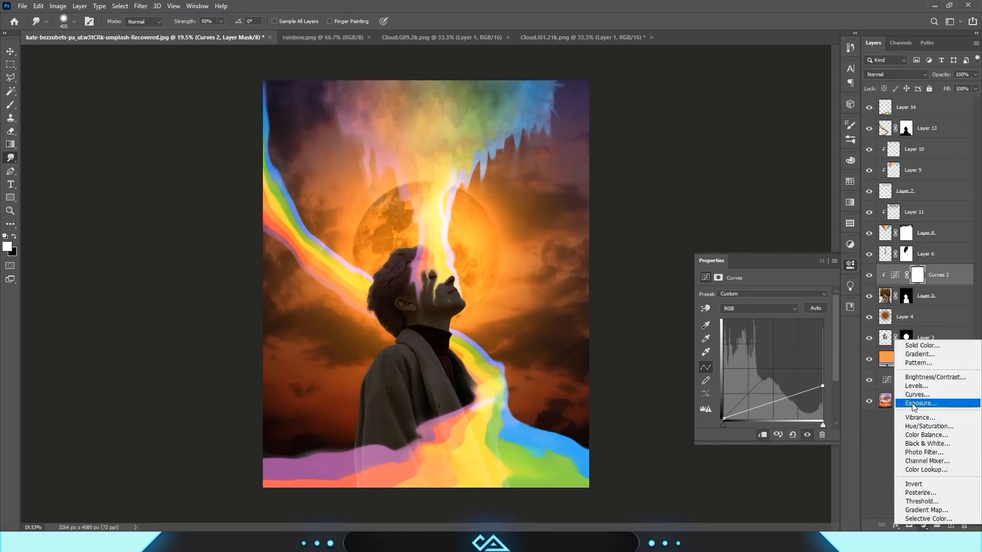
click(869, 401)
click(785, 367)
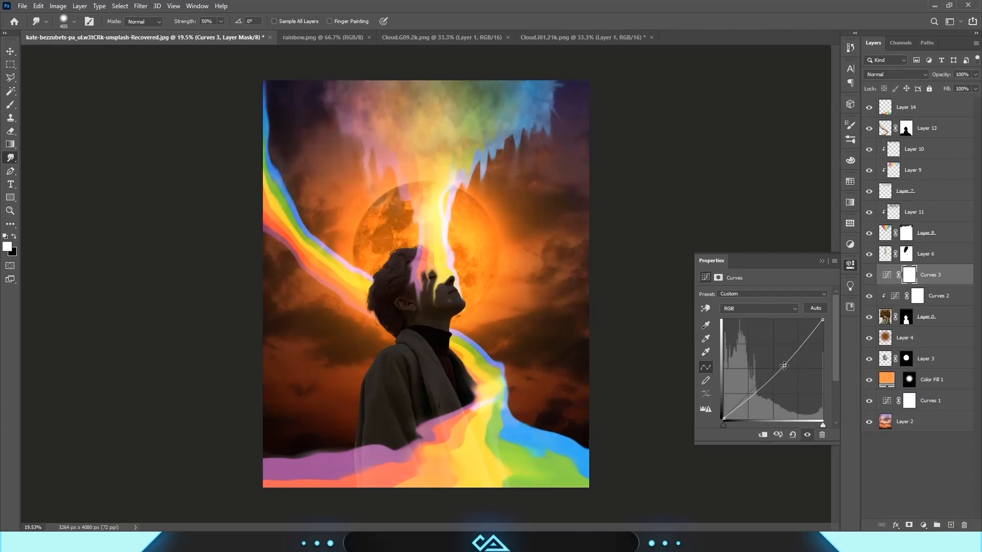
click(763, 435)
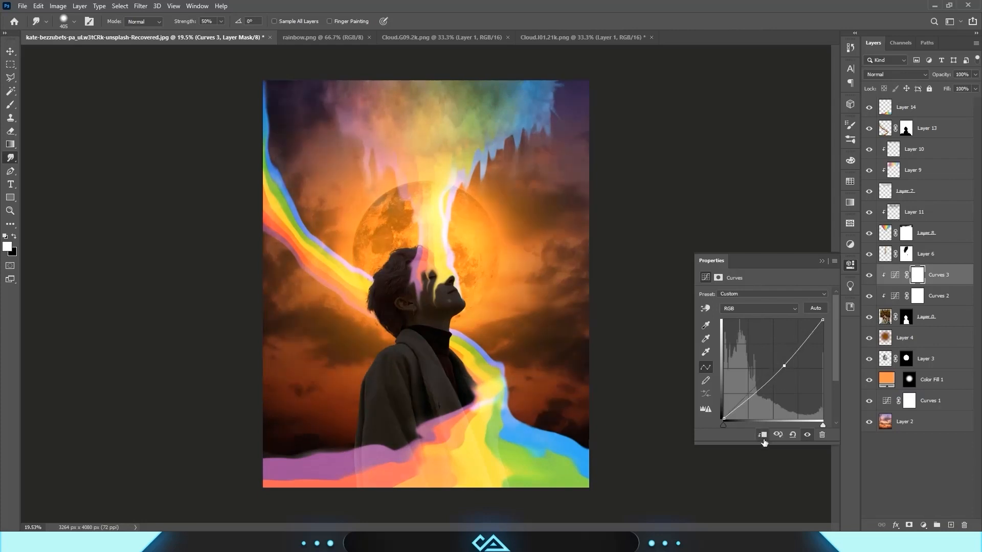
click(745, 308)
scroll(747, 307, down, 1)
click(778, 373)
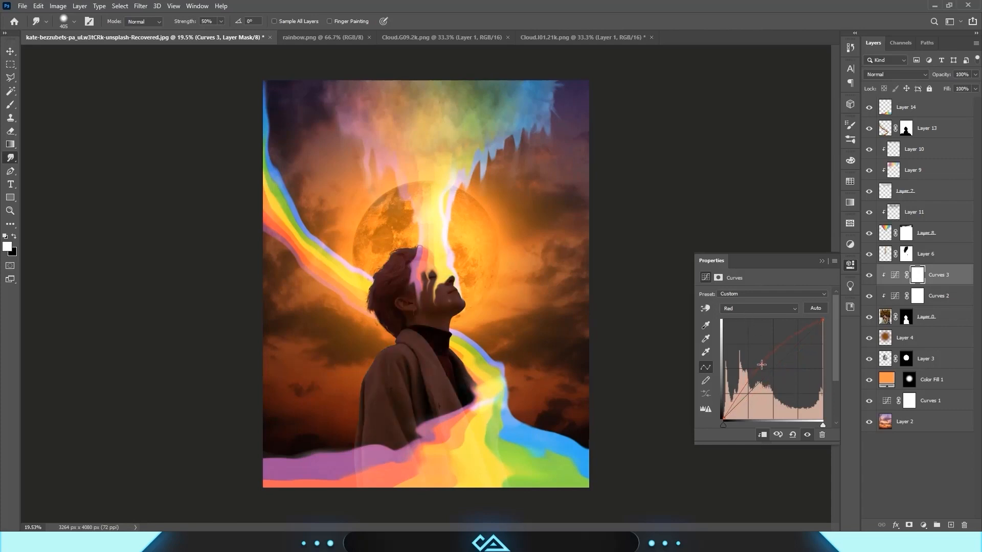
- Lower the Blue channel in the woman's Curves 3 adjustment, then target the Curves 2 layer mask
scroll(750, 309, down, 2)
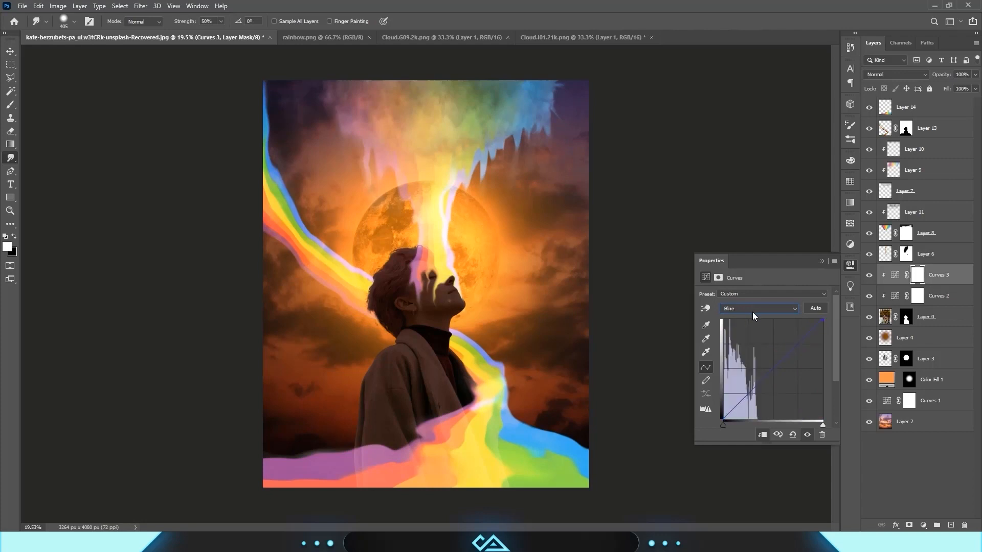
click(780, 373)
click(916, 295)
click(821, 261)
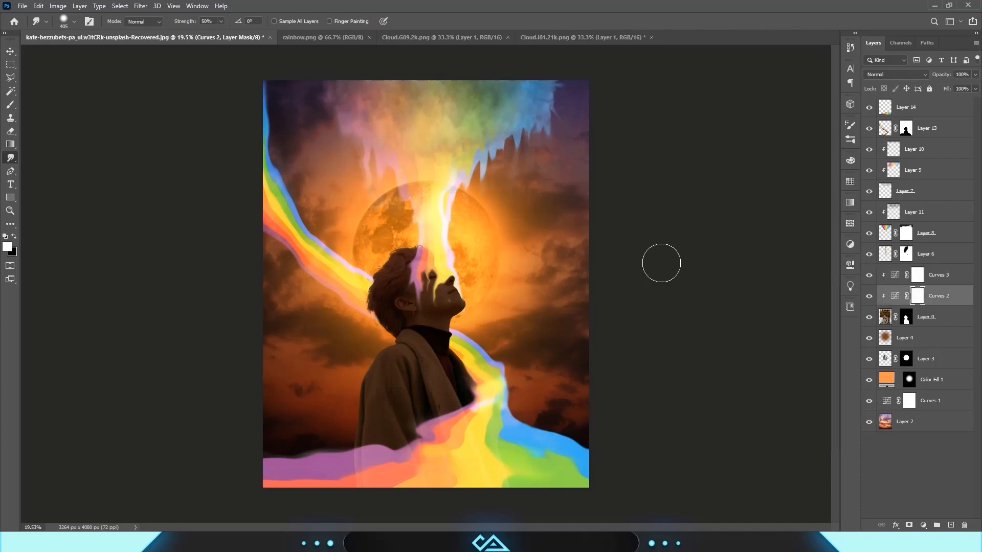
- Paint black on the Curves 2 mask over the woman's face with a 272 px brush at 20% opacity to lighten it
click(10, 104)
scroll(465, 264, up, 2)
scroll(464, 264, up, 4)
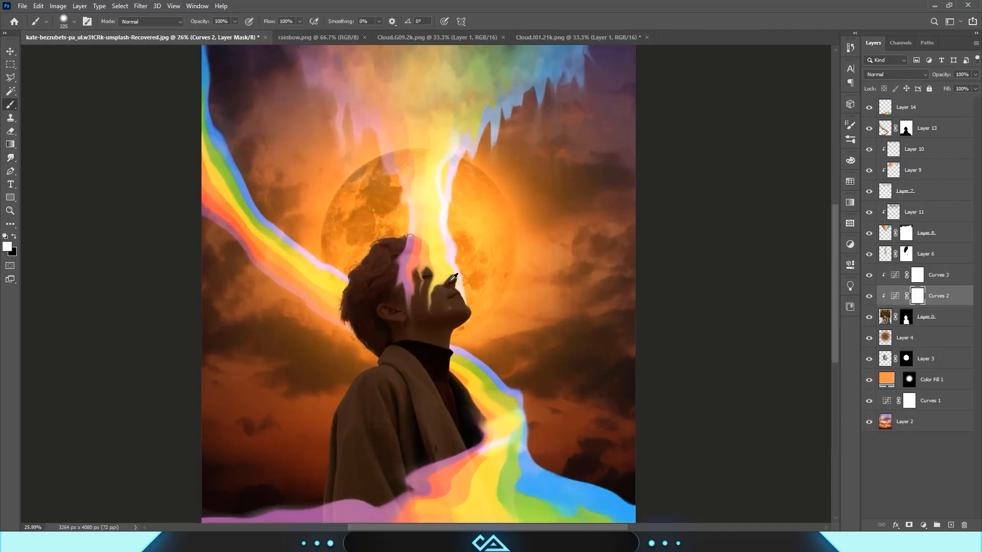
key(2)
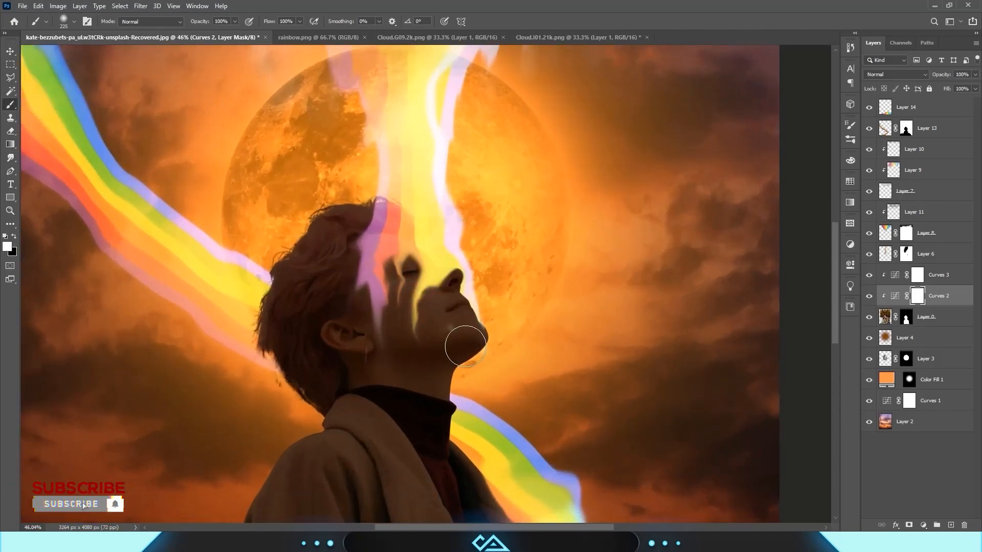
scroll(460, 288, up, 1)
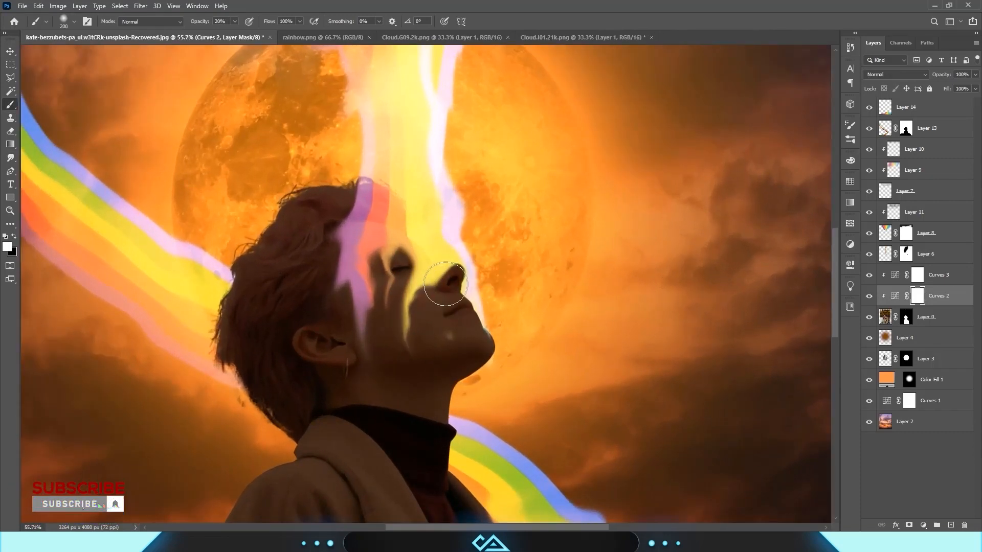
key(x)
key(bracketleft)
alt+right_click(411, 320)
mouse_move(437, 316)
mouse_down()
mouse_move(402, 317)
mouse_move(392, 257)
mouse_move(379, 316)
mouse_move(368, 279)
mouse_move(375, 308)
mouse_up()
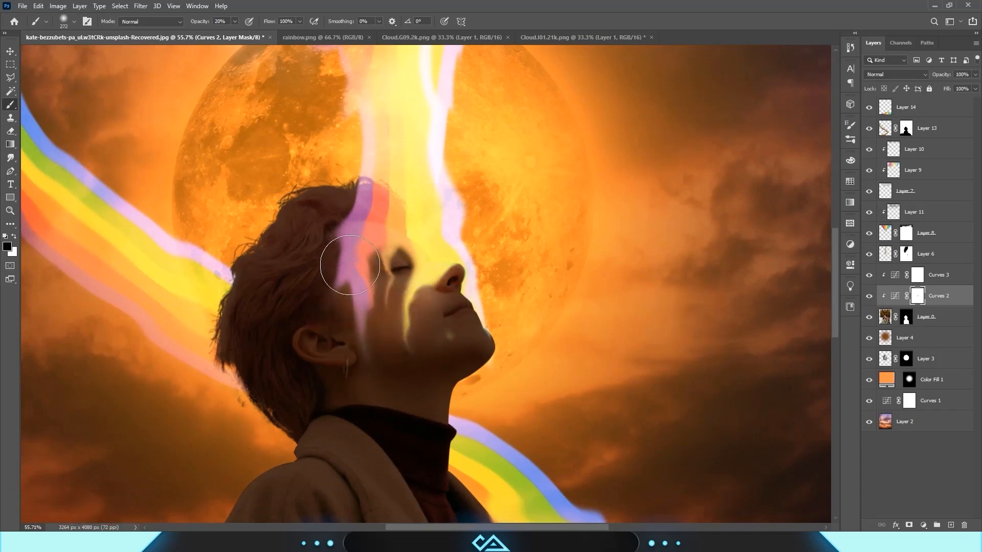
- Lighten the woman's coat and neck by painting black on the Curves 2 mask with soft brushes, using 20% opacity and up to about 1029 px
scroll(354, 238, down, 5)
alt+right_click(423, 338)
mouse_move(441, 298)
mouse_down()
mouse_move(453, 283)
mouse_move(463, 292)
mouse_up()
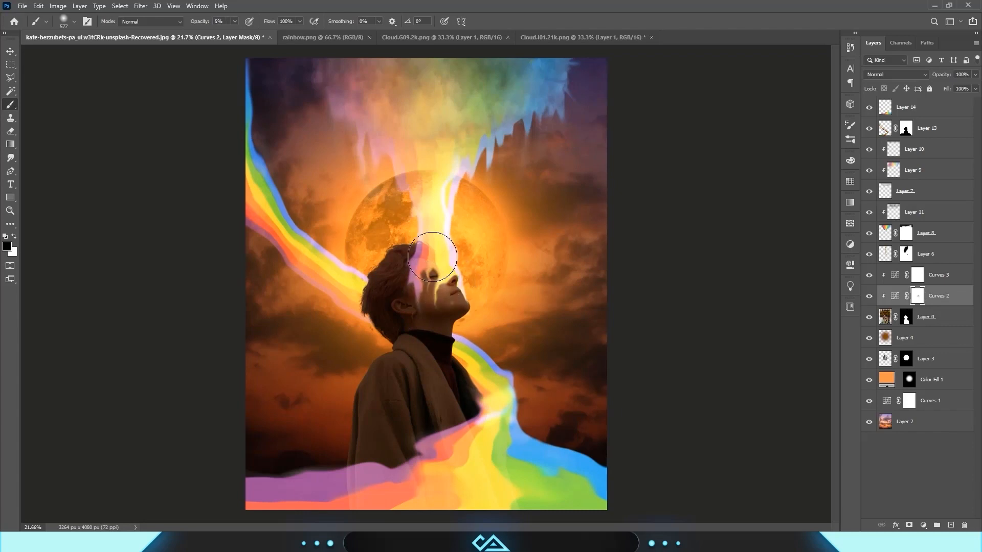
drag(413, 441, 419, 435)
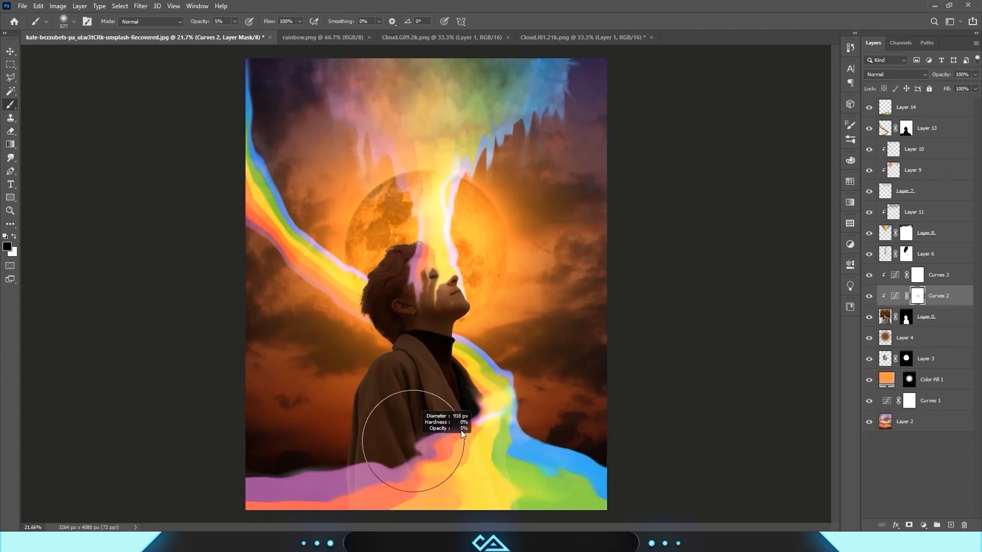
mouse_move(470, 415)
mouse_down()
mouse_move(452, 405)
mouse_move(427, 434)
mouse_up()
drag(438, 428, 389, 461)
drag(322, 475, 343, 477)
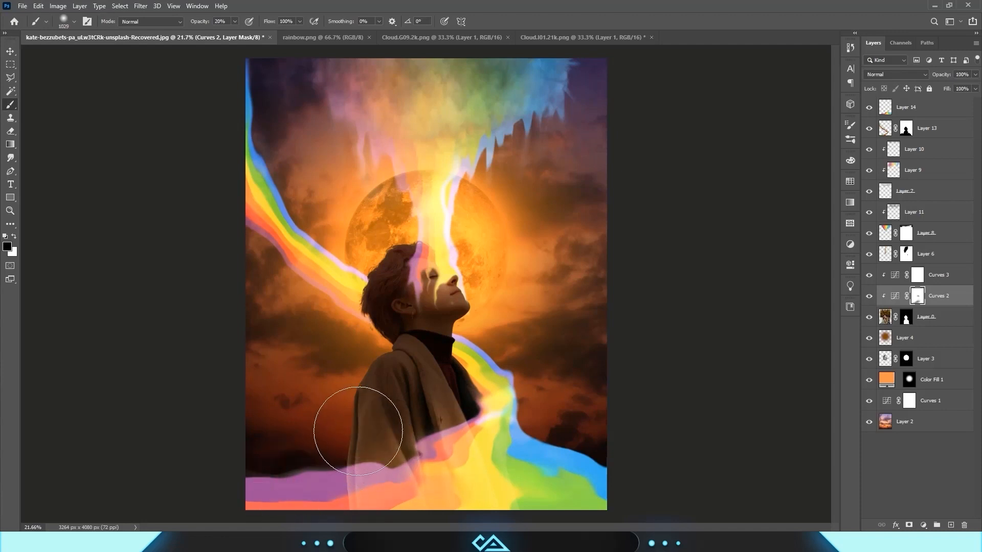
drag(364, 430, 439, 417)
drag(464, 378, 413, 352)
scroll(484, 311, up, 4)
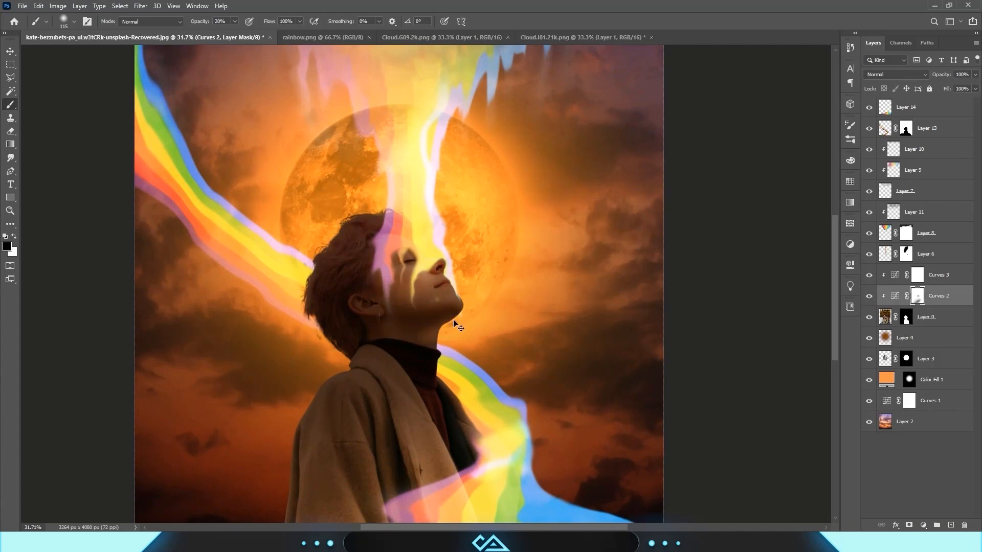
drag(443, 331, 435, 336)
scroll(466, 383, down, 4)
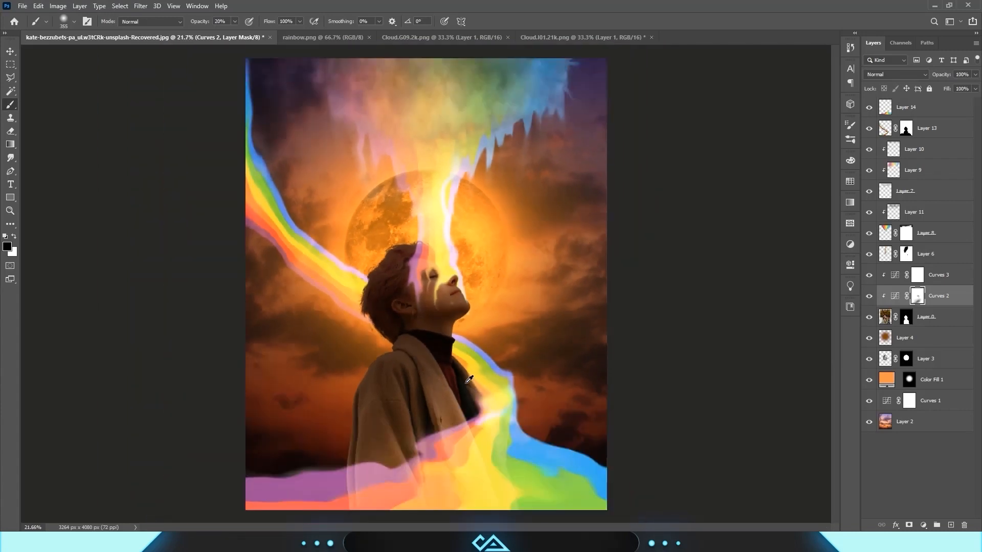
- Duplicate Layer 8 and Layer 6 above Layer 11 and merge the copies into a single layer
click(948, 234)
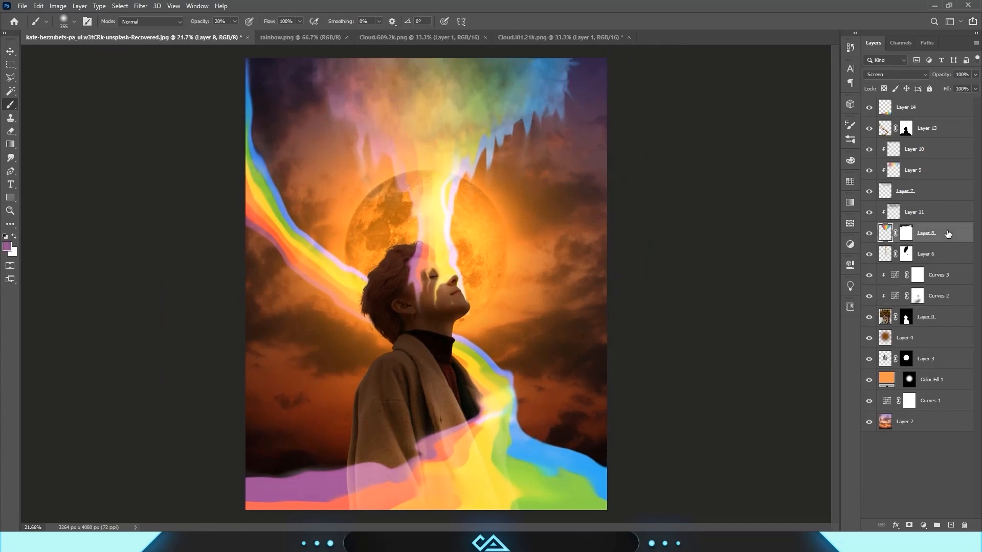
click(870, 235)
click(870, 234)
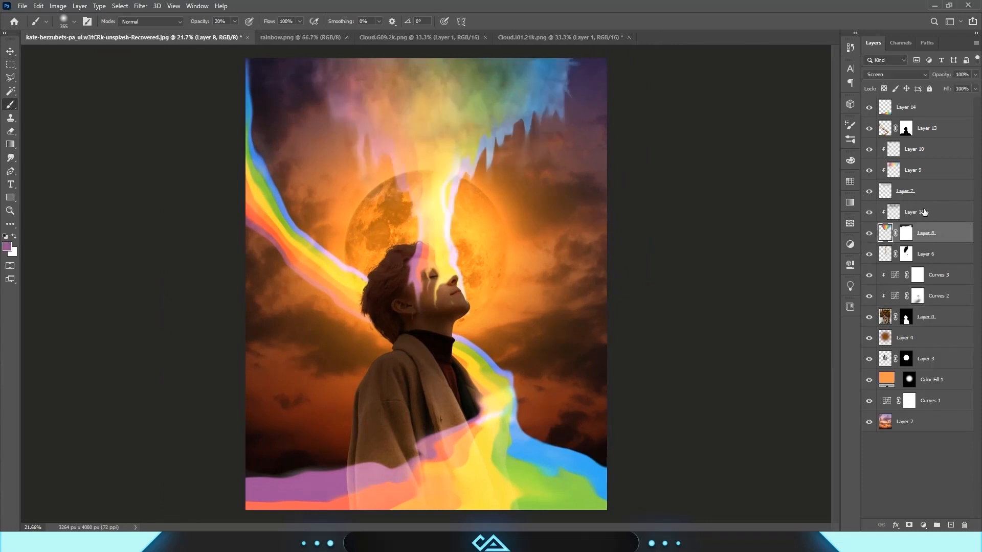
click(927, 256)
ctrl+click(930, 230)
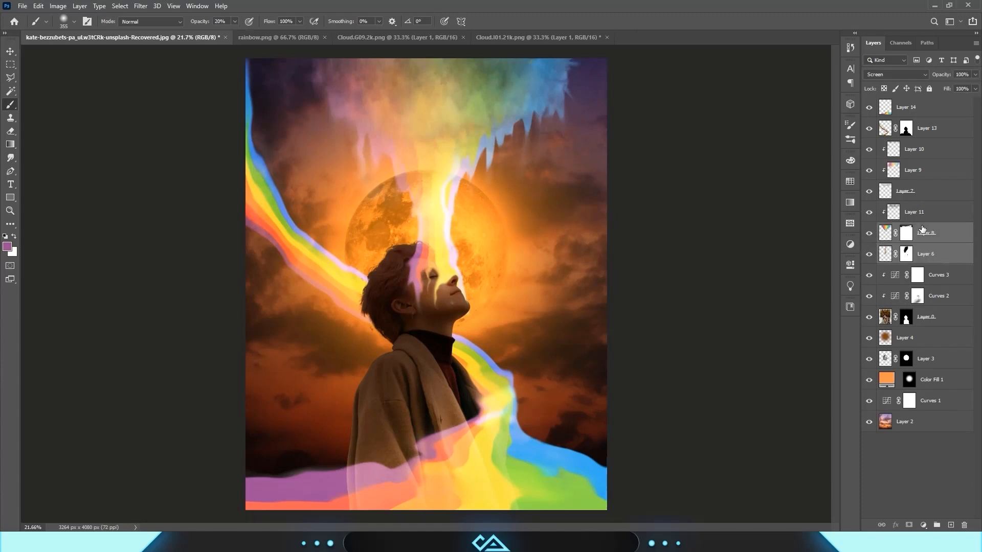
drag(932, 261, 913, 212)
right_click(908, 215)
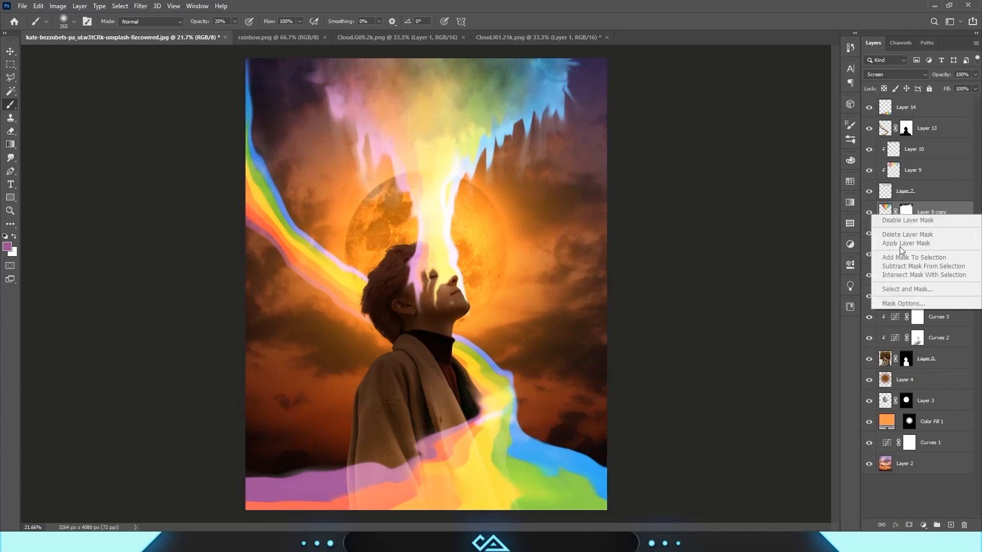
key(Escape)
key(ctrl+e)
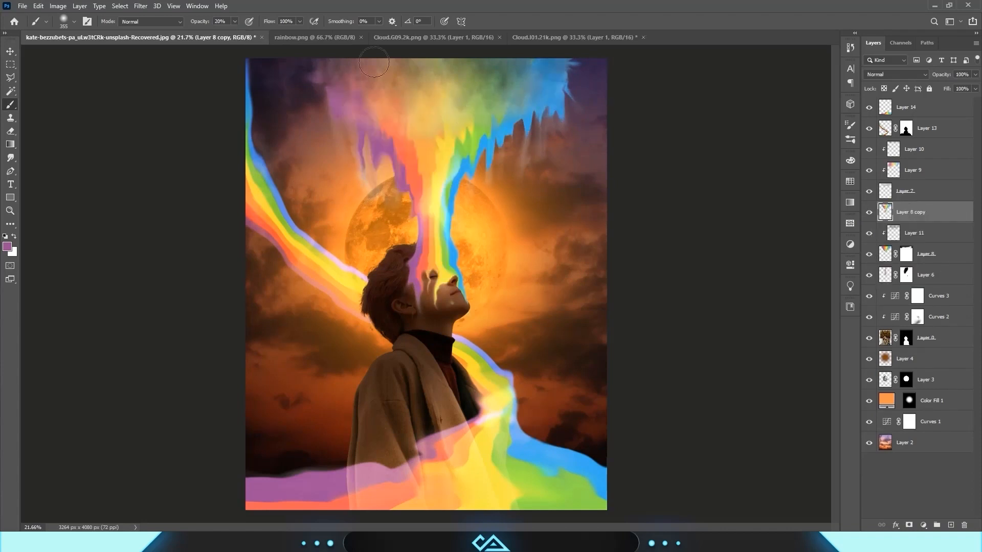
- Set Layer 8 copy's blend mode to Screen and apply a Gaussian Blur with a radius of about 44 pixels
click(906, 75)
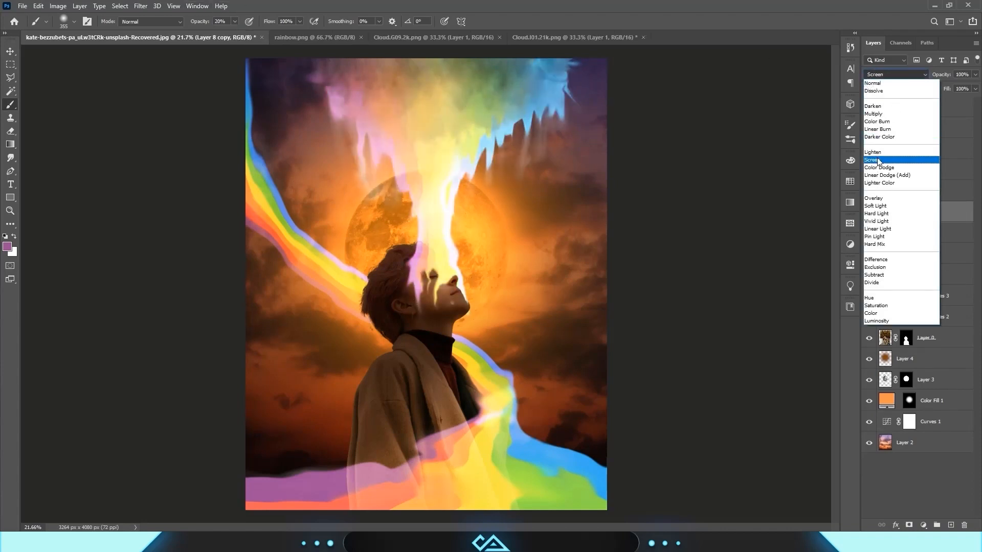
click(890, 163)
click(147, 6)
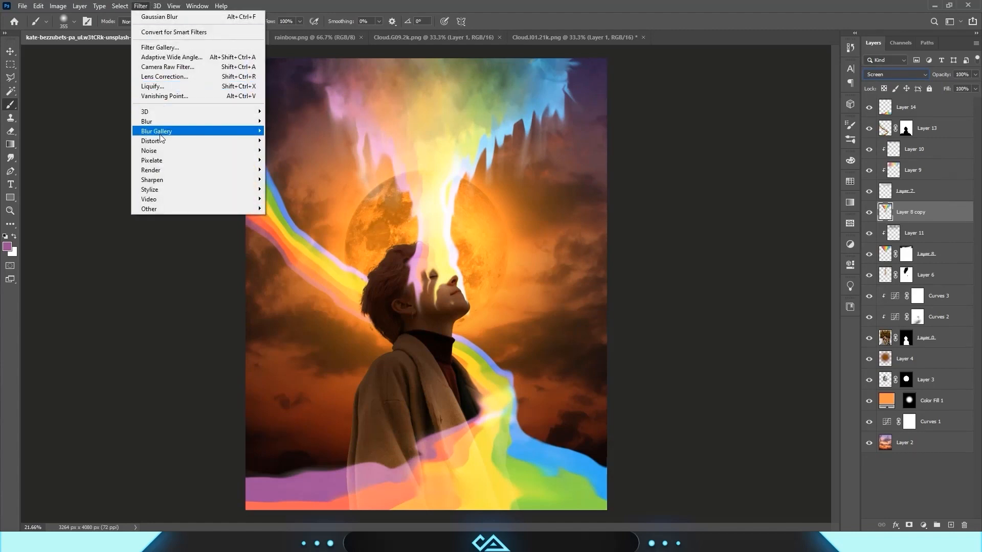
mouse_move(160, 123)
click(297, 165)
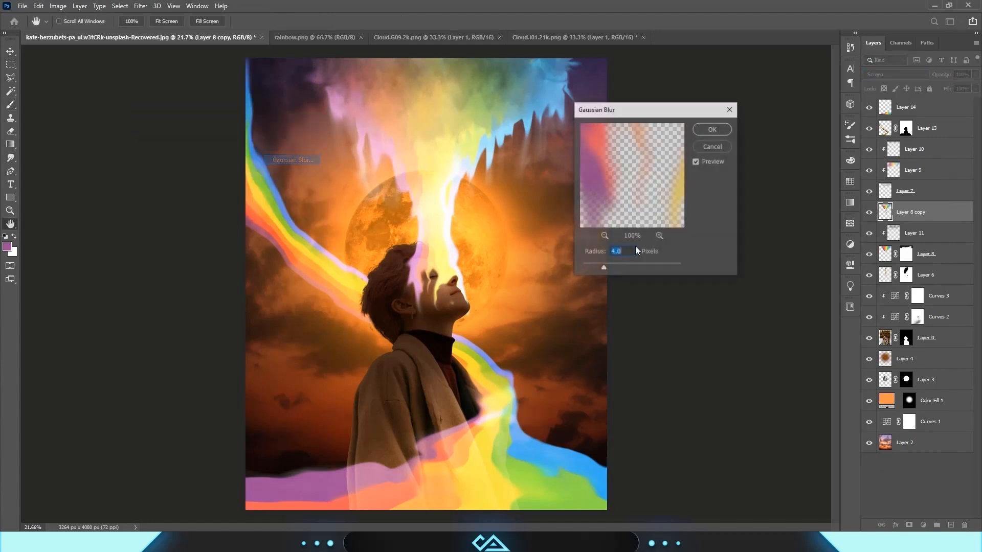
drag(640, 267, 645, 268)
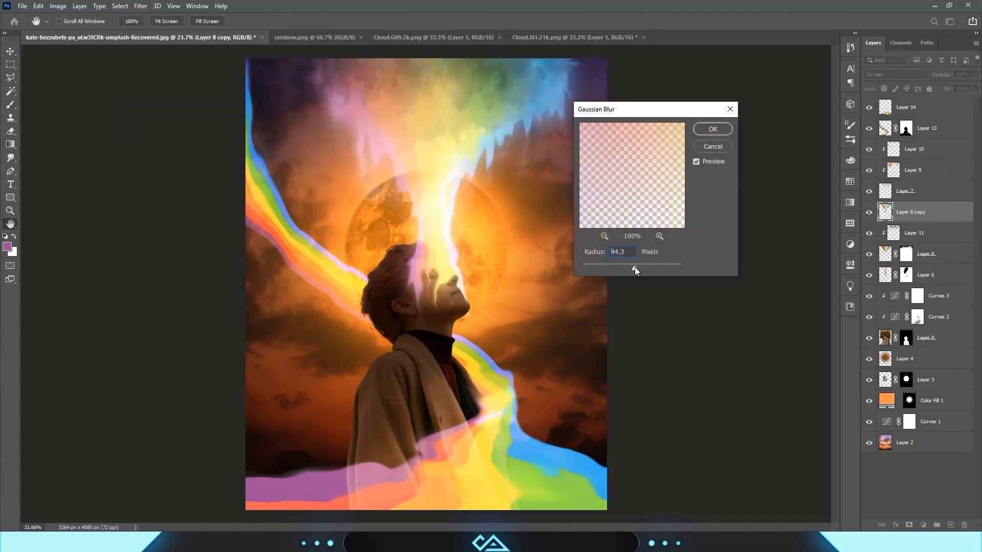
key(Return)
key(b)
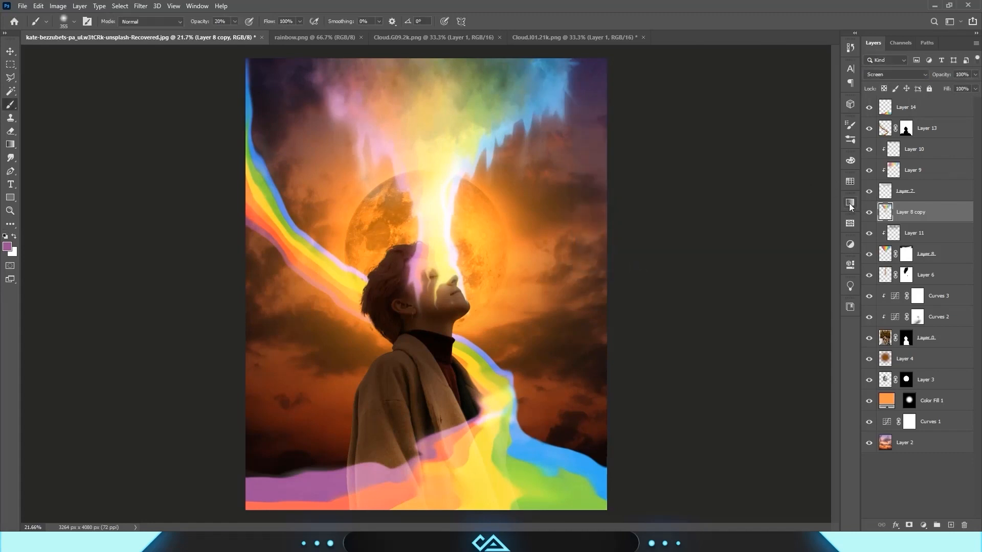
- Add a black mask to Layer 8 copy and paint white over the cloud and falling stream with a 1057 px brush at 100% opacity
click(869, 212)
click(869, 212)
alt+click(908, 525)
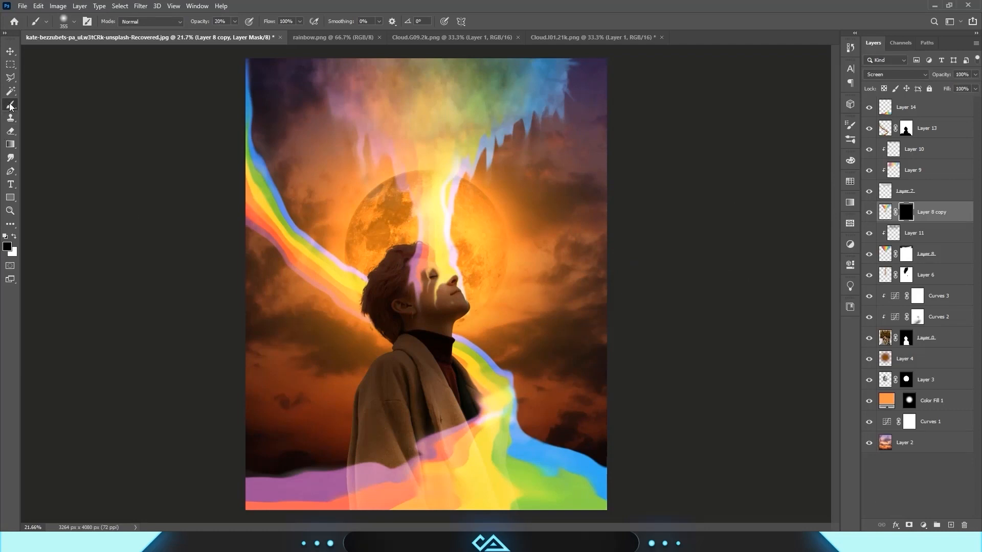
mouse_move(443, 193)
mouse_down()
mouse_move(490, 199)
mouse_move(472, 200)
mouse_up()
key(x)
key(0)
click(434, 199)
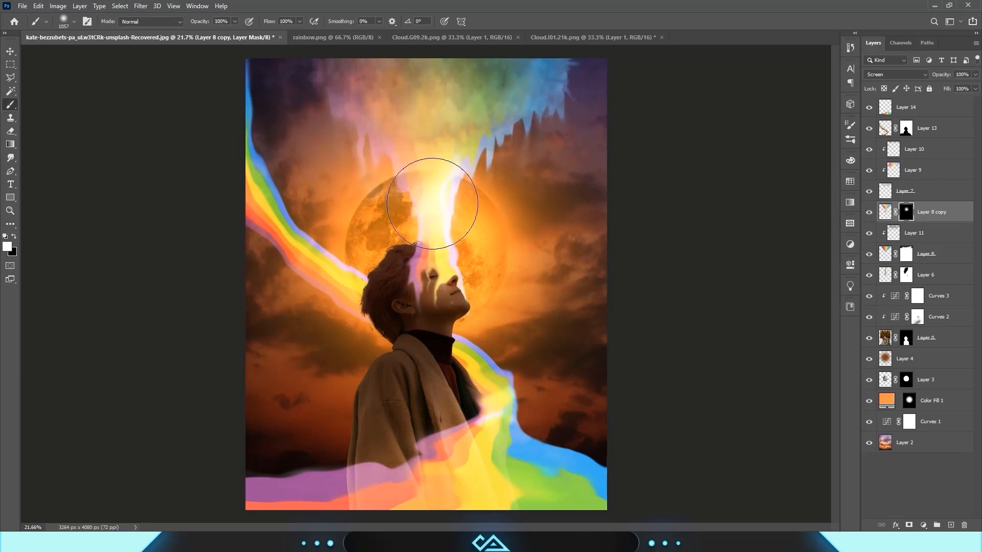
drag(415, 176, 303, 98)
click(524, 123)
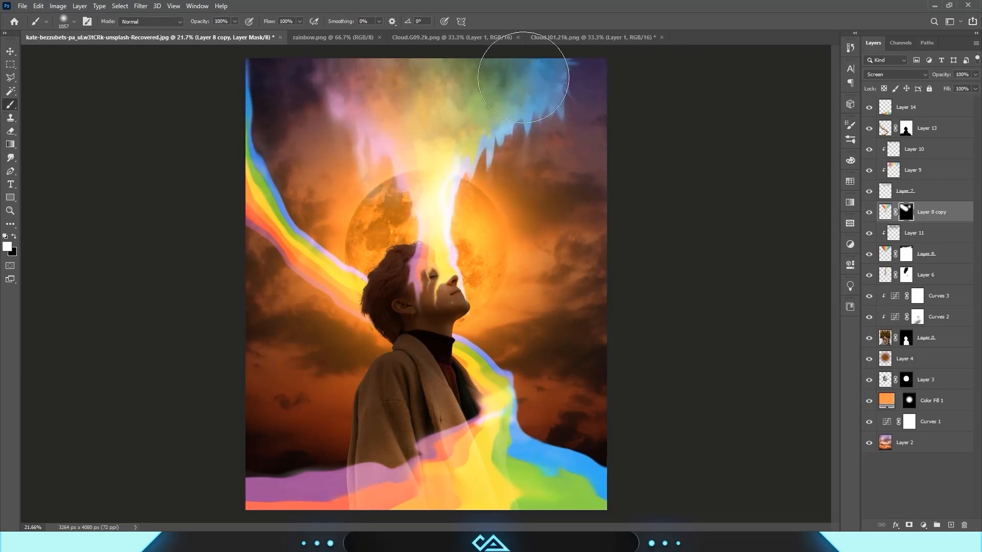
drag(524, 101, 444, 181)
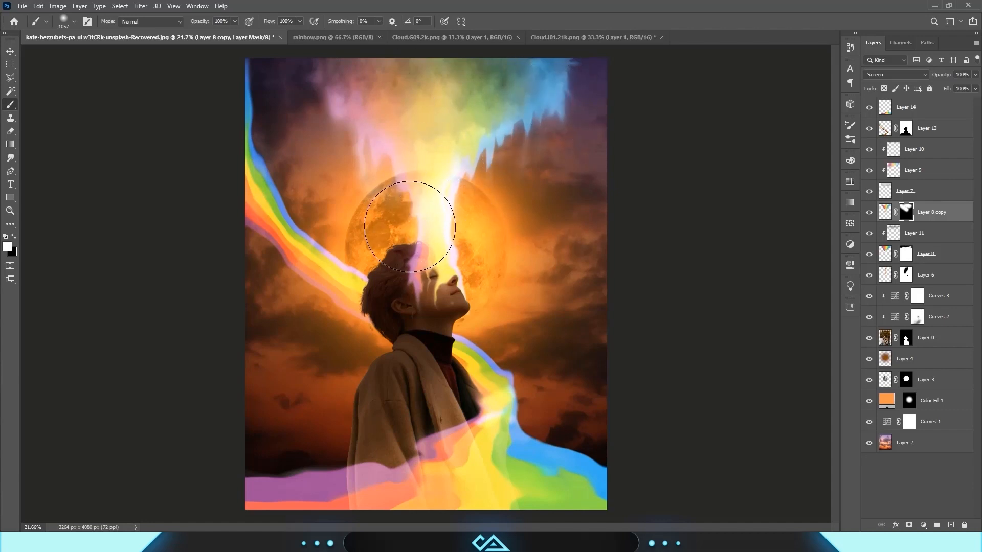
drag(376, 235, 407, 255)
mouse_move(464, 274)
mouse_down()
mouse_move(451, 273)
mouse_move(470, 264)
mouse_up()
- Compare Layer 8 copy with its mask off and on, and refine the mask with a roughly 530 px brush at 20% opacity
key(2)
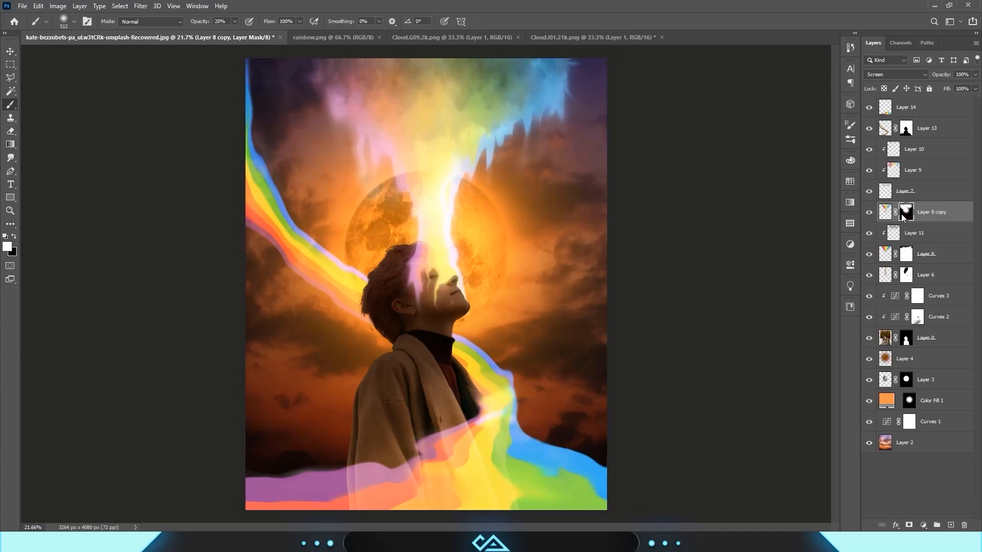
shift+click(902, 216)
shift+click(903, 216)
drag(529, 137, 563, 138)
key(x)
key(x)
drag(441, 278, 392, 279)
click(884, 260)
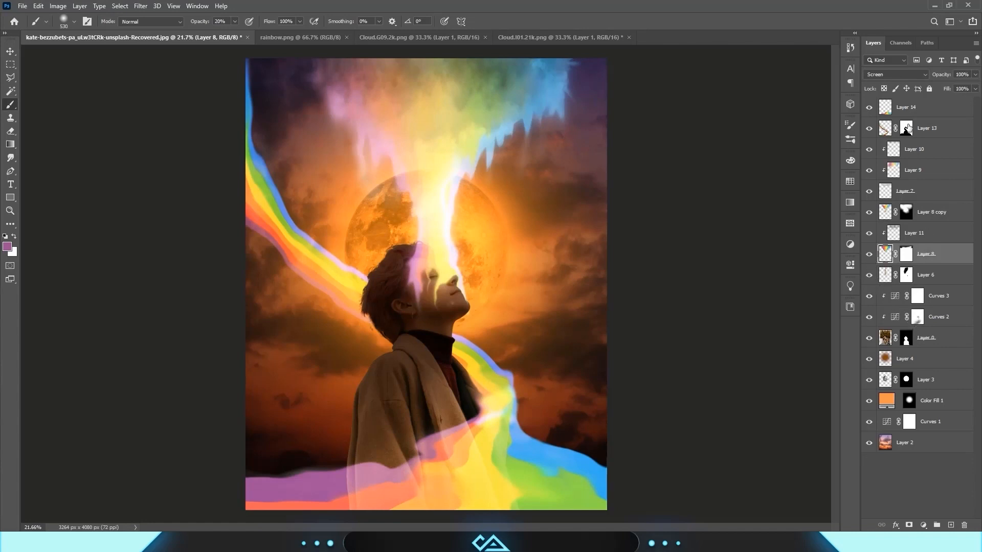
click(936, 132)
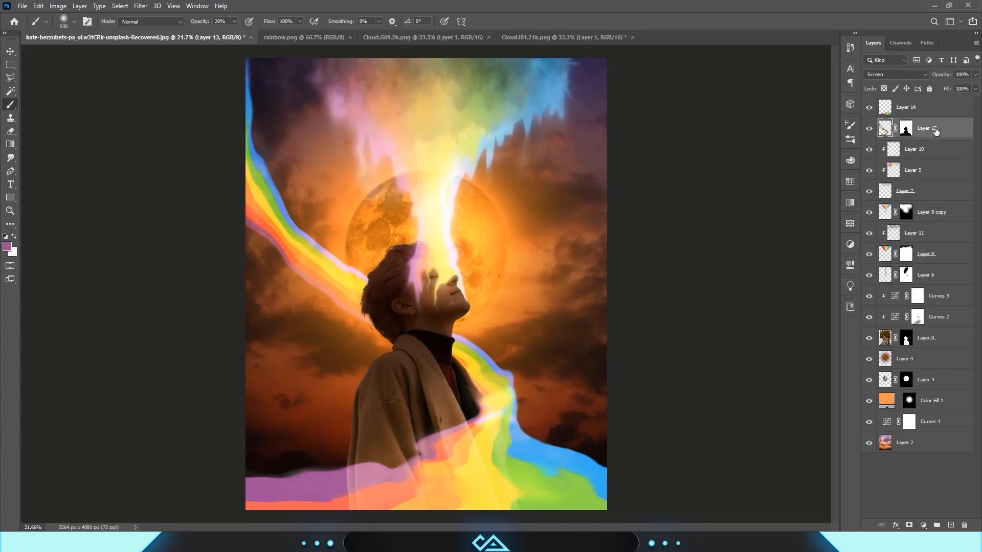
shift+click(922, 109)
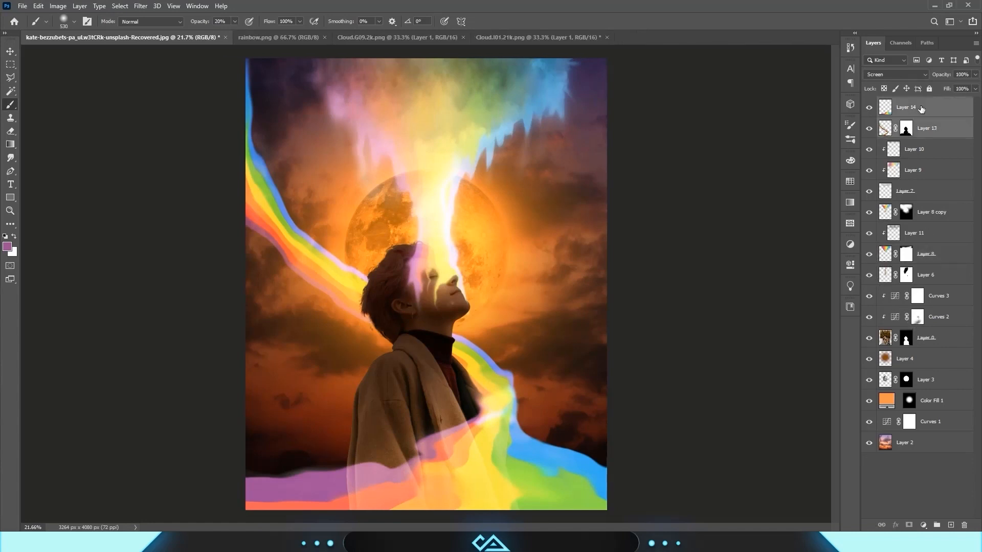
key(ctrl+j)
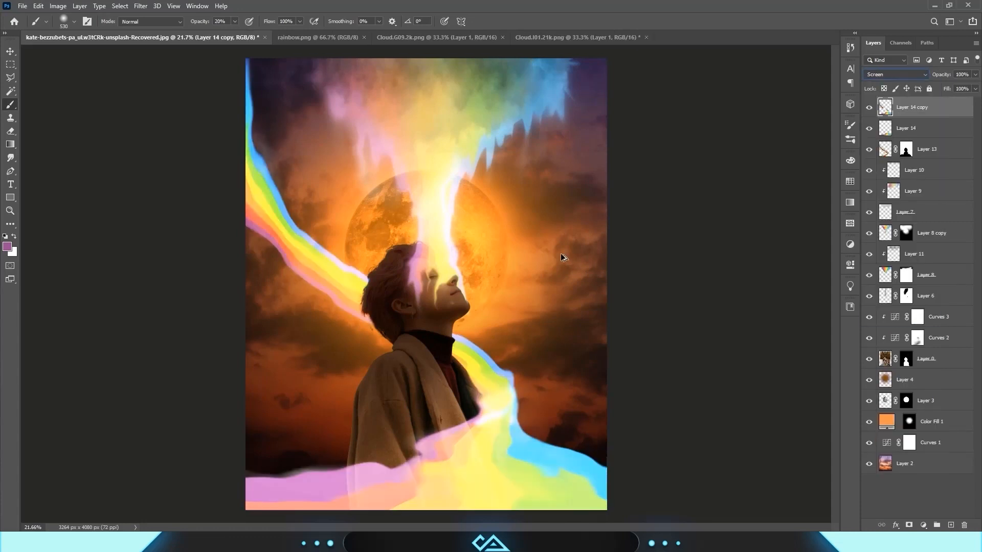
key(ctrl+z)
- Add a black mask to Layer 14 and paint white over the lower rainbow fan to partly reveal it
click(942, 109)
alt+click(909, 525)
scroll(483, 377, down, 3)
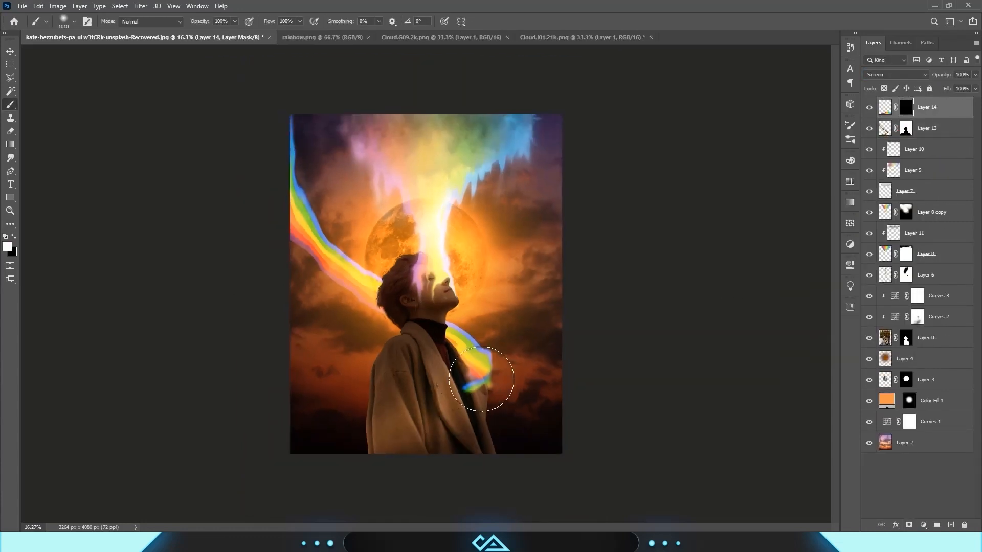
scroll(473, 364, up, 4)
drag(483, 409, 493, 425)
- Paint on the masks of Layer 13 and Layer 14 with a large soft brush at 20% opacity to make the rainbow bands translucent
key(x)
click(907, 128)
scroll(503, 326, down, 1)
click(907, 107)
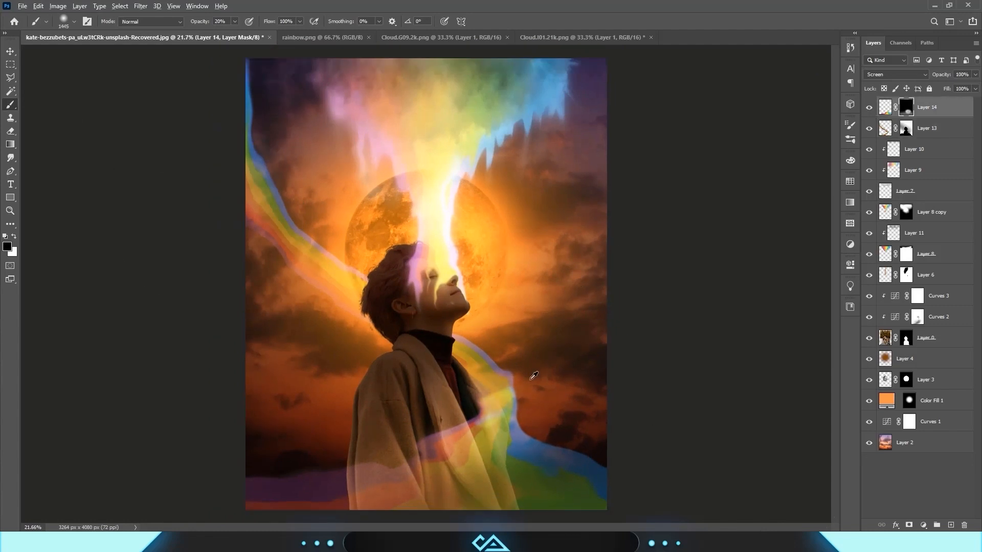
scroll(577, 296, up, 1)
- Duplicate Layer 13 and Layer 14 and merge the copies into one layer
shift+click(953, 132)
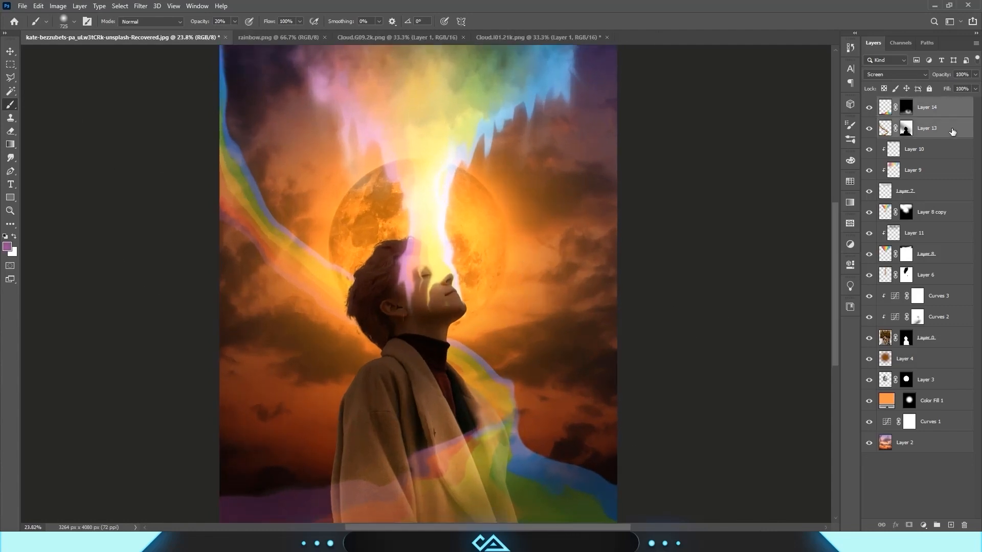
key(ctrl+j)
key(ctrl+e)
- Set the merged rainbow copy's blend mode to Screen and apply Gaussian Blur to it
click(899, 75)
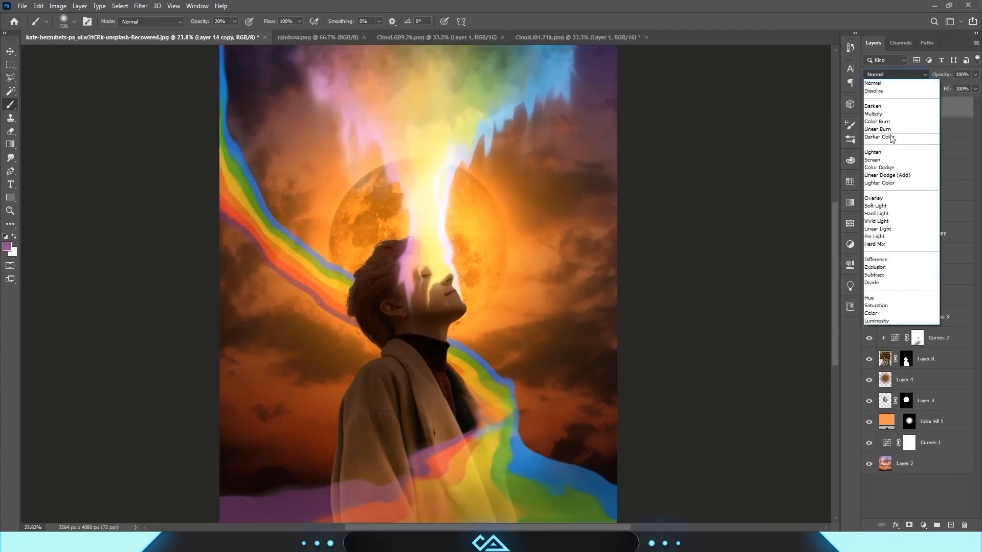
click(880, 161)
click(140, 6)
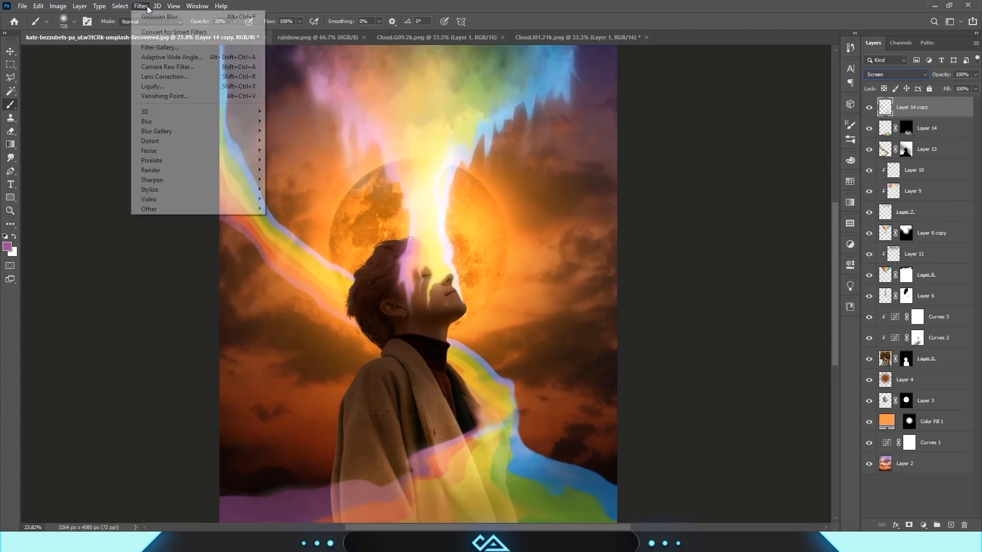
click(156, 27)
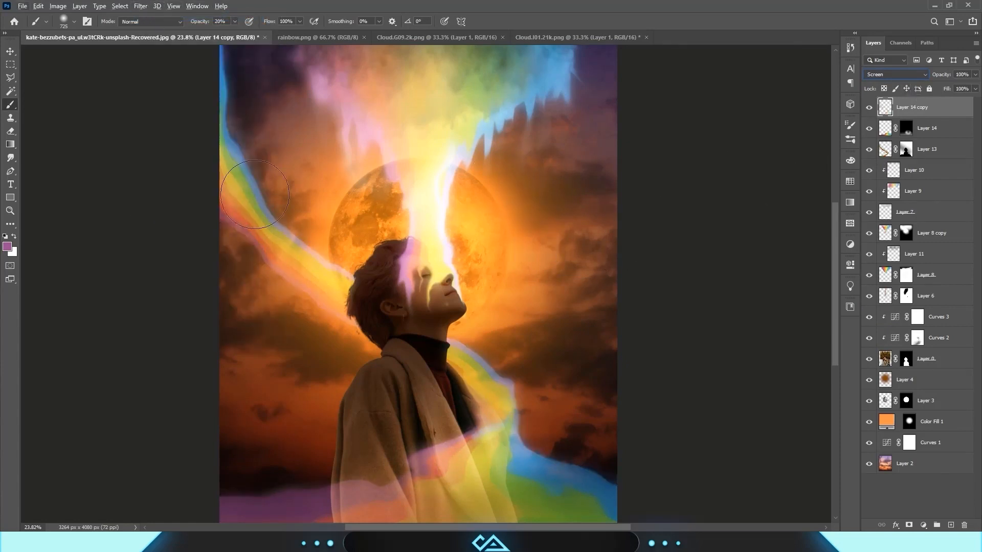
- Duplicate the blurred rainbow layer to strengthen the glow and compare the image with the duplicate hidden and shown
scroll(396, 181, down, 2)
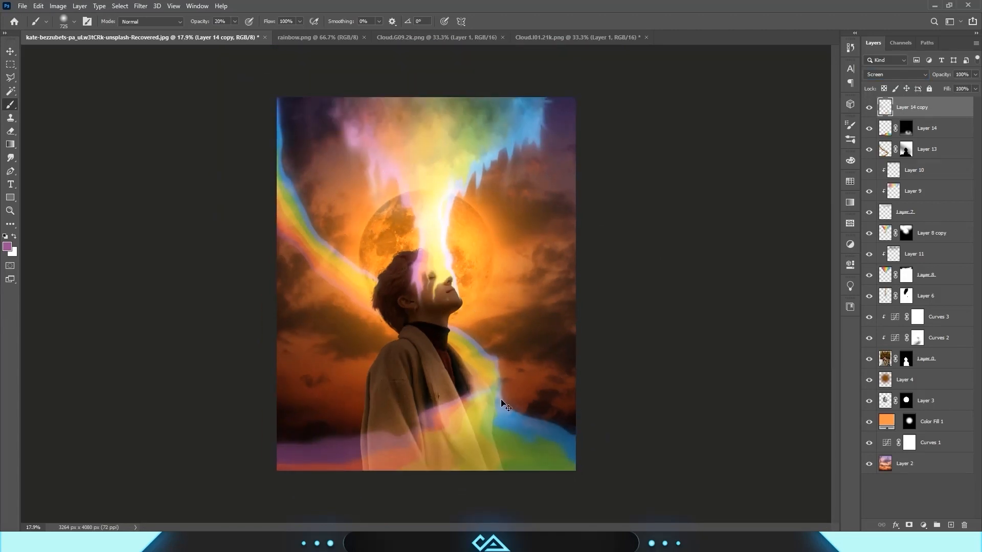
key(ctrl+j)
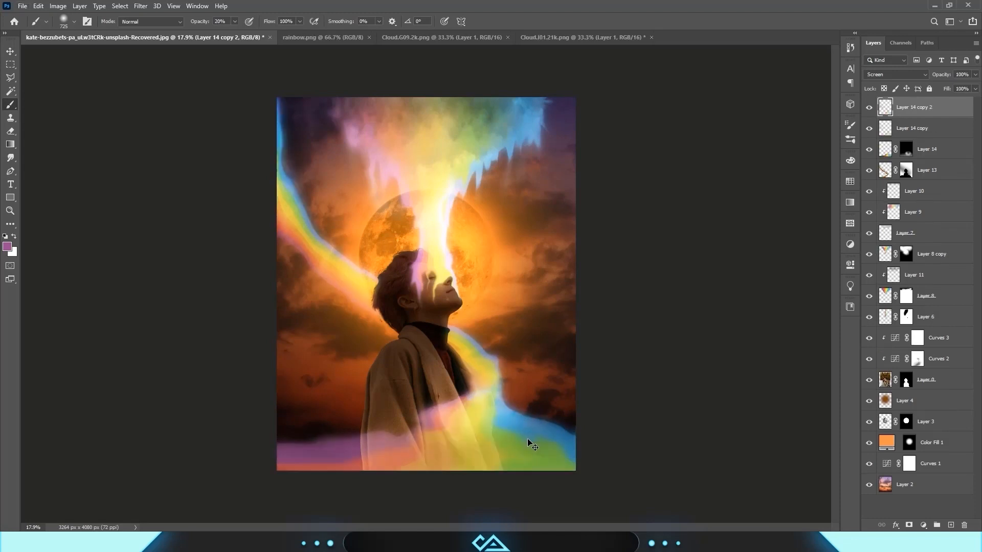
scroll(527, 377, up, 1)
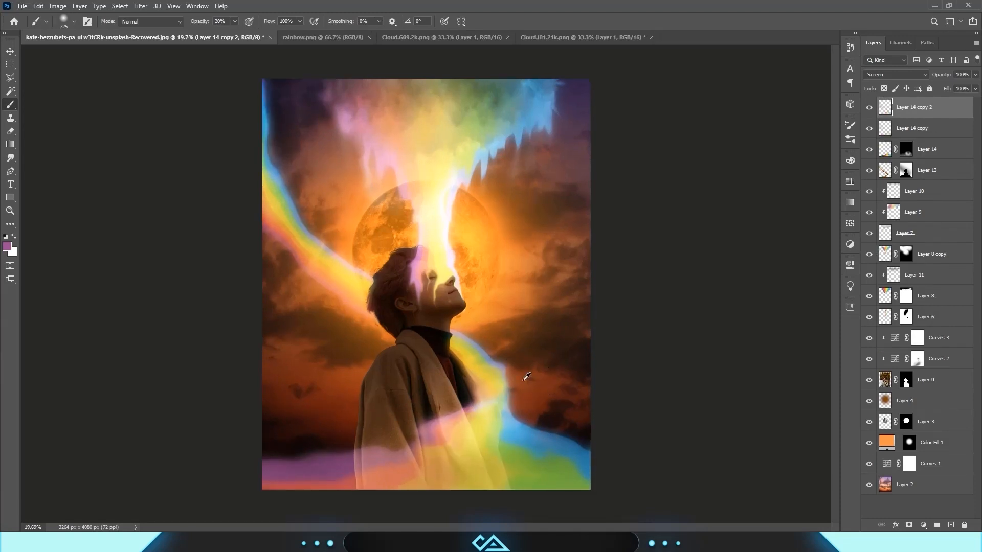
scroll(527, 377, up, 1)
click(870, 109)
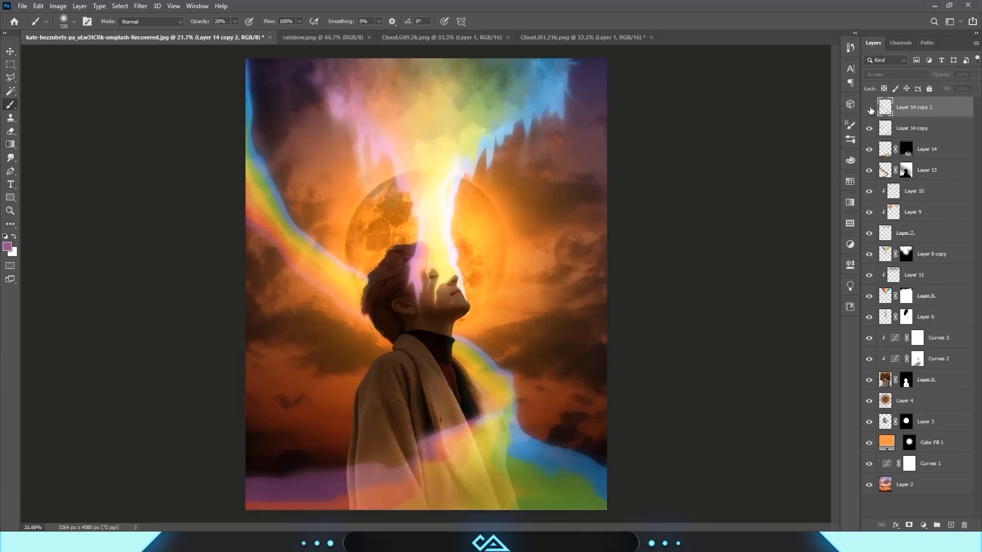
click(870, 109)
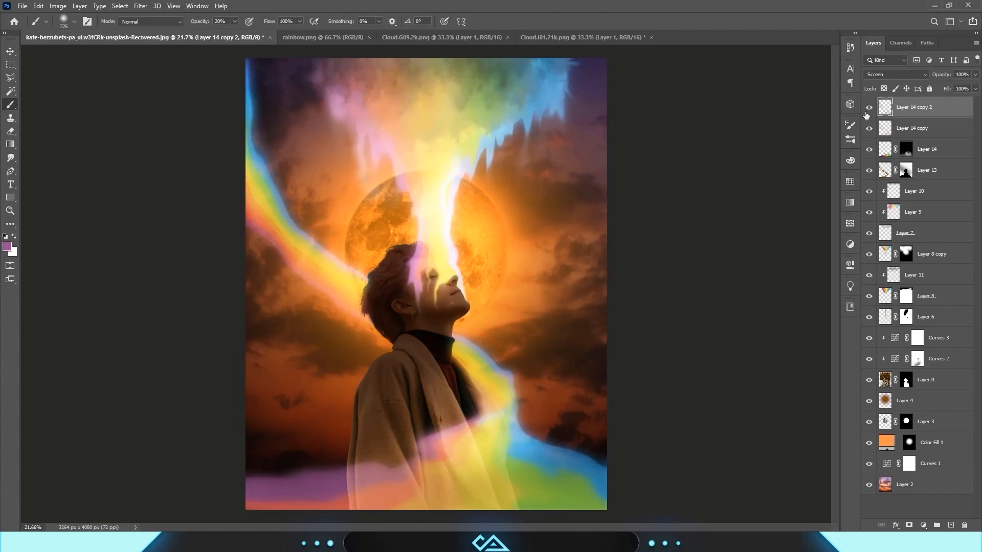
- Duplicate Layer 0, hide the original, and try adjusting the feather of the copy's layer mask
scroll(436, 277, up, 5)
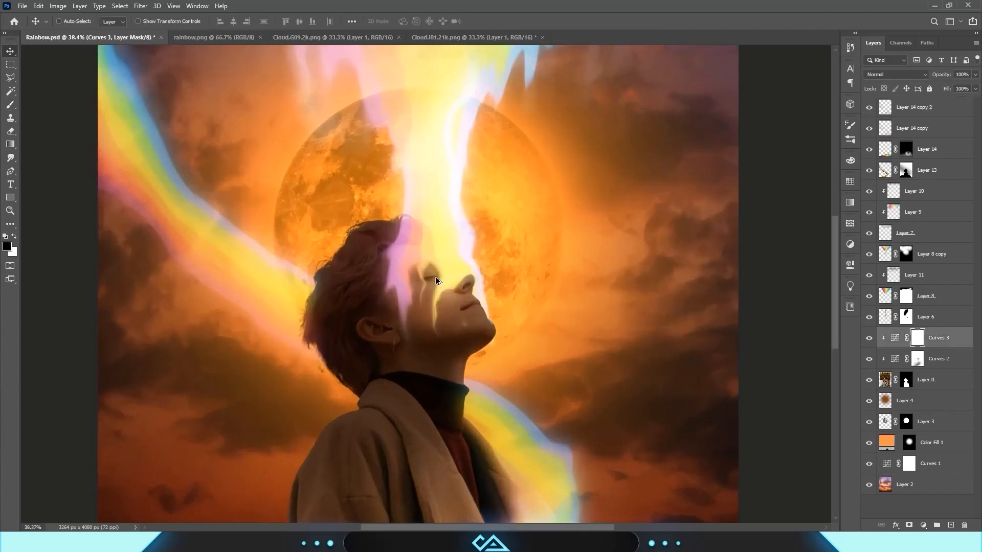
scroll(436, 278, up, 6)
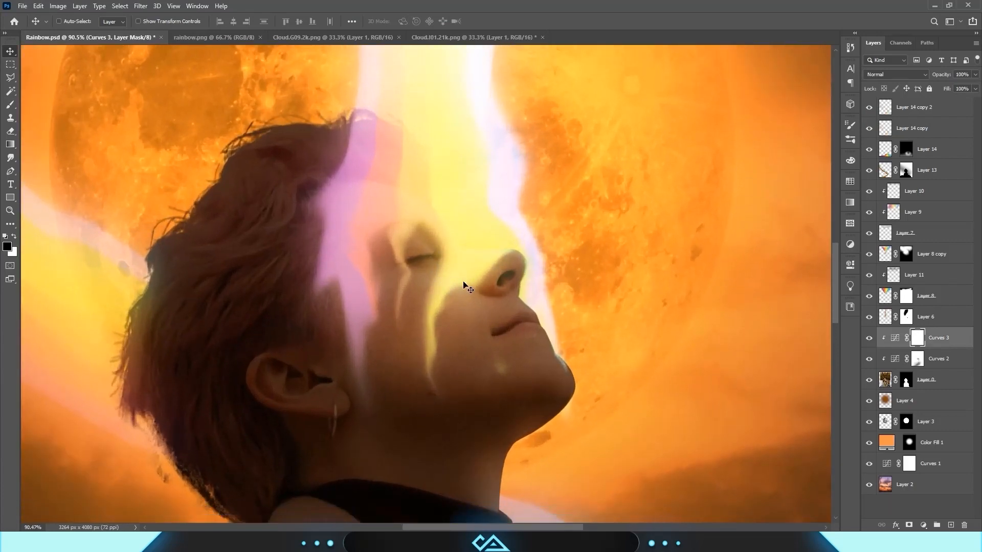
click(916, 381)
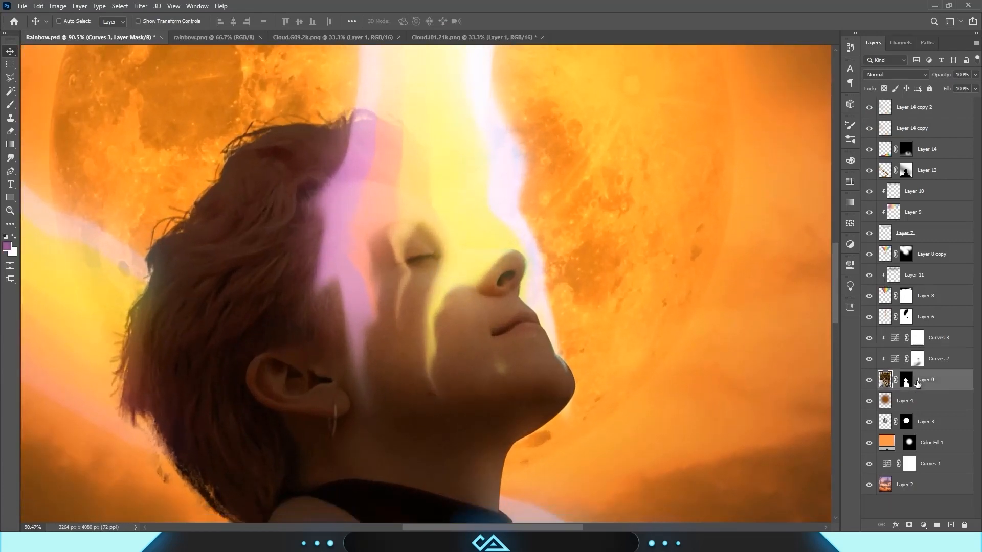
key(ctrl+j)
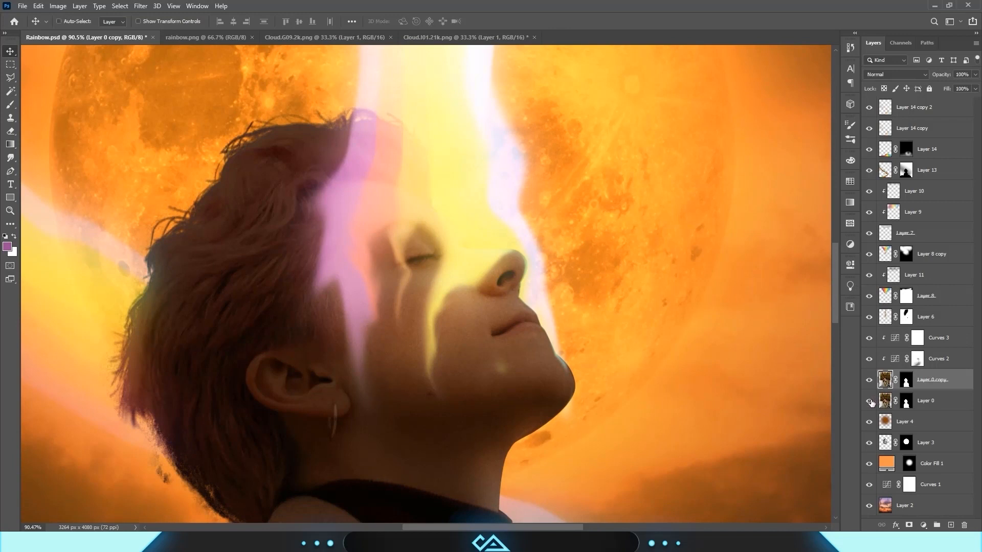
click(869, 402)
double_click(907, 381)
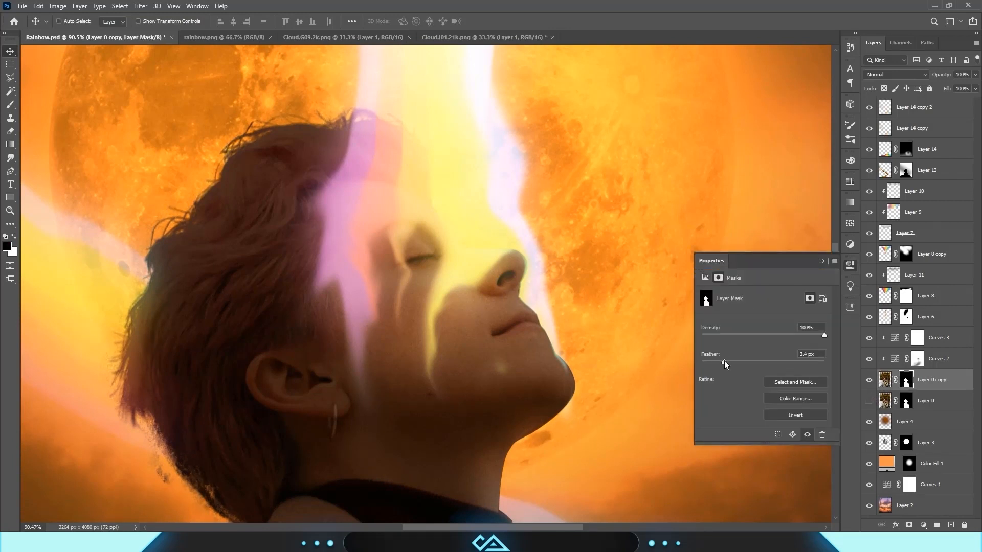
drag(724, 361, 702, 362)
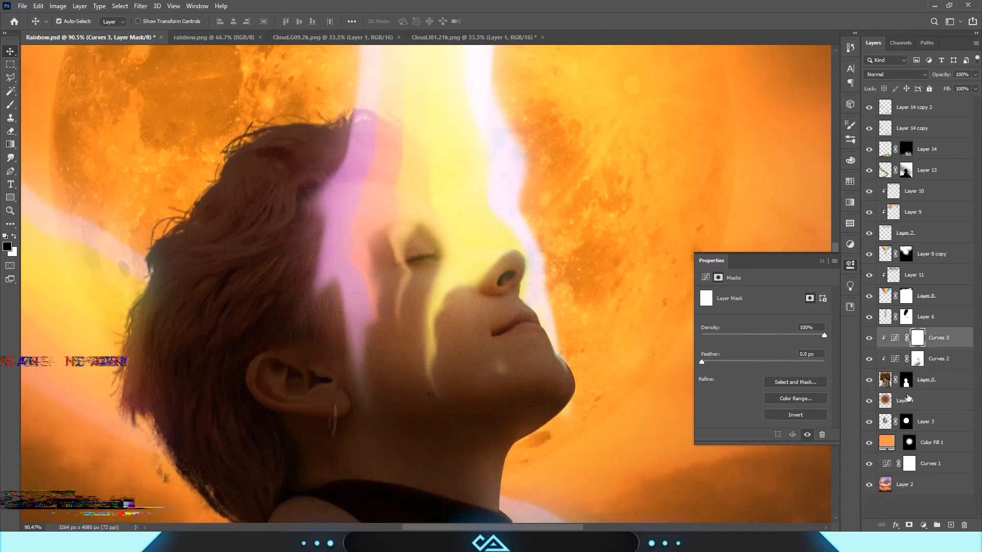
- Feather the layer mask of Layer 0 by about 1.9 px to soften the figure's edges
key(Delete)
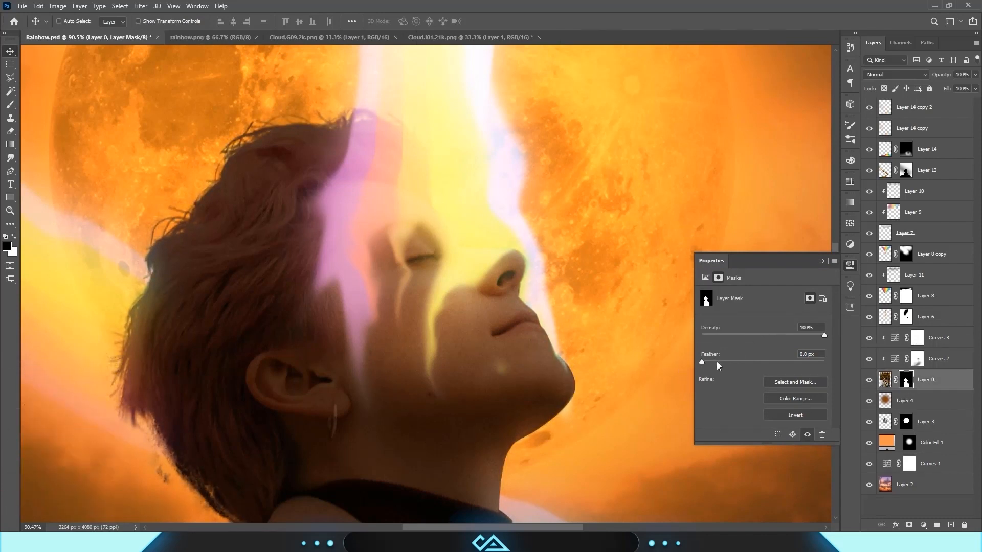
drag(717, 361, 722, 360)
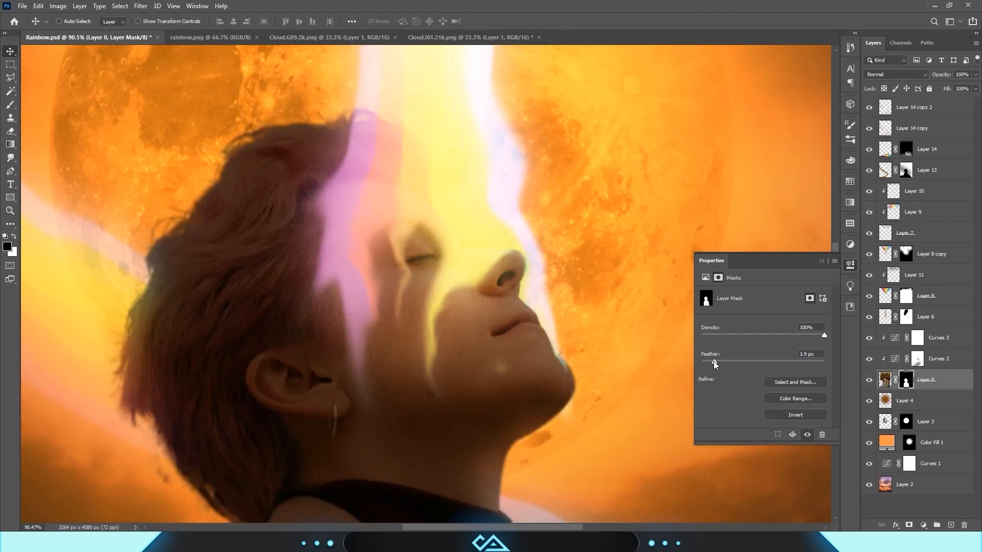
click(823, 261)
- Add a new layer clipped to the figure above Curves 3, set to Soft Light, and get the Brush ready
scroll(612, 226, down, 5)
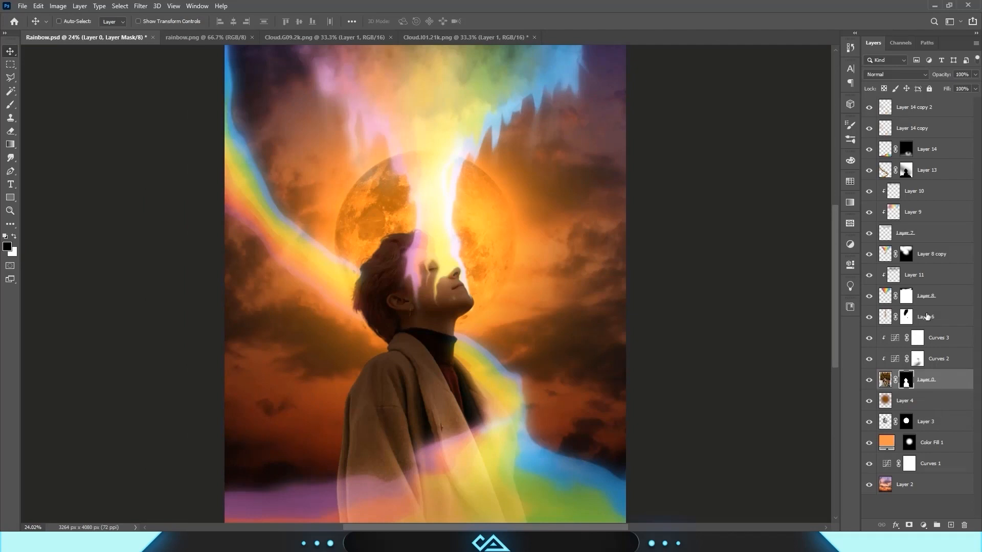
key(ctrl+shift+alt+n)
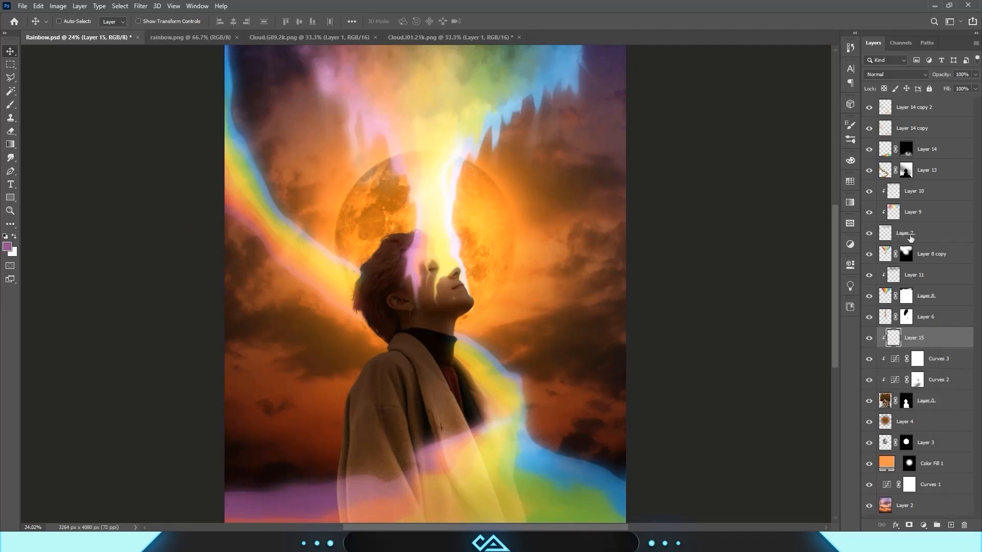
click(875, 77)
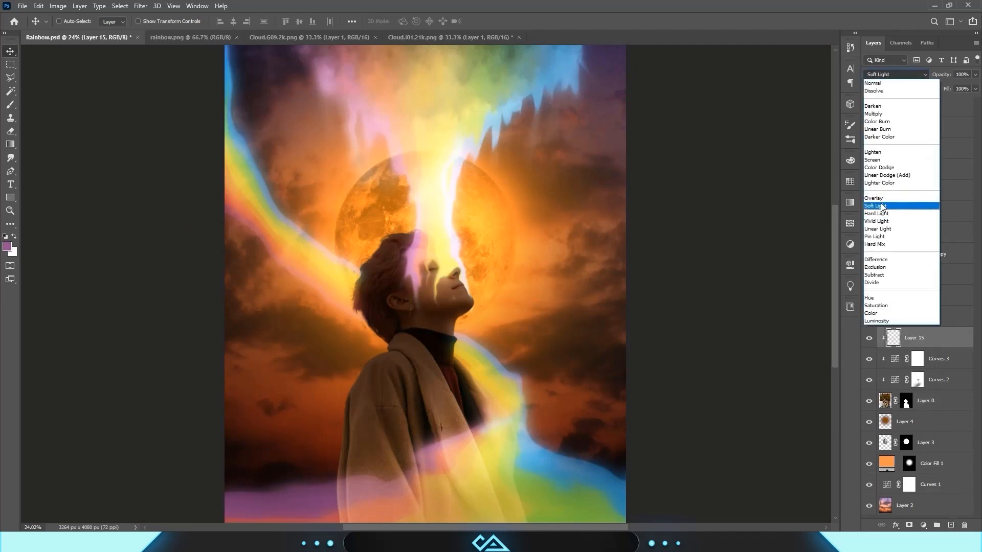
click(881, 206)
click(10, 105)
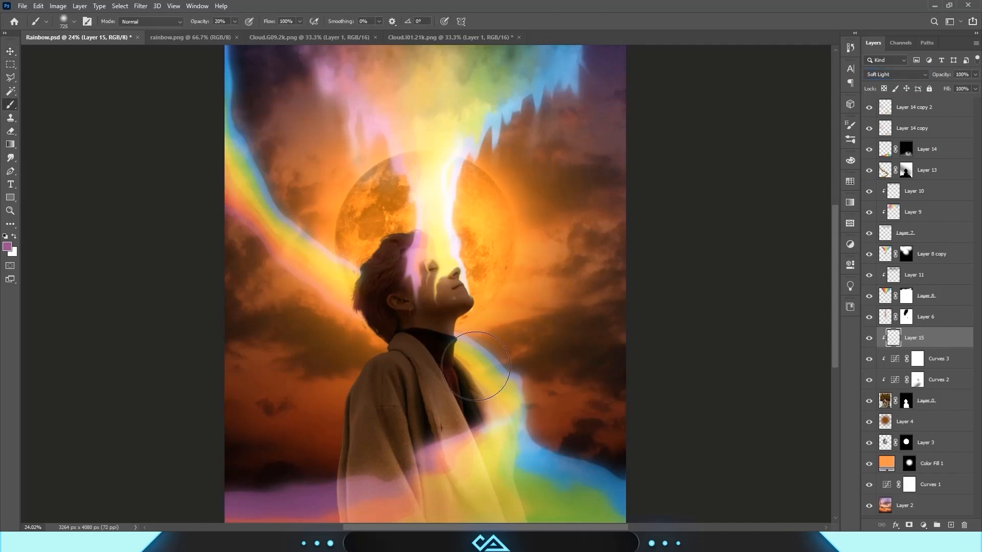
- Paint soft light around the nose and cheek on Layer 15 with sampled yellow and pink at 20% brush opacity
scroll(457, 293, up, 4)
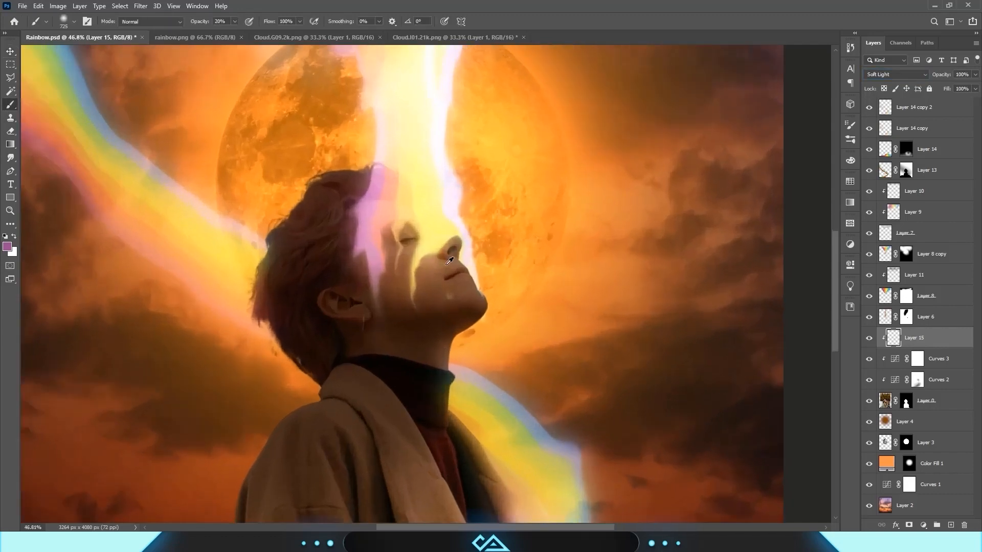
scroll(446, 264, up, 3)
drag(433, 255, 338, 247)
drag(438, 232, 430, 263)
alt+click(423, 234)
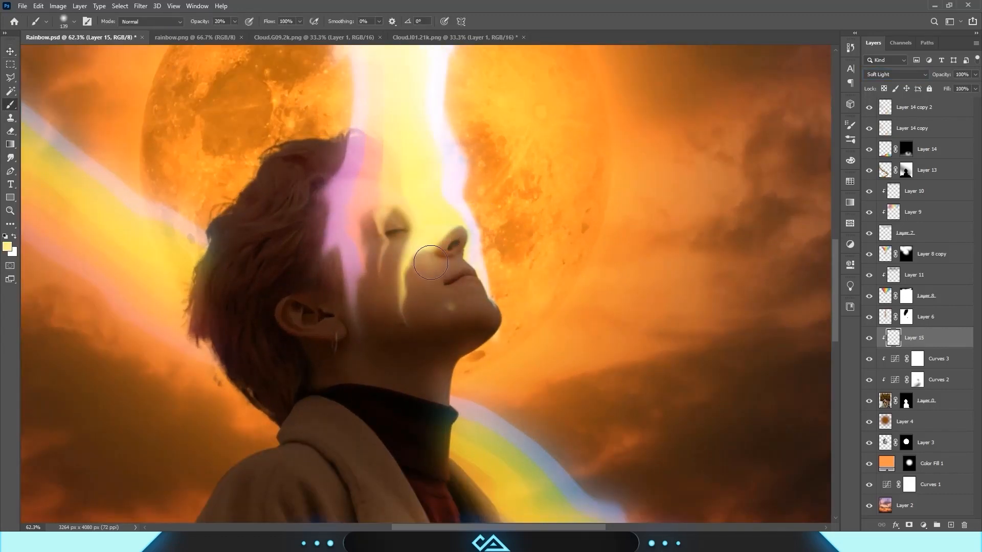
drag(452, 313, 447, 311)
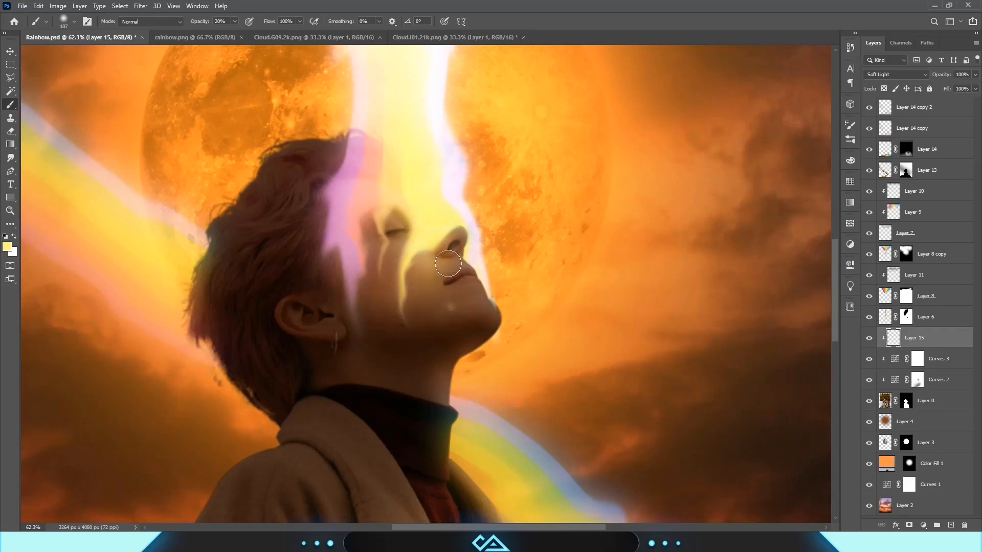
alt+click(481, 268)
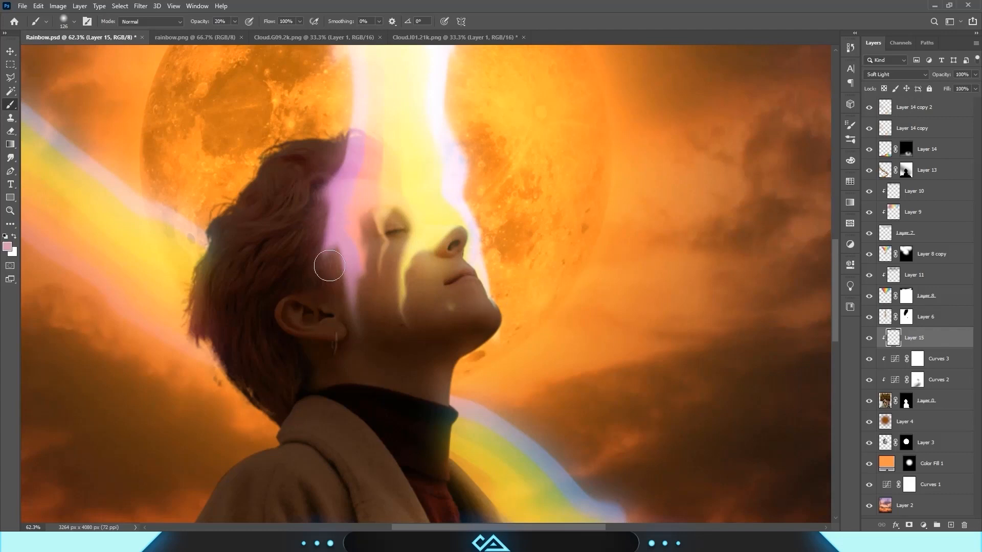
- Paint sampled rainbow pinks over the hair and coat on Layer 15 with a large soft brush at 20% opacity
scroll(330, 266, down, 6)
drag(335, 271, 364, 274)
alt+click(334, 225)
click(322, 209)
drag(450, 453, 426, 266)
alt+click(366, 284)
drag(368, 282, 393, 278)
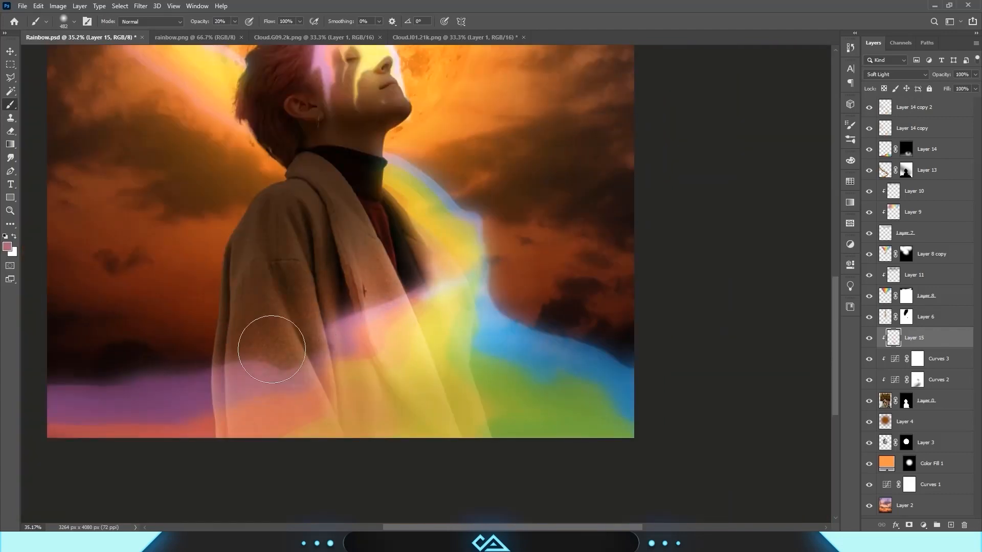
- Choose a vivid magenta as the foreground colour and check Layer 15's Soft Light blending
scroll(272, 350, down, 6)
click(8, 247)
click(792, 332)
click(919, 324)
key(e)
click(895, 75)
click(877, 206)
key(b)
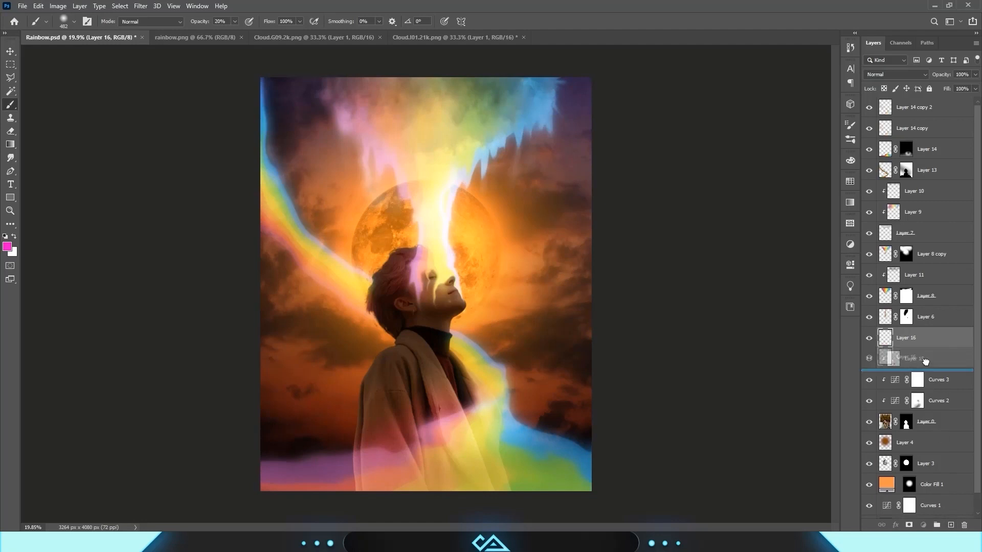
- Add a clipped layer below Layer 15, set it to Linear Dodge (Add), and reduce the brush to about 261 px
ctrl+click(950, 527)
click(895, 74)
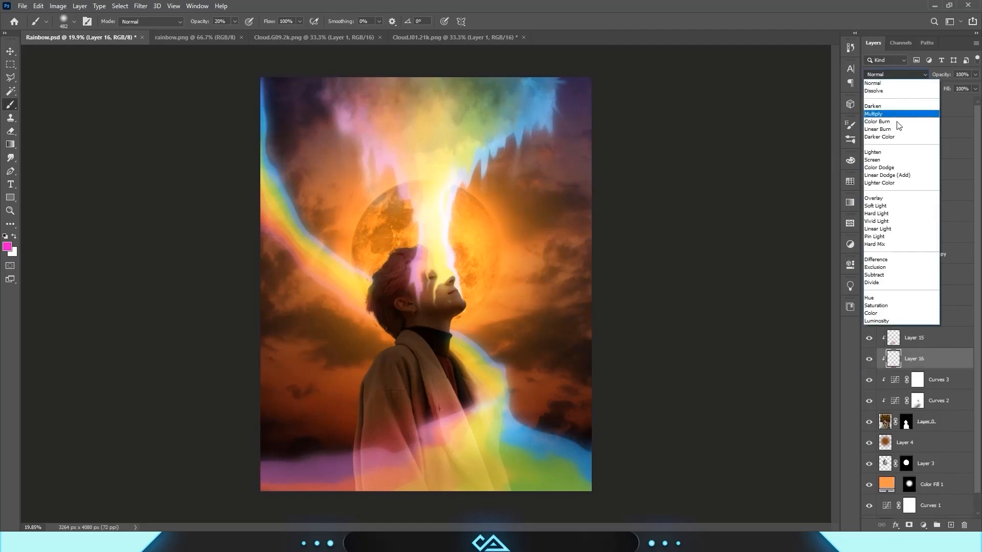
click(892, 178)
alt+drag(416, 384, 402, 384)
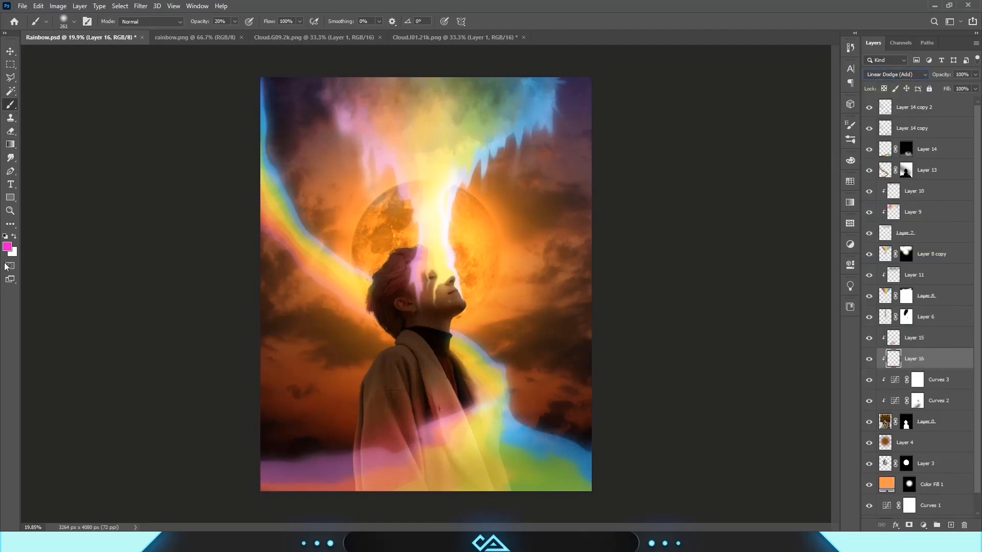
- Change the foreground colour to a deeper magenta
click(10, 247)
drag(765, 367, 901, 366)
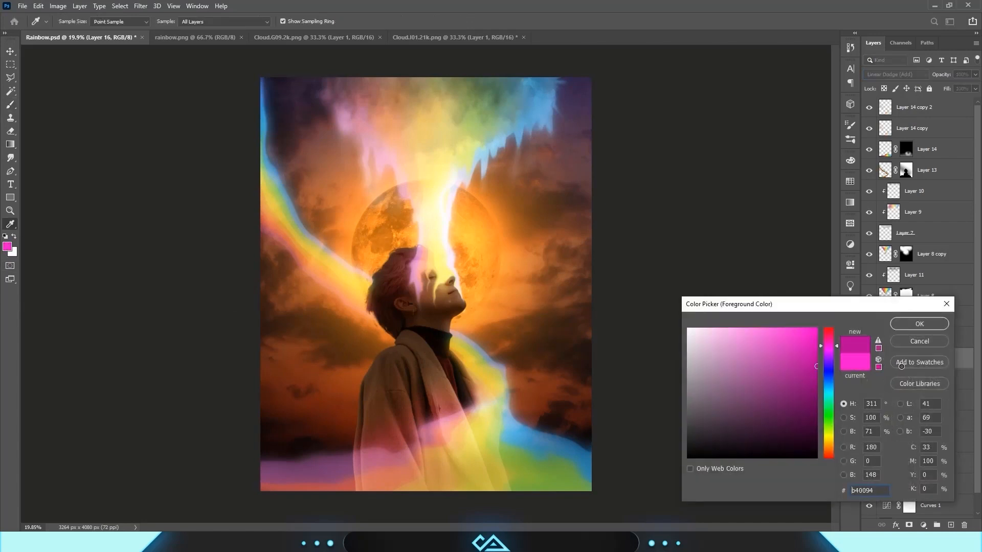
click(920, 331)
- Sample the orange-yellow of the rainbow beside the neck and change the foreground colour to the more saturated #d38c00
scroll(471, 346, up, 6)
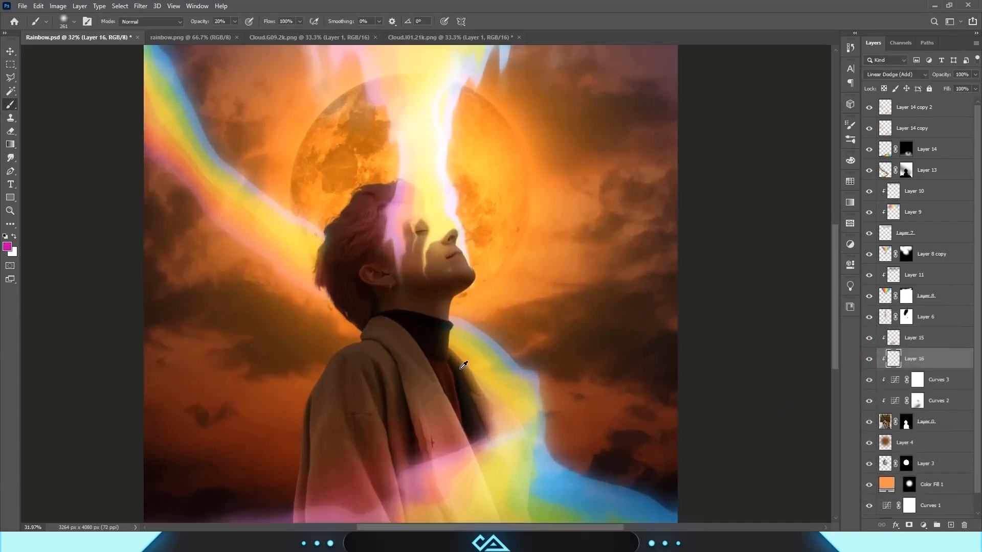
scroll(471, 347, up, 3)
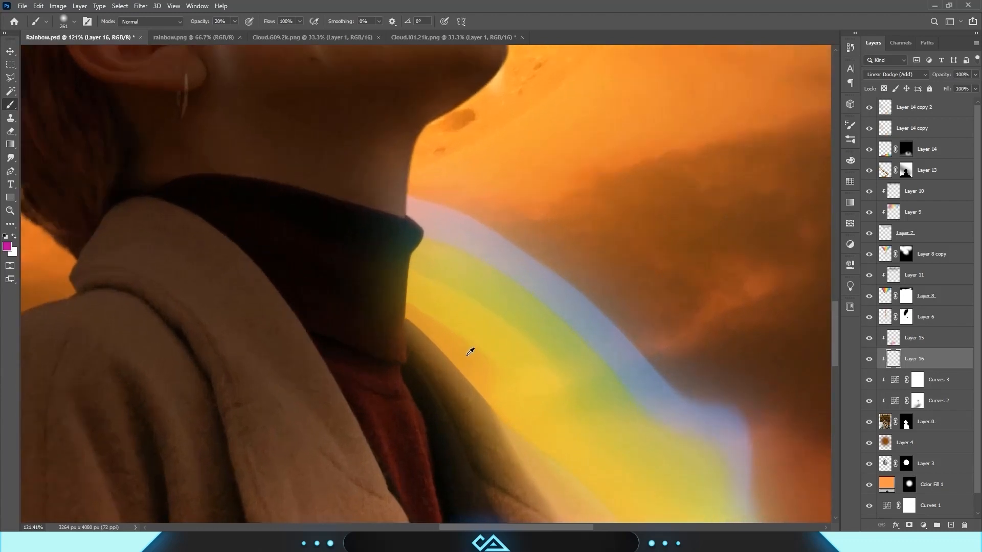
alt+click(472, 347)
click(9, 248)
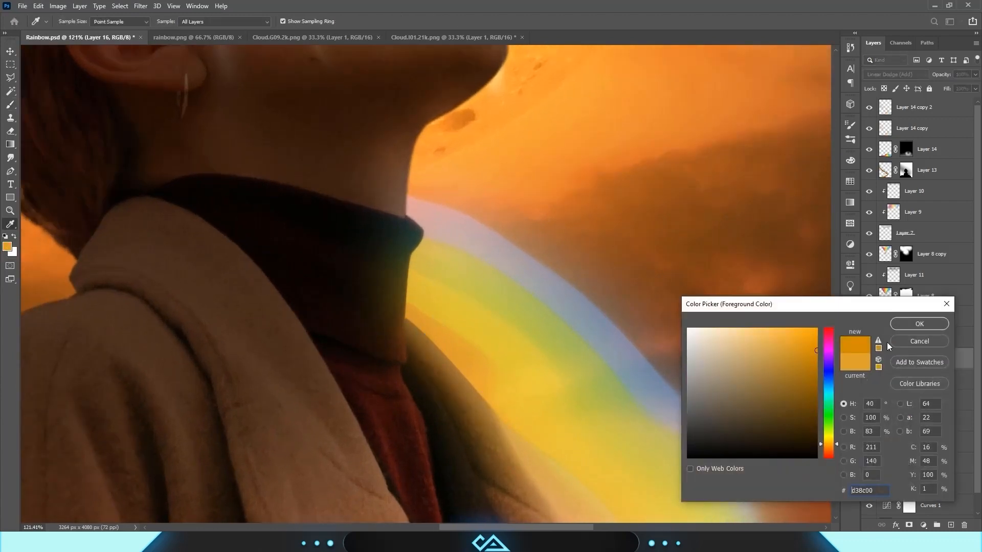
click(931, 323)
- Paint an orange rim light along the turtleneck collar on Layer 16 and smudge it inward at 30% strength
drag(401, 261, 394, 262)
mouse_move(399, 269)
mouse_down()
mouse_move(383, 244)
mouse_move(415, 257)
mouse_move(424, 231)
mouse_move(433, 259)
mouse_move(424, 223)
mouse_move(412, 267)
mouse_move(427, 241)
mouse_move(422, 332)
mouse_move(386, 339)
mouse_up()
key(ctrl+z)
key(r)
drag(412, 238, 344, 204)
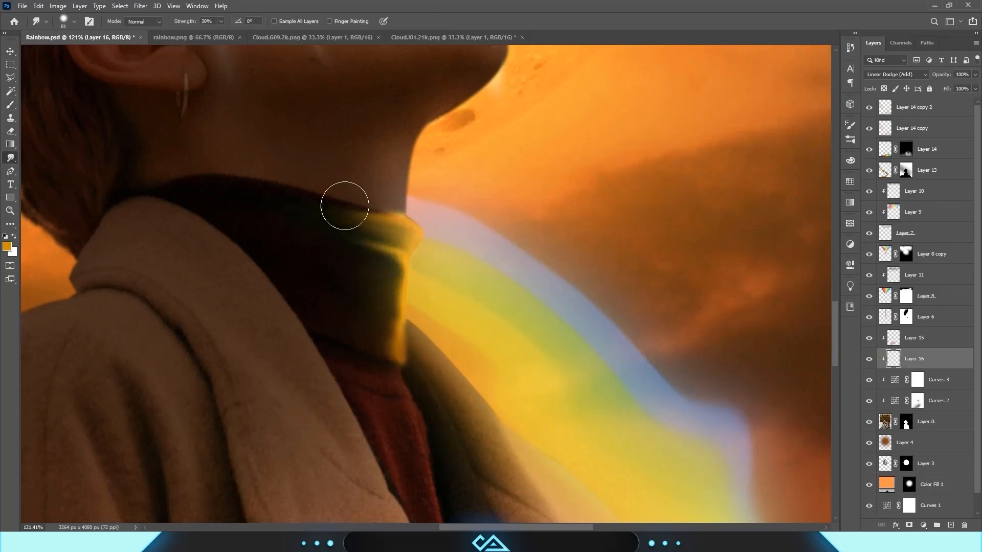
- Choose a vivid blue based on the rainbow's edge and paint a thin stroke at 100% opacity along the neck's edge
key(b)
alt+click(413, 211)
drag(405, 217, 408, 164)
key(ctrl+z)
click(8, 247)
click(931, 324)
click(8, 248)
click(932, 323)
drag(405, 214, 407, 165)
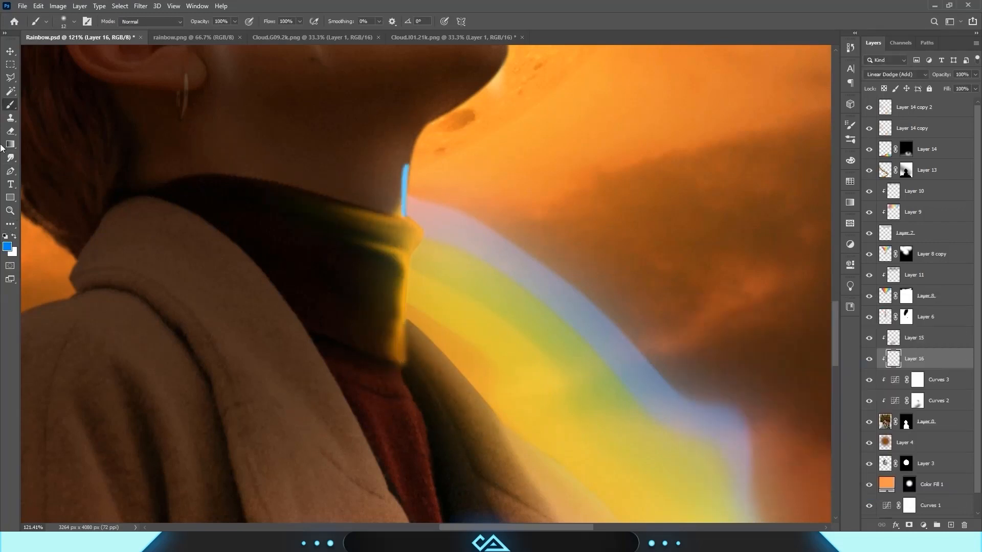
- Smudge the blue rim light along the neck and jaw, and soften it with the Eraser at 20% opacity
key(r)
drag(420, 122, 457, 80)
drag(405, 205, 337, 197)
scroll(555, 152, down, 13)
drag(555, 151, 470, 273)
key(e)
click(895, 74)
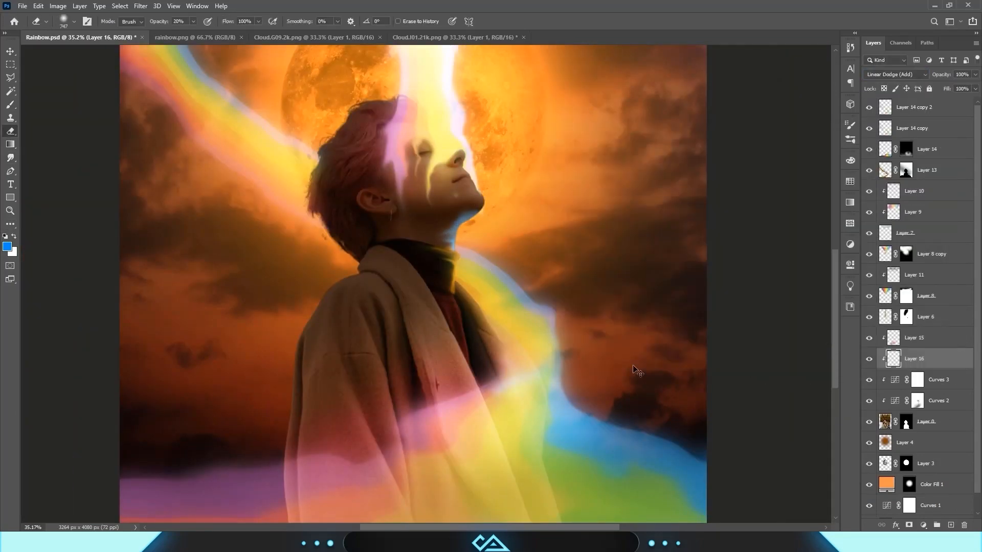
- Add a mask to Layer 16 and paint on it with a soft 20% opacity brush to fade the rim light around the neck and collar
key(b)
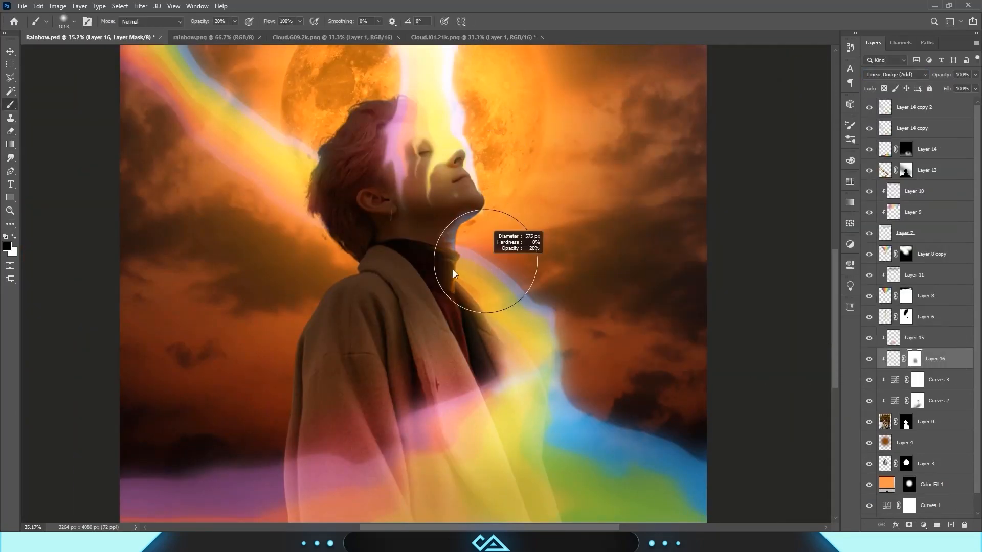
scroll(447, 294, down, 3)
scroll(478, 335, up, 11)
key(x)
drag(458, 344, 456, 289)
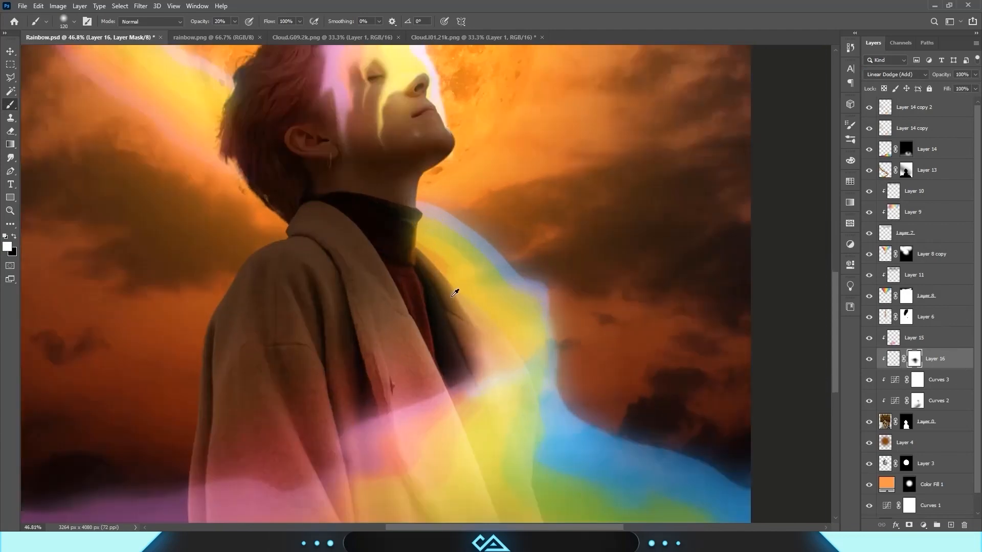
- Sample the rainbow colour beside the turtleneck and paint it at 100% opacity along the coat's inner edge on Layer 15
scroll(456, 290, up, 13)
double_click(907, 173)
drag(702, 362, 718, 362)
click(825, 262)
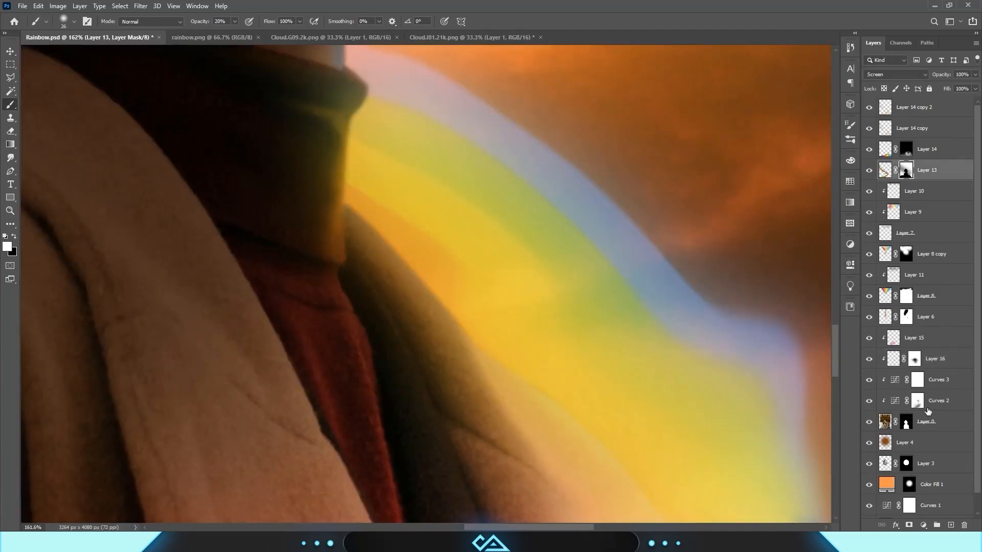
click(916, 339)
key(0)
alt+click(398, 244)
drag(369, 229, 408, 281)
scroll(438, 276, down, 10)
scroll(447, 309, up, 9)
- Paint a sampled pink rim light along the front edge of the coat's lapel on Layer 16 and smudge it inward at 30% strength
alt+click(416, 342)
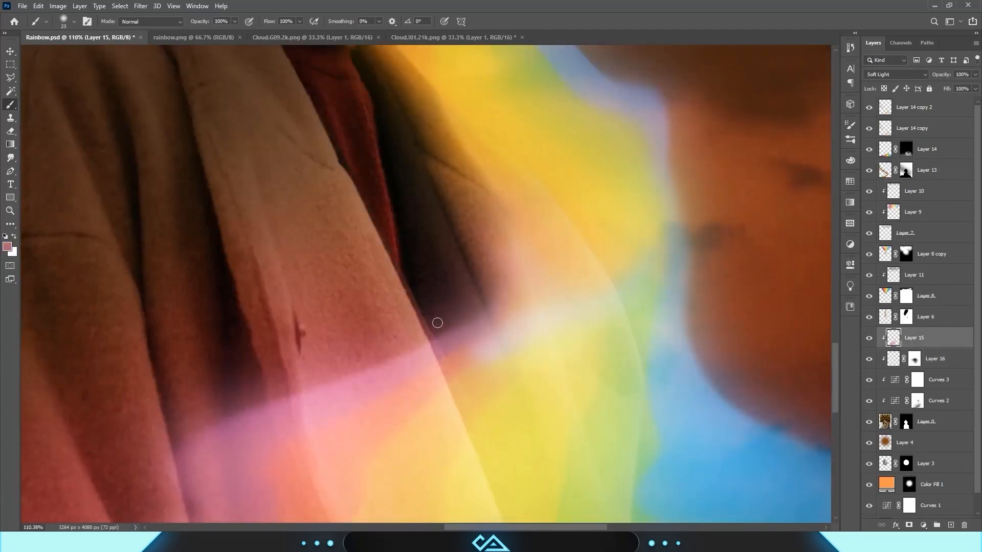
click(935, 359)
drag(431, 353, 375, 251)
key(r)
scroll(389, 225, down, 3)
mouse_move(340, 193)
mouse_down()
mouse_move(327, 264)
mouse_move(418, 359)
mouse_move(378, 289)
mouse_up()
scroll(462, 248, up, 1)
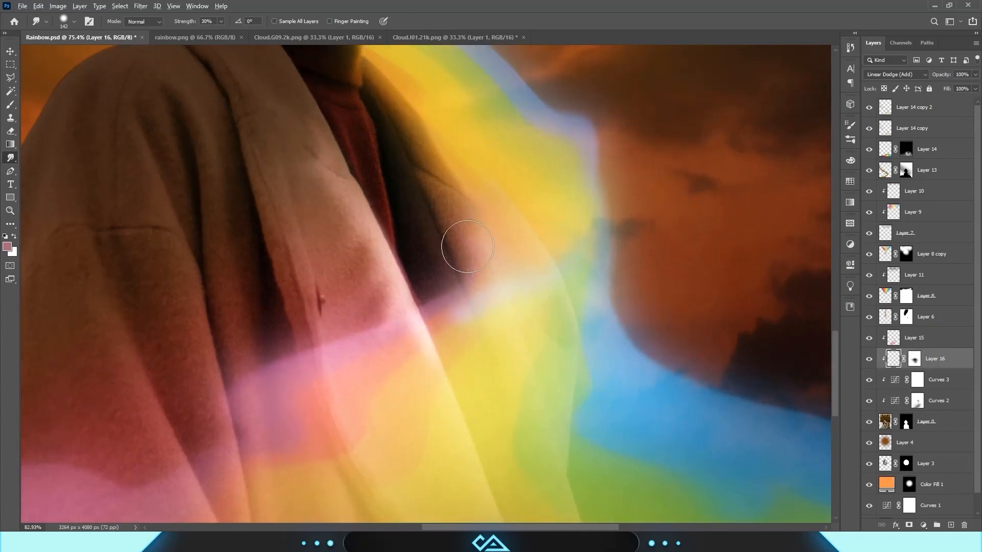
scroll(463, 248, down, 8)
key(e)
- Sample the rainbow's yellow and paint a rim light along the edge of the dark inner coat opening on Layer 16
scroll(468, 381, up, 12)
key(b)
alt+click(460, 327)
mouse_move(425, 330)
mouse_down()
mouse_move(448, 425)
mouse_move(353, 210)
mouse_up()
key(r)
scroll(512, 360, down, 9)
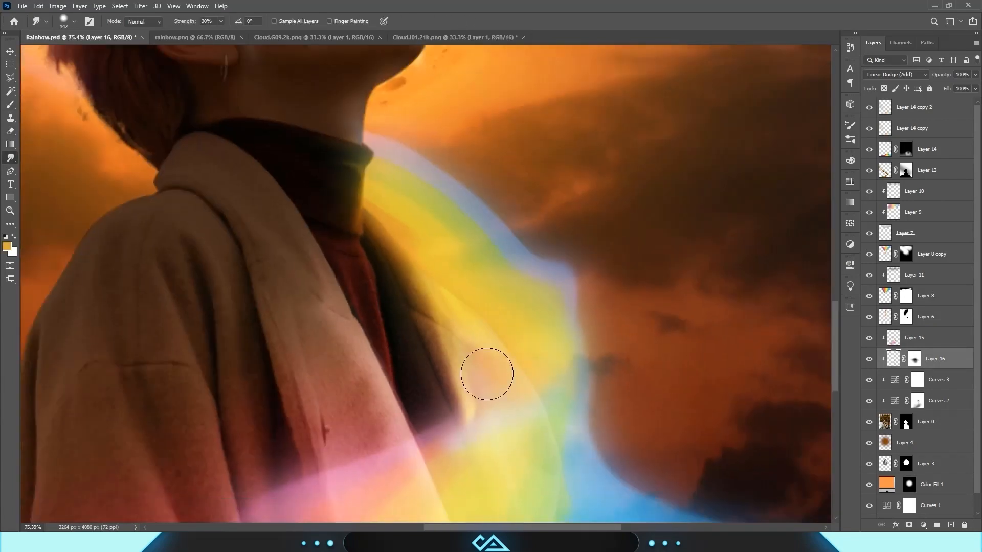
- Blend the yellow rim light into the coat with the Smudge tool at 30% strength and the Eraser
key(e)
scroll(511, 307, up, 3)
key(b)
alt+click(543, 312)
key(r)
mouse_move(515, 217)
mouse_down()
mouse_move(534, 335)
mouse_move(469, 184)
mouse_up()
key(e)
scroll(492, 219, down, 10)
- Paint thin pink highlight strokes along the sleeve edge and the lower folds of the coat on Layer 16
key(b)
scroll(390, 391, up, 2)
drag(391, 394, 436, 333)
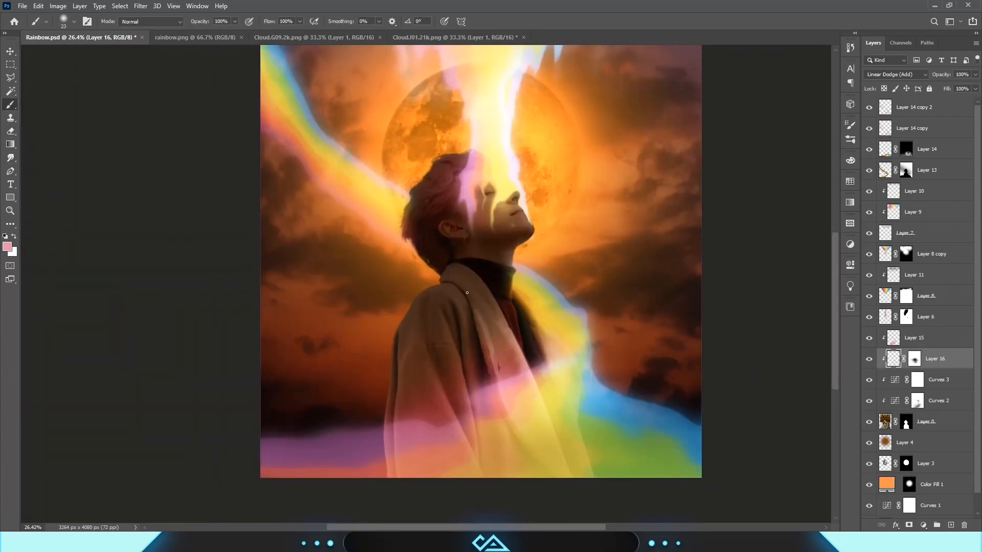
drag(385, 373, 388, 428)
drag(437, 335, 456, 393)
drag(461, 314, 482, 426)
drag(394, 340, 399, 410)
- Smudge the pink highlight strokes into the coat's folds at 30% strength
click(11, 158)
mouse_move(455, 390)
mouse_down()
mouse_move(423, 355)
mouse_move(413, 296)
mouse_up()
scroll(448, 385, up, 8)
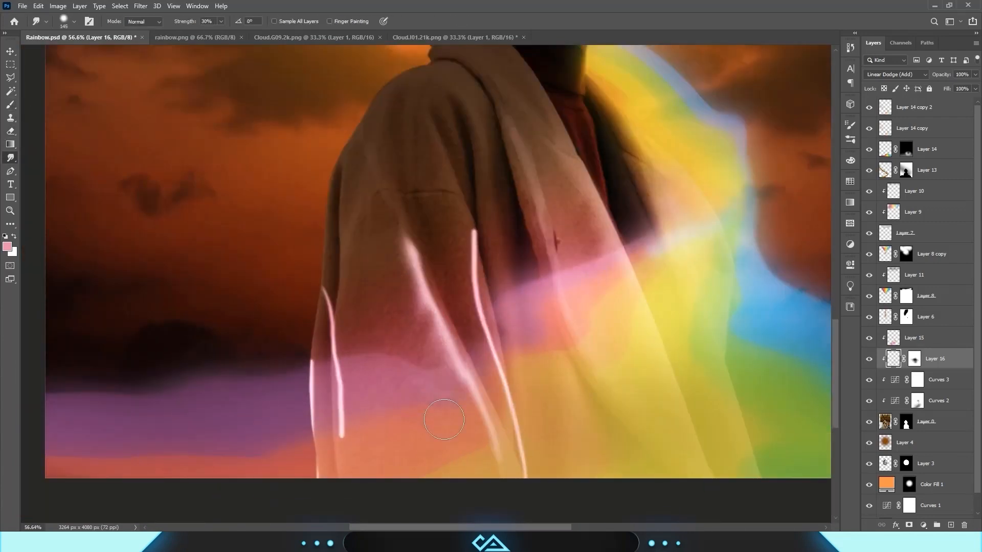
drag(468, 406, 447, 340)
drag(435, 307, 409, 240)
drag(475, 245, 440, 224)
drag(478, 302, 455, 230)
mouse_move(498, 358)
mouse_down()
mouse_move(473, 286)
mouse_move(491, 267)
mouse_up()
mouse_move(484, 312)
mouse_down()
mouse_move(473, 256)
mouse_move(484, 271)
mouse_up()
scroll(466, 171, down, 7)
drag(466, 172, 529, 349)
drag(456, 374, 452, 312)
mouse_move(449, 455)
mouse_down()
mouse_move(456, 376)
mouse_move(433, 395)
mouse_up()
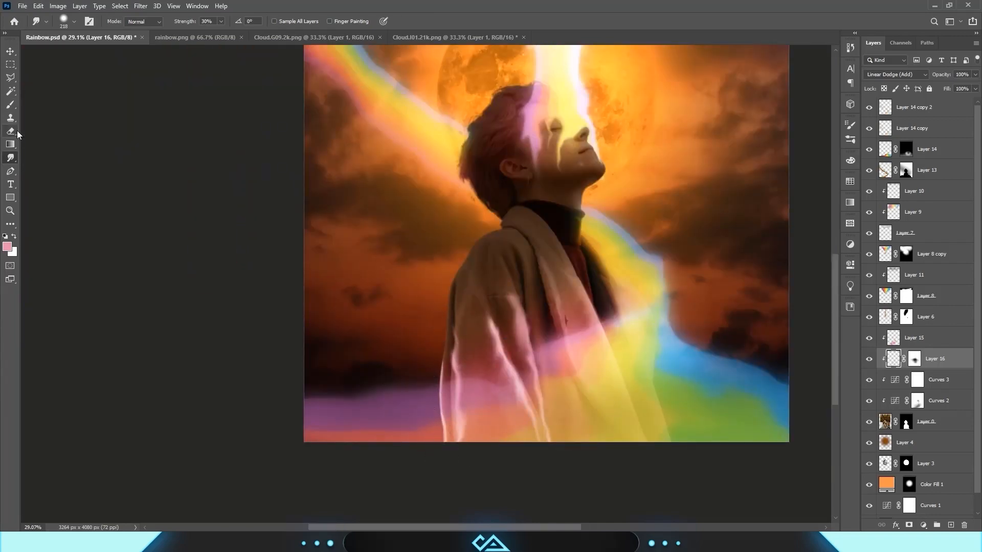
- Soften the smudged pink highlights on the coat folds with the Eraser at 20% opacity
click(10, 131)
drag(511, 332, 534, 425)
scroll(404, 428, down, 3)
key(b)
scroll(461, 287, up, 8)
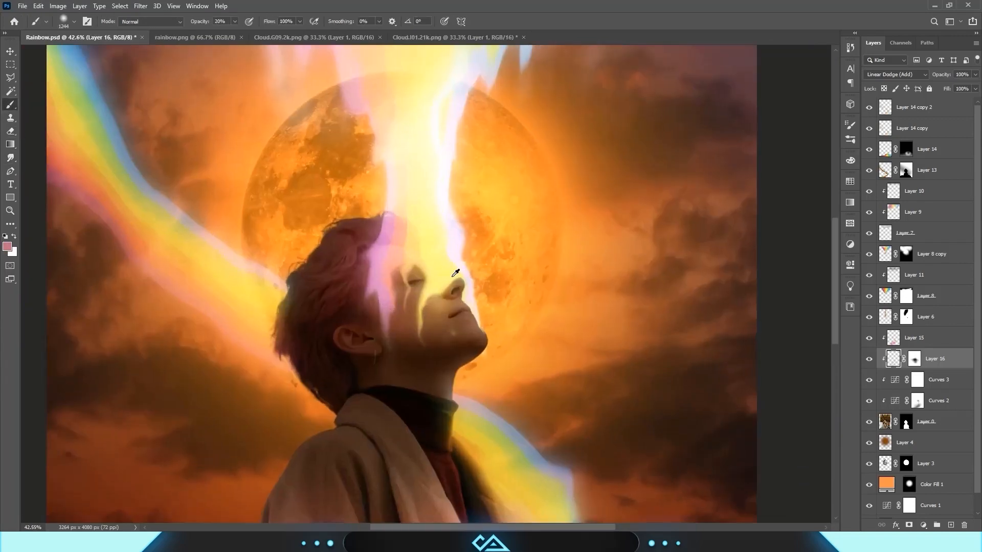
alt+click(470, 287)
scroll(470, 287, down, 10)
scroll(539, 293, up, 7)
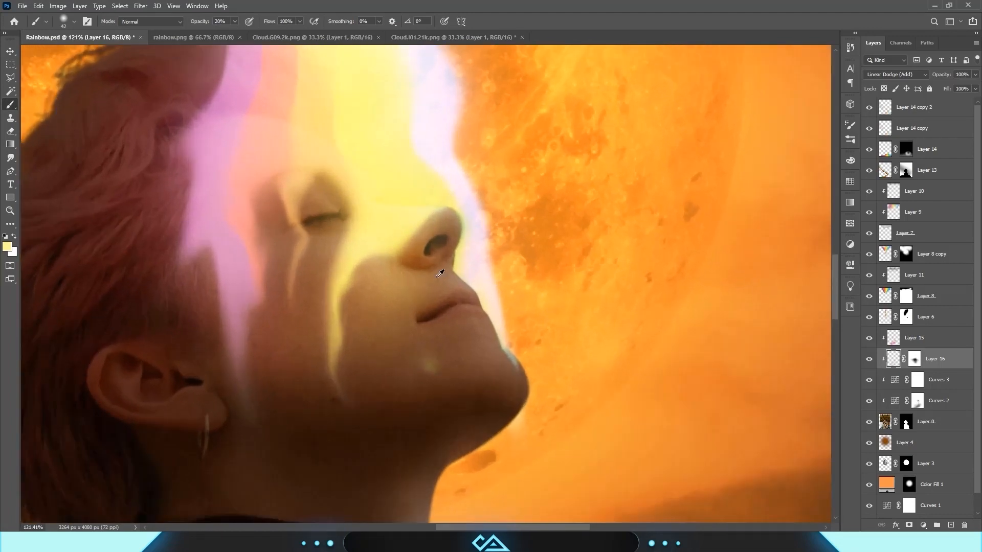
scroll(463, 264, down, 2)
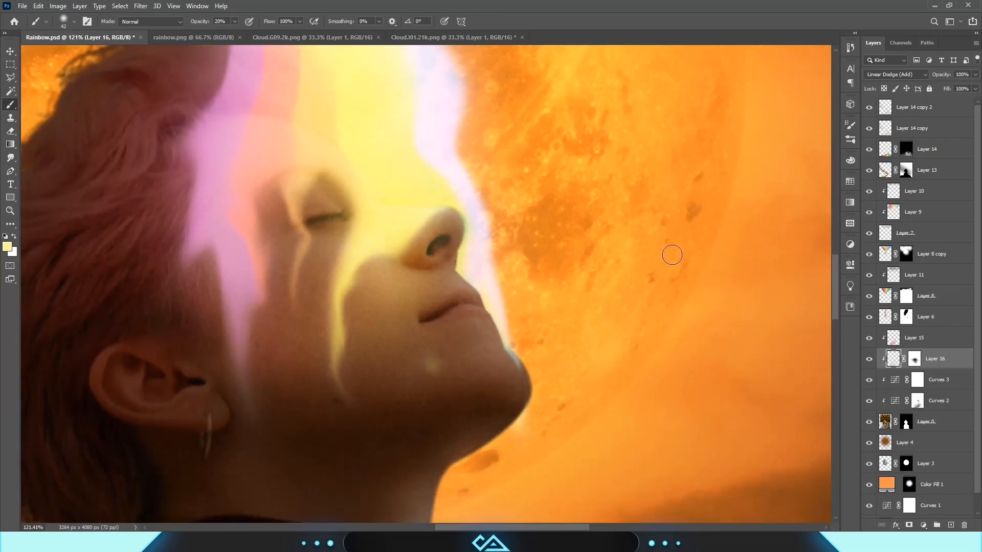
- Add a new clipped layer between Layer 16 and Curves 3 and set its blend mode to Overlay
click(937, 340)
ctrl+click(951, 526)
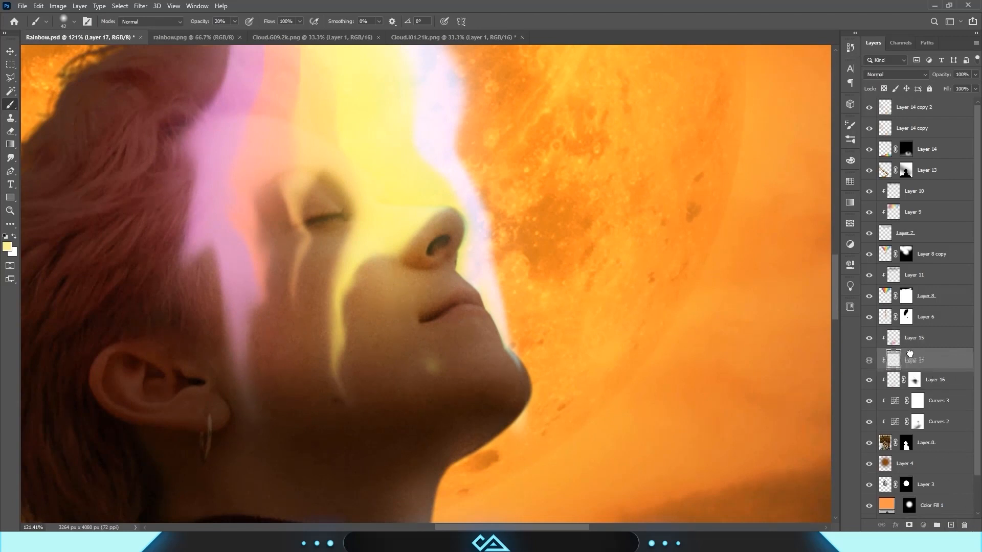
drag(915, 359, 915, 390)
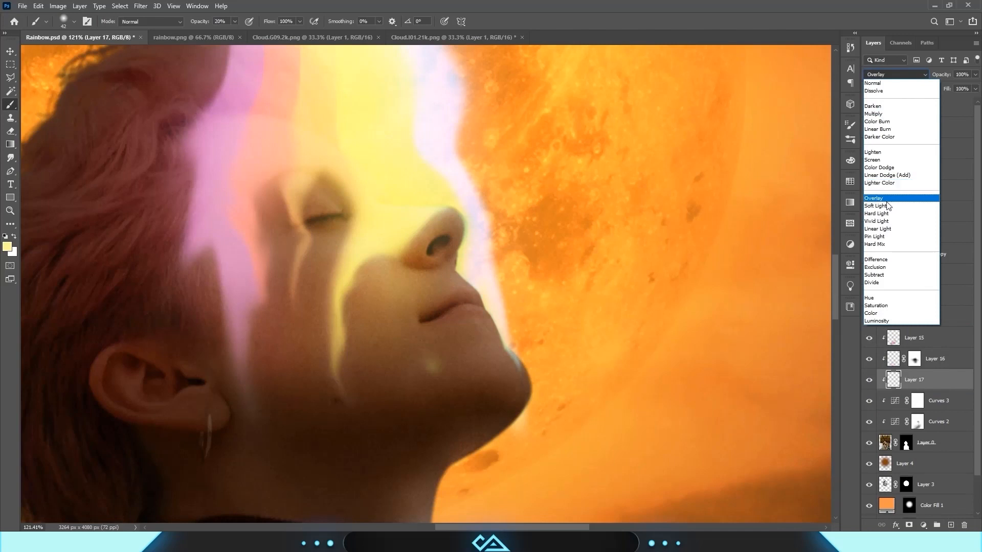
click(893, 199)
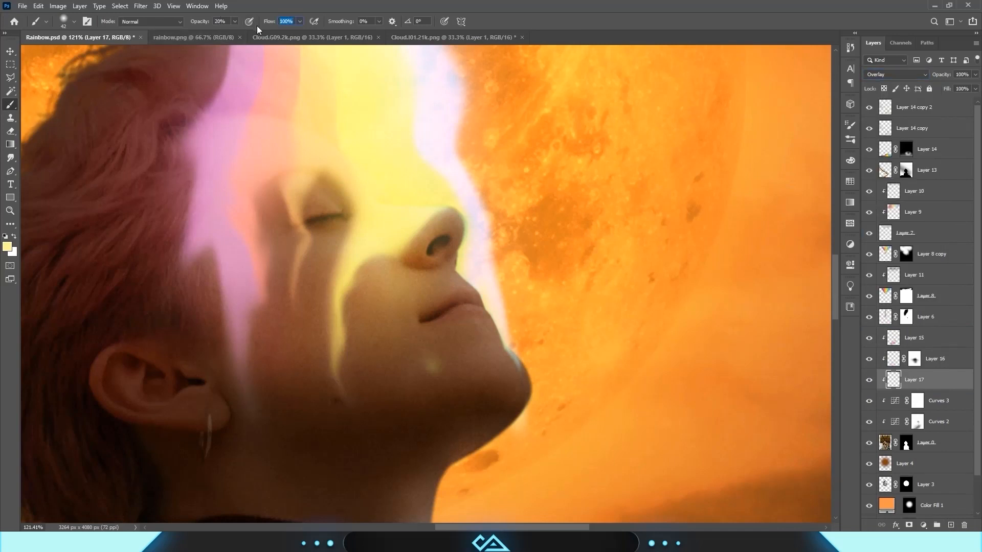
- Burn the shadows around the nose and lips on Layer 17 with a small black brush at 20% opacity and 20% flow
scroll(424, 269, up, 2)
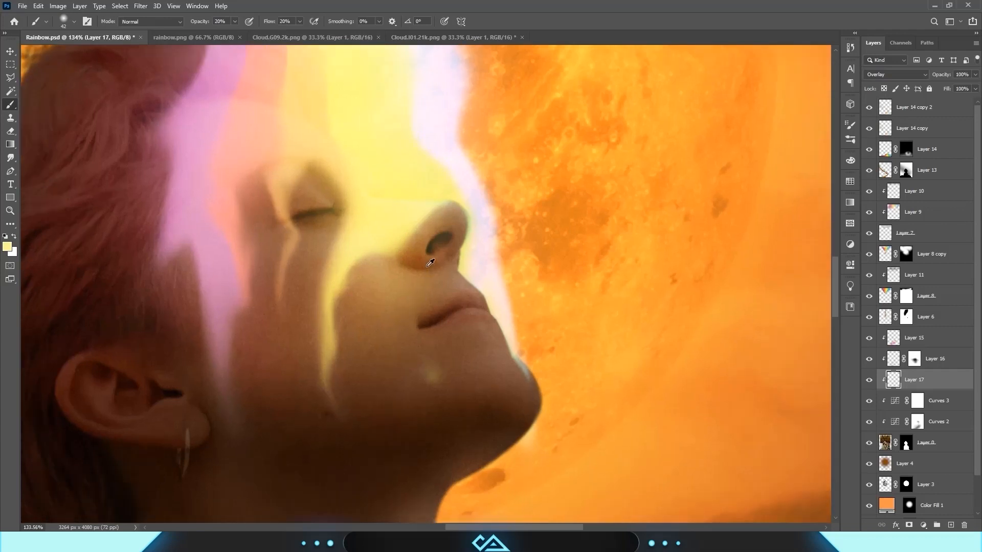
key(d)
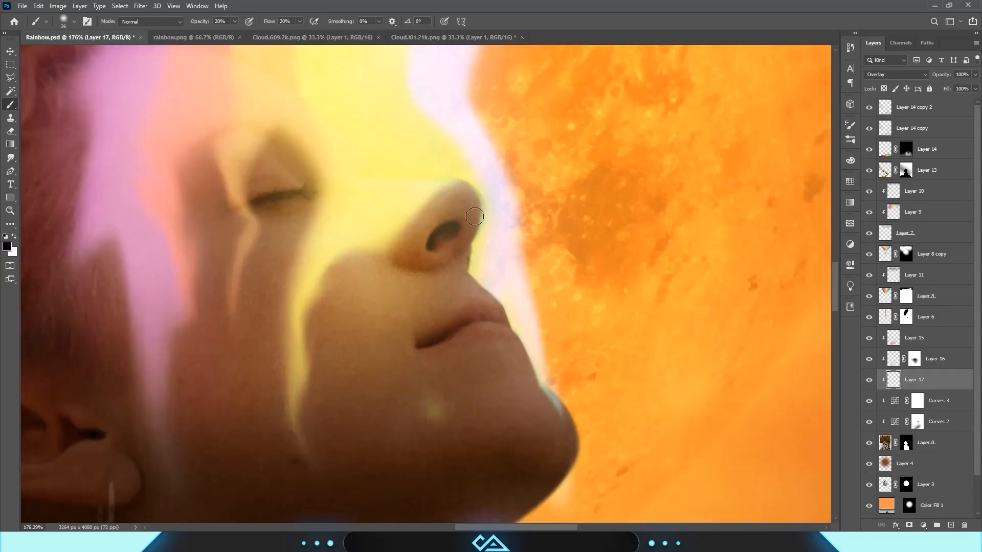
scroll(451, 176, down, 5)
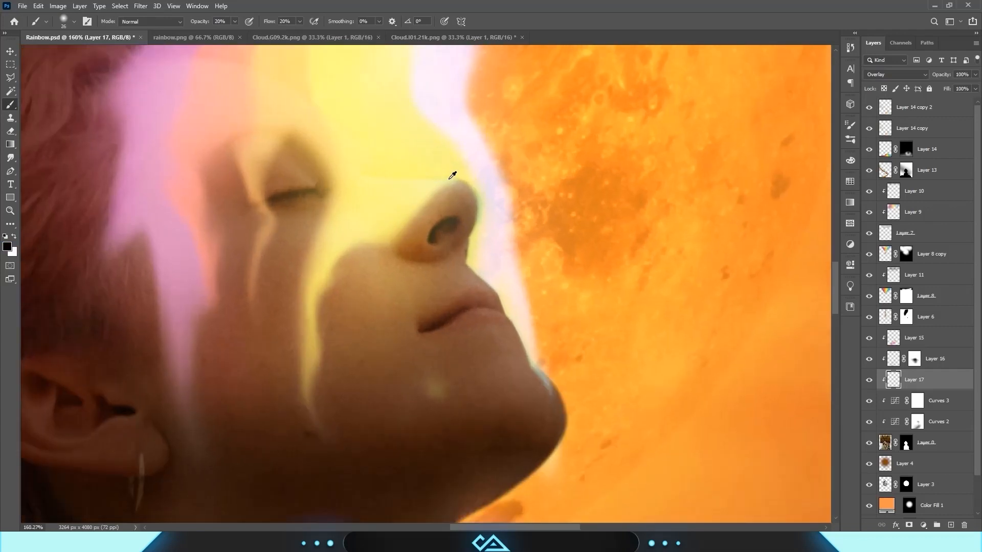
drag(468, 212, 574, 244)
drag(563, 306, 530, 309)
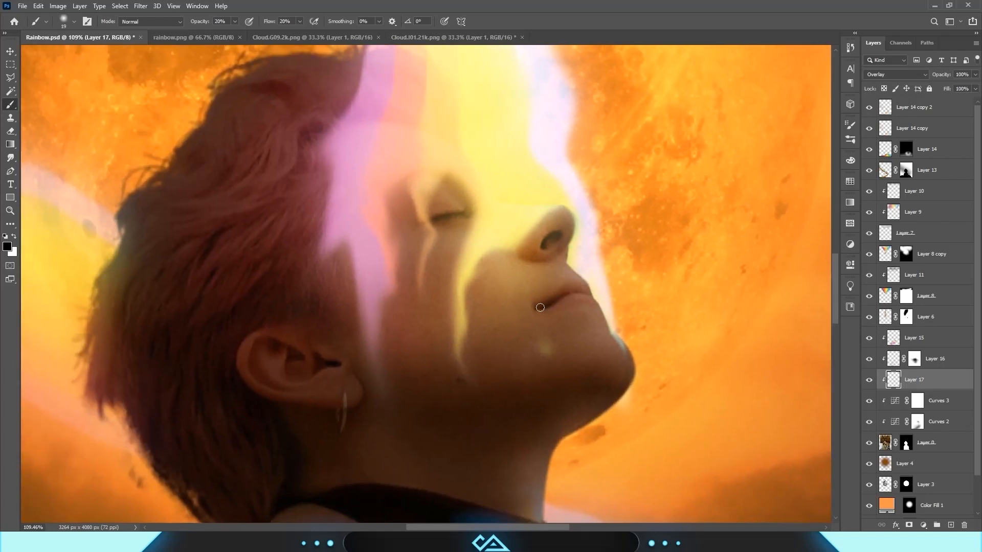
- Dodge the highlights of the ear and earring on Layer 17 with a small white brush
scroll(574, 312, down, 3)
key(x)
drag(331, 353, 332, 353)
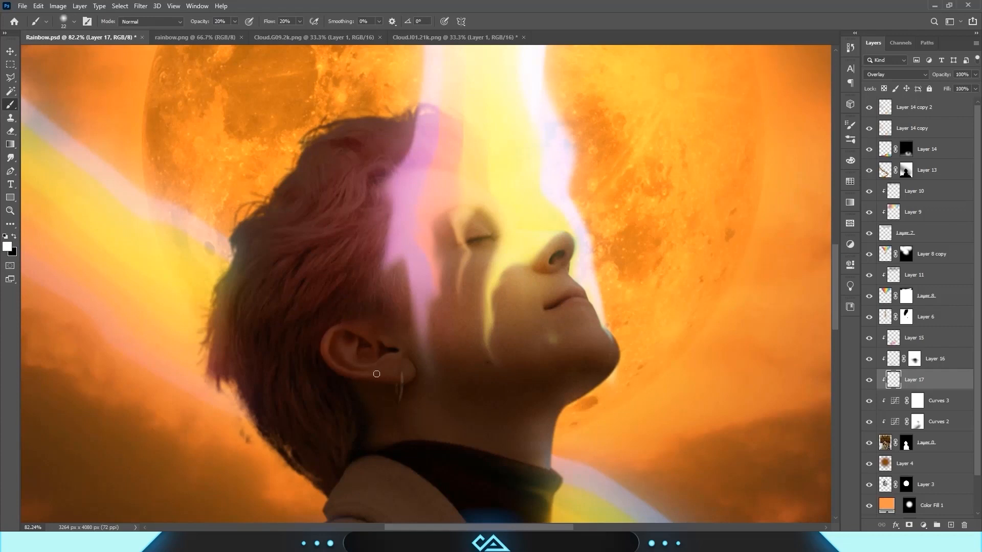
drag(403, 382, 402, 401)
scroll(482, 204, down, 5)
- Dodge and burn the coat's folds on Layer 17, and compare the image with and without the layer
key(x)
scroll(467, 344, down, 3)
mouse_move(440, 345)
mouse_down()
mouse_move(467, 344)
mouse_move(409, 132)
mouse_up()
key(ctrl+0)
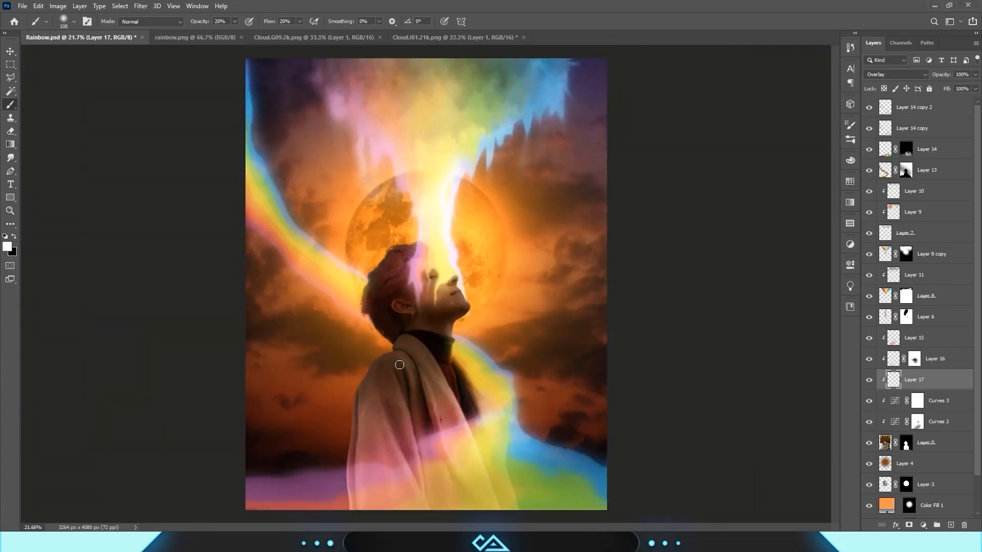
scroll(426, 364, up, 1)
scroll(427, 364, down, 2)
key(x)
click(869, 380)
click(869, 380)
- Dodge and burn the hair strands on Layer 17 with a small brush, alternating white and black
scroll(399, 284, up, 16)
drag(417, 243, 392, 243)
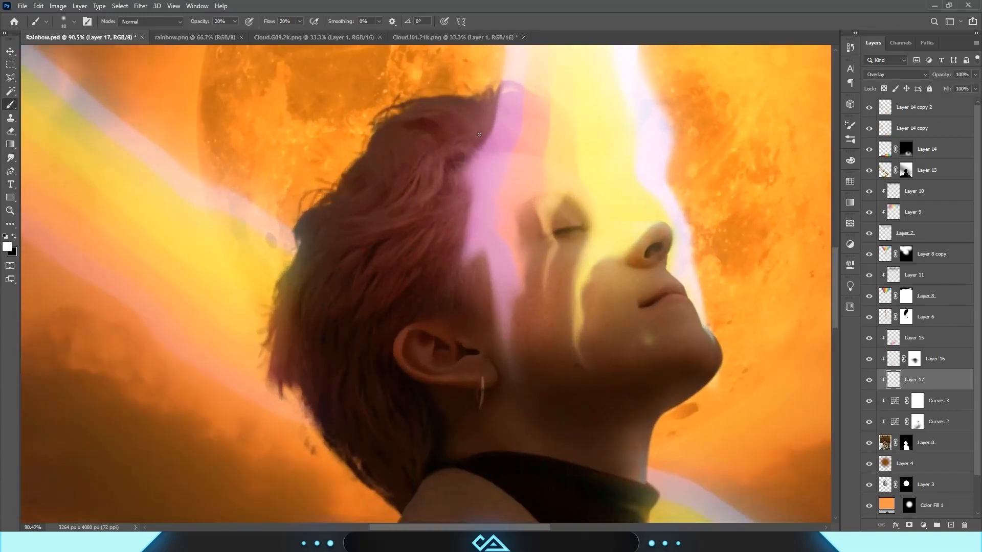
key(x)
scroll(363, 214, down, 6)
scroll(463, 189, up, 9)
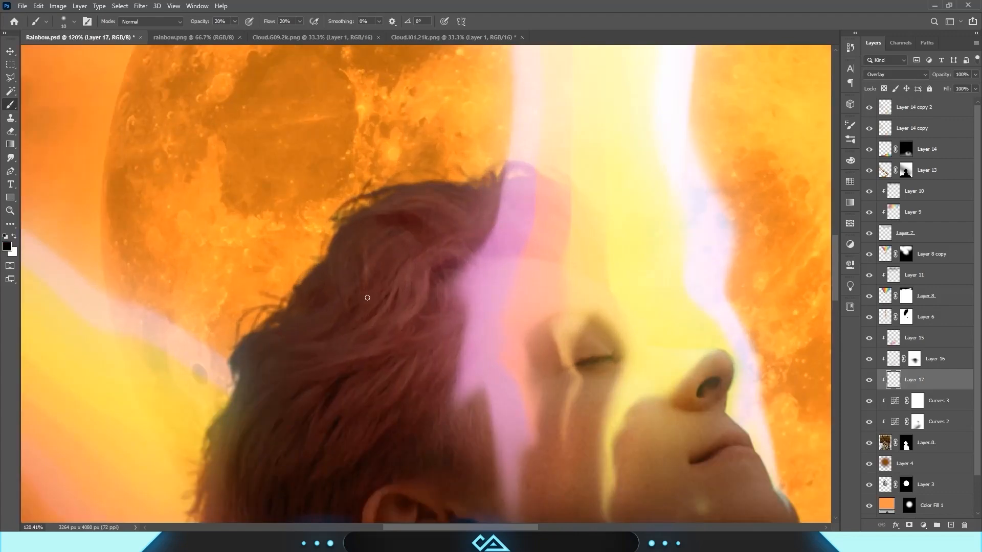
scroll(336, 285, down, 4)
scroll(392, 230, down, 9)
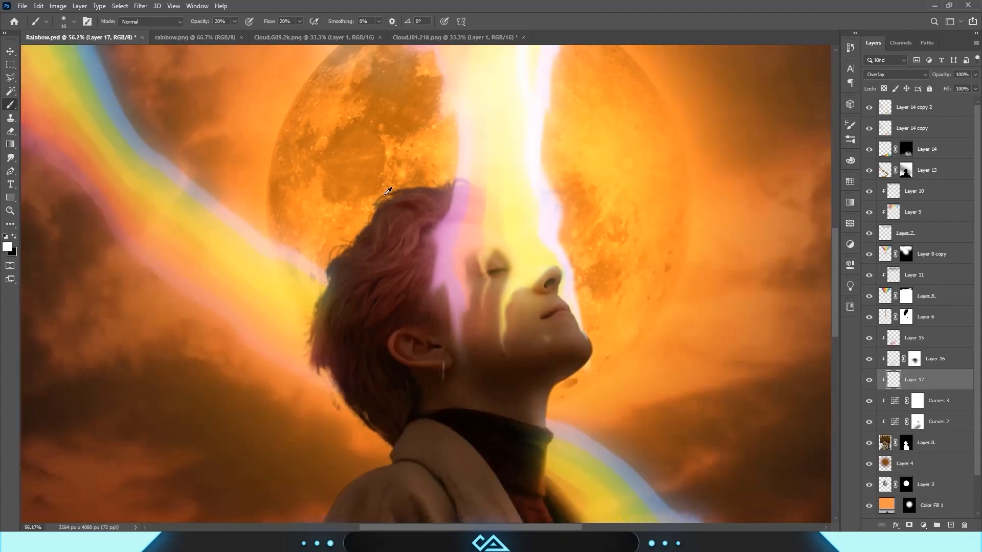
- Sample the pink light beside the face and paint it at 100% opacity along the ear's rim on Layer 16
scroll(415, 317, up, 1)
click(935, 359)
scroll(416, 317, up, 13)
alt+click(506, 205)
key(0)
mouse_move(361, 310)
mouse_down()
mouse_move(417, 377)
mouse_move(453, 379)
mouse_up()
drag(404, 301, 439, 320)
- Smudge the pink ear highlight with a smaller brush and soften it with the Eraser at 20% opacity
click(10, 158)
key(bracketleft)
key(bracketleft)
key(bracketleft)
key(bracketleft)
key(bracketleft)
key(bracketleft)
key(bracketleft)
key(bracketleft)
key(bracketleft)
key(bracketleft)
mouse_move(373, 356)
mouse_down()
mouse_move(355, 322)
mouse_move(411, 296)
mouse_up()
scroll(445, 231, down, 8)
click(10, 132)
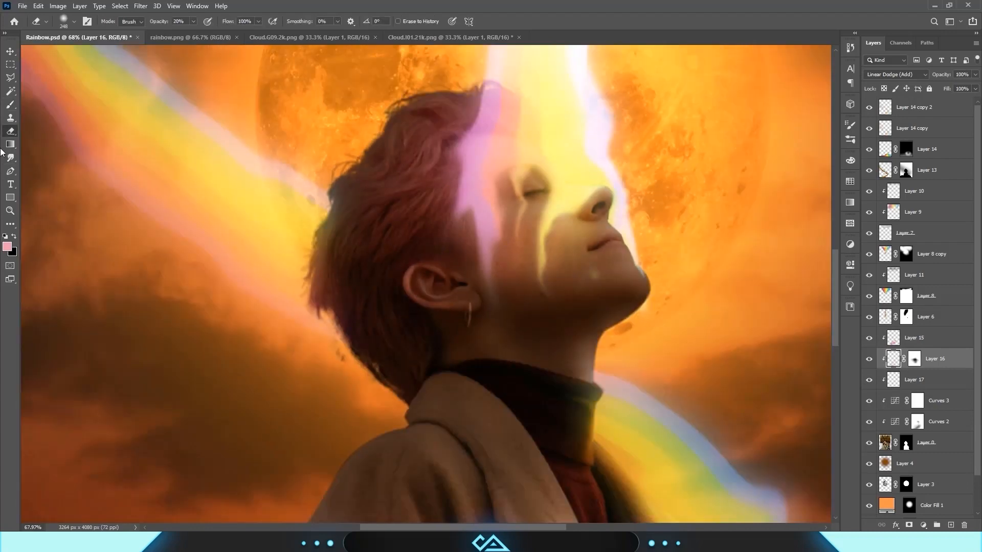
- Paint a thin pink highlight down the earring on Layer 16 at 100% opacity and 20% flow
click(10, 105)
scroll(482, 278, up, 8)
alt+right_click(471, 317)
drag(472, 305, 471, 328)
scroll(486, 271, down, 8)
key(ctrl+0)
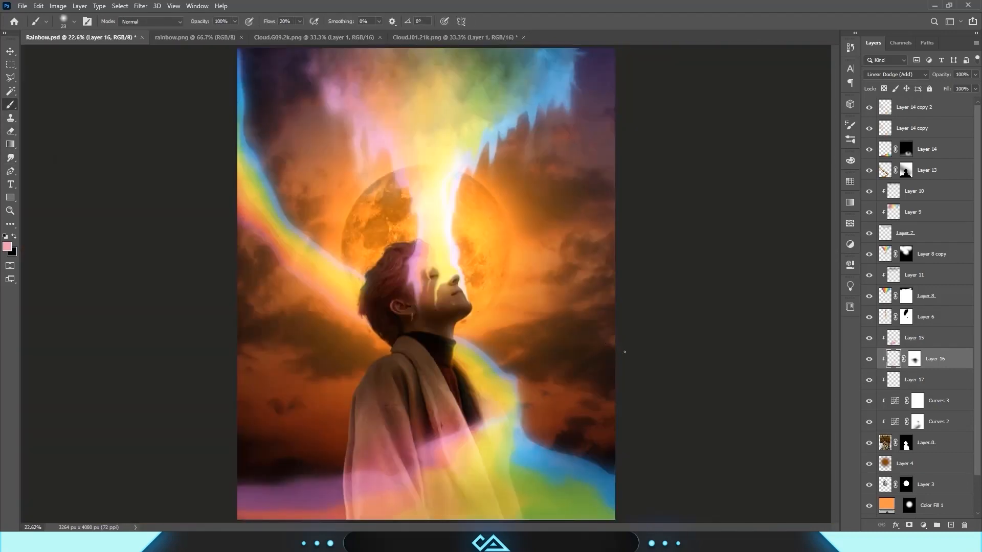
- Compare the image with and without Layer 16 and examine the coloured light on the ear, hair and coat
click(870, 358)
click(869, 358)
alt+click(10, 133)
alt+click(10, 132)
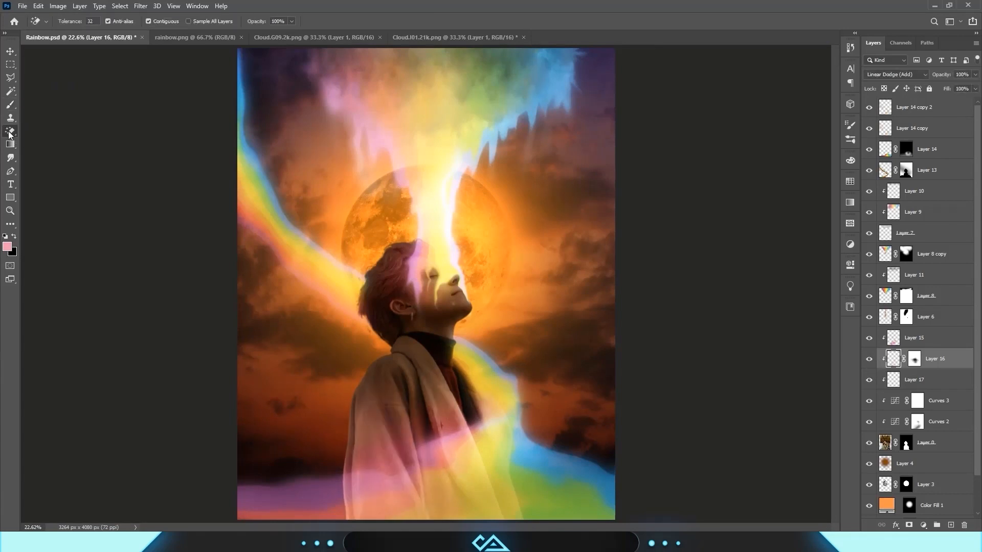
alt+click(10, 133)
scroll(373, 344, up, 3)
scroll(410, 286, up, 8)
key(b)
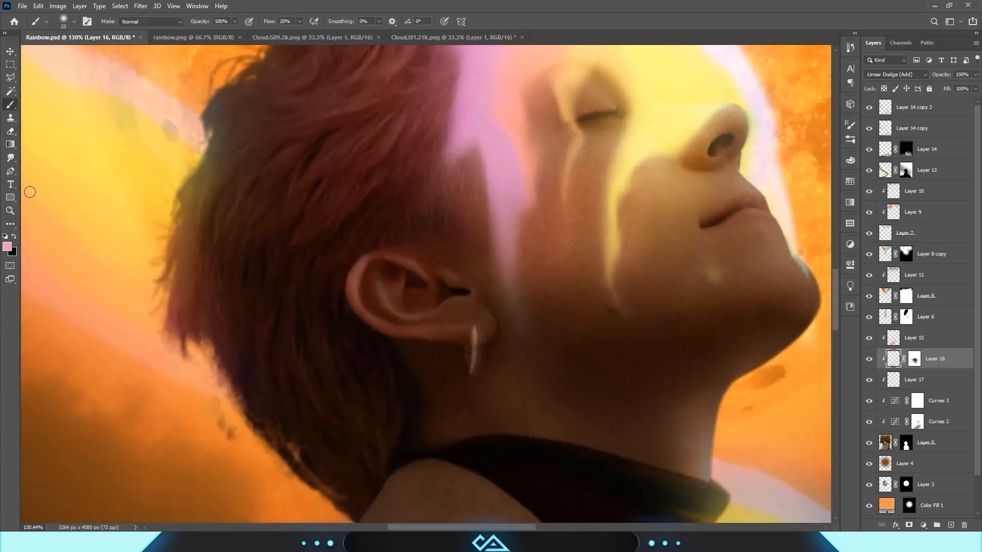
key(e)
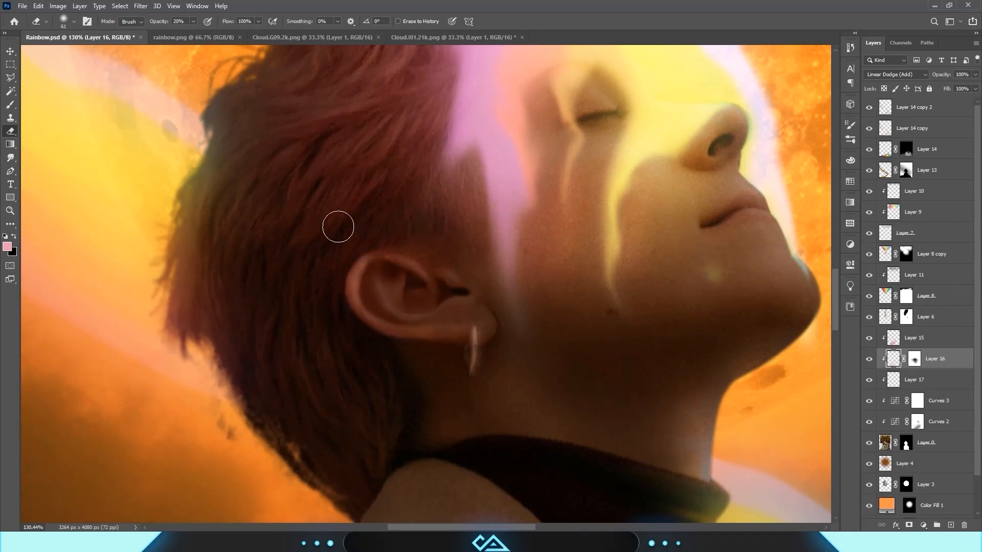
scroll(398, 223, down, 4)
scroll(399, 218, down, 4)
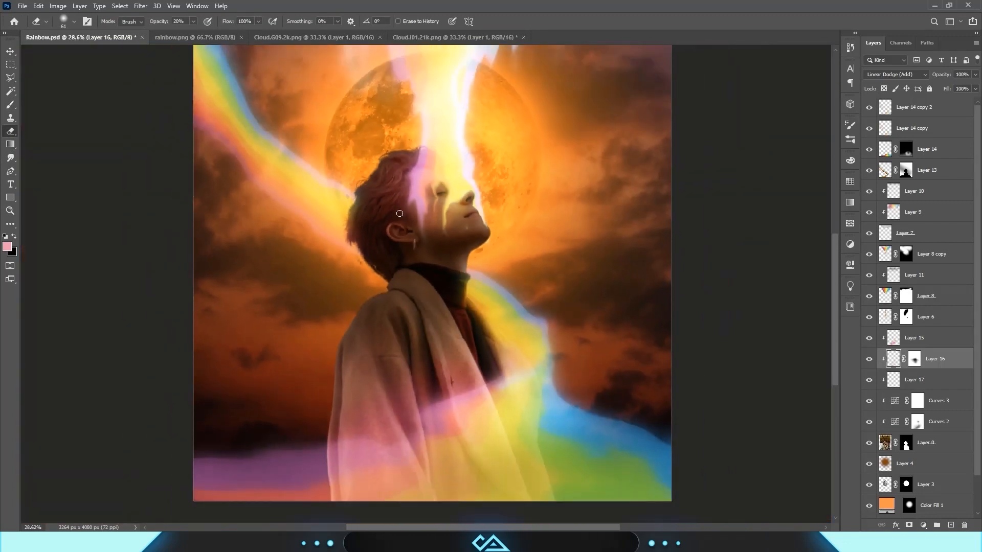
scroll(362, 242, up, 2)
scroll(369, 243, down, 3)
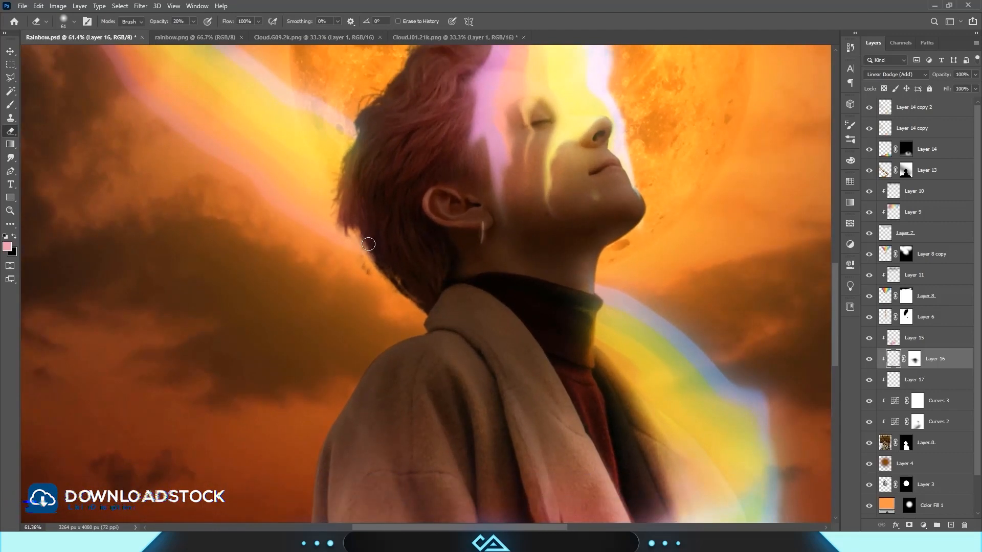
scroll(369, 244, down, 2)
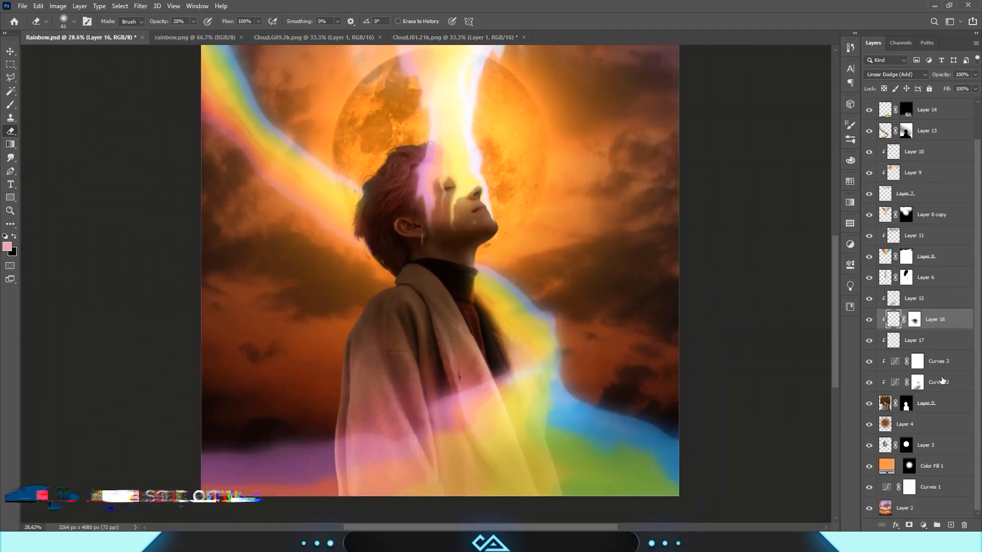
- Add a new layer above Layer 15, sample the dark hair colour and reduce the brush size for fine strands
click(922, 340)
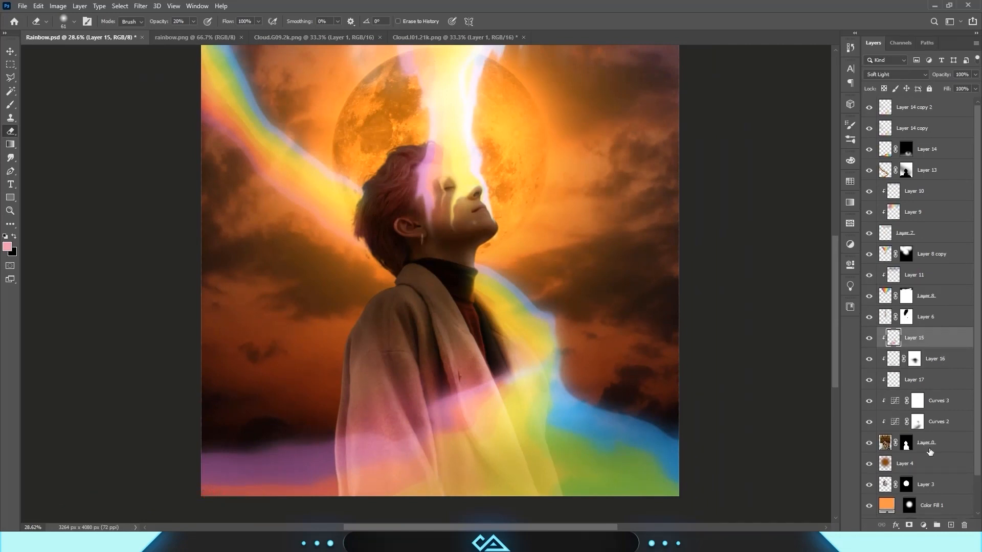
click(952, 526)
click(11, 104)
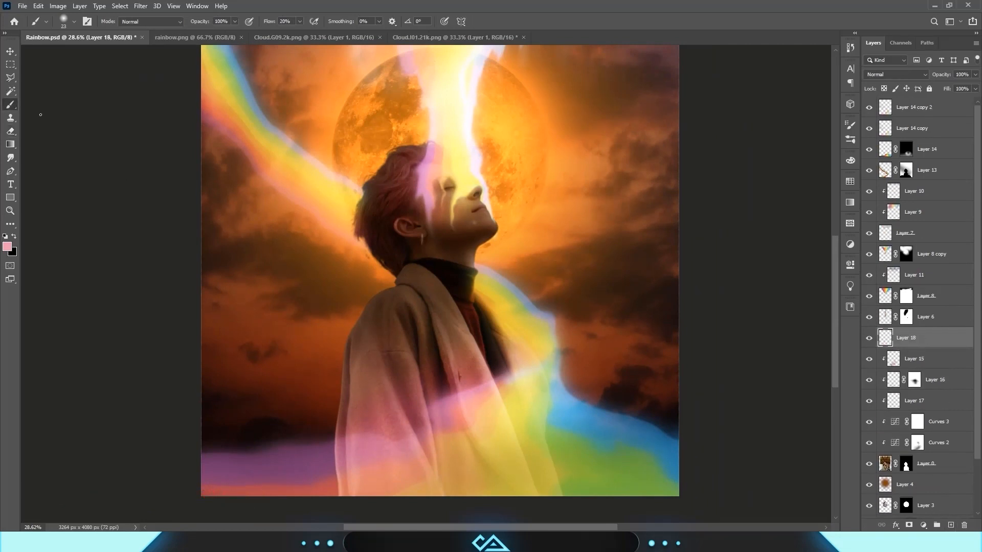
scroll(358, 194, up, 3)
scroll(385, 214, up, 3)
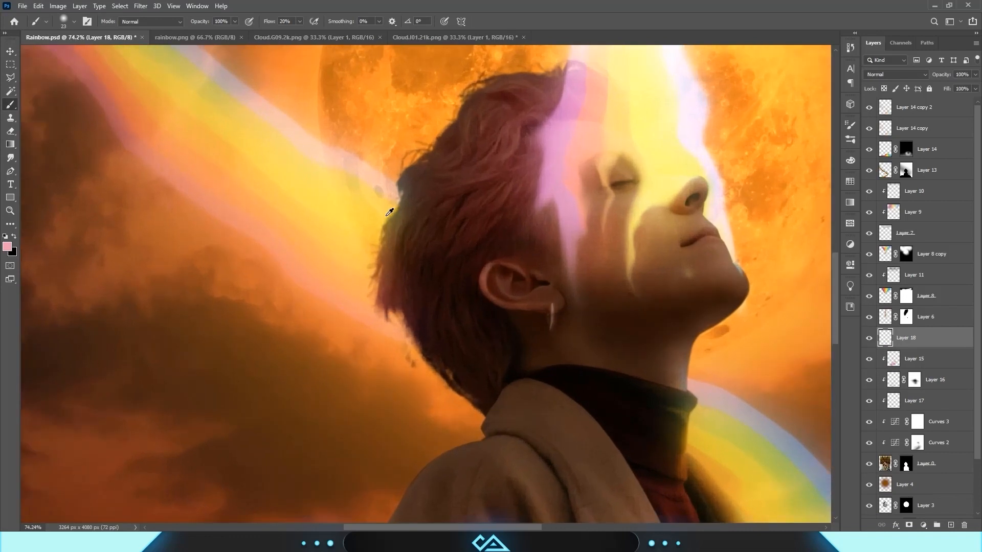
alt+right_click(415, 203)
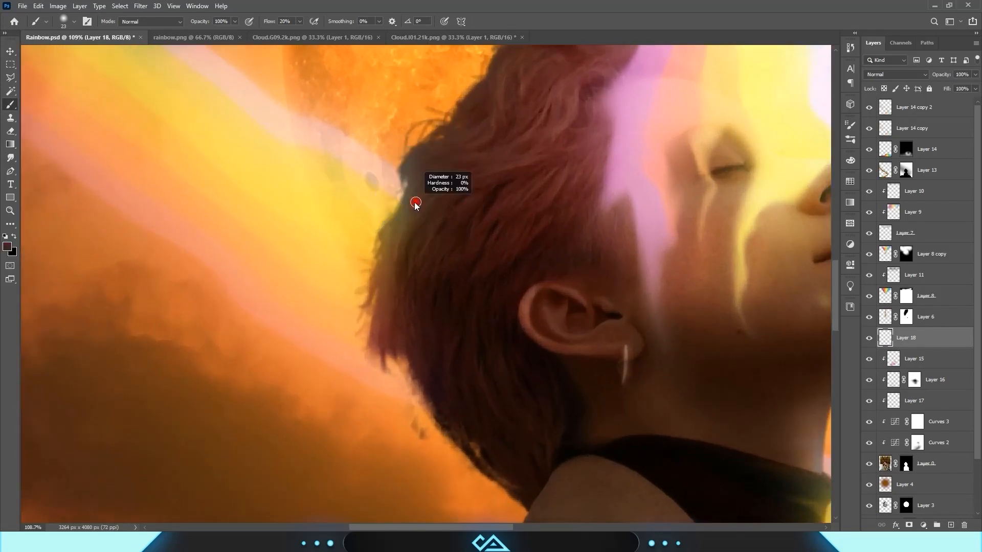
alt+right_click(397, 211)
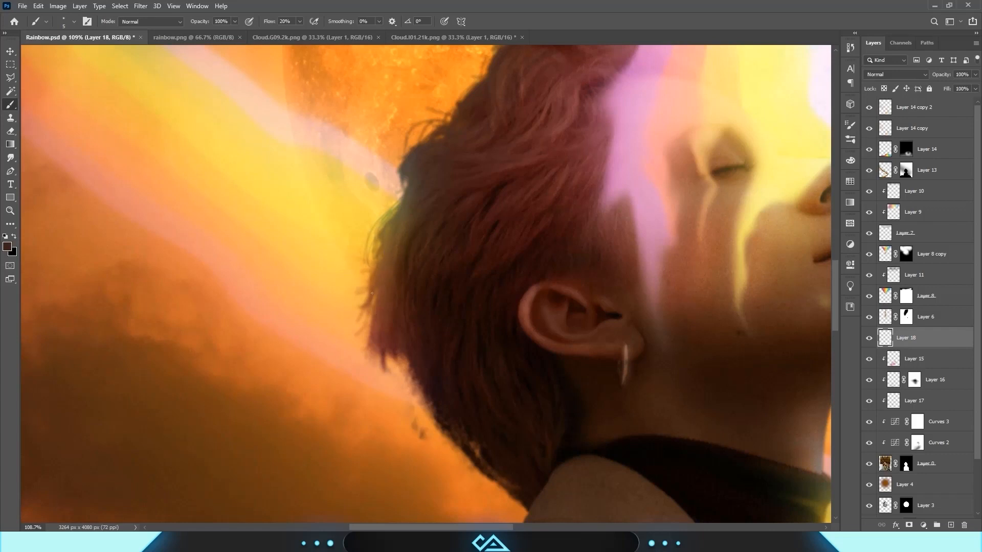
- Paint fine dark hair strands along the back of the head and down to the nape on Layer 18
drag(373, 252, 362, 317)
drag(369, 265, 359, 340)
drag(364, 309, 397, 393)
drag(399, 358, 416, 392)
drag(413, 388, 441, 448)
mouse_move(399, 363)
mouse_down()
mouse_move(438, 439)
mouse_move(447, 334)
mouse_move(472, 379)
mouse_up()
- Set up the Smudge tool with a smaller brush to blend the painted strands at the back of the head
scroll(426, 375, down, 2)
key(r)
key(bracketleft)
key(bracketleft)
key(bracketleft)
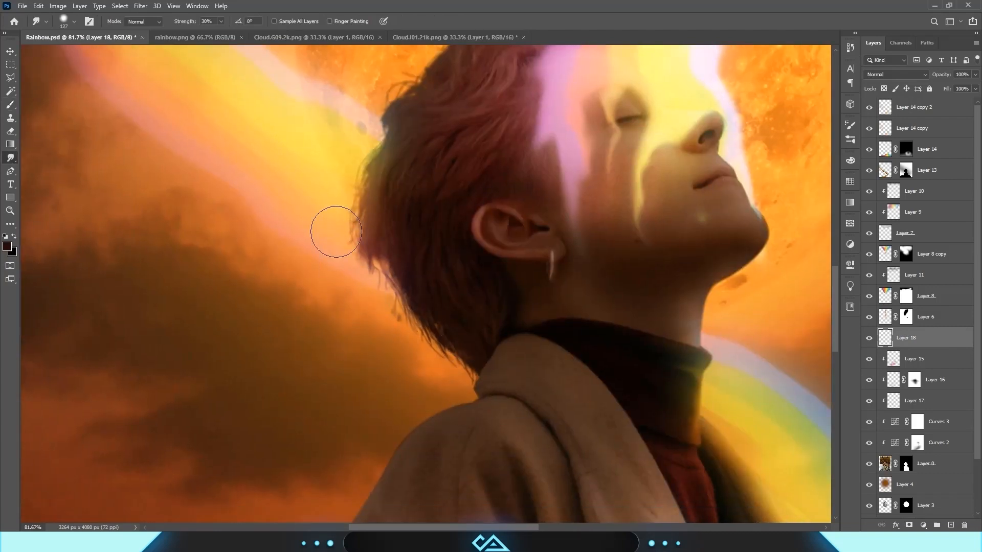
- Paint thin reddish-brown strands along the upper back edge of the hair and smudge them into the outline
scroll(348, 220, up, 3)
key(b)
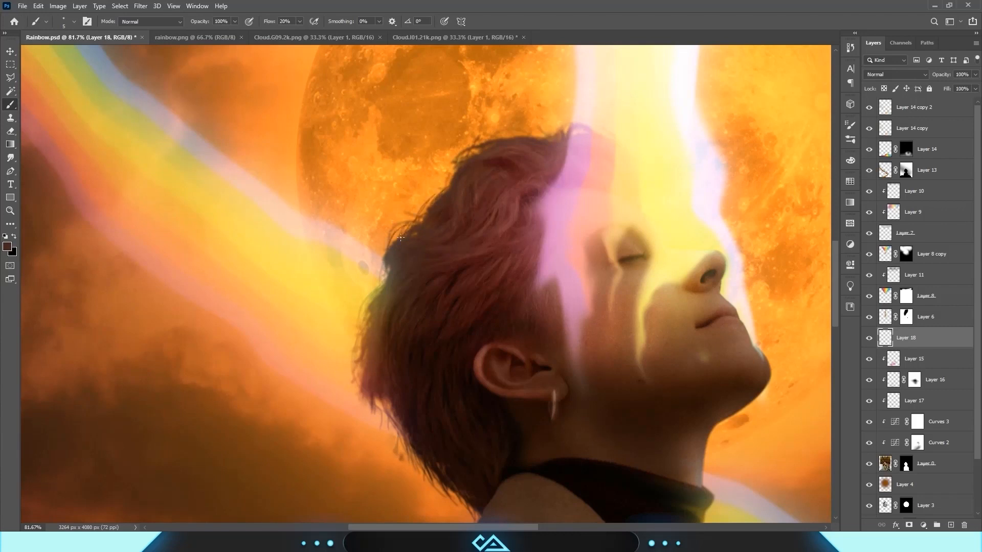
mouse_move(401, 237)
mouse_down()
mouse_move(470, 175)
mouse_move(408, 231)
mouse_move(458, 159)
mouse_up()
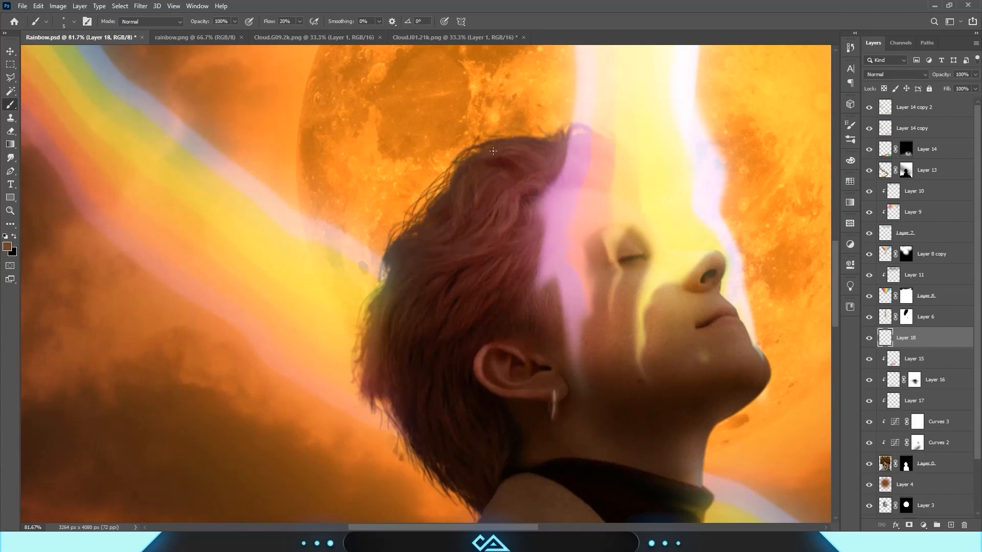
click(10, 158)
mouse_move(364, 173)
mouse_down()
mouse_move(433, 171)
mouse_move(398, 179)
mouse_up()
scroll(484, 145, down, 7)
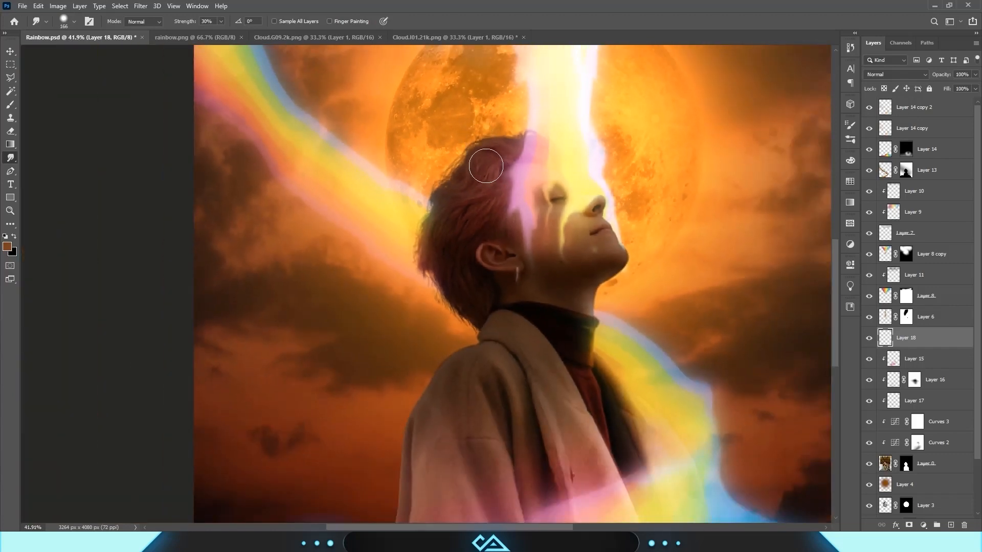
scroll(502, 181, down, 7)
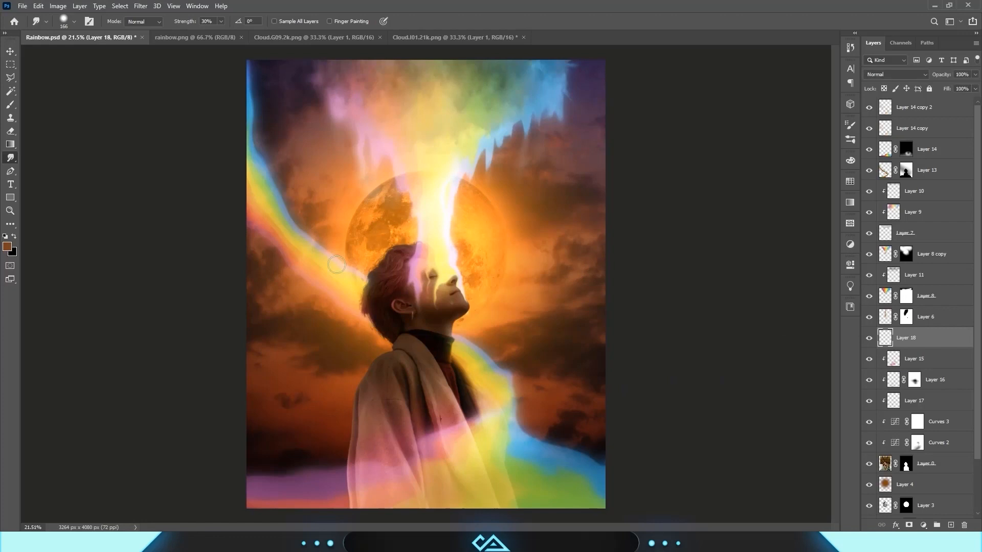
- Add a new layer above Layer 14 copy 2 and set its blend mode to Linear Dodge (Add)
click(11, 131)
click(10, 105)
scroll(358, 302, up, 8)
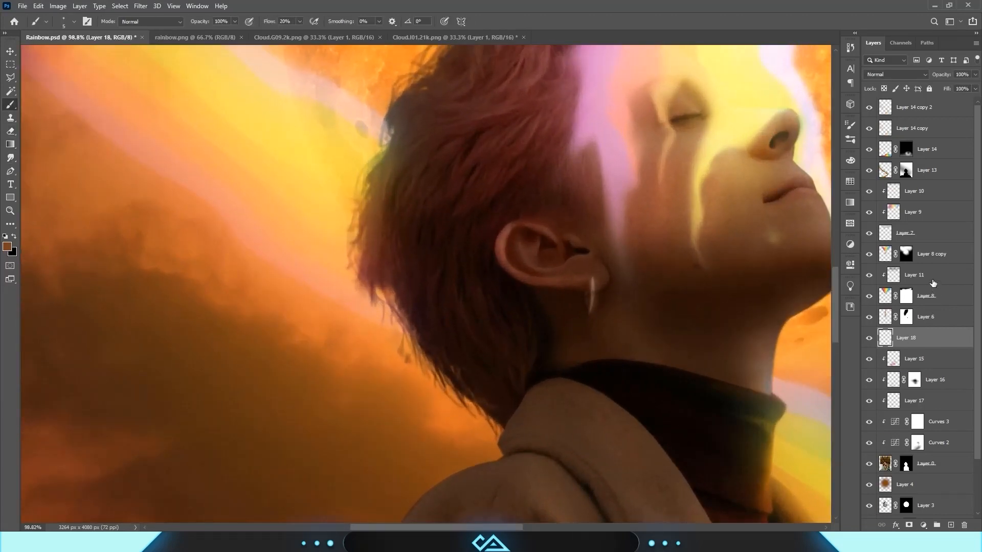
click(921, 129)
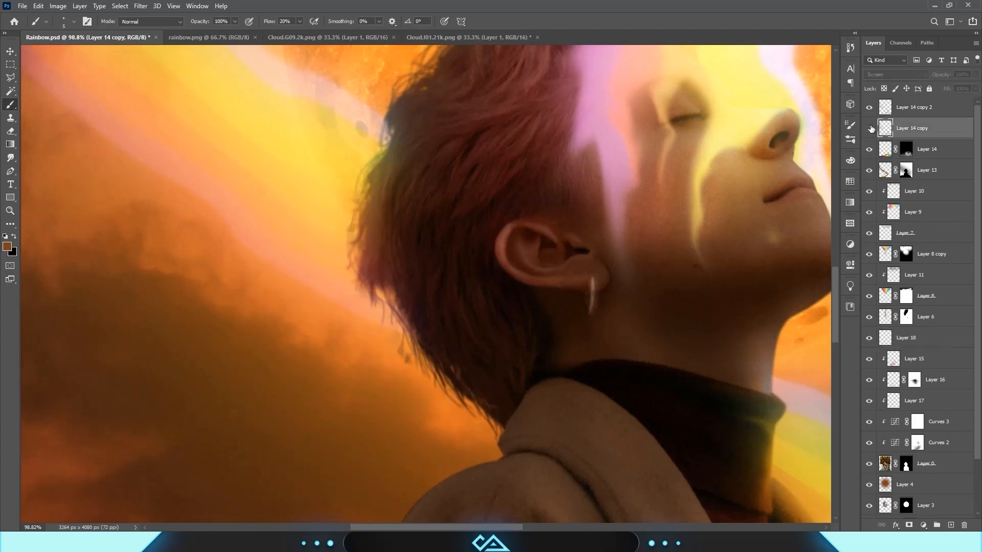
click(869, 108)
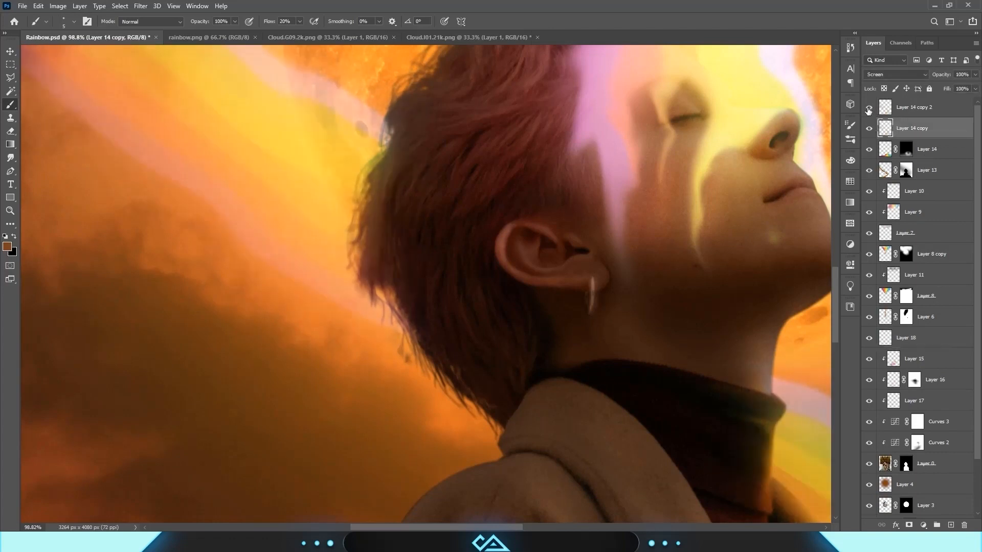
click(869, 108)
click(921, 113)
click(951, 526)
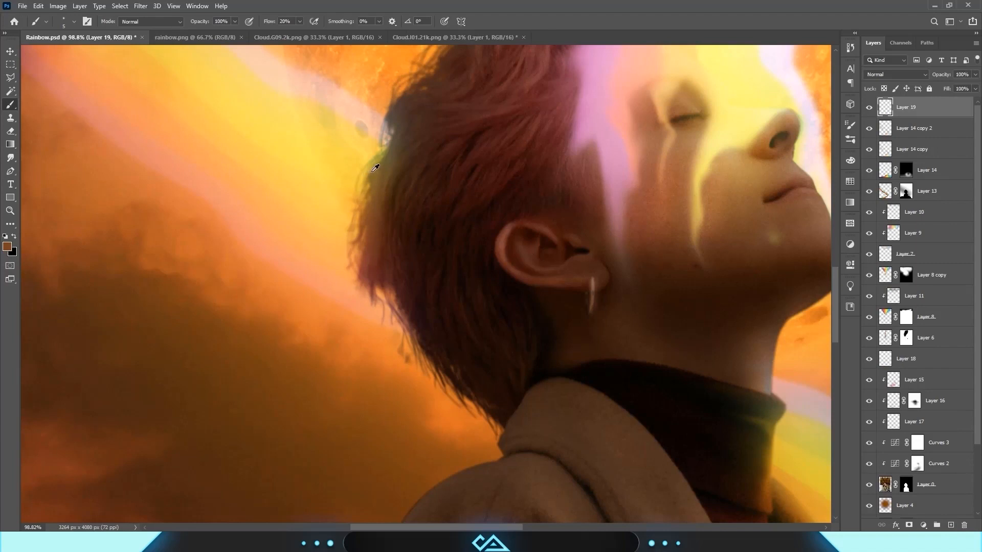
click(896, 74)
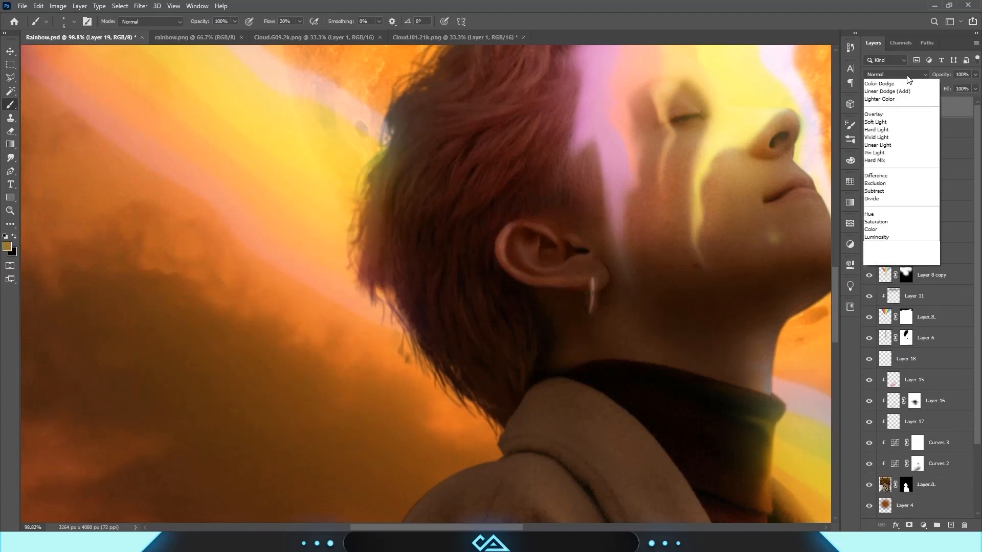
click(893, 158)
- Sample colours from the adjacent rainbow and paint fine glowing strands along the back hair edge on Layer 19
drag(374, 180, 365, 219)
alt+click(372, 156)
drag(392, 153, 375, 176)
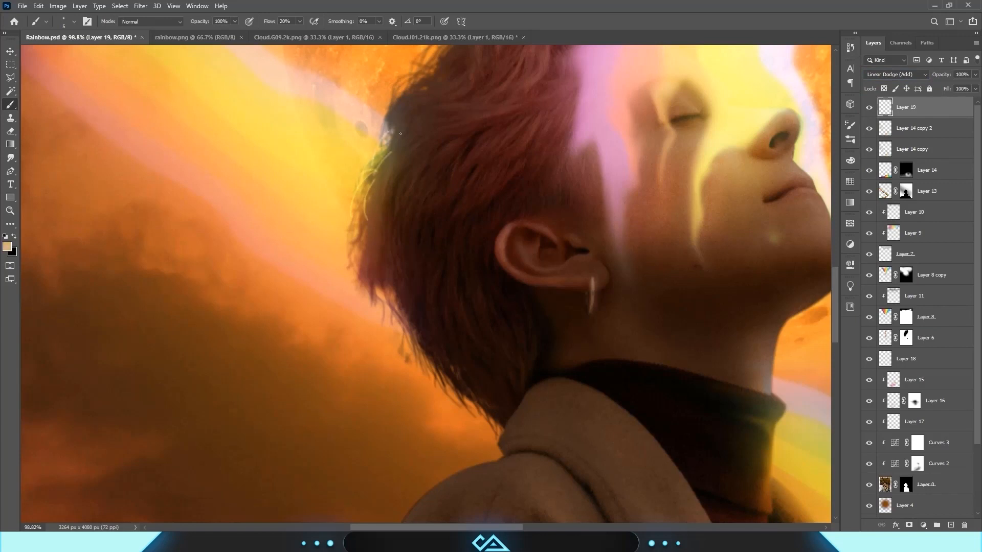
alt+click(379, 122)
mouse_move(391, 118)
mouse_down()
mouse_move(379, 134)
mouse_move(389, 156)
mouse_up()
alt+click(350, 205)
drag(372, 209, 346, 250)
alt+click(346, 279)
drag(368, 245, 365, 273)
mouse_move(360, 274)
mouse_down()
mouse_move(353, 306)
mouse_move(367, 309)
mouse_up()
drag(381, 294, 391, 330)
- Smudge the glowing strands along the back of the hair with a progressively smaller brush
key(r)
key(bracketleft)
key(bracketleft)
key(bracketleft)
key(bracketleft)
key(bracketleft)
drag(370, 266, 364, 245)
mouse_move(385, 231)
mouse_down()
mouse_move(369, 212)
mouse_move(373, 184)
mouse_up()
key(bracketleft)
drag(404, 131, 384, 113)
key(bracketleft)
scroll(410, 114, down, 4)
scroll(425, 125, up, 2)
scroll(435, 134, down, 4)
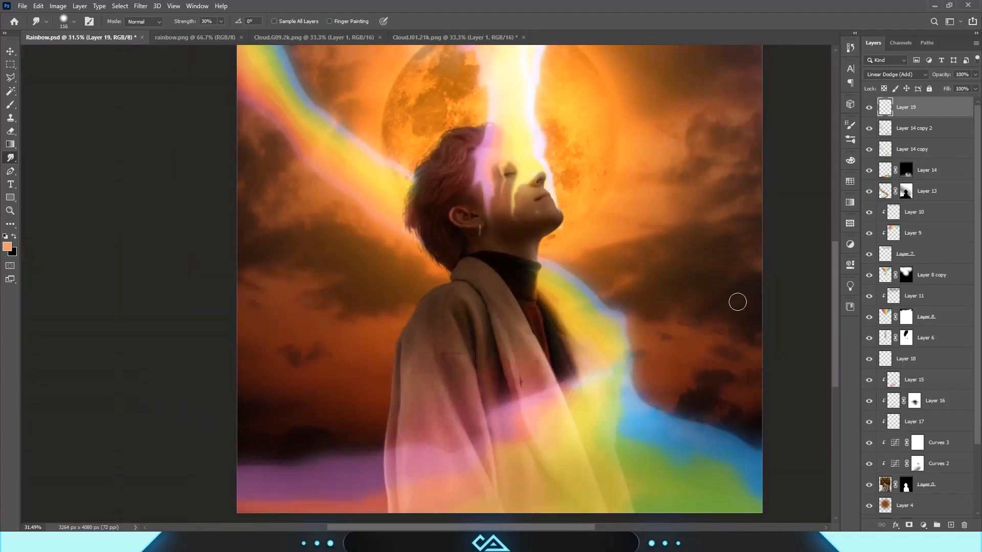
- Add another layer above Layer 19 and set its blend mode to Linear Dodge (Add)
click(11, 105)
scroll(426, 115, up, 11)
click(951, 526)
click(896, 74)
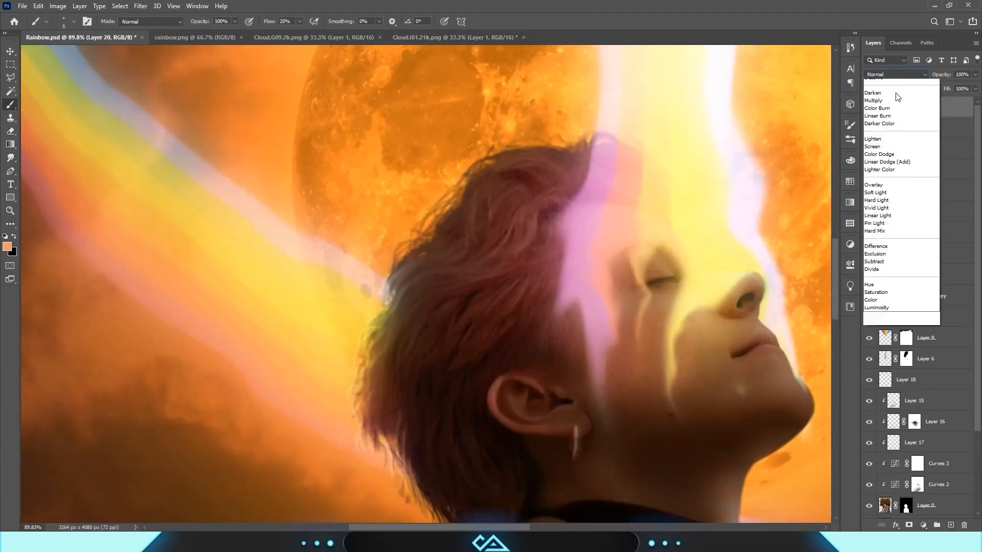
click(893, 164)
- Sample orange from the moon and paint fine highlight strands along the top edge of the hair on Layer 20
mouse_move(419, 249)
mouse_down()
mouse_move(385, 284)
mouse_move(401, 261)
mouse_up()
key(ctrl+z)
key(ctrl+z)
alt+click(434, 220)
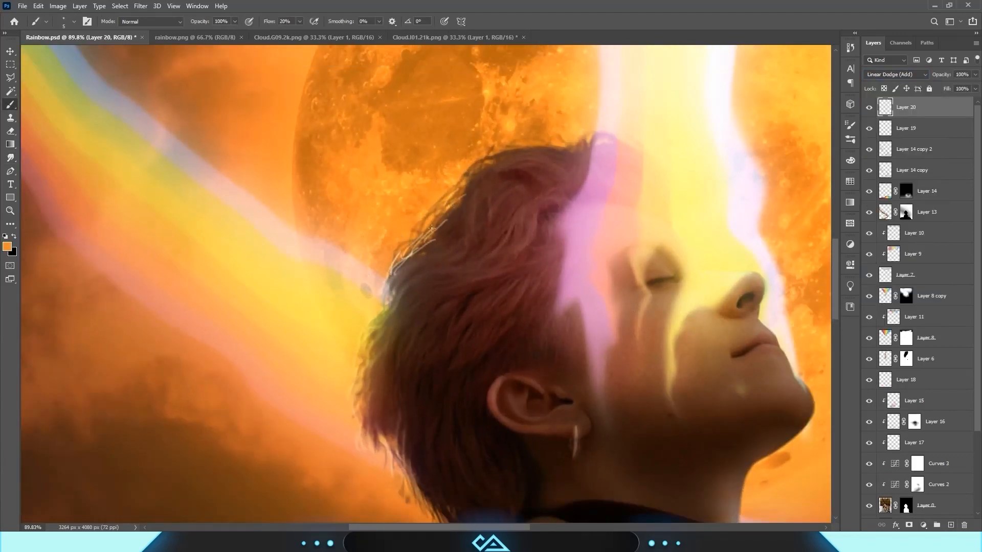
drag(458, 213, 433, 231)
drag(476, 189, 445, 209)
drag(500, 158, 457, 197)
drag(526, 150, 466, 187)
drag(554, 141, 489, 166)
mouse_move(587, 148)
mouse_down()
mouse_move(521, 143)
mouse_move(501, 175)
mouse_up()
- Smudge the orange highlights along the top of the hair, reducing the brush size for finer blending
click(10, 158)
drag(458, 205, 502, 155)
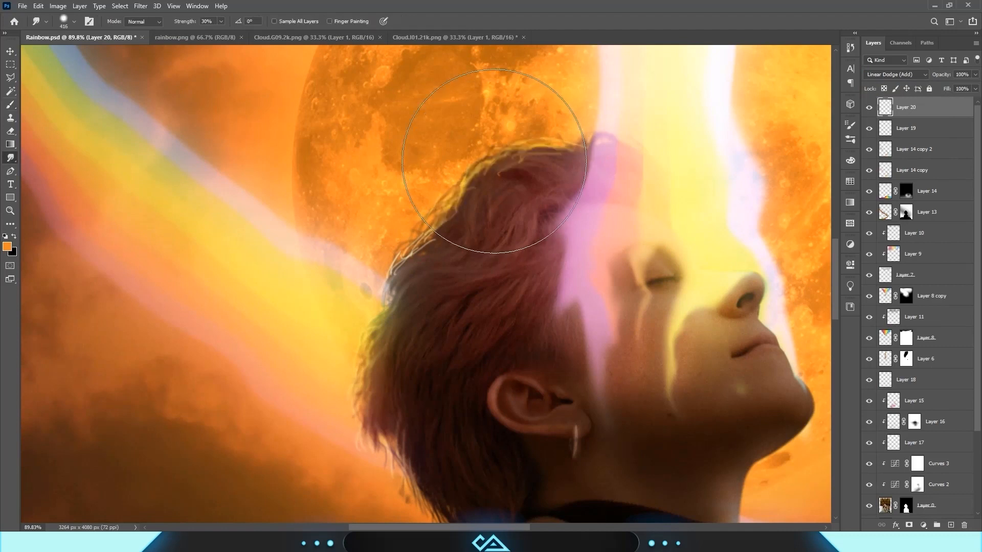
key(bracketleft)
key(bracketleft)
key(bracketleft)
key(bracketleft)
key(bracketleft)
mouse_move(474, 244)
mouse_down()
mouse_move(445, 264)
mouse_move(377, 259)
mouse_up()
key(ctrl+0)
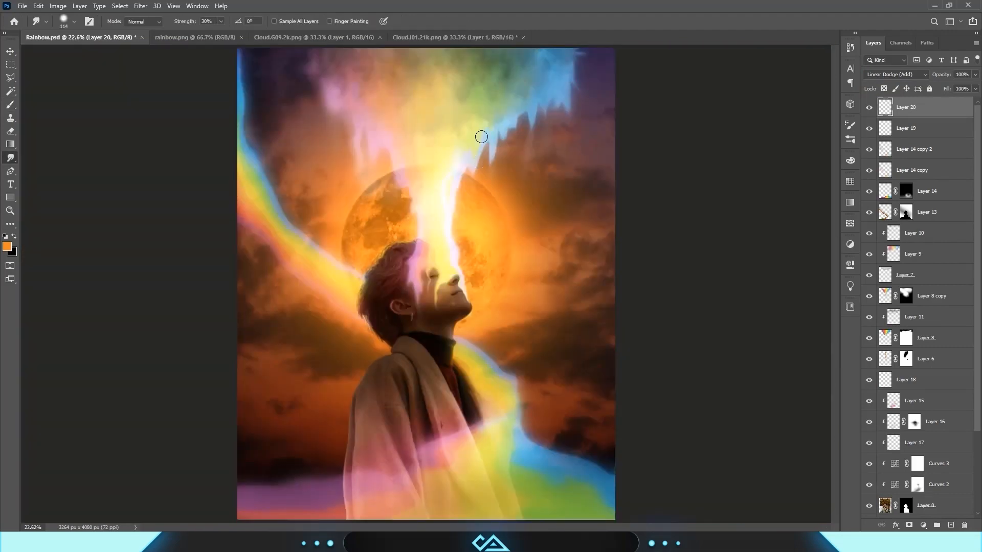
- Compare the image with and without Layer 20 and touch up its hair highlights with the Brush and Smudge tools
click(869, 108)
click(869, 108)
key(z)
drag(431, 233, 482, 271)
key(b)
mouse_move(396, 251)
mouse_down()
mouse_move(380, 266)
mouse_move(408, 264)
mouse_move(398, 252)
mouse_up()
click(7, 159)
scroll(448, 246, down, 6)
- Return to Layer 19 and paint fine pink strands along the back edge of the hair
click(10, 105)
scroll(402, 260, up, 9)
alt+click(449, 235)
key(ctrl+z)
click(903, 131)
drag(377, 284, 351, 331)
drag(343, 309, 332, 348)
drag(353, 276, 318, 285)
- Smudge the pink strands at the back of the head to blend them into the hair
click(11, 158)
mouse_move(381, 256)
mouse_down()
mouse_move(423, 266)
mouse_move(379, 256)
mouse_move(329, 282)
mouse_up()
mouse_move(360, 299)
mouse_down()
mouse_move(349, 344)
mouse_move(327, 327)
mouse_up()
scroll(388, 279, down, 5)
click(10, 132)
scroll(404, 225, down, 5)
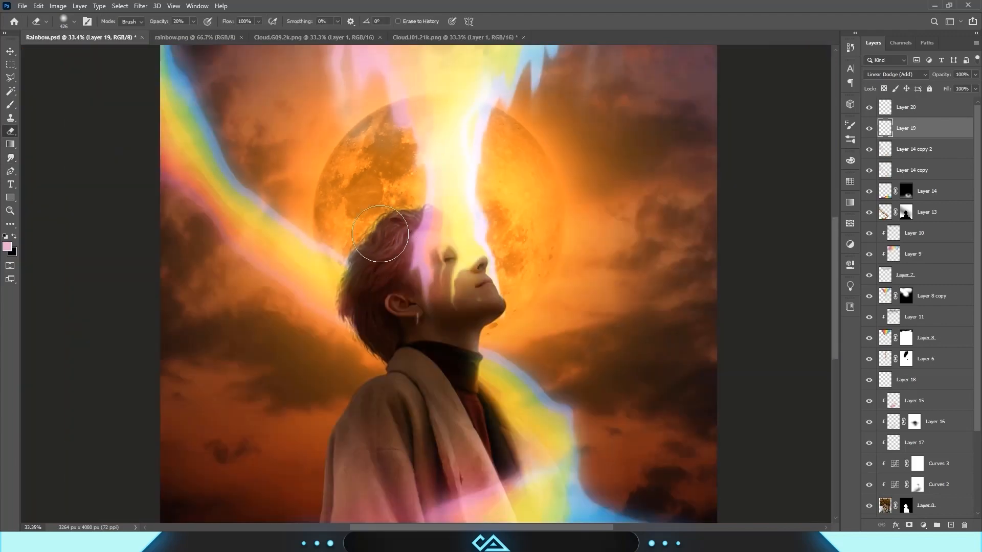
- Paint fine pink strands in the hair beside the face's pink light on Layer 19, and smudge and soften them
click(10, 105)
scroll(403, 260, up, 9)
drag(416, 237, 405, 269)
mouse_move(416, 248)
mouse_down()
mouse_move(406, 276)
mouse_move(391, 256)
mouse_up()
mouse_move(401, 189)
mouse_down()
mouse_move(391, 226)
mouse_move(404, 189)
mouse_up()
click(10, 158)
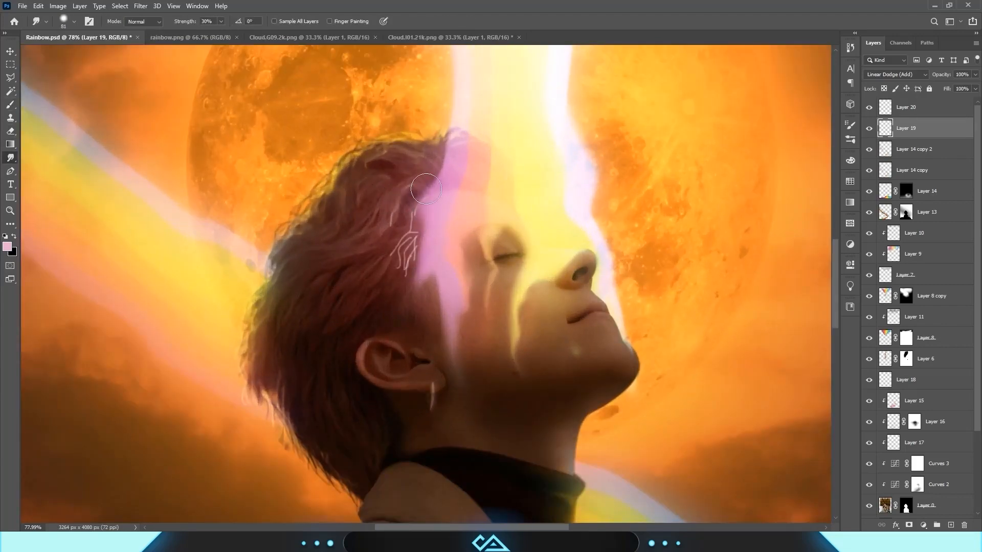
key(e)
scroll(409, 255, down, 4)
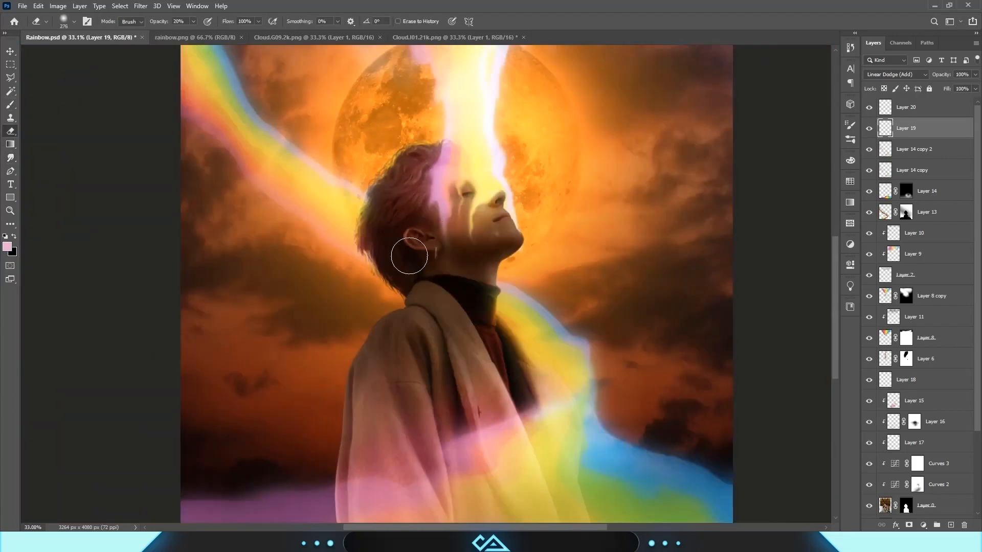
- Paint fine orange strands along the nape hair on Layer 19 and blend them with the Smudge tool
key(b)
scroll(398, 296, up, 3)
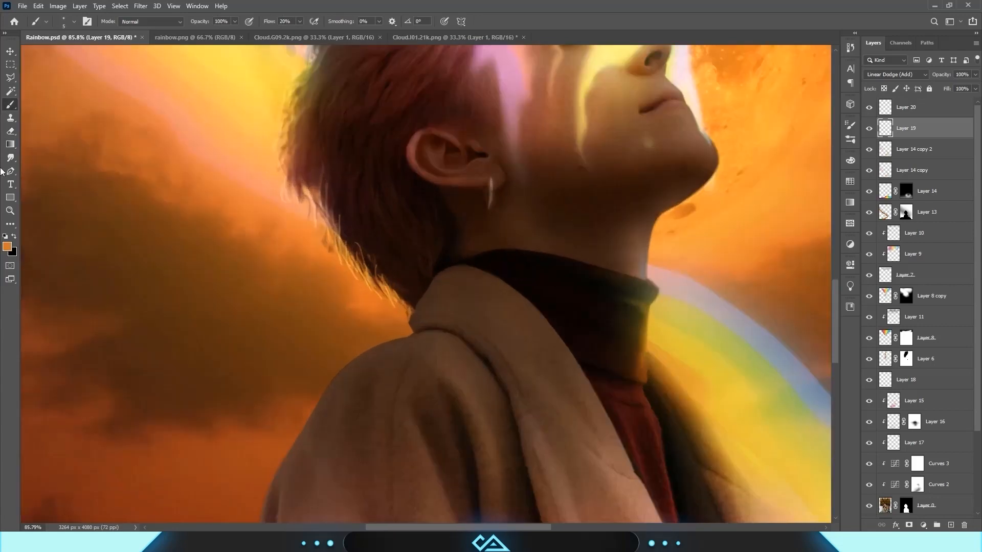
key(r)
key(ctrl+0)
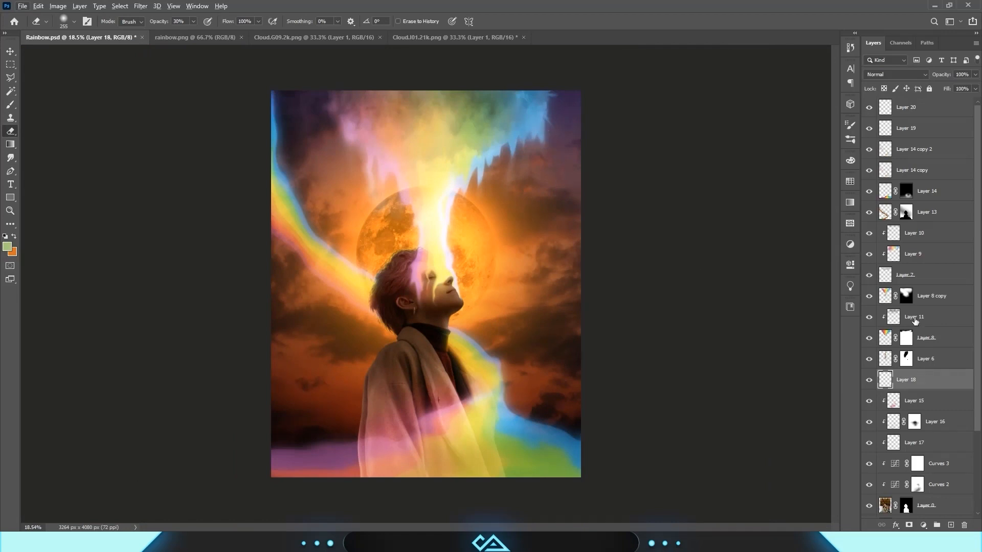
- Raise the dark end of Color Fill 1's Underlying Layer Blend If range to reveal the dark clouds beneath
scroll(915, 320, down, 5)
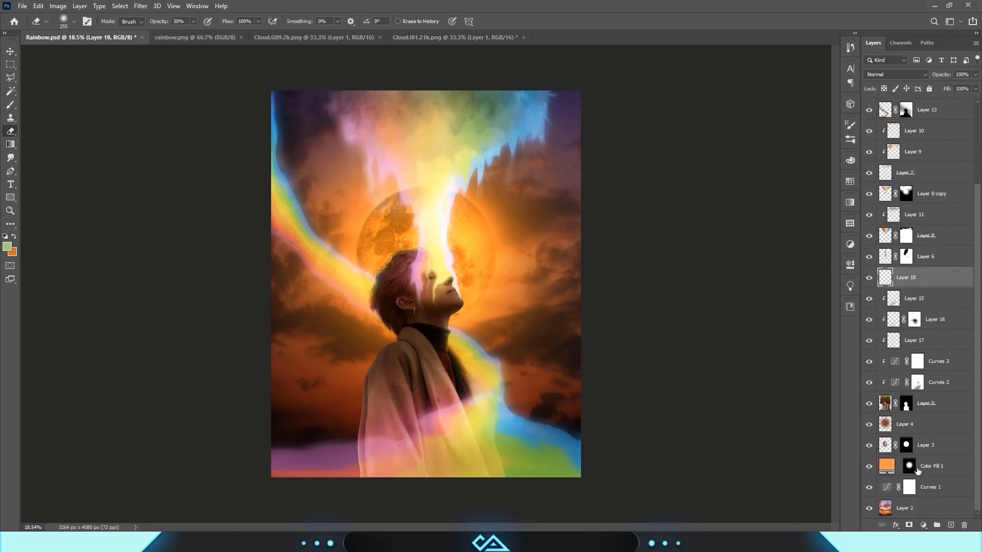
double_click(954, 465)
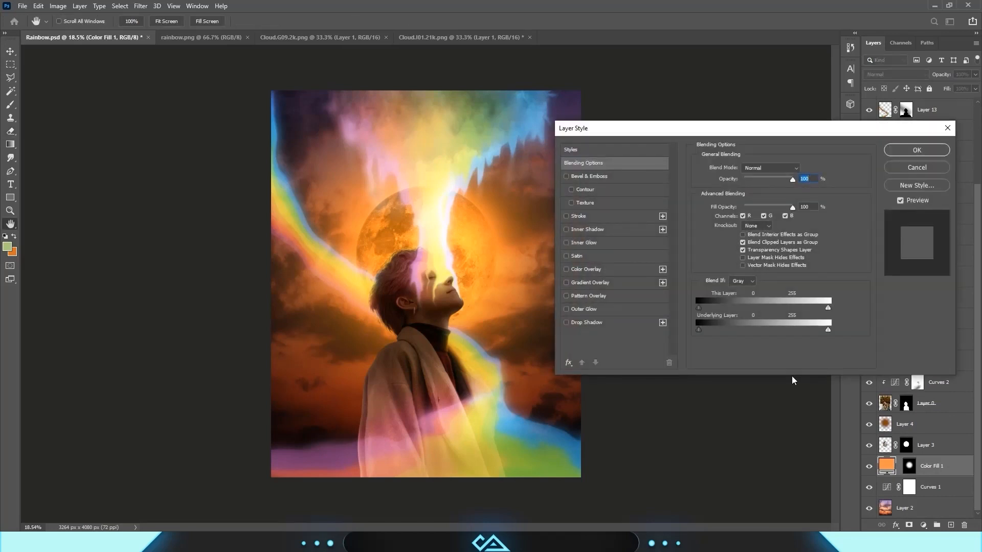
mouse_move(699, 330)
mouse_down()
mouse_move(739, 333)
mouse_move(711, 331)
mouse_up()
key(Return)
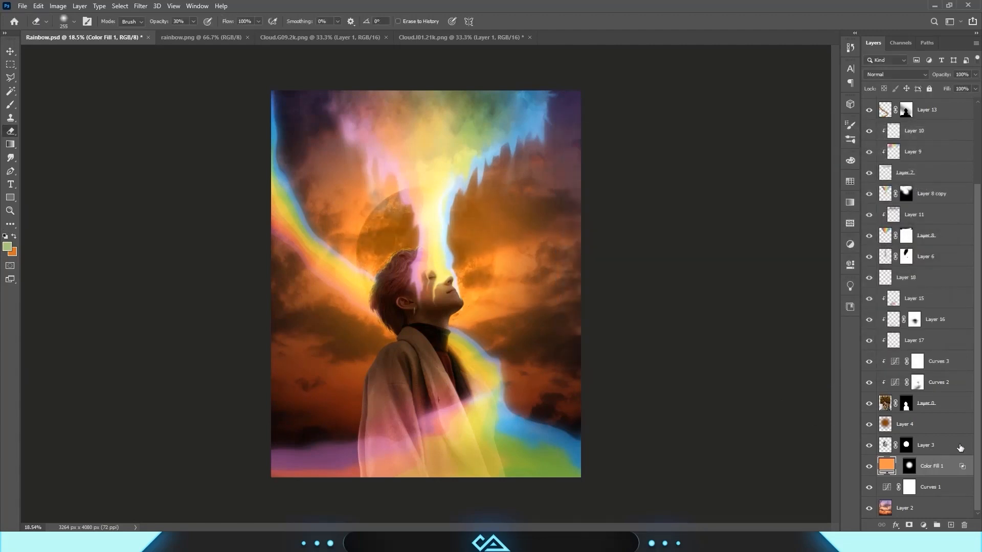
- Set the dark end of Layer 3's Underlying Layer Blend If range to 34 / 85
double_click(960, 448)
mouse_move(699, 331)
mouse_down()
mouse_move(742, 332)
mouse_move(717, 331)
mouse_up()
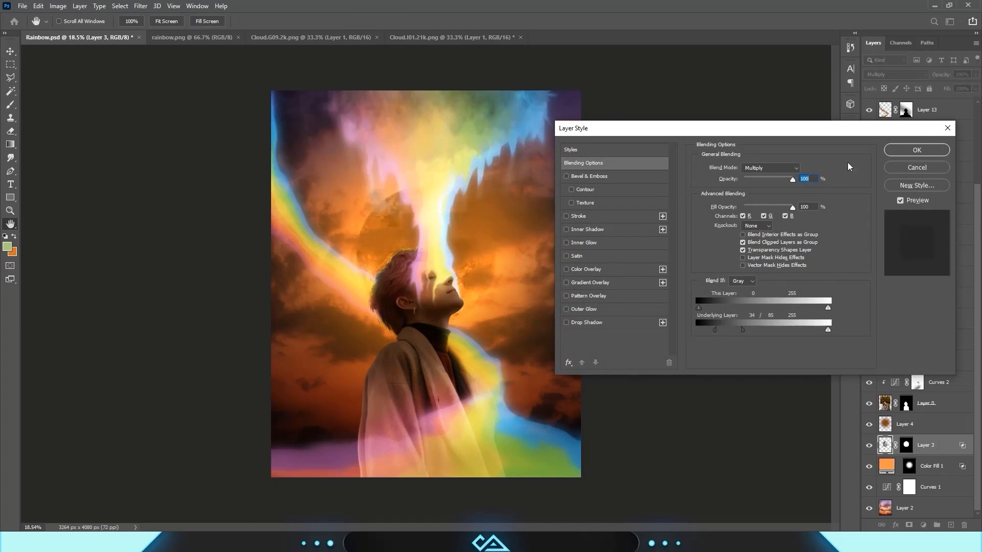
click(918, 151)
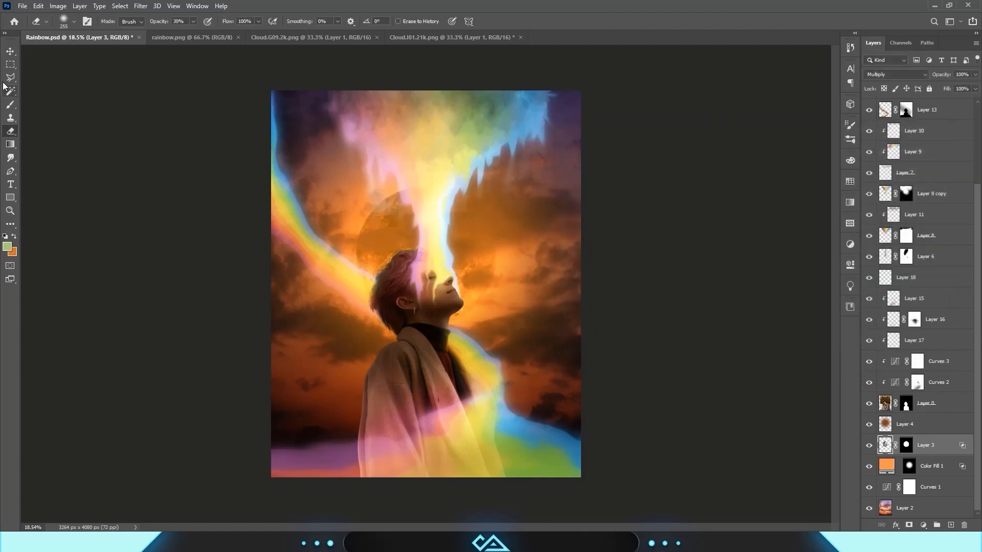
- Create a new layer above Layer 4 and set its blend mode to Linear Dodge (Add)
click(9, 65)
click(9, 54)
scroll(517, 250, down, 1)
scroll(516, 251, up, 4)
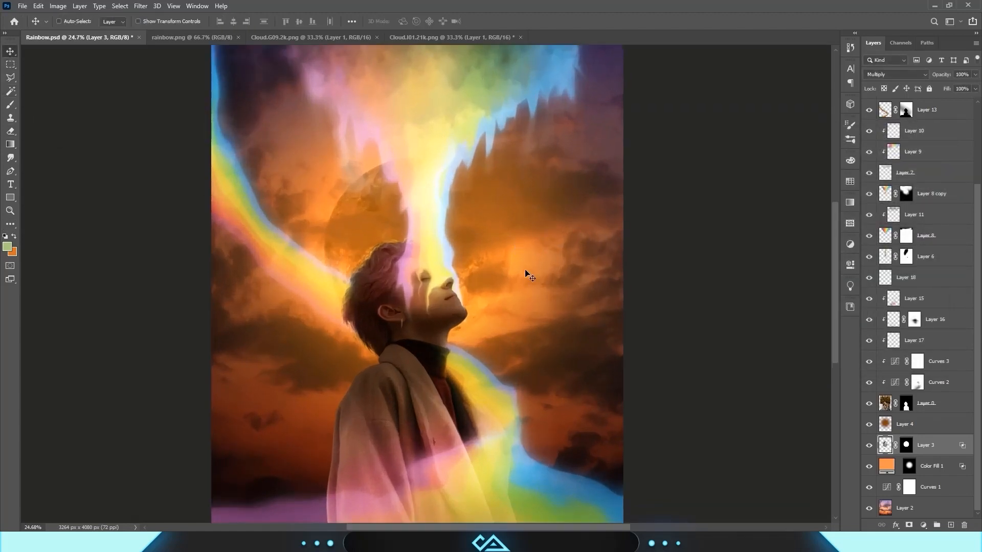
click(951, 525)
click(11, 104)
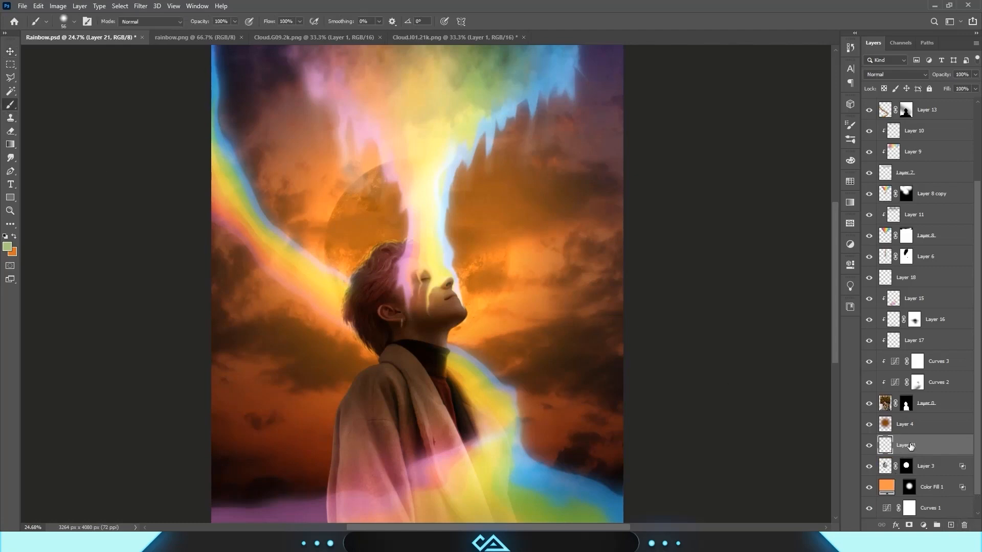
drag(911, 446, 907, 415)
click(895, 74)
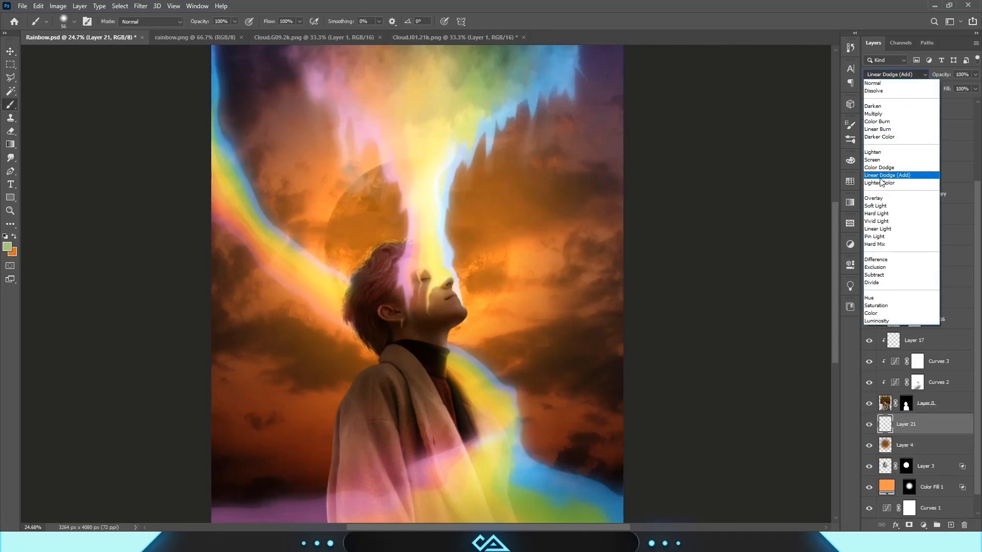
click(879, 175)
- Paint faint green and orange light on the clouds around the moon on Layer 21 at 20% brush opacity, then smudge and erase it softer
right_click(337, 233)
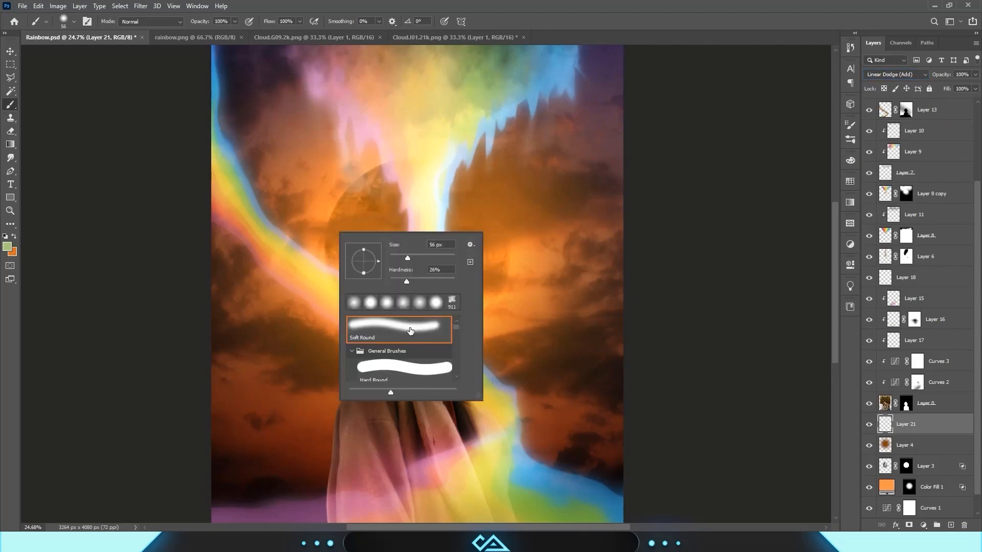
mouse_move(346, 191)
mouse_down()
mouse_move(327, 192)
mouse_move(373, 205)
mouse_move(332, 225)
mouse_move(373, 210)
mouse_move(314, 225)
mouse_move(405, 190)
mouse_up()
key(x)
key(2)
drag(469, 176, 496, 176)
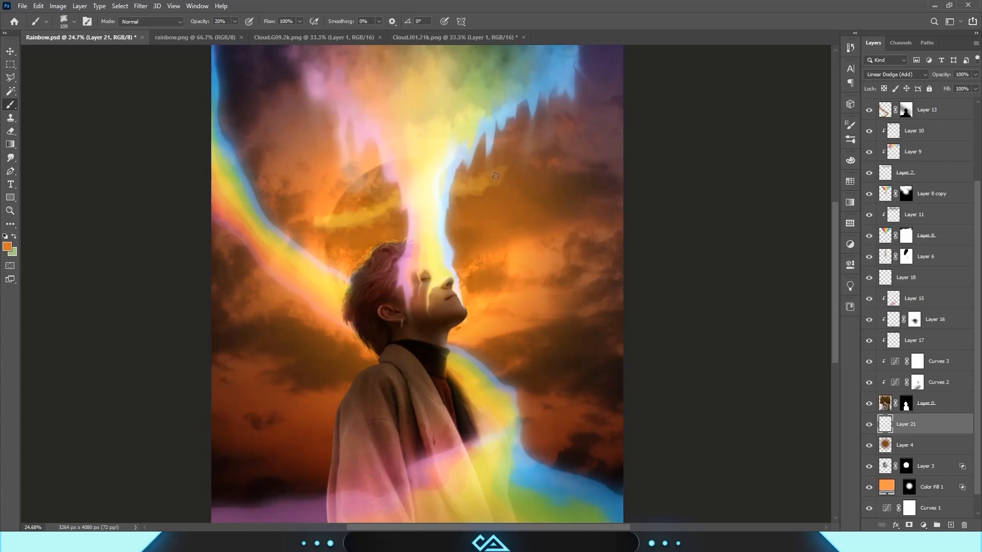
mouse_move(335, 246)
mouse_down()
mouse_move(442, 245)
mouse_move(479, 276)
mouse_up()
key(r)
mouse_move(561, 220)
mouse_down()
mouse_move(502, 220)
mouse_move(537, 207)
mouse_up()
key(e)
scroll(480, 209, down, 2)
drag(378, 229, 498, 279)
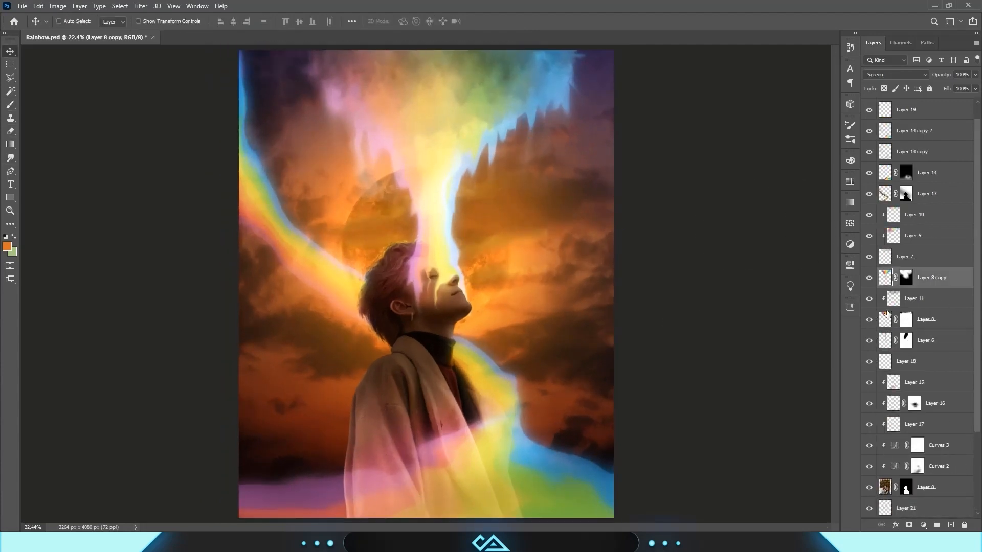
- Extend the pink light toward the artwork's upper-left corner on Layer 8 and blend it with the Smudge tool
key(r)
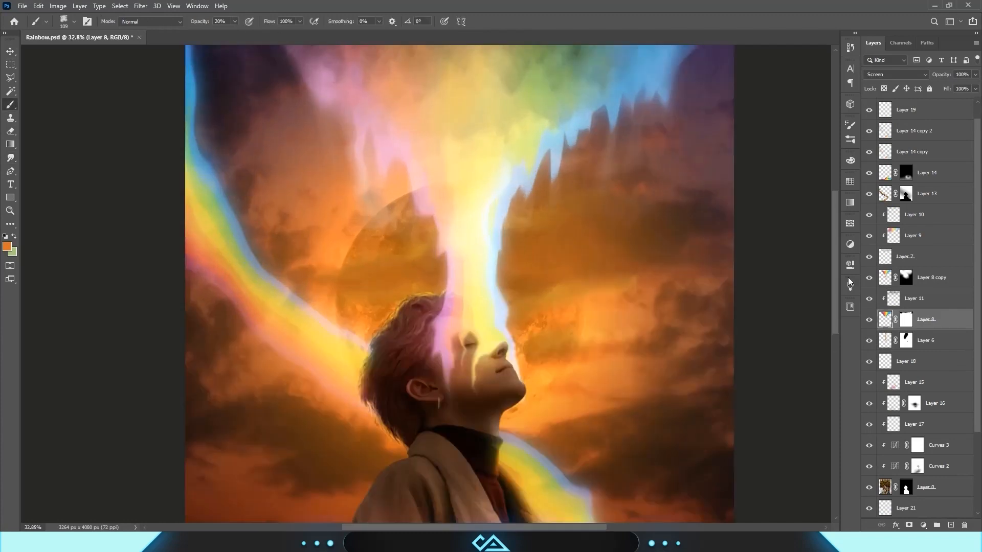
click(895, 74)
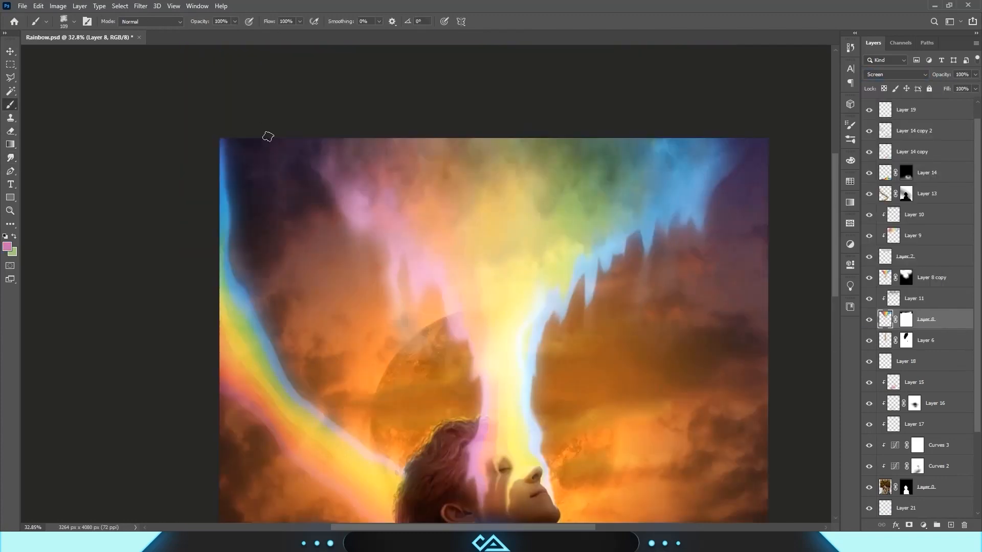
key(ctrl+backslash)
key(d)
click(10, 158)
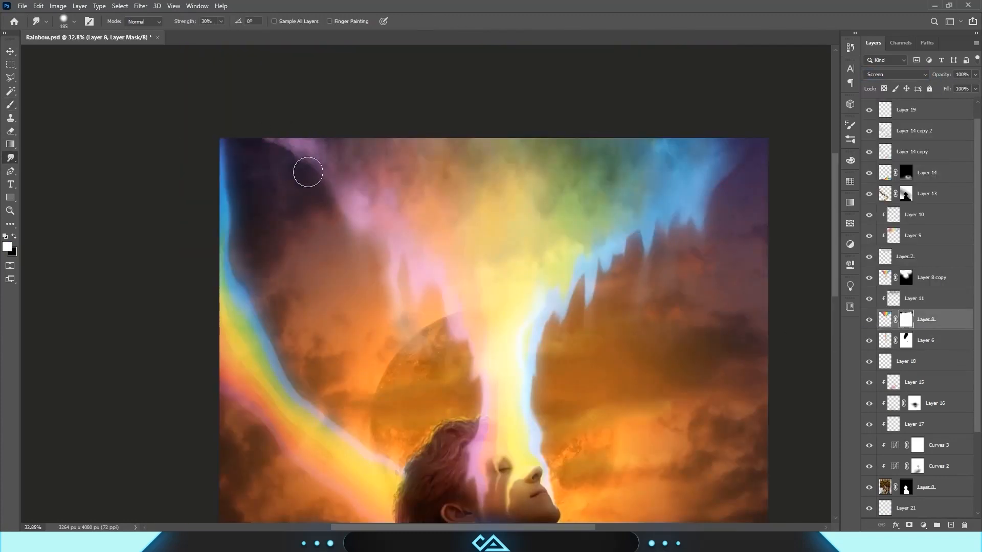
click(885, 320)
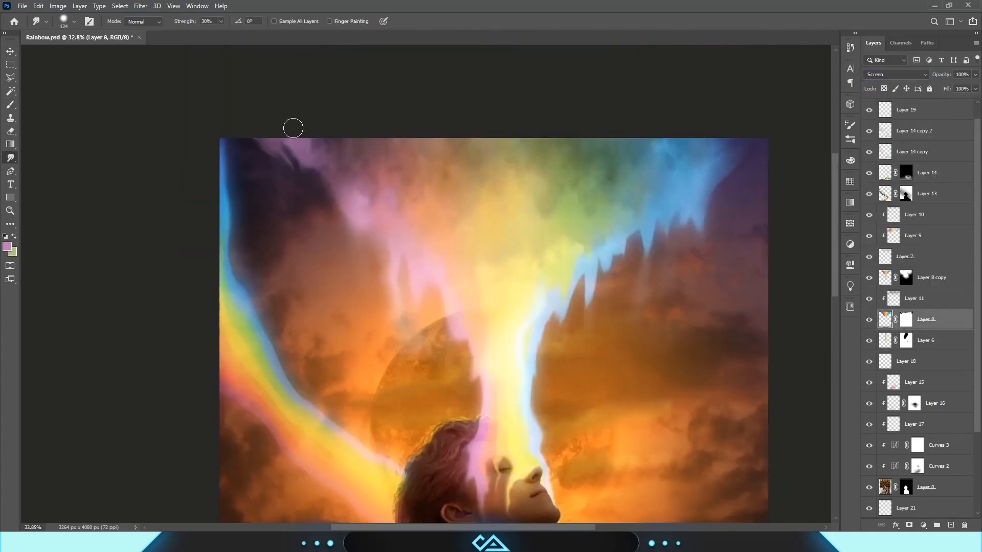
scroll(314, 150, down, 3)
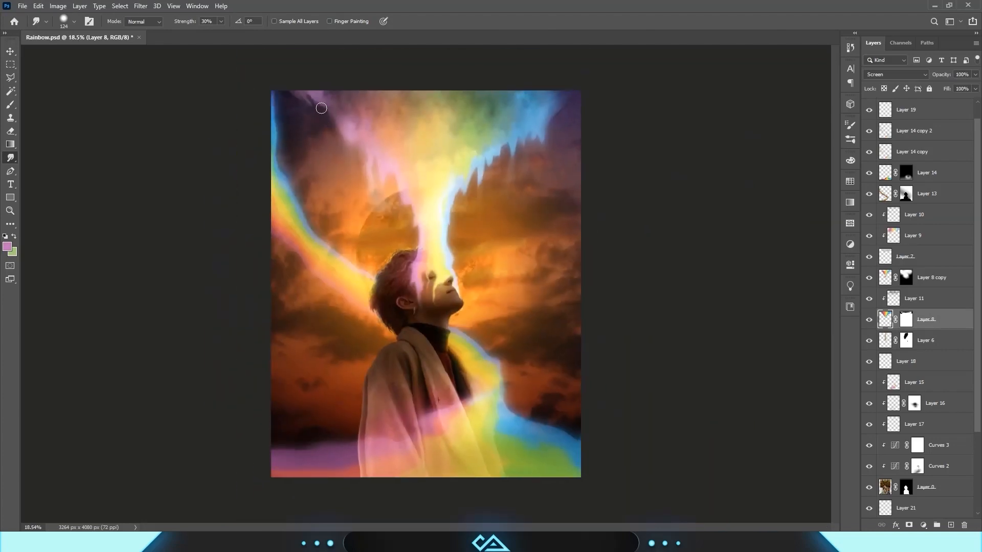
scroll(584, 132, up, 1)
scroll(571, 130, down, 1)
scroll(571, 132, up, 1)
scroll(572, 132, down, 1)
- On Layer 8 copy, brush a soft pink glow at the artwork's upper left and a sampled blue one at its upper right, using a 551 px Soft Round brush
click(10, 105)
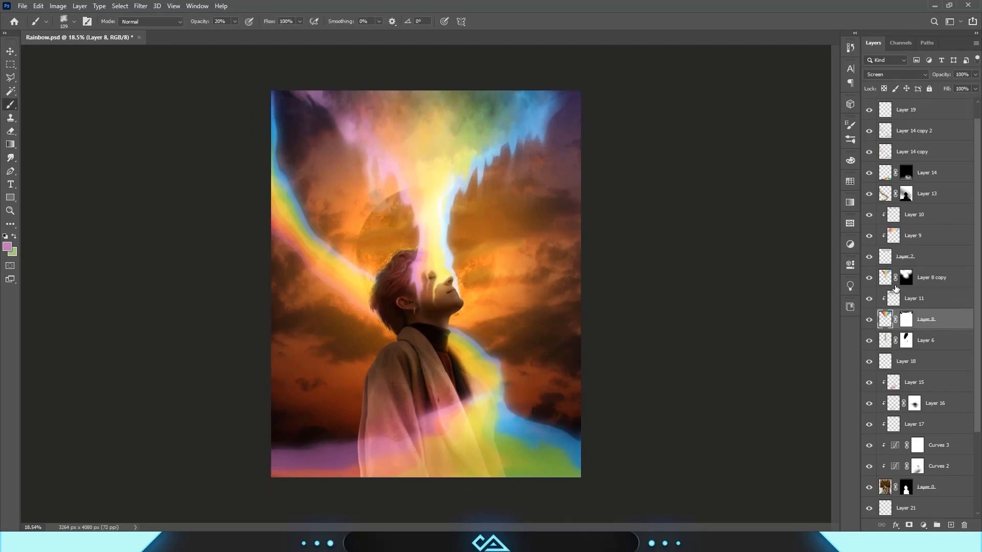
click(895, 283)
right_click(369, 131)
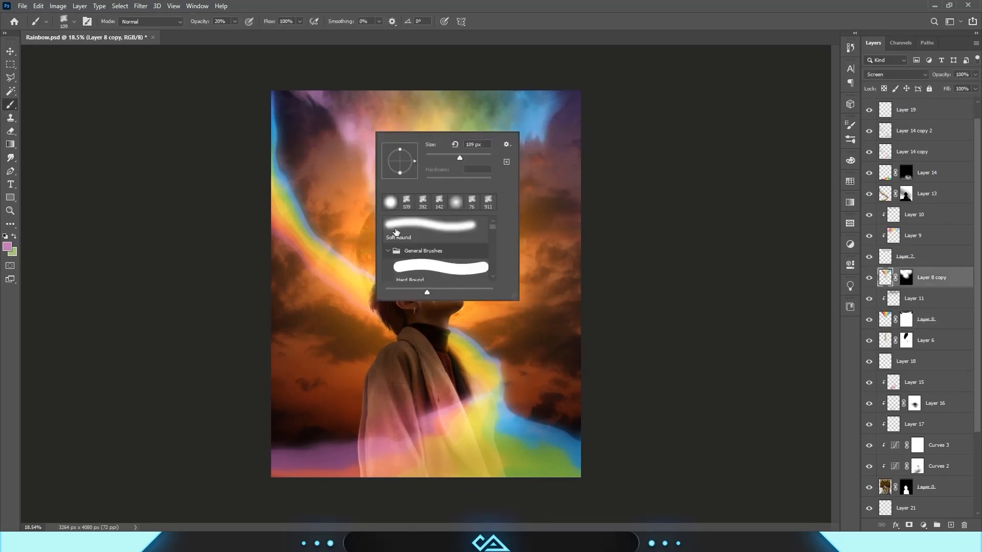
double_click(395, 232)
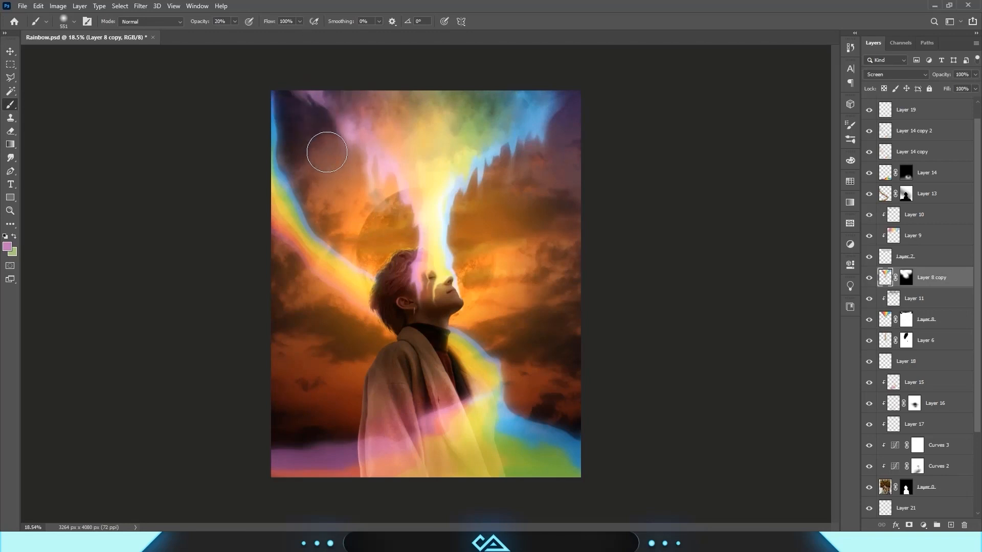
mouse_move(327, 152)
mouse_down()
mouse_move(318, 94)
mouse_move(305, 91)
mouse_move(351, 116)
mouse_move(318, 114)
mouse_up()
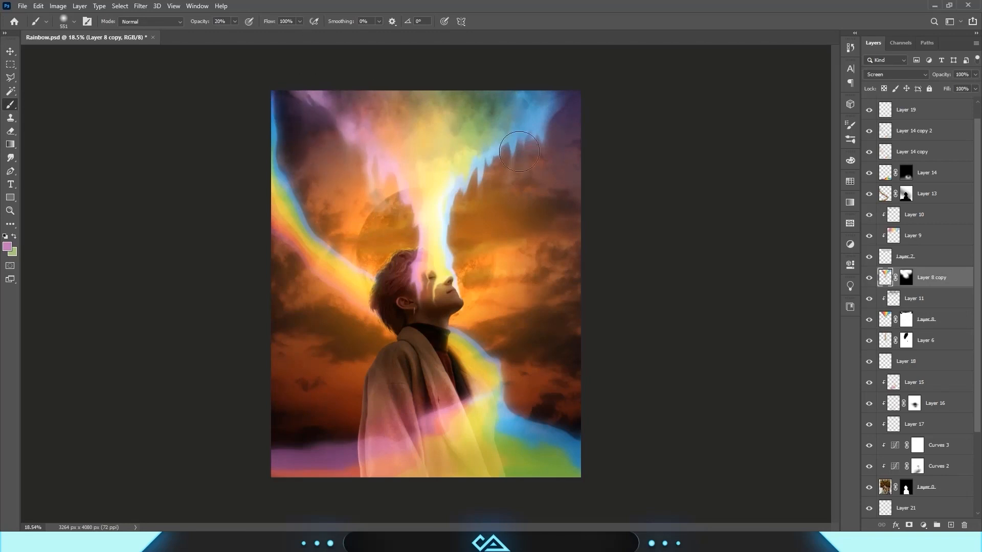
alt+click(544, 113)
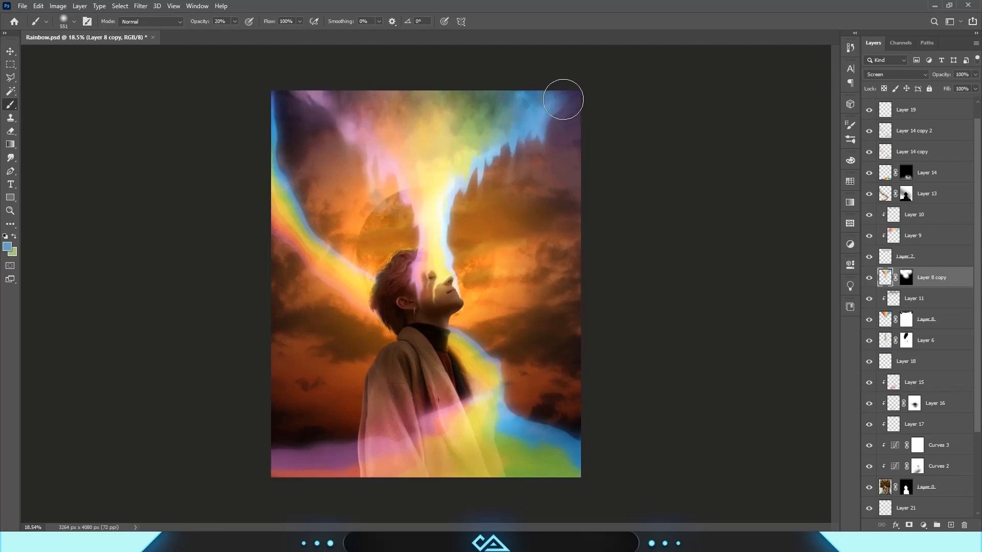
key(v)
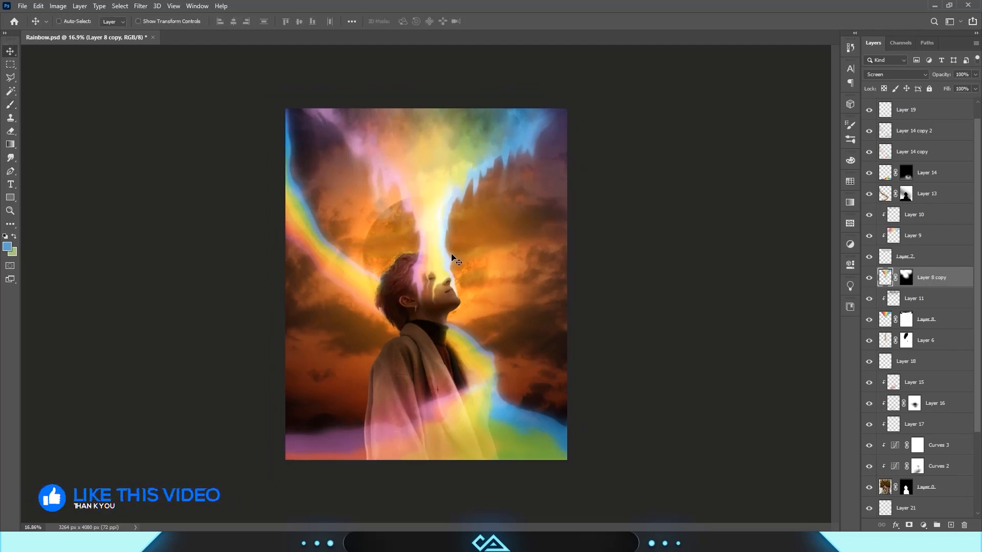
scroll(452, 256, up, 1)
scroll(964, 255, up, 1)
scroll(949, 203, down, 1)
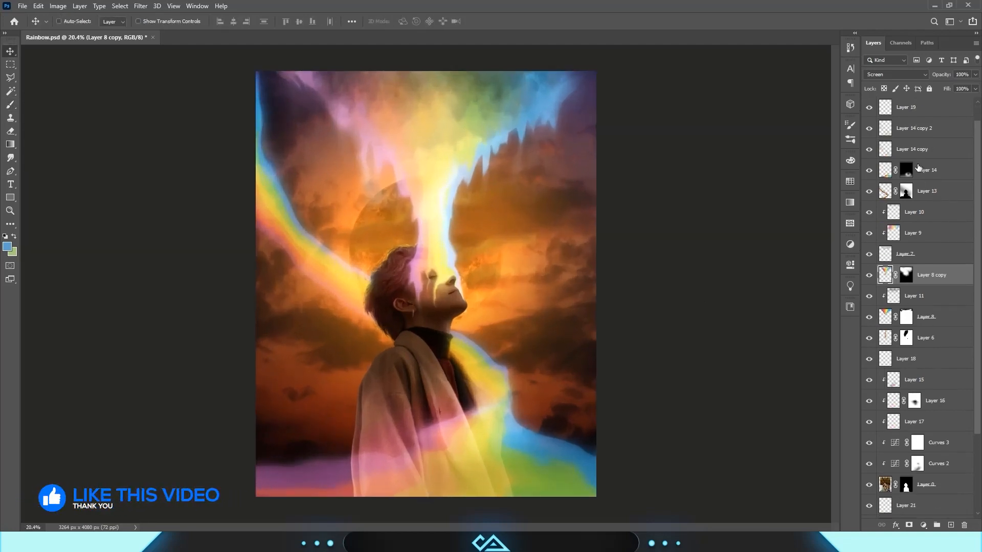
- Stamp all visible layers into a new layer above Layer 19 and convert it to a smart object
click(927, 113)
key(ctrl+shift+alt+e)
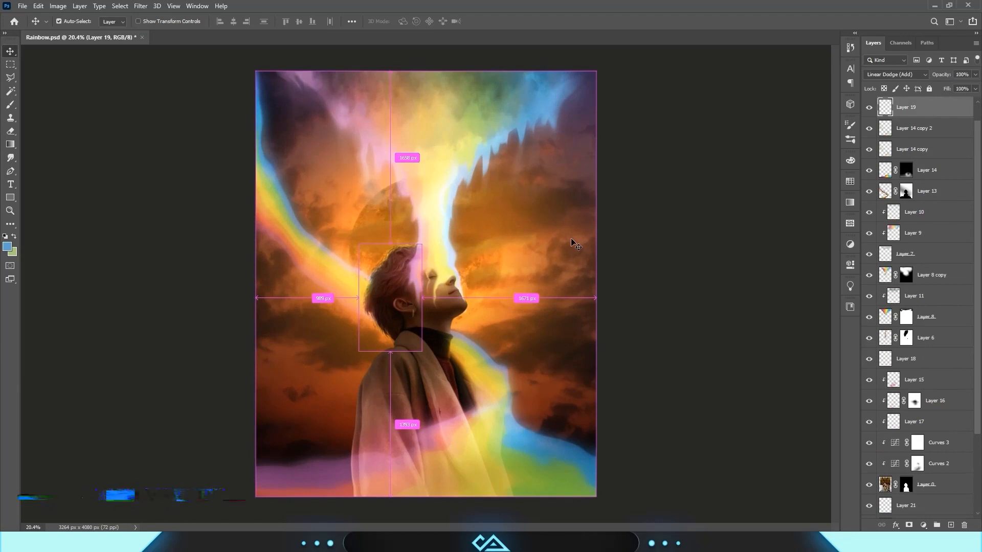
right_click(944, 108)
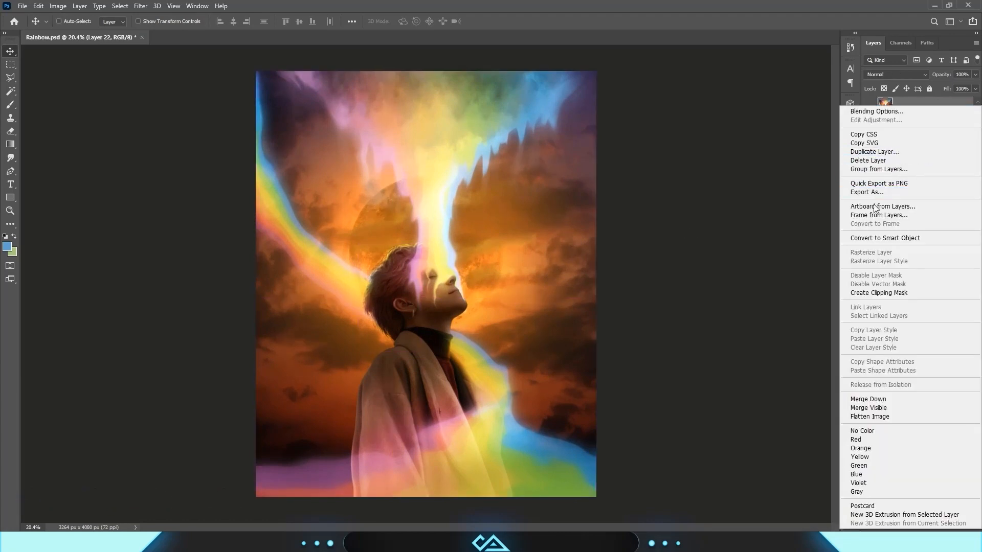
click(876, 238)
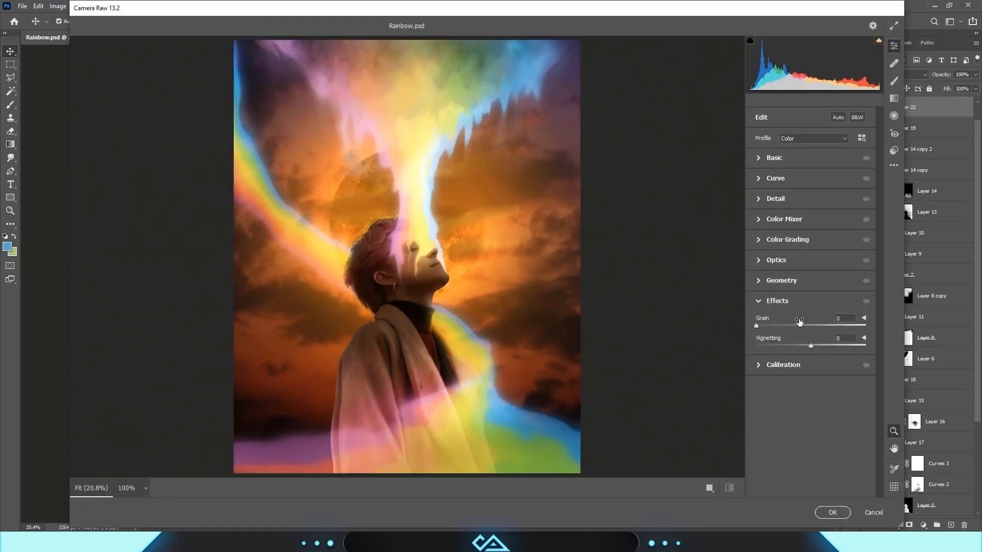
- Raise Clarity and set Sharpening to 62 for Layer 22 in the Camera Raw Filter
click(774, 158)
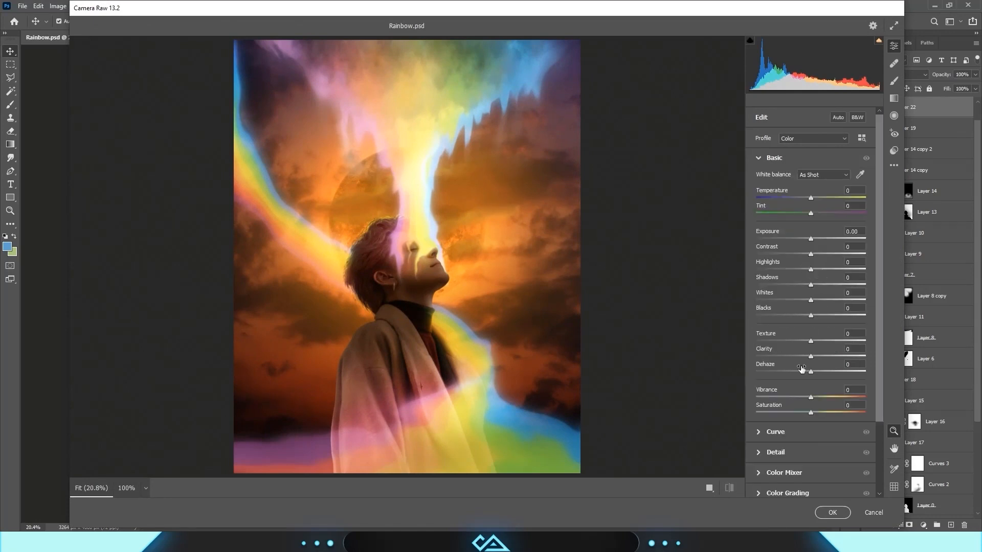
drag(826, 356, 827, 356)
drag(810, 341, 802, 227)
click(776, 432)
click(776, 390)
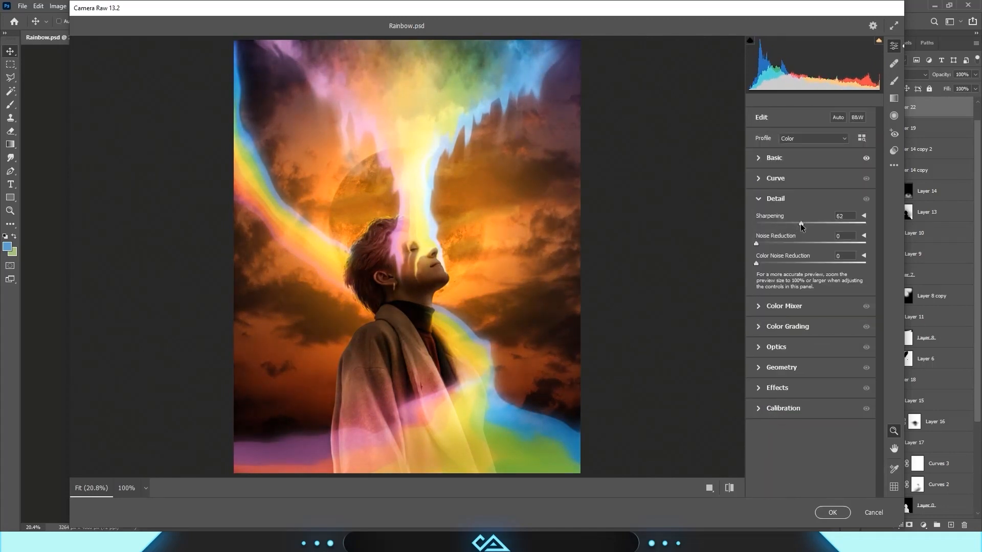
- Adjust the Optics distortion, add some Grain, and apply the Camera Raw Filter
click(784, 306)
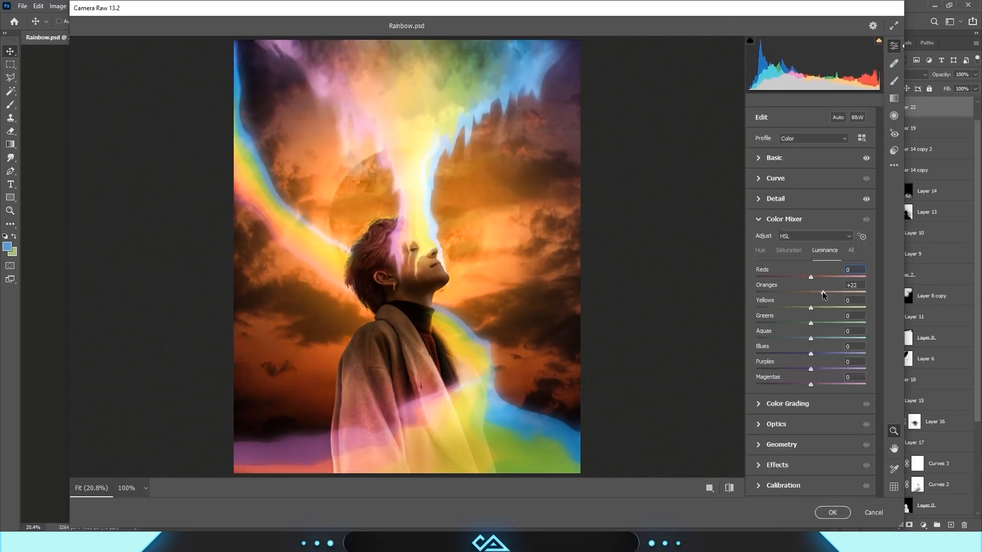
click(787, 404)
click(783, 449)
mouse_move(811, 285)
mouse_down()
mouse_move(833, 285)
mouse_move(821, 285)
mouse_up()
click(788, 371)
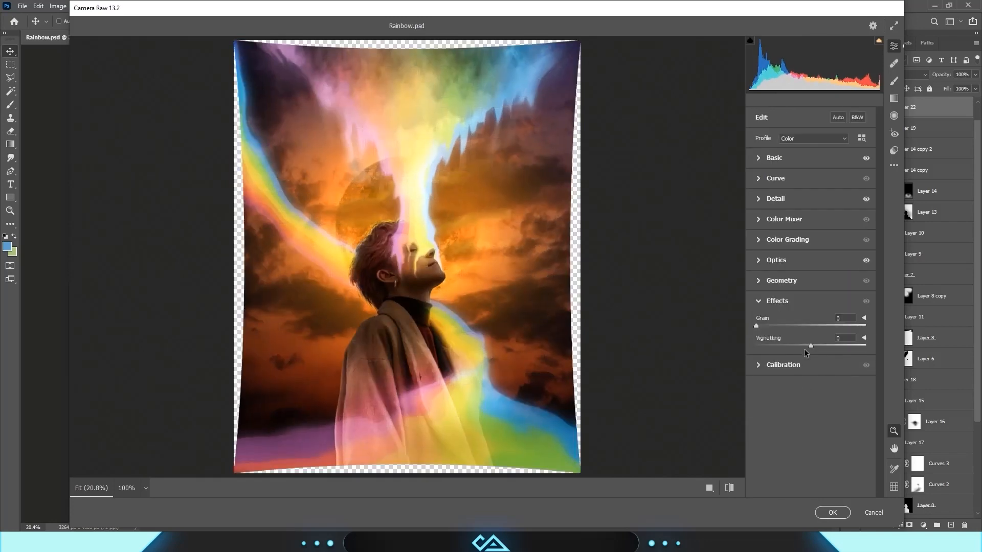
drag(756, 326, 778, 326)
click(833, 513)
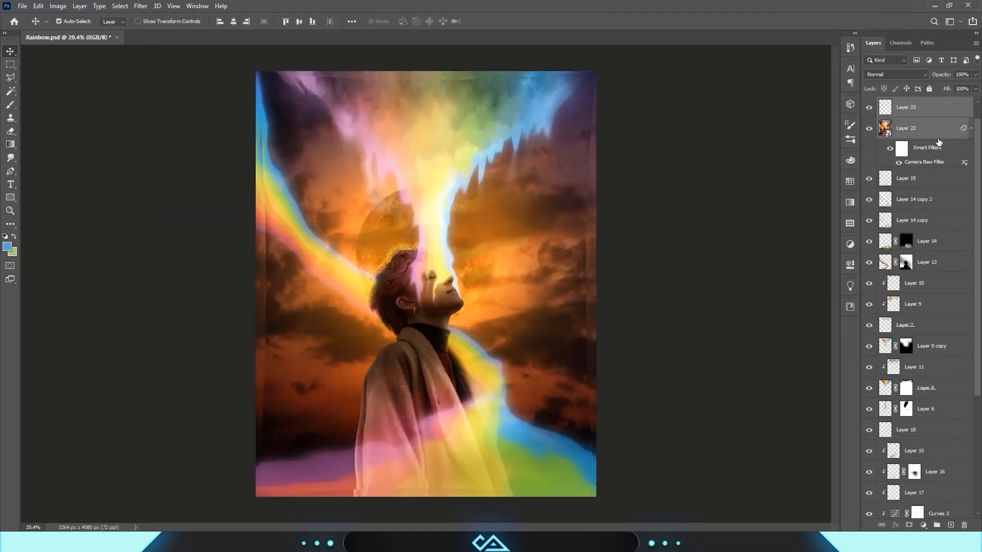
- Scale Layers 22 and 23 together to 106.54% so the warped edges extend beyond the canvas
key(ctrl+t)
scroll(657, 291, up, 6)
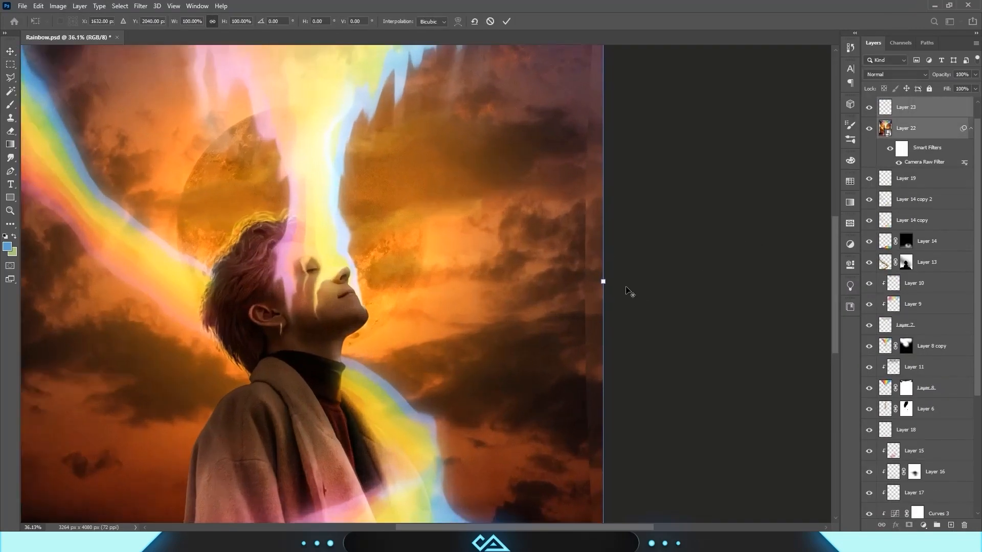
scroll(606, 290, up, 2)
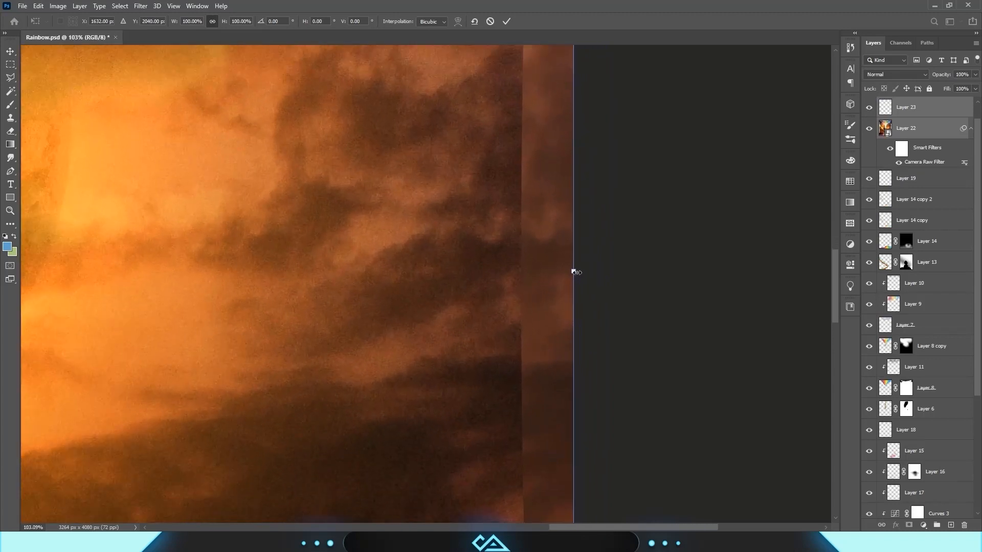
drag(573, 272, 630, 272)
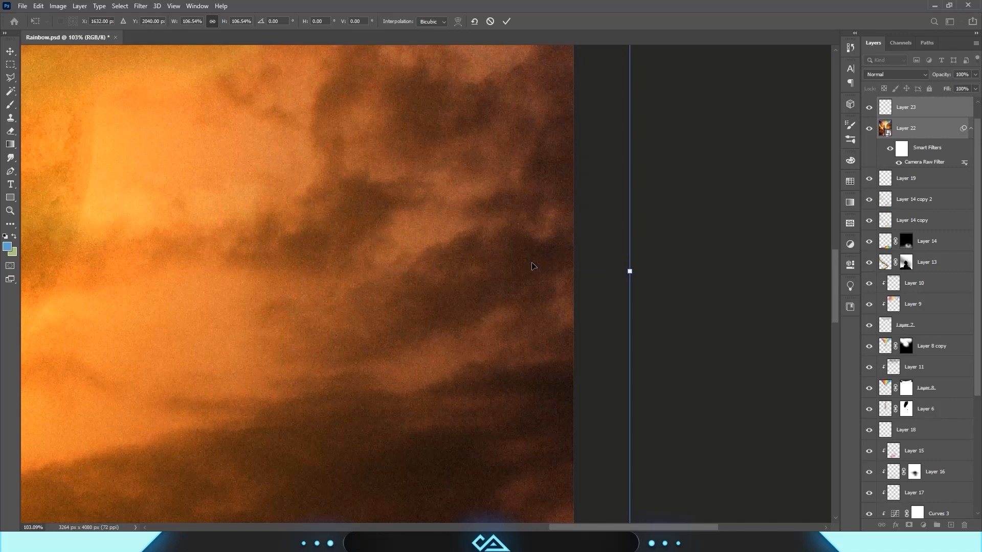
key(Return)
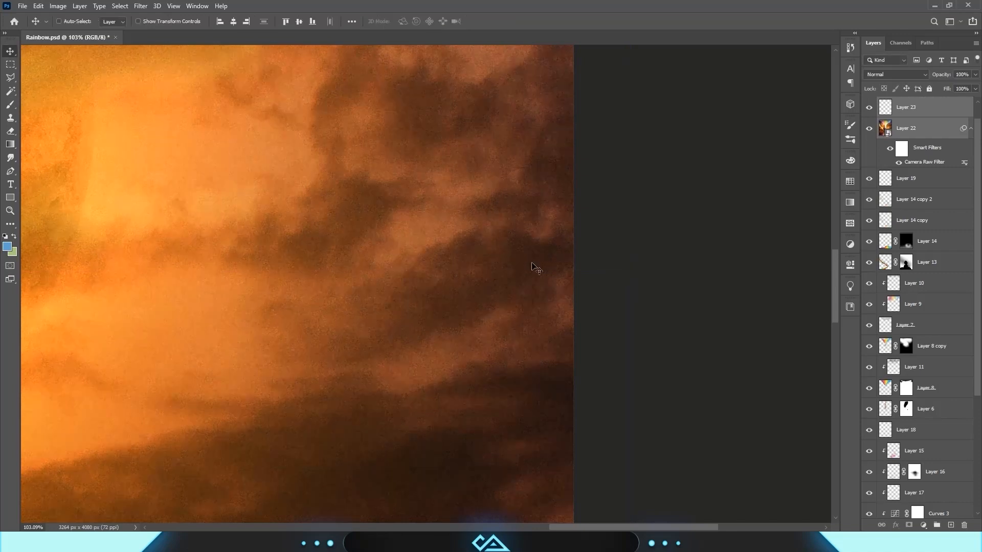
key(ctrl+0)
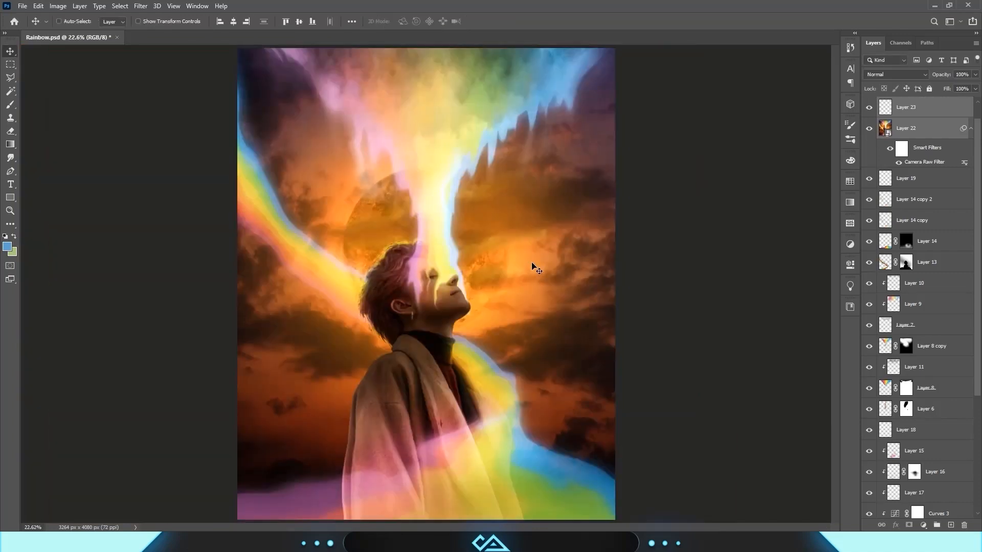
- Delete the empty Layer 23 and toggle Layer 22's visibility to compare the filtered image, leaving it hidden
click(944, 107)
key(Delete)
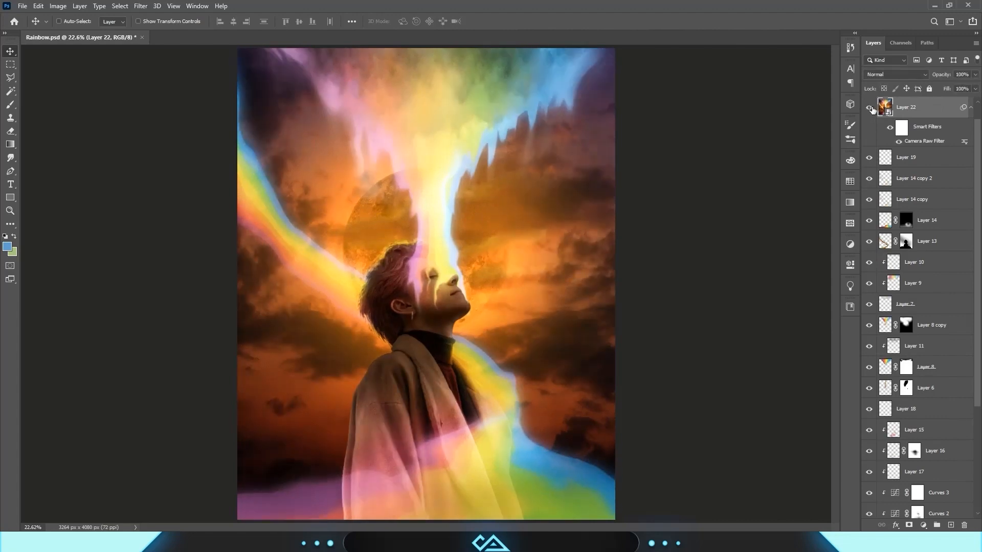
click(872, 109)
click(869, 108)
- Clean up the coat's shoulder edge on Layer 0's mask with a 10 px black brush at 100% opacity
scroll(932, 333, down, 5)
click(918, 361)
click(11, 104)
scroll(358, 378, up, 10)
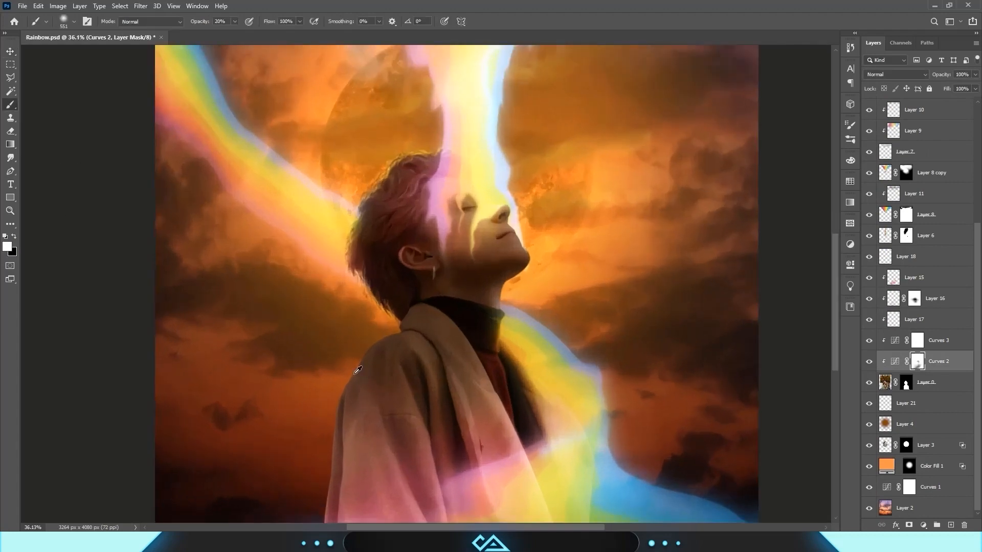
scroll(417, 271, up, 11)
click(906, 384)
key(0)
drag(425, 224, 402, 235)
key(x)
key(bracketleft)
key(bracketleft)
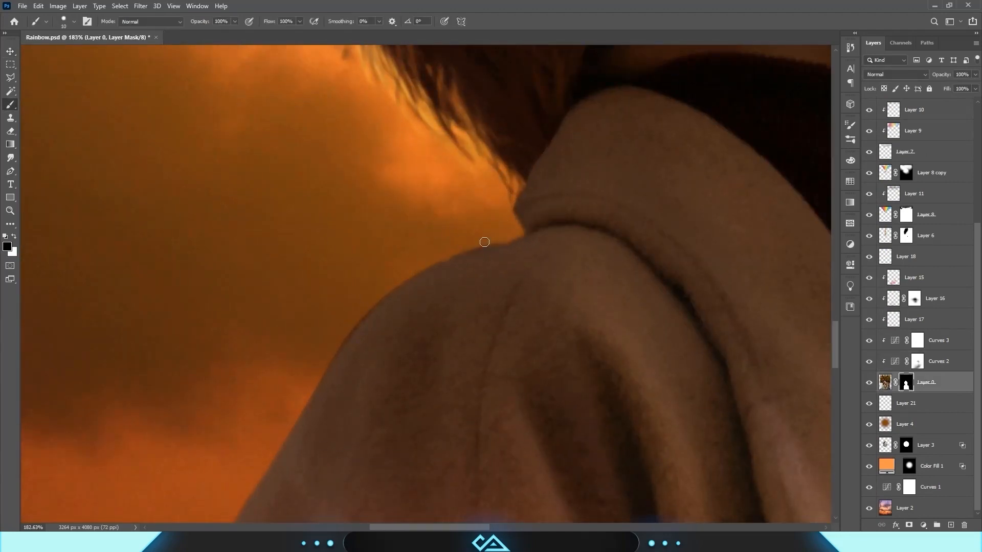
drag(386, 292, 333, 355)
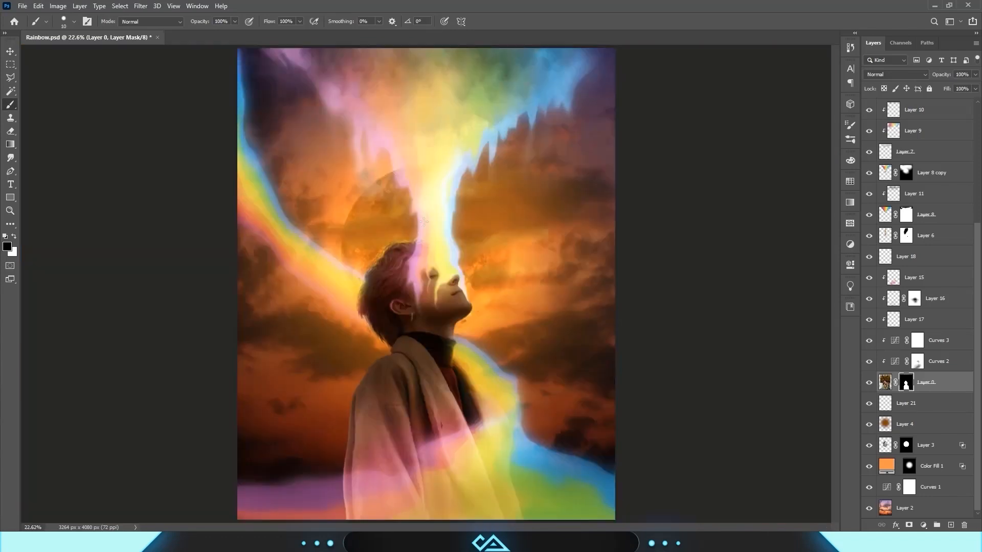
- Toggle Layer 16's visibility to check its effect and select its layer contents instead of the mask
scroll(464, 284, up, 3)
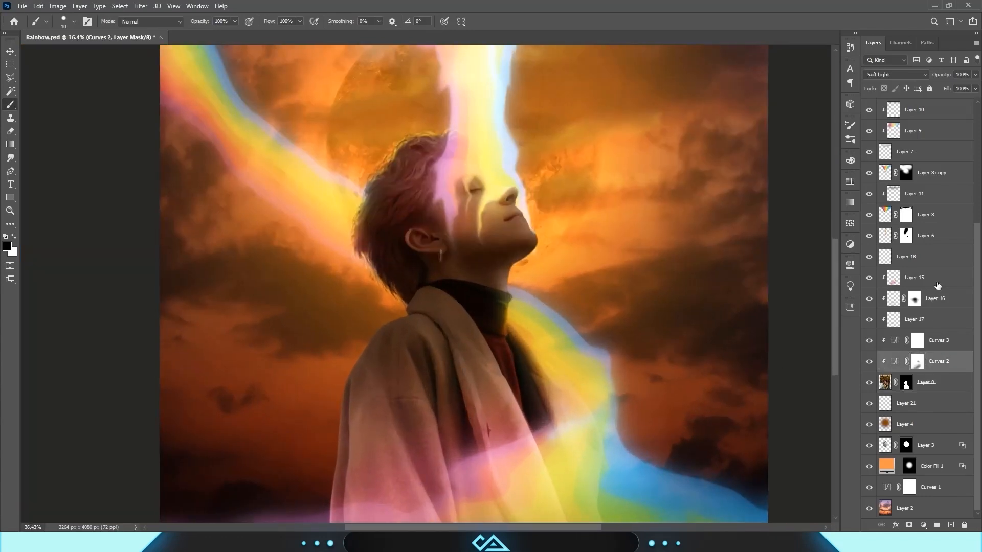
click(936, 284)
click(916, 306)
click(869, 299)
click(869, 299)
click(893, 299)
- Sample orange from the artwork and paint a soft glow at 20% opacity along the coat's shoulder on a new layer above Layer 16
scroll(287, 254, up, 5)
scroll(338, 272, down, 3)
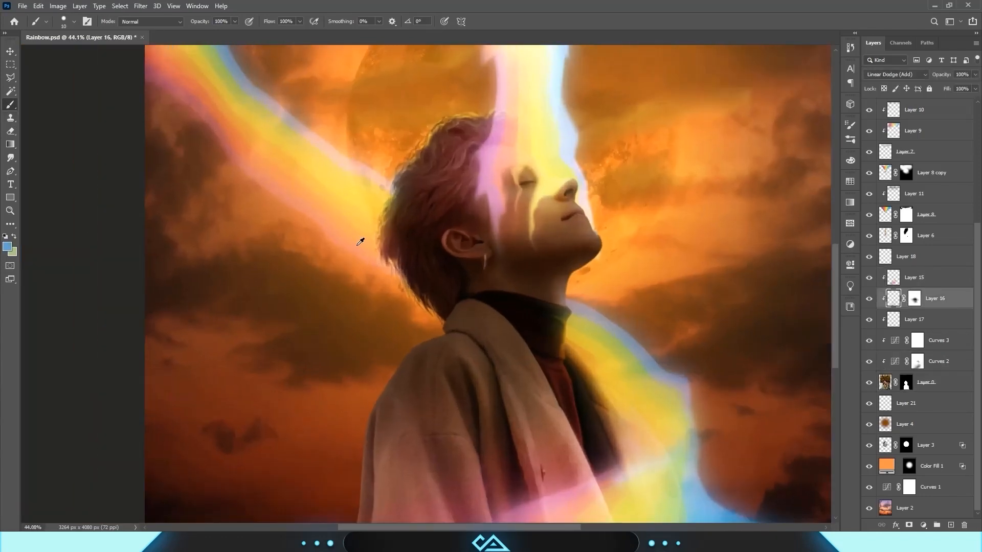
alt+click(361, 240)
drag(364, 345, 416, 355)
key(ctrl+z)
click(951, 525)
drag(337, 318, 373, 317)
key(2)
drag(413, 341, 377, 371)
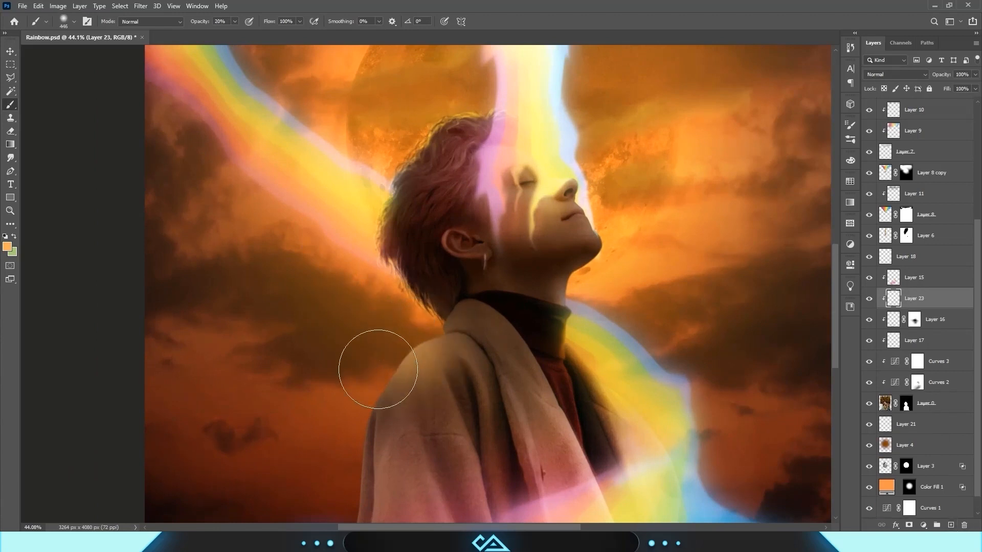
- Set the shoulder glow on Layer 23 to Linear Dodge (Add) and adjust its Blend If range in the blending options
click(893, 75)
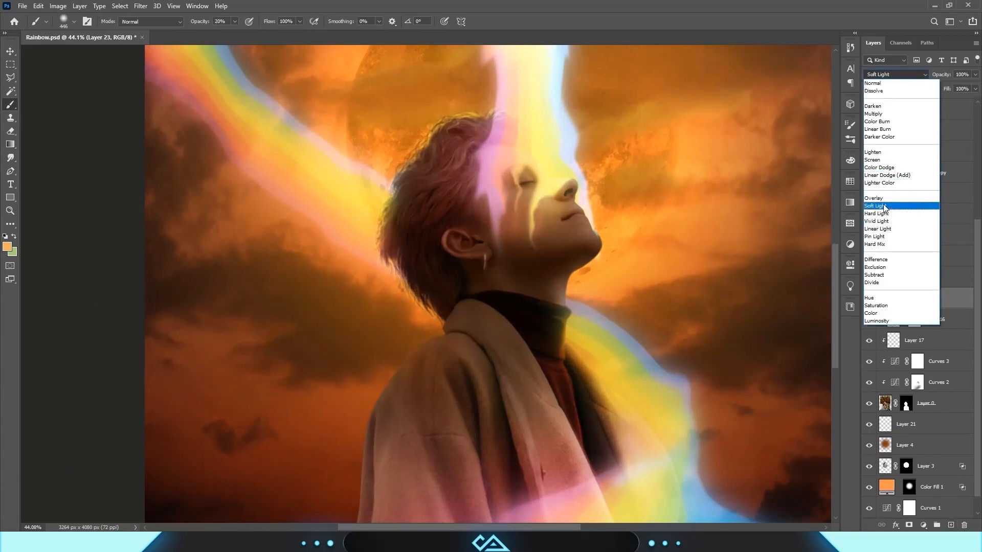
click(881, 178)
double_click(949, 300)
drag(696, 329, 757, 332)
click(916, 150)
scroll(455, 298, down, 5)
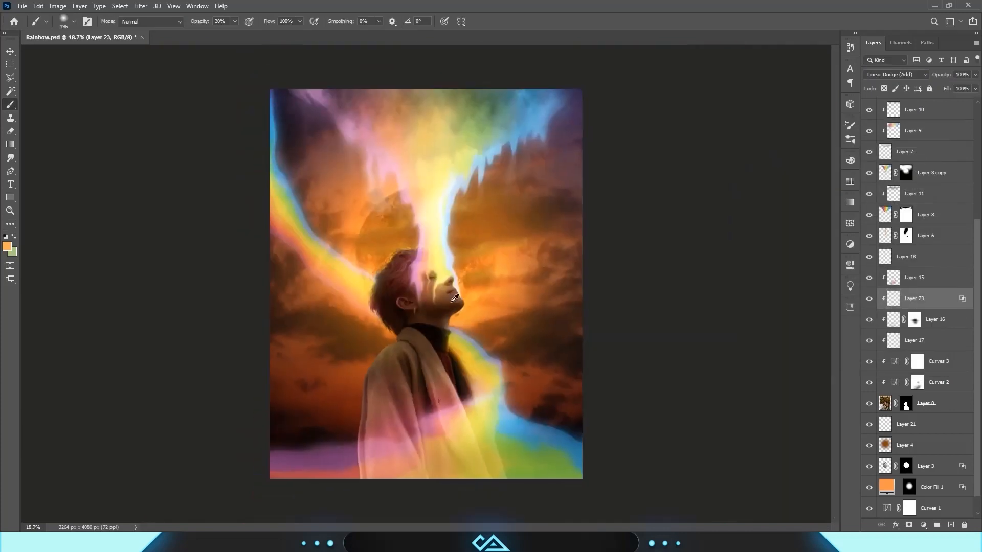
key([)
scroll(324, 340, up, 1)
key(e)
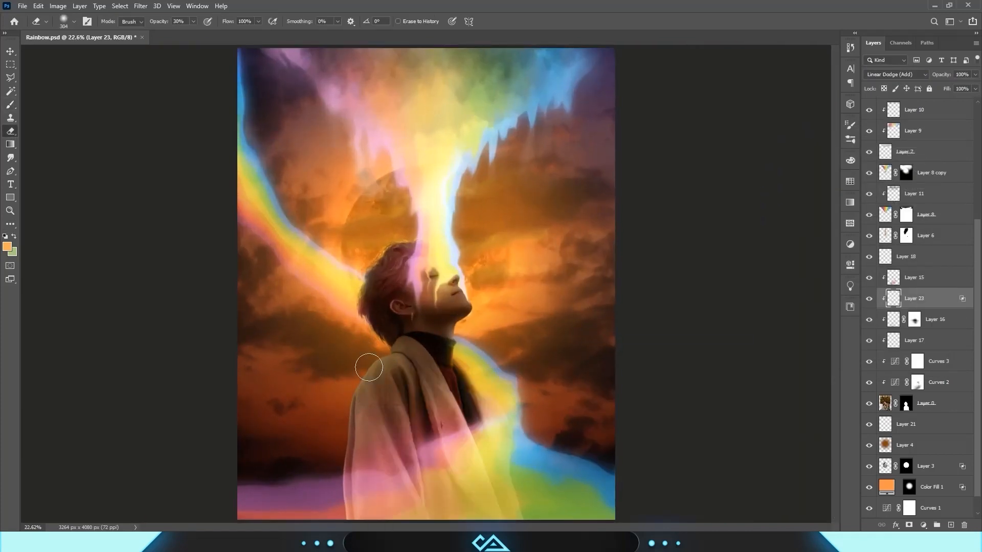
- Stamp the visible layers above Layer 19, paste the merged image into Layer 22's smart object, and save and close it
drag(978, 233, 978, 119)
click(901, 181)
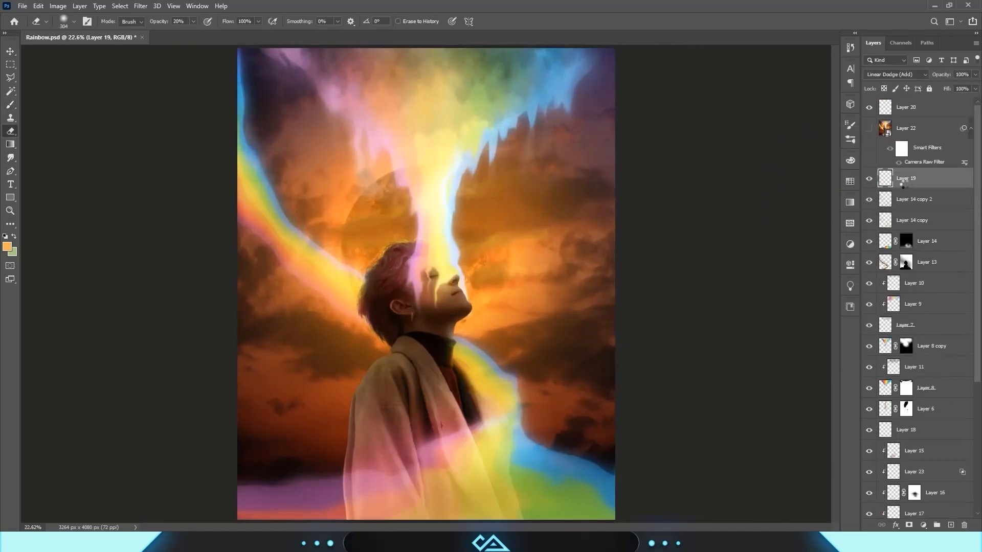
key(ctrl+alt+shift+e)
click(869, 127)
double_click(885, 127)
key(ctrl+v)
key(ctrl+s)
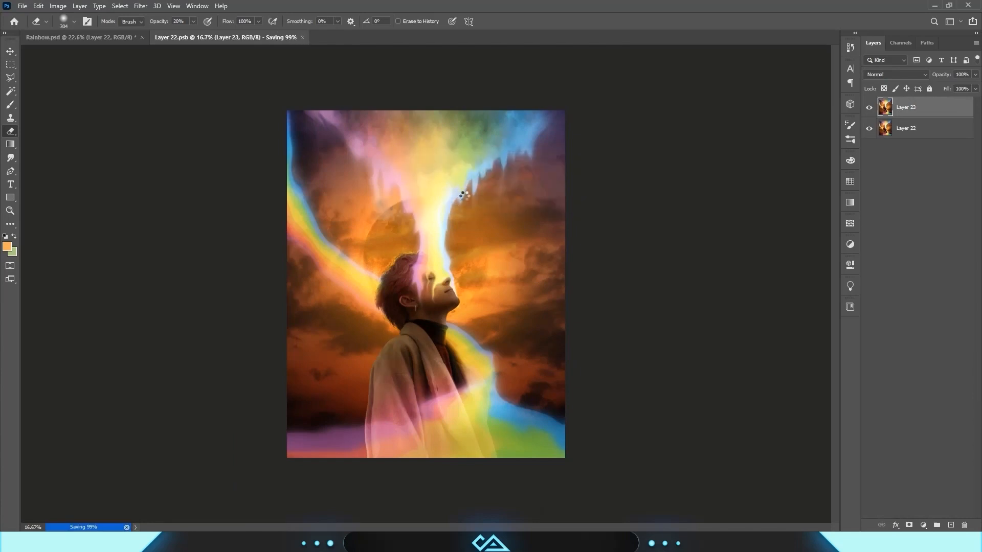
key(ctrl+w)
- Hide Layer 22, delete the stamped Layer 24, and move Layer 20 below Layer 22
click(907, 108)
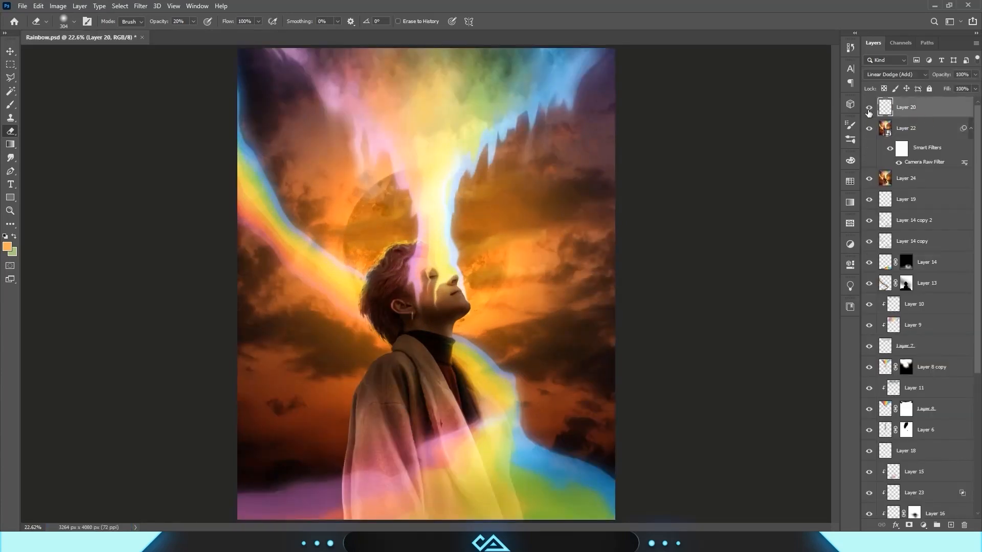
click(869, 128)
click(899, 185)
key(Delete)
click(899, 110)
drag(898, 110, 900, 169)
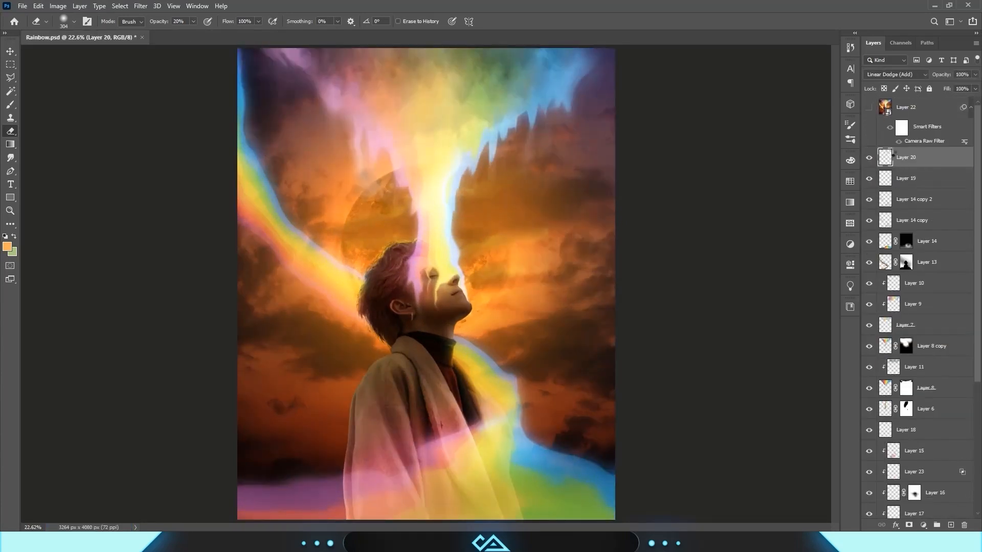
- Update Layer 22's smart object with Layer 23 as its only content, save and close it, and show Layer 22
double_click(885, 107)
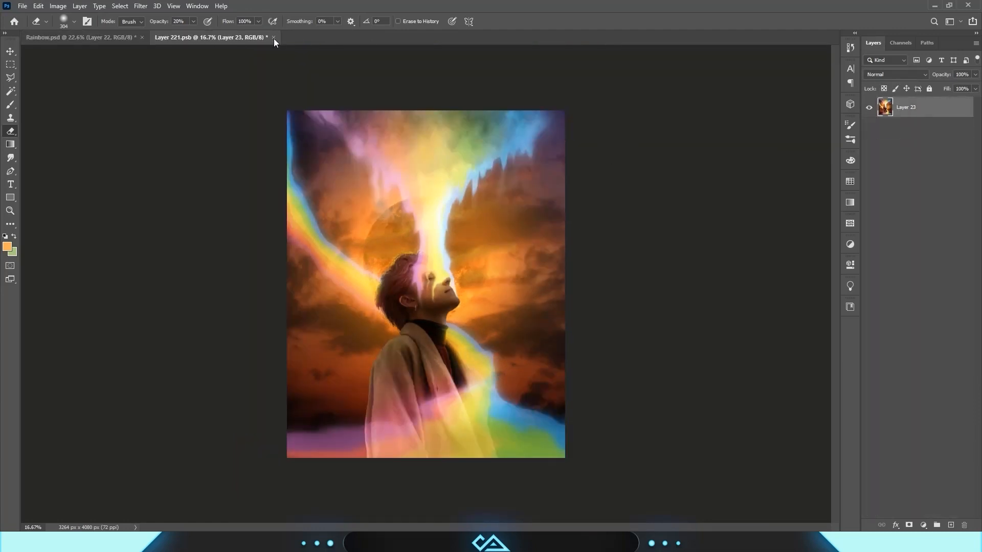
key(ctrl+s)
key(ctrl+w)
click(900, 162)
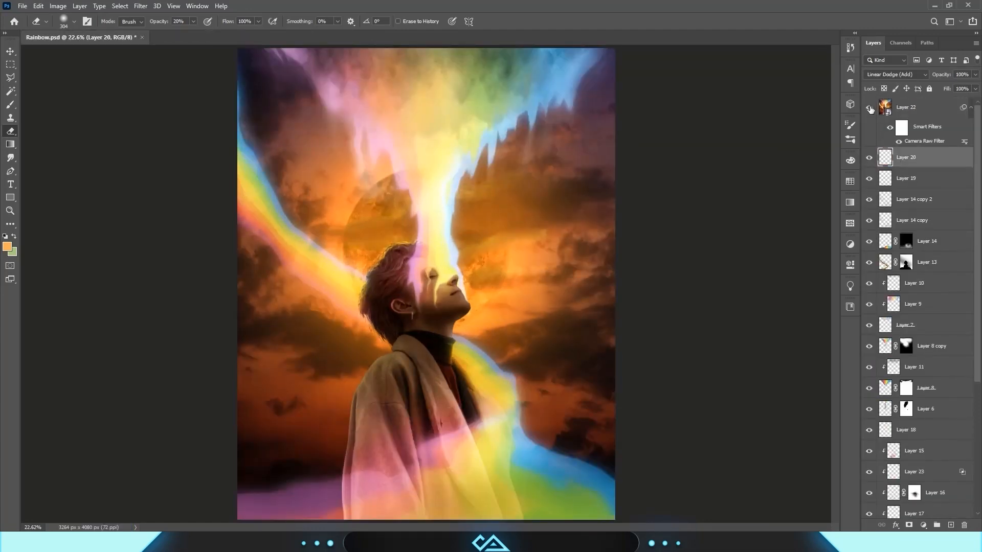
- Add a Color Lookup adjustment above Layer 22 using FoggyNight.3DL and set its opacity to 15%
click(934, 114)
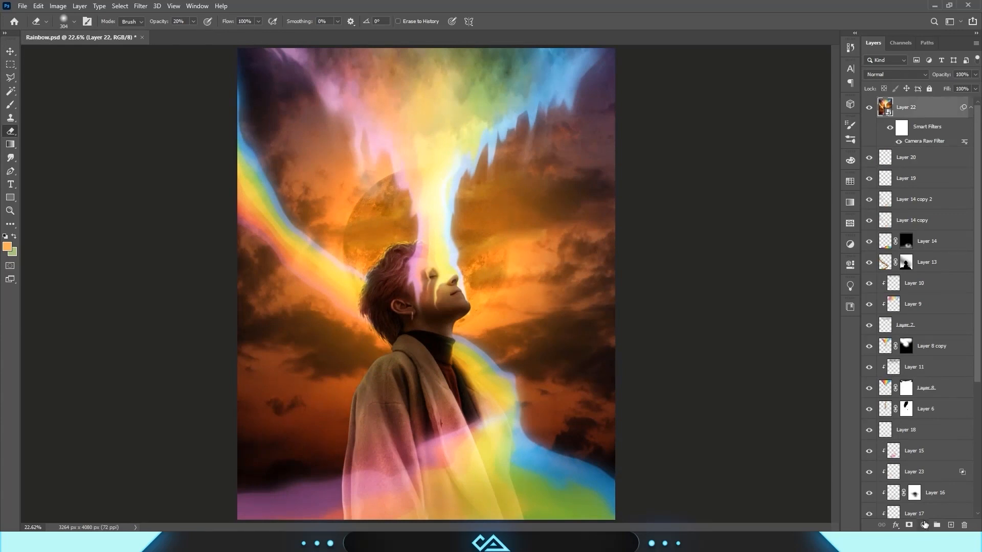
click(925, 525)
click(923, 471)
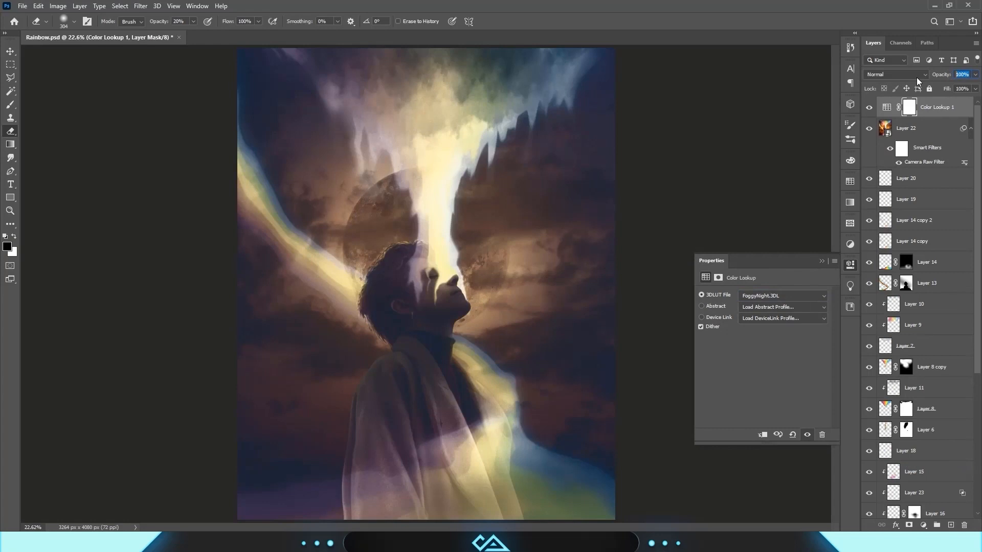
text(15)
key(Return)
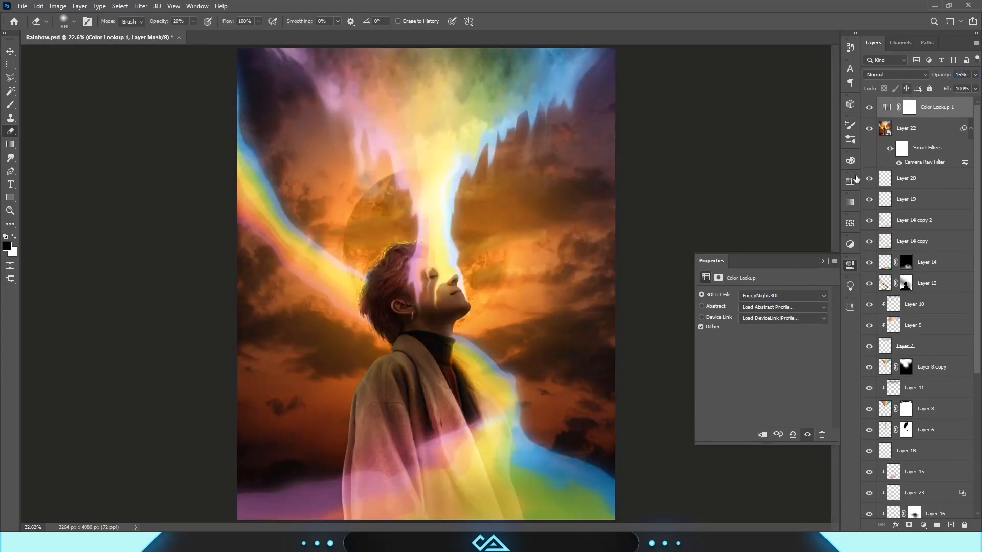
click(822, 261)
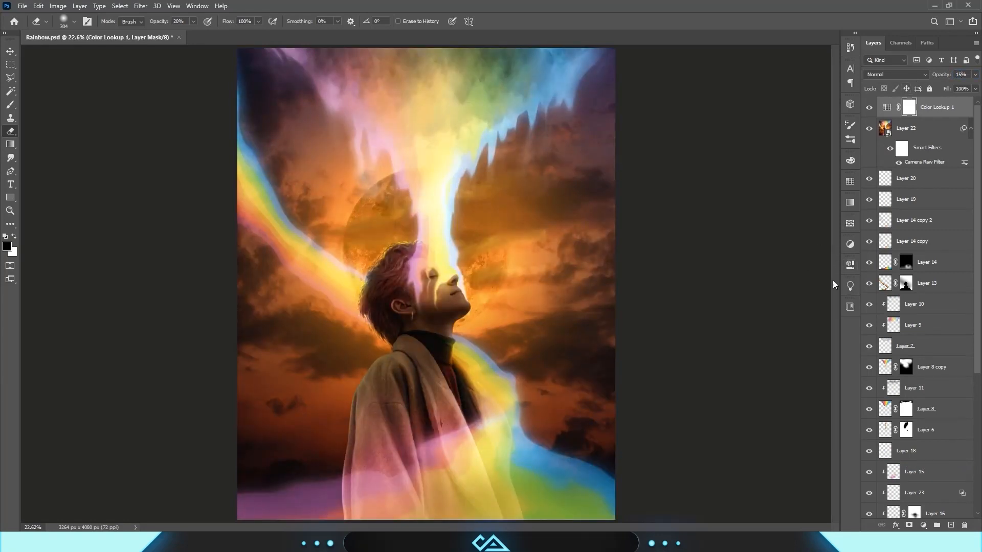
- Add a Color Balance adjustment above the Color Lookup and shift its midtone colours
click(922, 525)
click(936, 432)
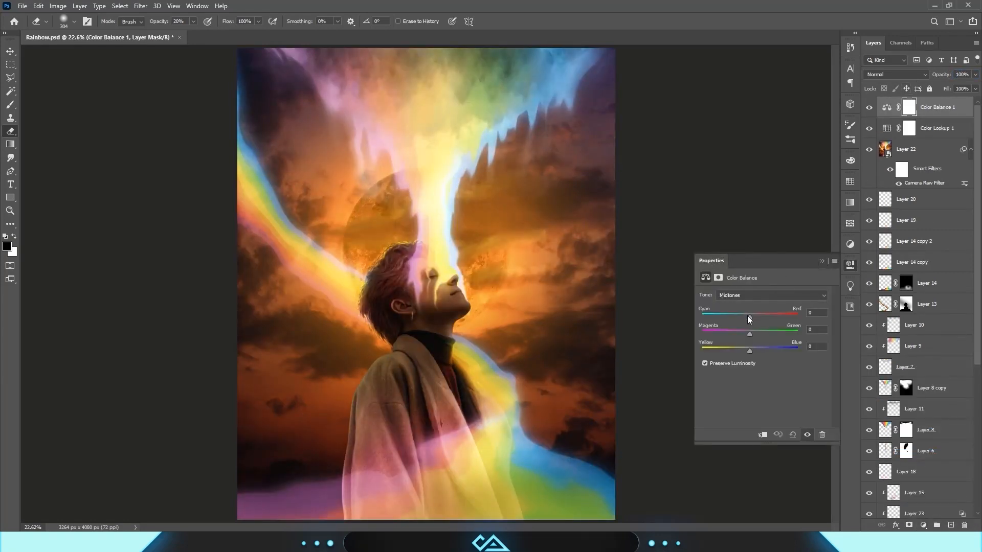
drag(744, 315, 752, 351)
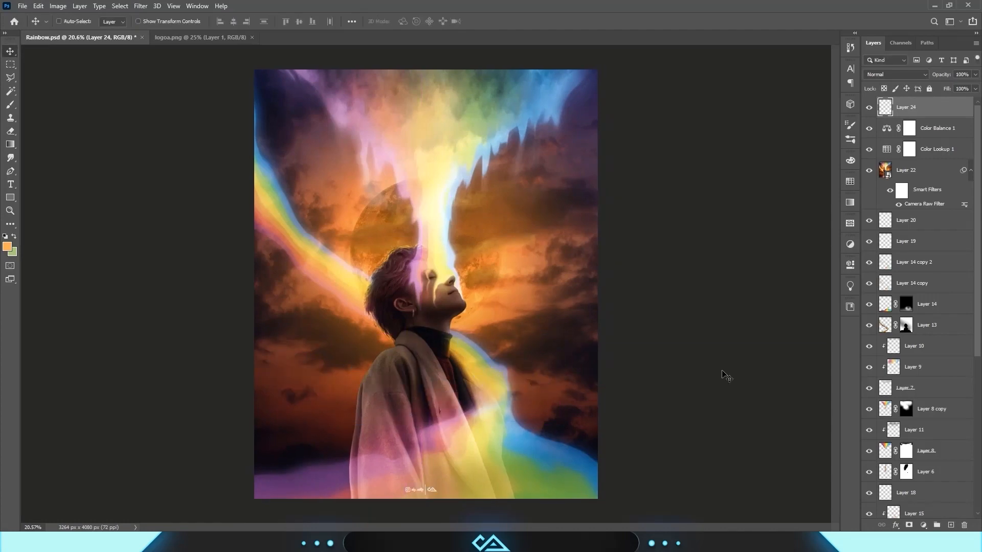
- Invert the white logo near the artwork's lower edge to black and save the document
key(ctrl+i)
key(ctrl+0)
scroll(419, 493, up, 12)
key(e)
key(ctrl+0)
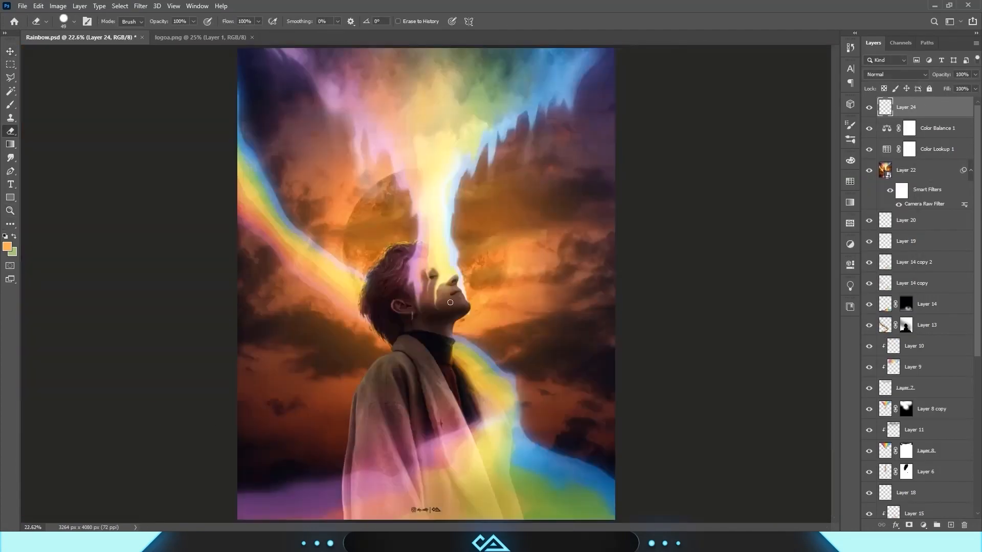
key(v)
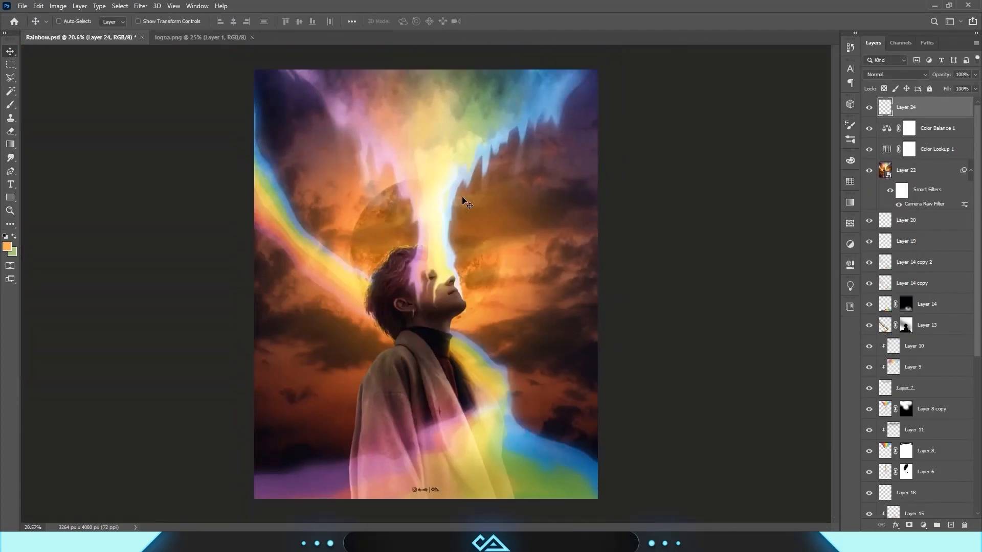
key(ctrl+s)
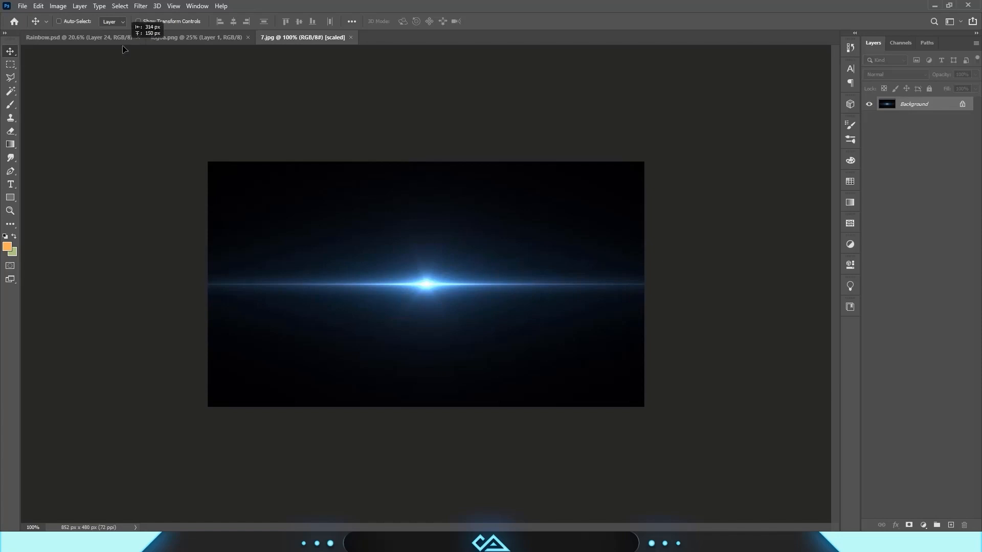
- Place the blue lens flare from 7.jpg into the Rainbow composite, scaling it down and tilting it above the head
drag(148, 30, 404, 253)
key(ctrl+t)
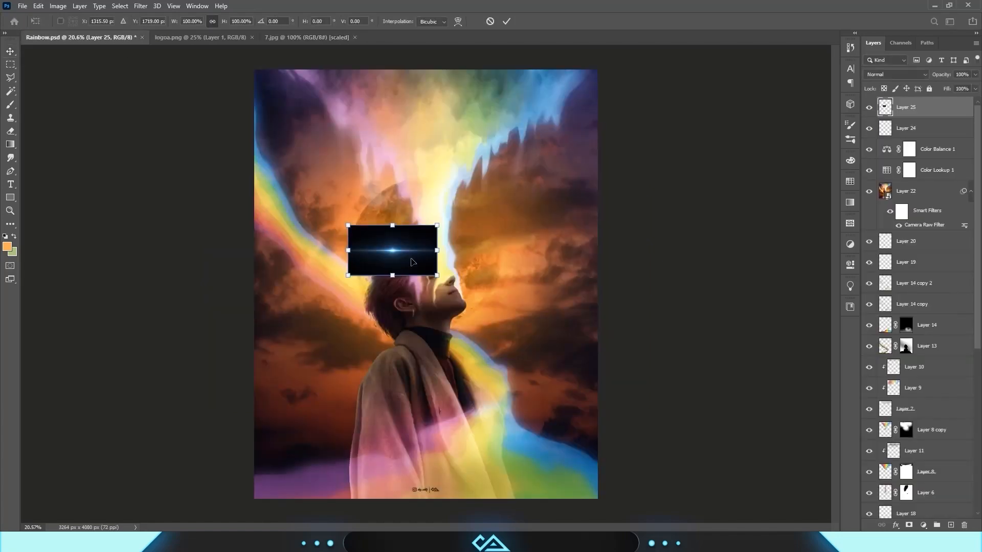
scroll(409, 286, up, 8)
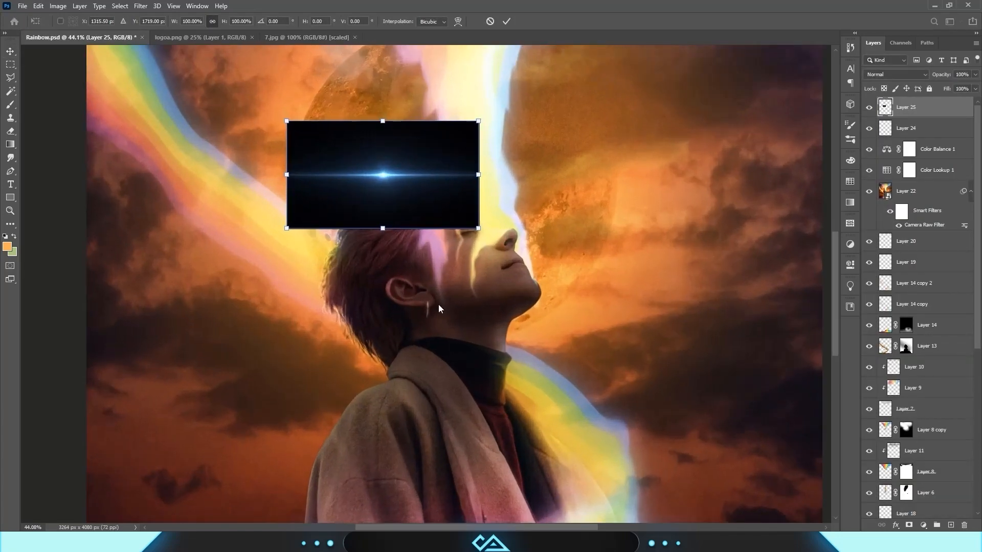
drag(438, 307, 401, 179)
key(Return)
scroll(456, 302, up, 6)
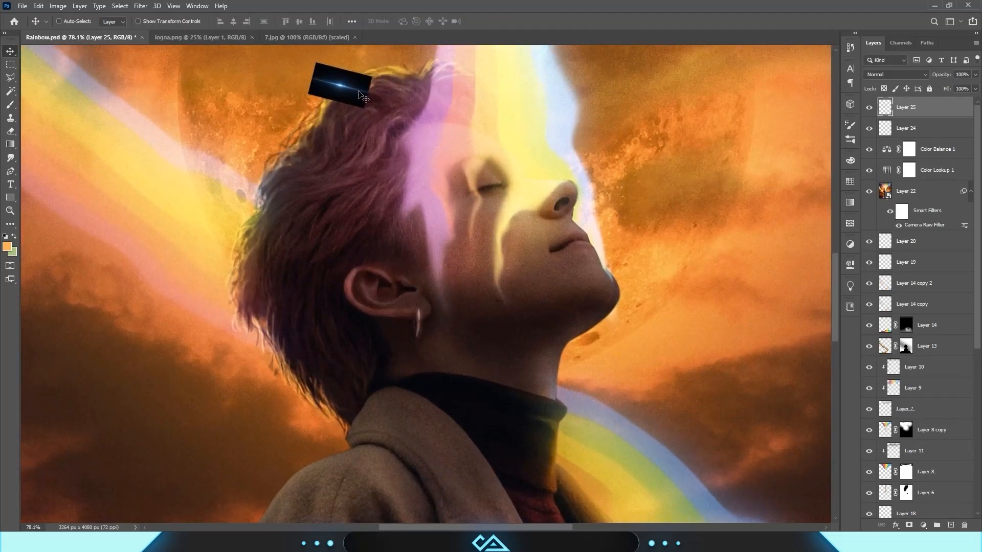
- Move the flare onto the earring and set its blend mode to Screen
drag(360, 95, 447, 333)
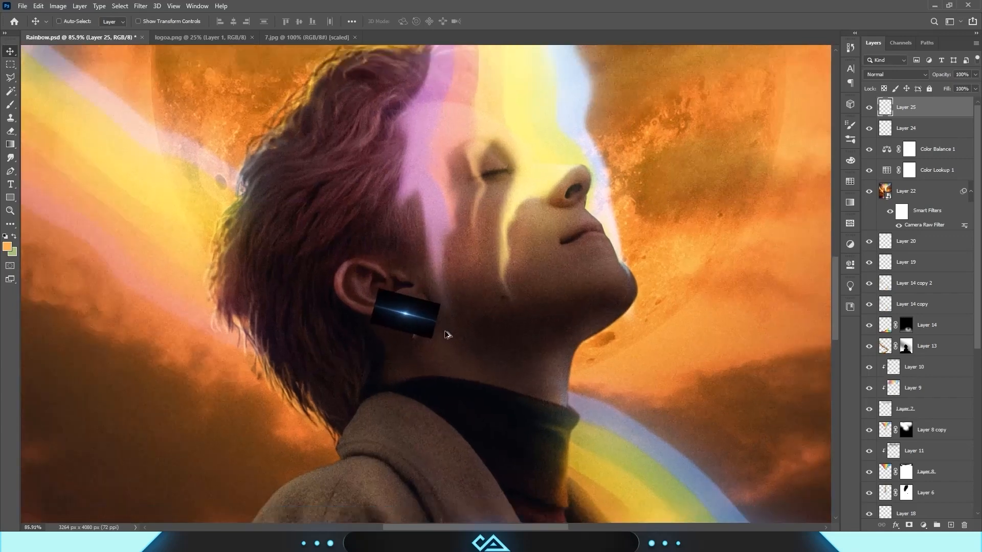
scroll(447, 333, up, 8)
click(900, 74)
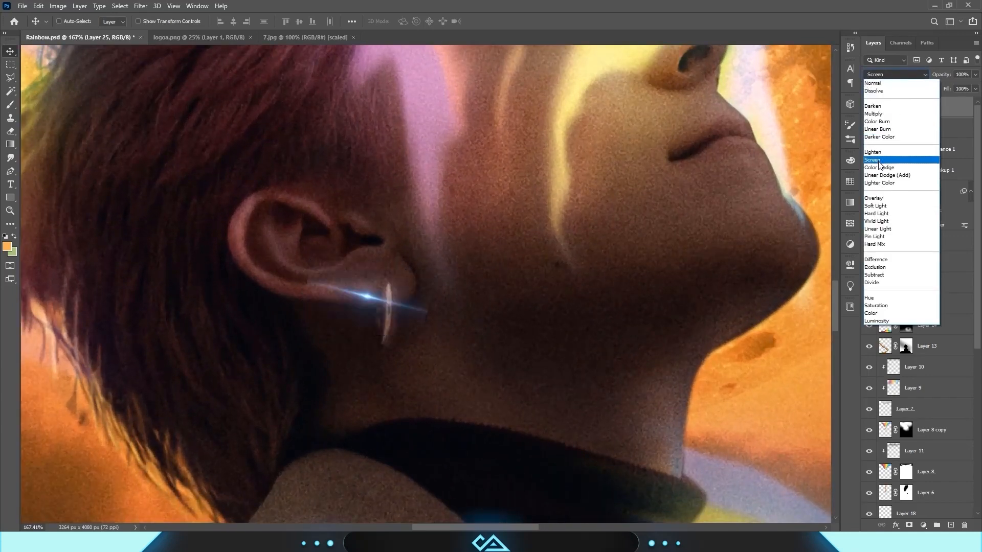
click(879, 162)
drag(511, 253, 528, 259)
- Rotate the flare about 76 degrees to run vertically along the earring and nudge it into place
key(ctrl+t)
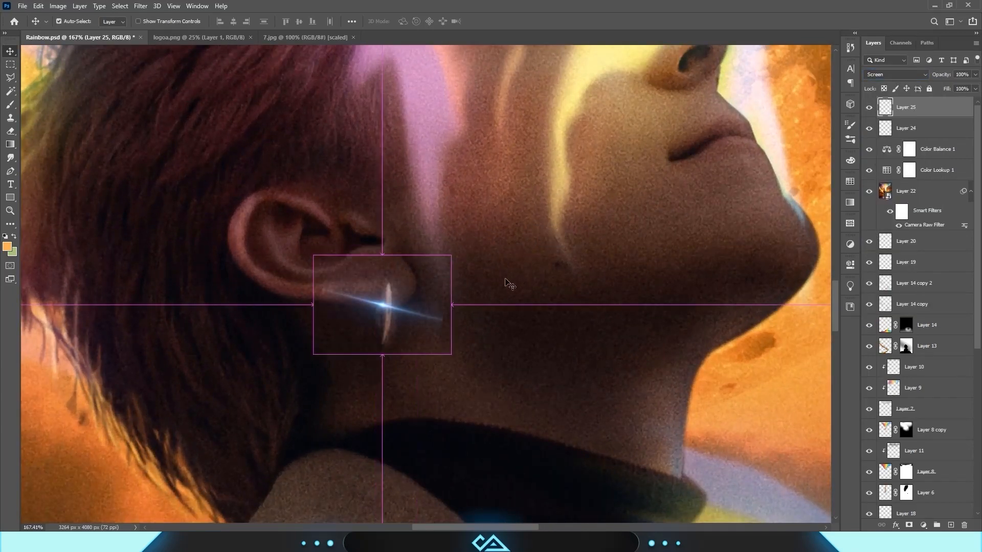
drag(462, 228, 404, 317)
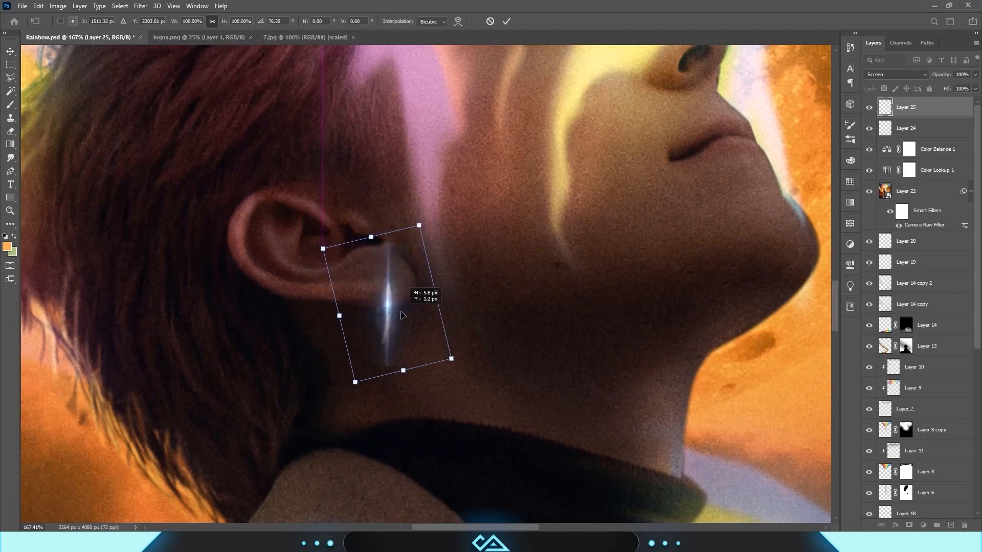
key(Return)
key(Right)
key(Right)
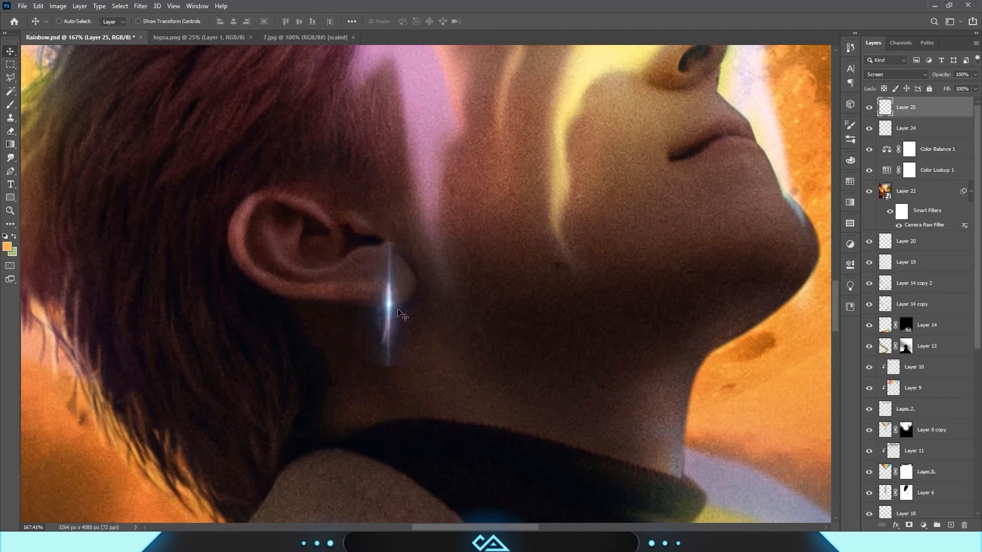
- Recolour the flare to pink with Hue/Saturation, setting the Hue to +95
key(ctrl)
key(ctrl+u)
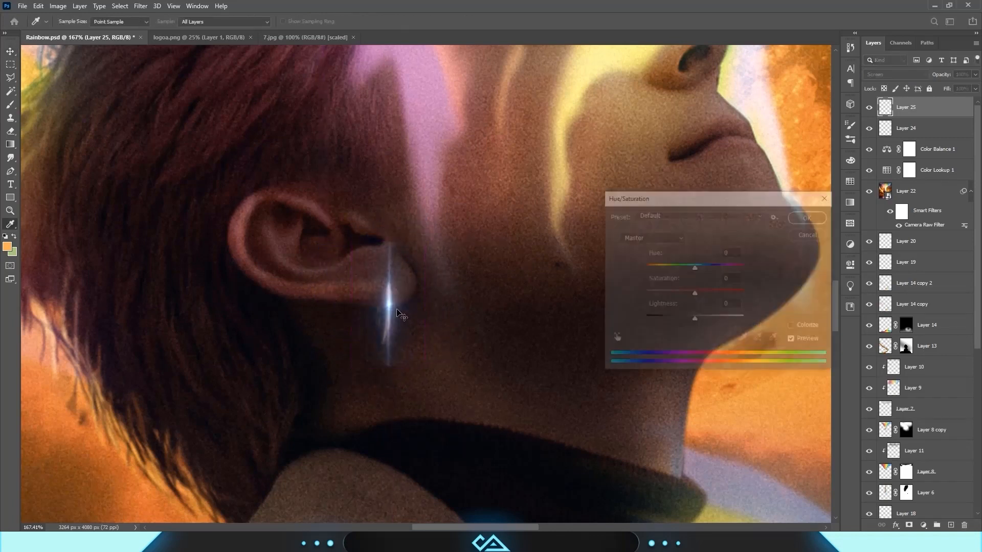
mouse_move(715, 269)
mouse_down()
mouse_move(742, 272)
mouse_move(728, 270)
mouse_up()
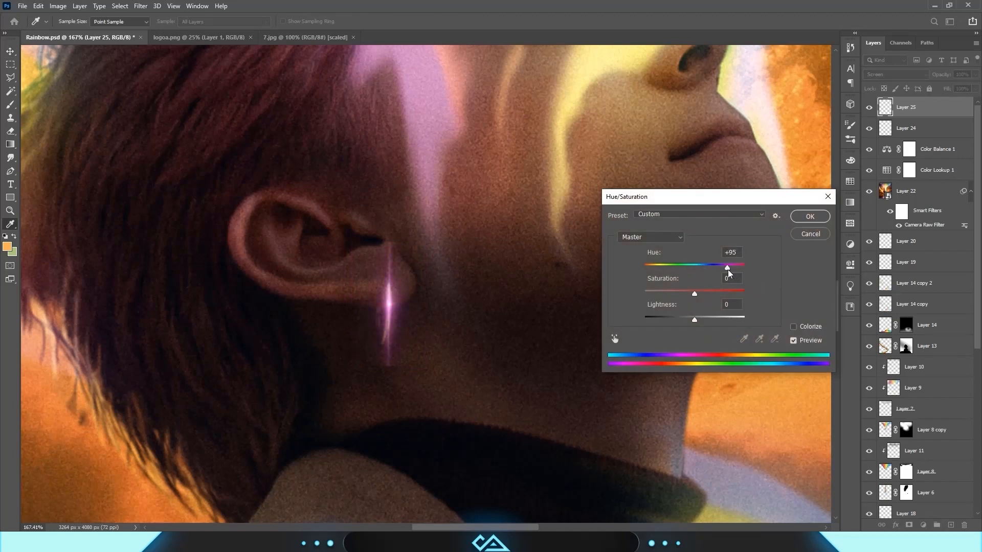
key(Return)
- Warp the flare by pulling its upper and lower edges inward to follow the earring's length
key(ctrl+t)
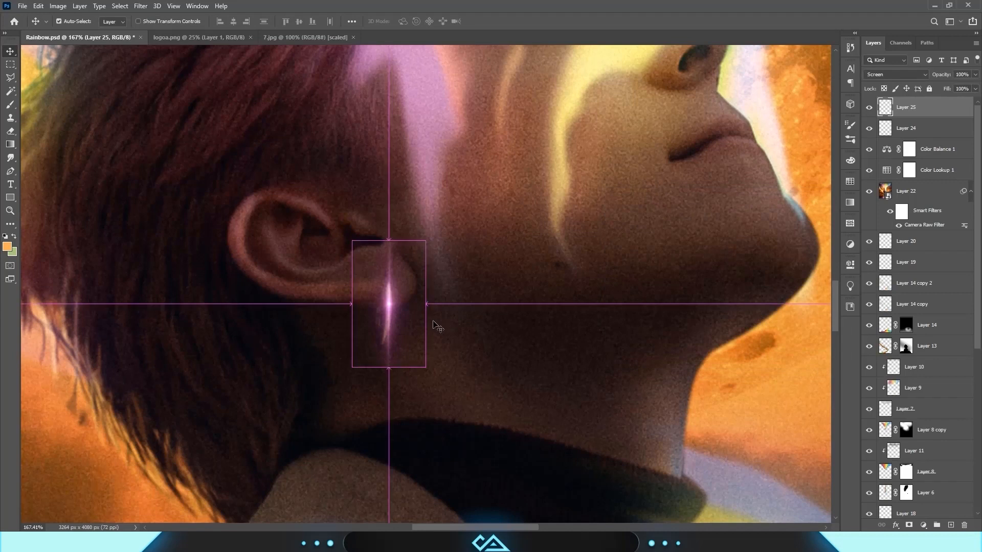
right_click(401, 328)
click(413, 402)
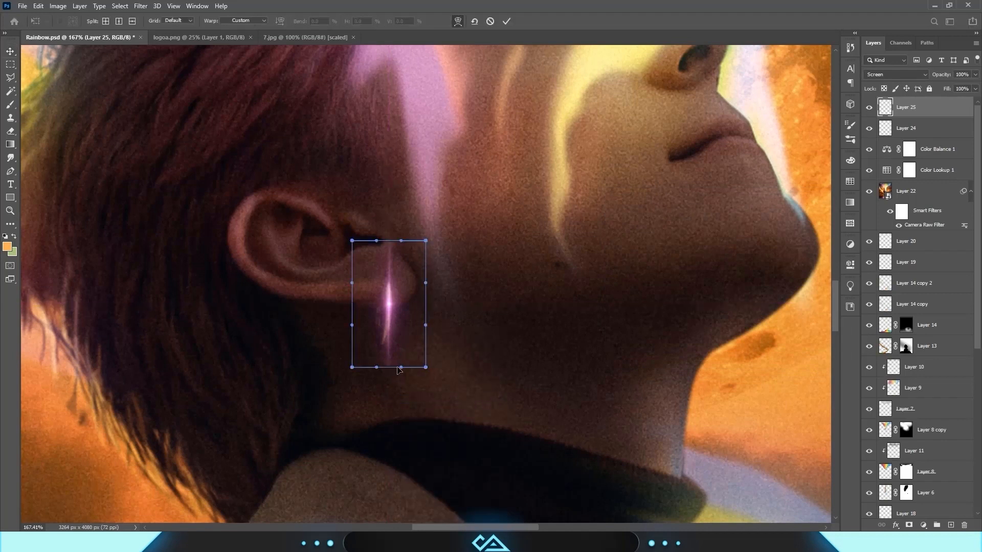
drag(400, 368, 378, 341)
drag(401, 241, 391, 281)
drag(354, 243, 355, 284)
drag(377, 242, 386, 280)
key(Return)
- Try to transform and reposition the flare on the earring
scroll(416, 236, down, 5)
key(ctrl+t)
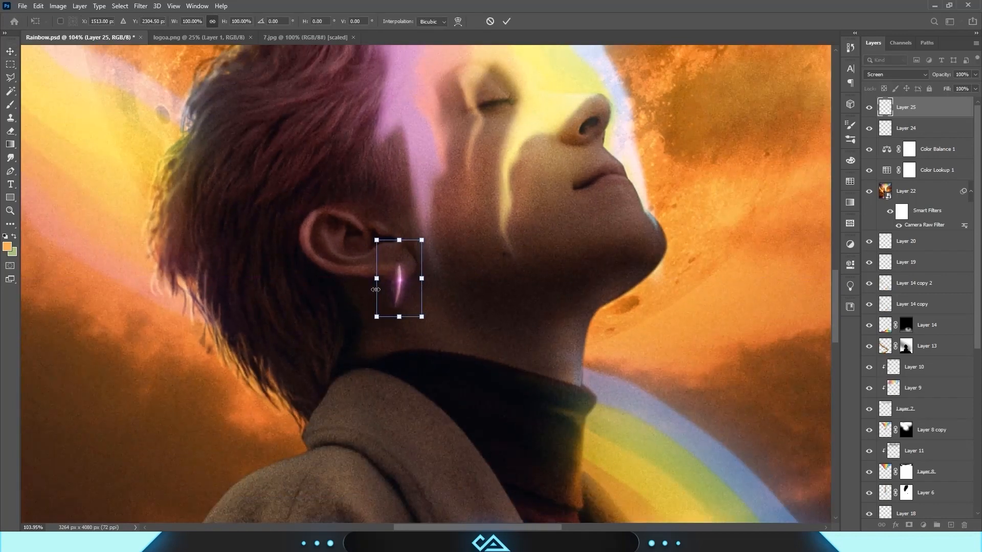
drag(444, 257, 414, 228)
drag(402, 280, 438, 250)
key(Return)
key(ctrl+z)
- Move the flare slightly up the earring and adjust its rotation
key(ctrl+t)
drag(393, 271, 389, 260)
drag(456, 263, 452, 281)
key(Return)
- Move the flare up onto the earlobe and warp its upper end downward to follow the earring
key(ctrl+t)
right_click(408, 284)
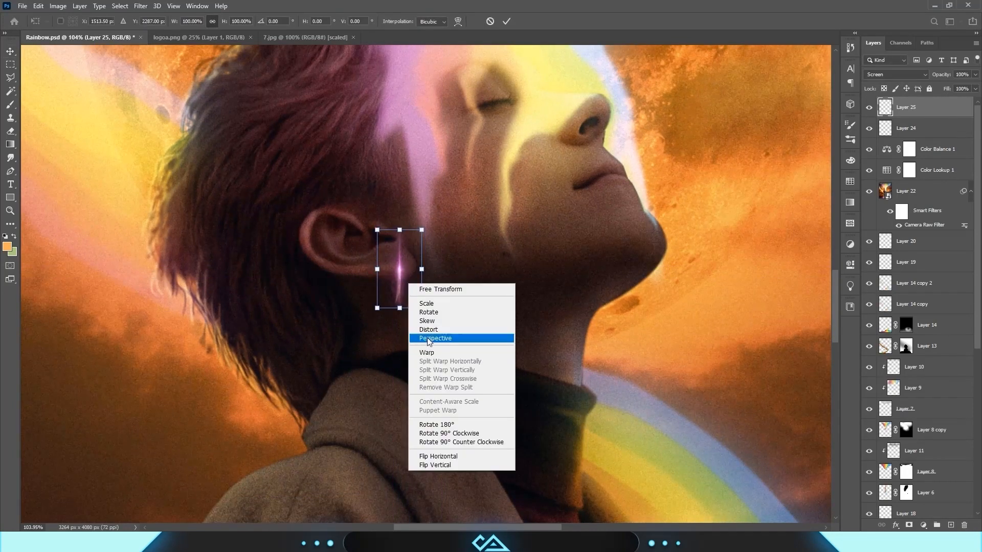
click(427, 352)
drag(389, 237, 408, 254)
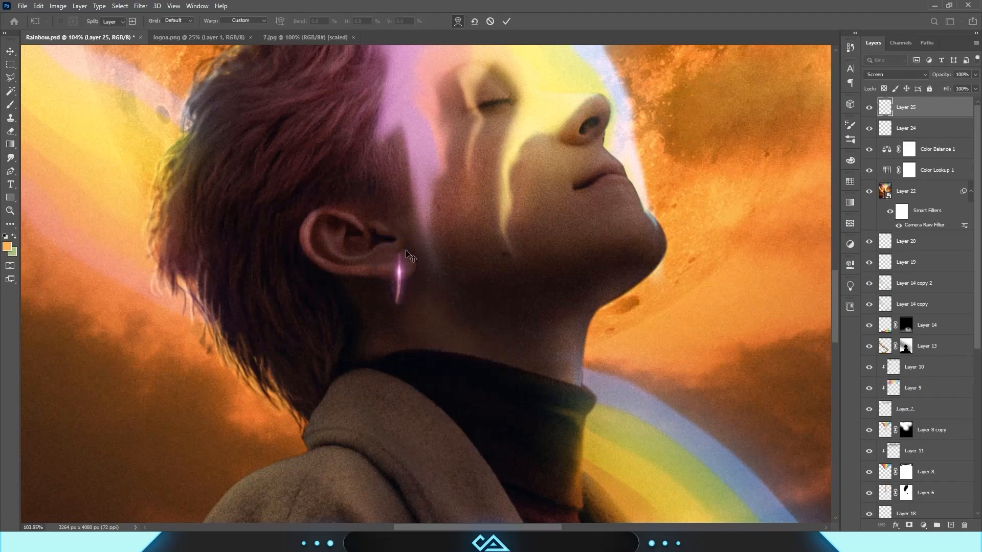
key(Return)
key(e)
scroll(407, 251, up, 3)
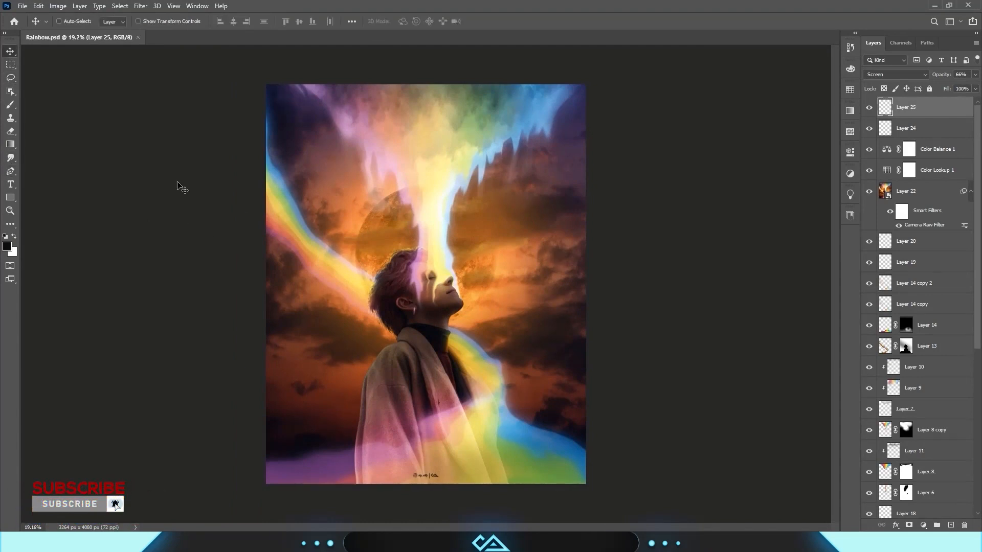
key(z)
scroll(445, 159, up, 2)
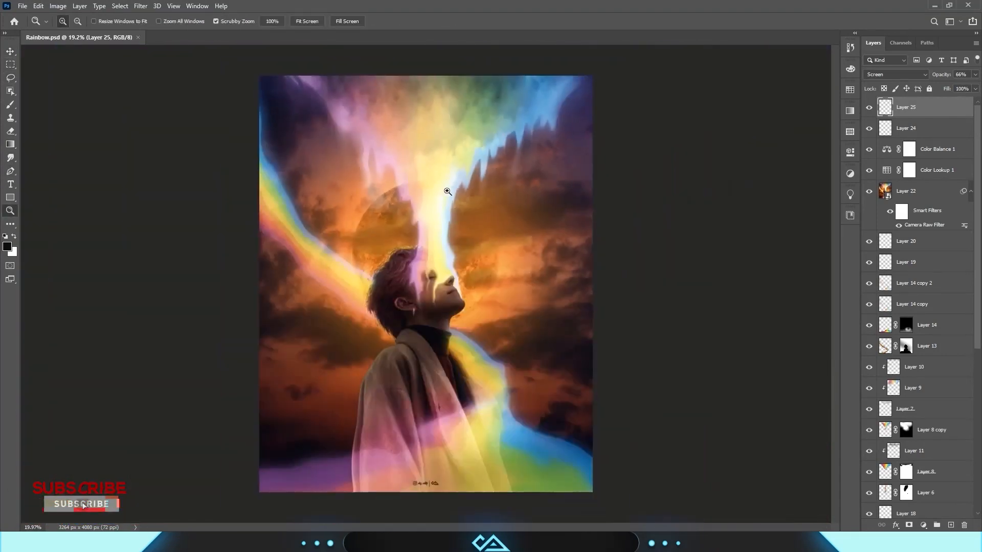
scroll(442, 159, down, 2)
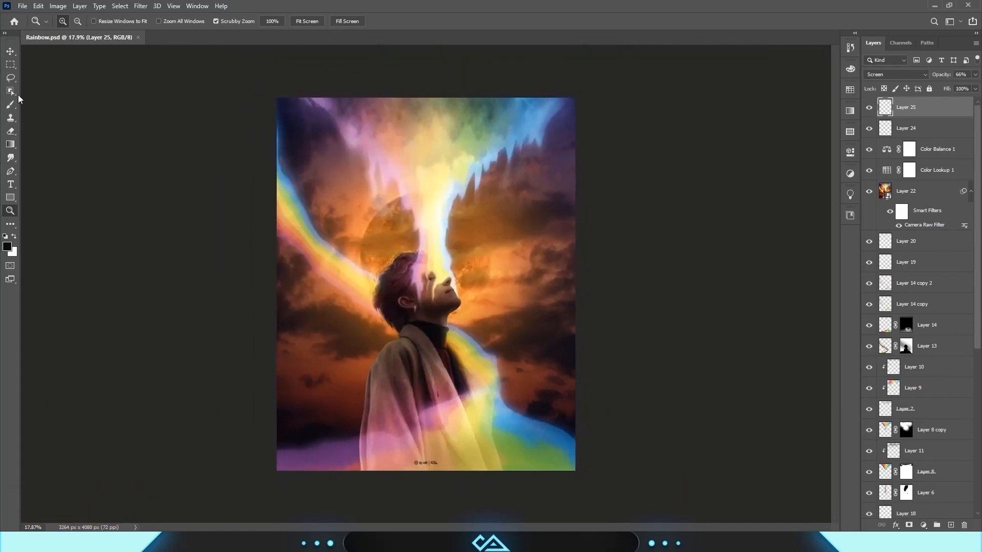
- Trace freehand Lasso outlines over the composition, including the rainbow light pouring from the sky to the face
click(10, 78)
mouse_move(418, 259)
mouse_down()
mouse_move(357, 422)
mouse_move(511, 302)
mouse_move(427, 231)
mouse_up()
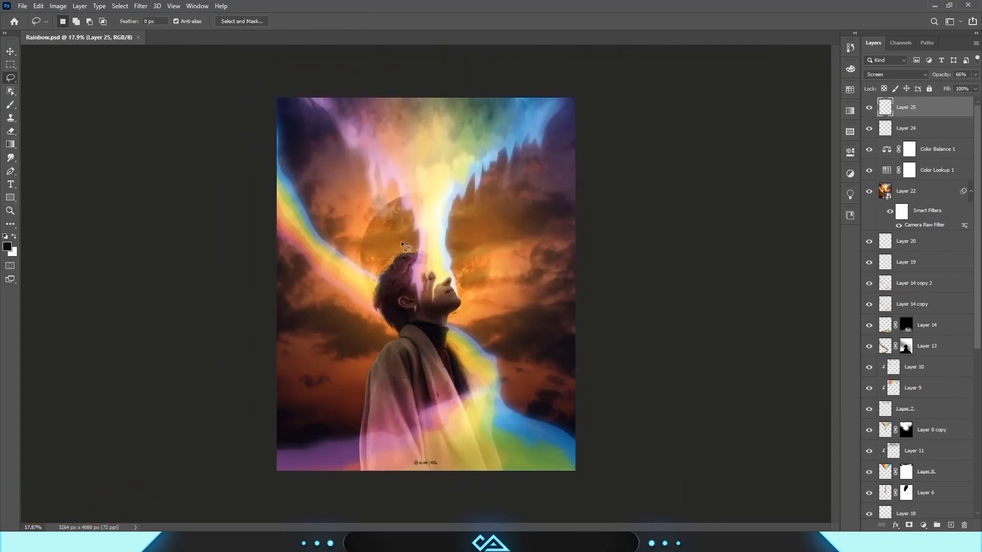
mouse_move(358, 358)
mouse_down()
mouse_move(517, 436)
mouse_move(458, 267)
mouse_move(440, 255)
mouse_up()
drag(560, 415, 558, 138)
drag(482, 202, 463, 202)
mouse_move(399, 206)
mouse_down()
mouse_move(322, 221)
mouse_move(413, 260)
mouse_up()
drag(247, 268, 249, 266)
mouse_move(363, 317)
mouse_down()
mouse_move(356, 436)
mouse_move(524, 469)
mouse_move(462, 245)
mouse_move(474, 344)
mouse_move(578, 337)
mouse_move(476, 319)
mouse_move(501, 345)
mouse_up()
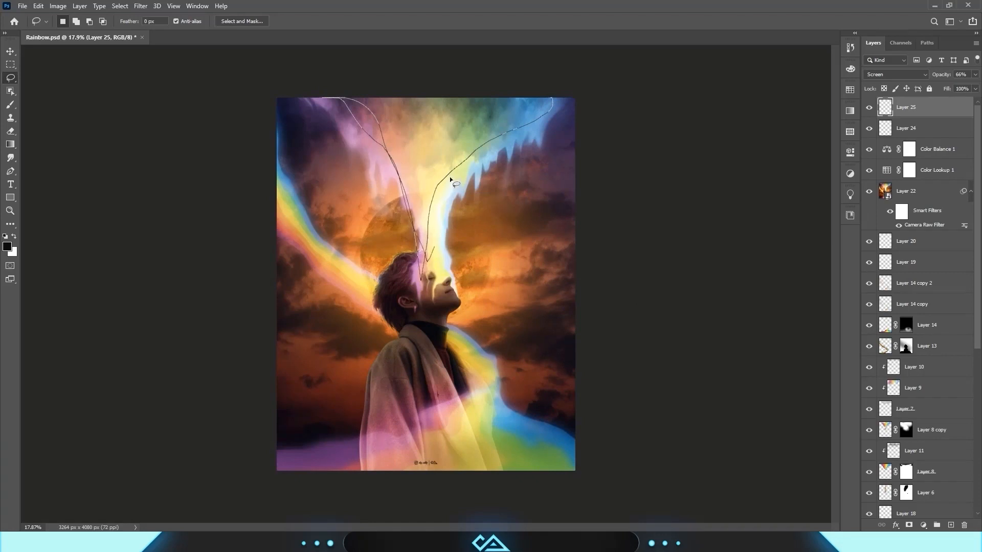
drag(450, 180, 568, 69)
mouse_move(527, 102)
mouse_down()
mouse_move(469, 136)
mouse_move(446, 205)
mouse_up()
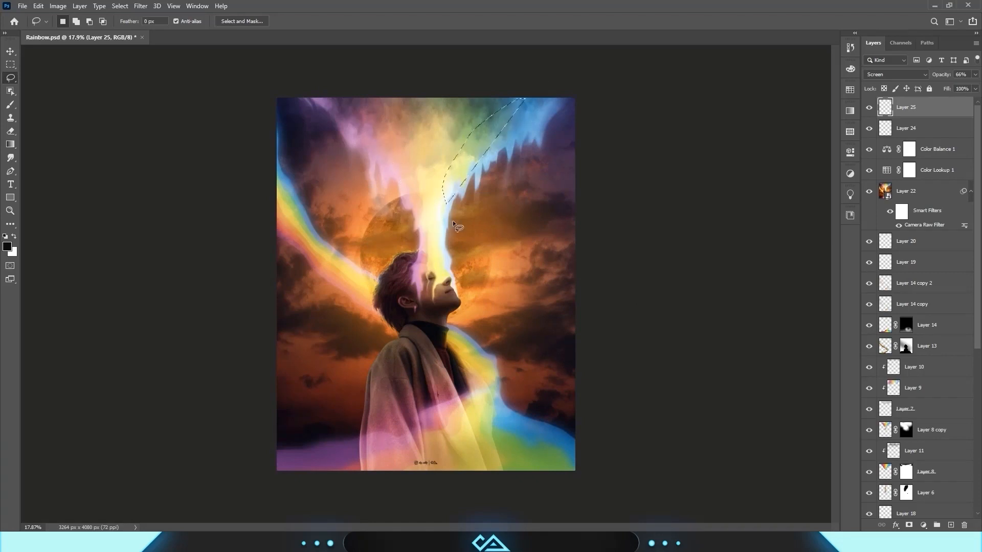
- Outline the funnel of rainbow light above the face with the Lasso, and clear the selection
scroll(573, 87, up, 2)
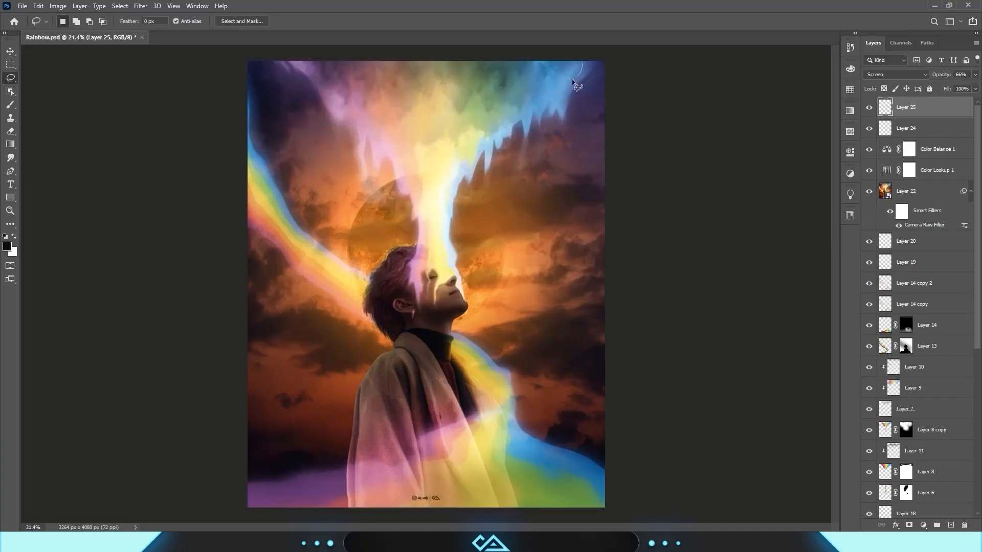
drag(435, 227, 436, 227)
mouse_move(314, 137)
mouse_down()
mouse_move(398, 243)
mouse_move(299, 148)
mouse_up()
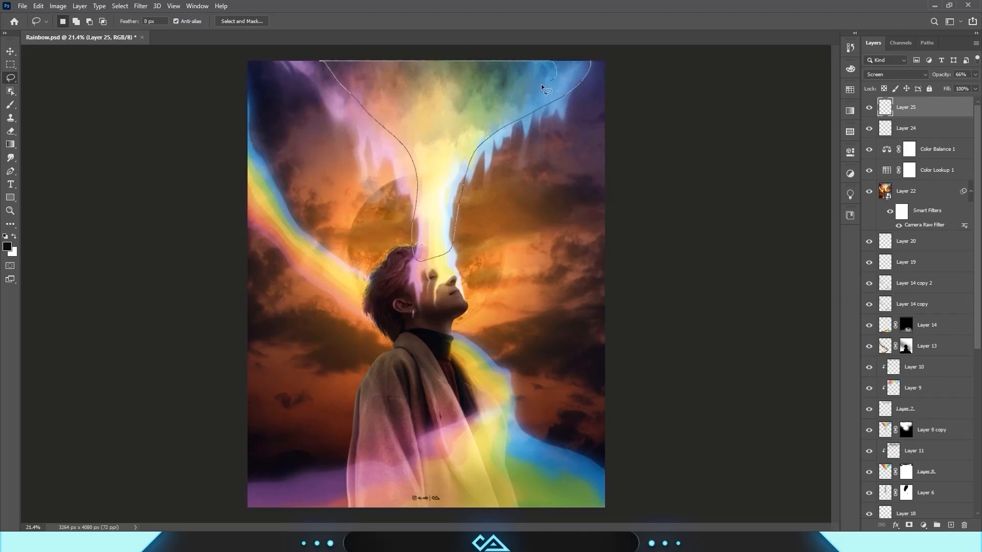
drag(541, 85, 456, 211)
key(ctrl+d)
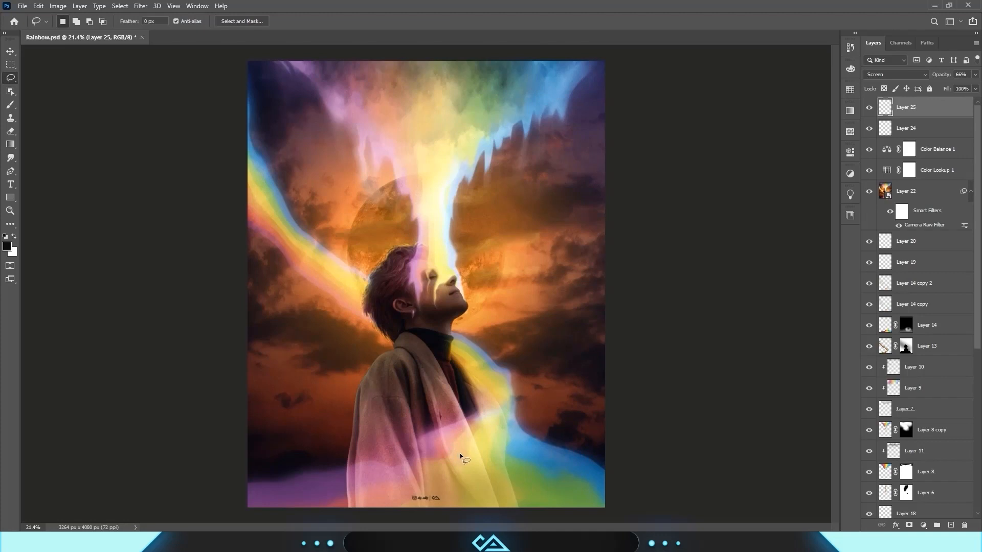